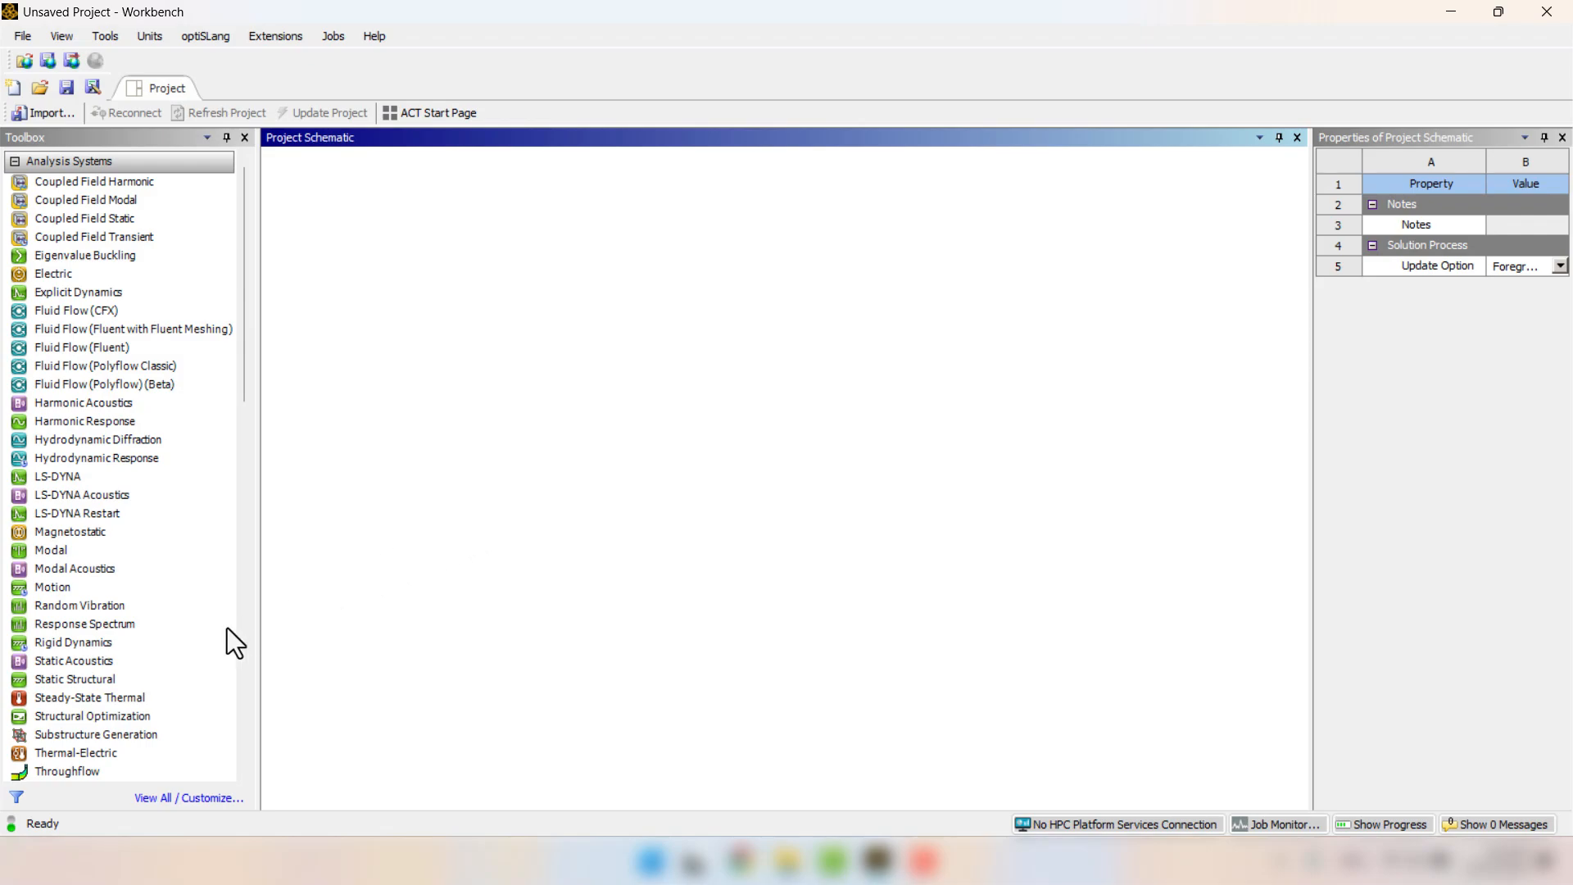
Add a Static Structural analysis system to the project schematic and open its Engineering Data.
double_click(95, 675)
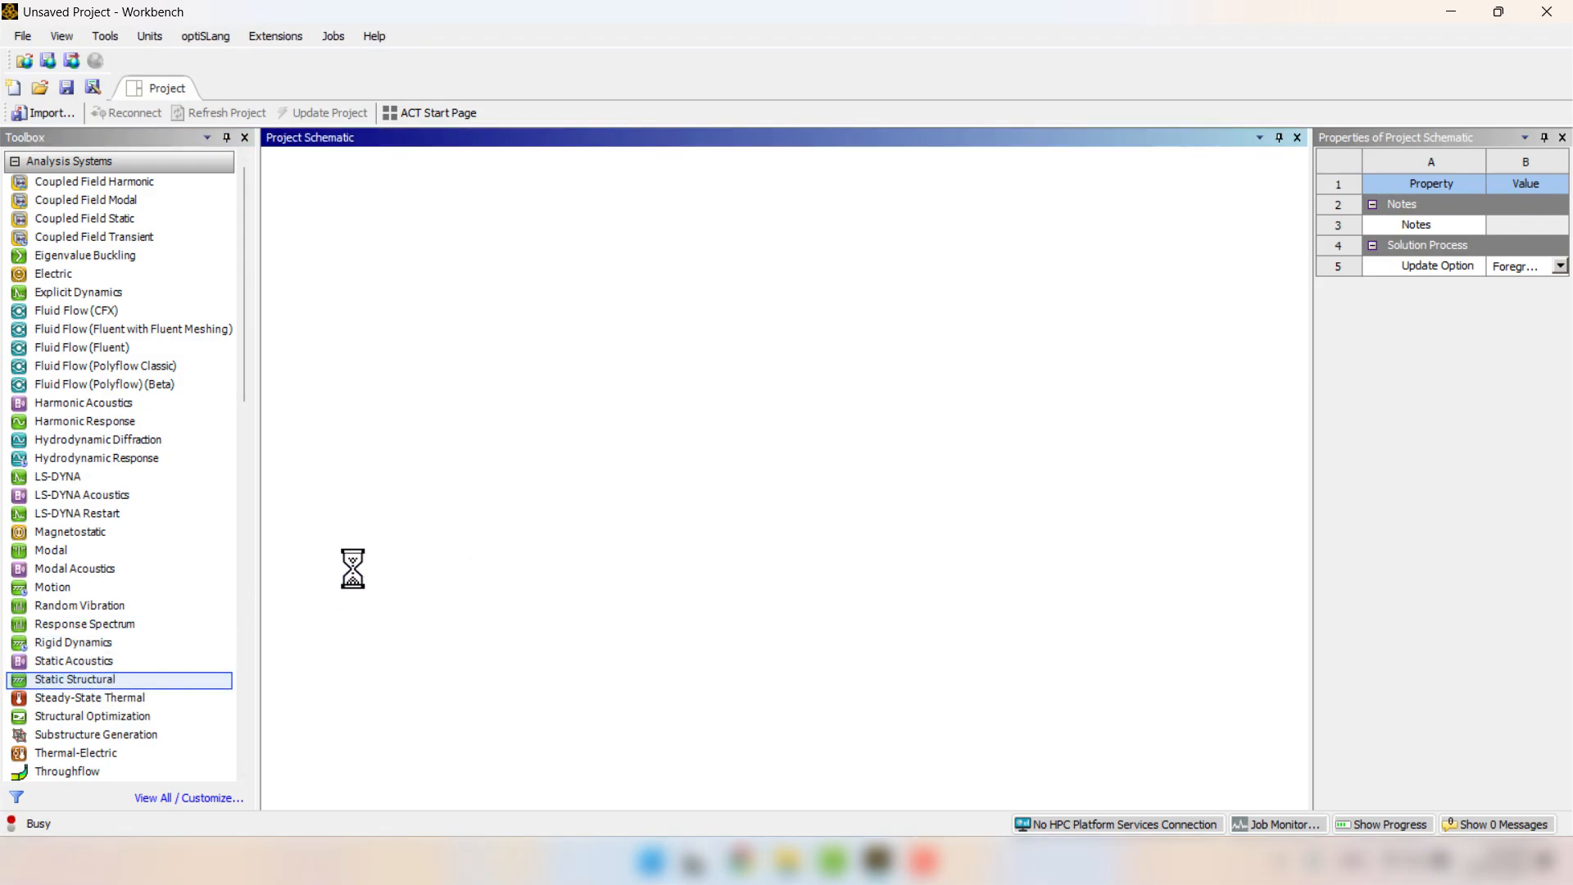
left_click(539, 467)
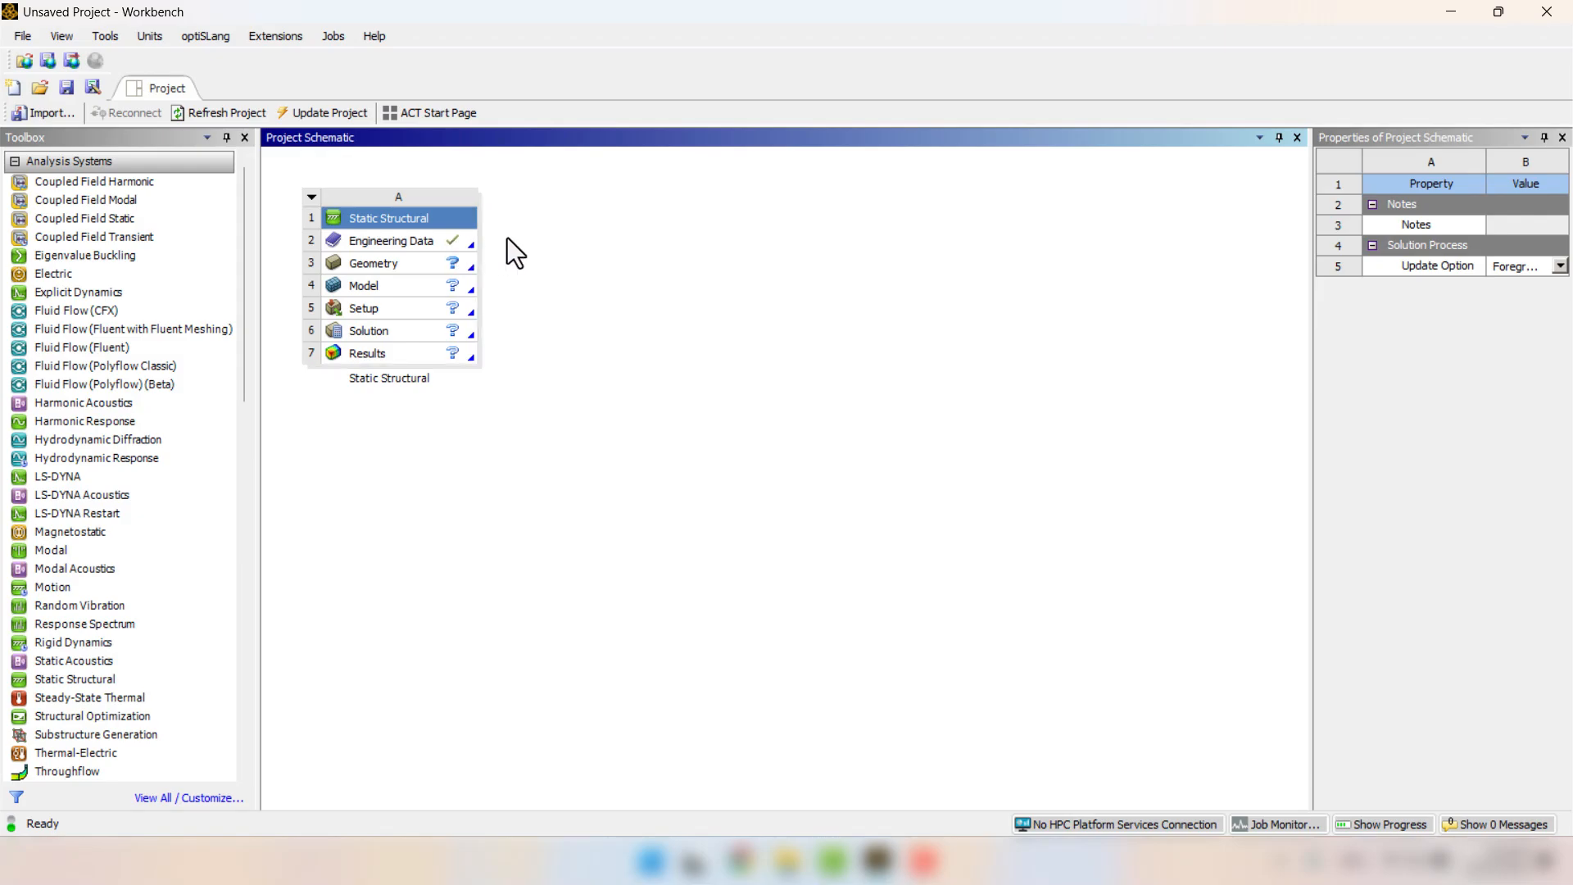
double_click(405, 244)
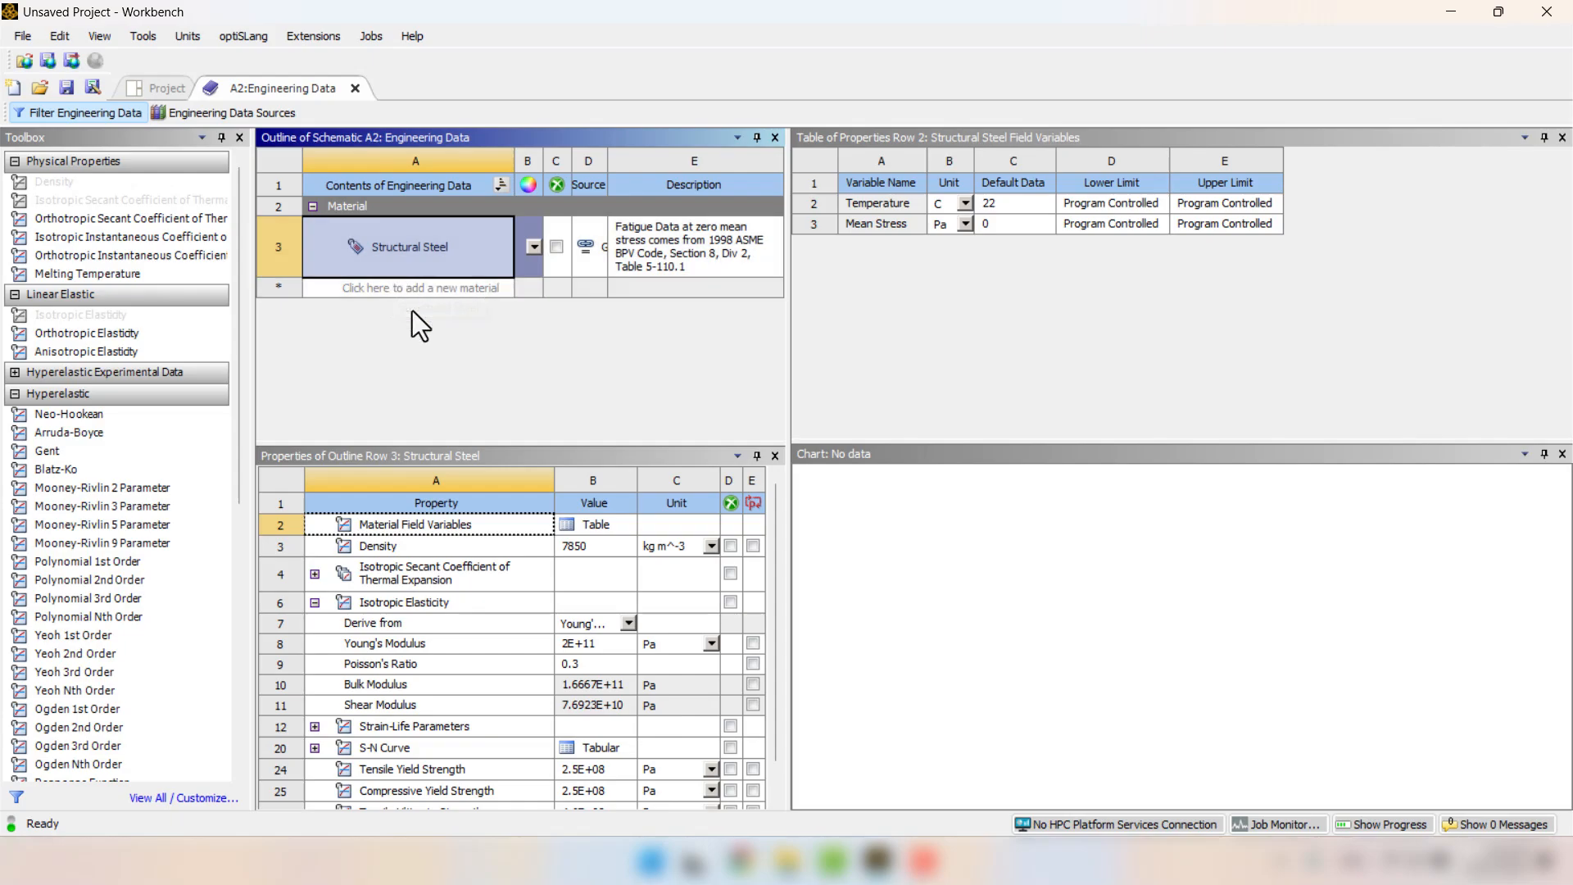
Add Elastomer Sample (Mooney-Rivlin) from the Hyperelastic Materials data source to the engineering data, and close Engineering Data.
left_click(226, 117)
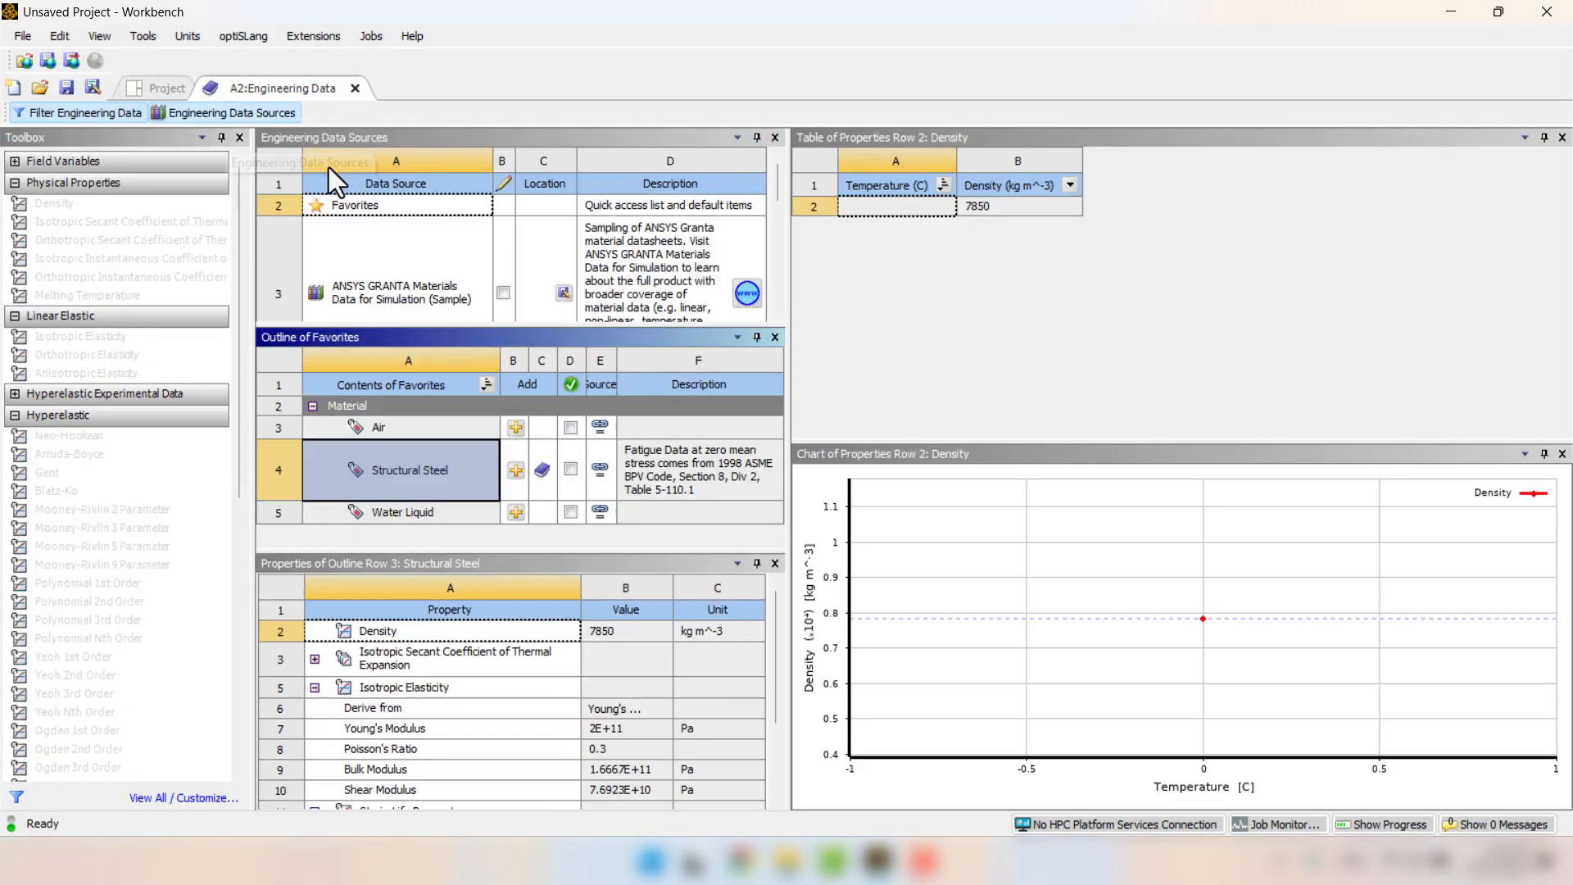
scroll(405, 254, "down", 3)
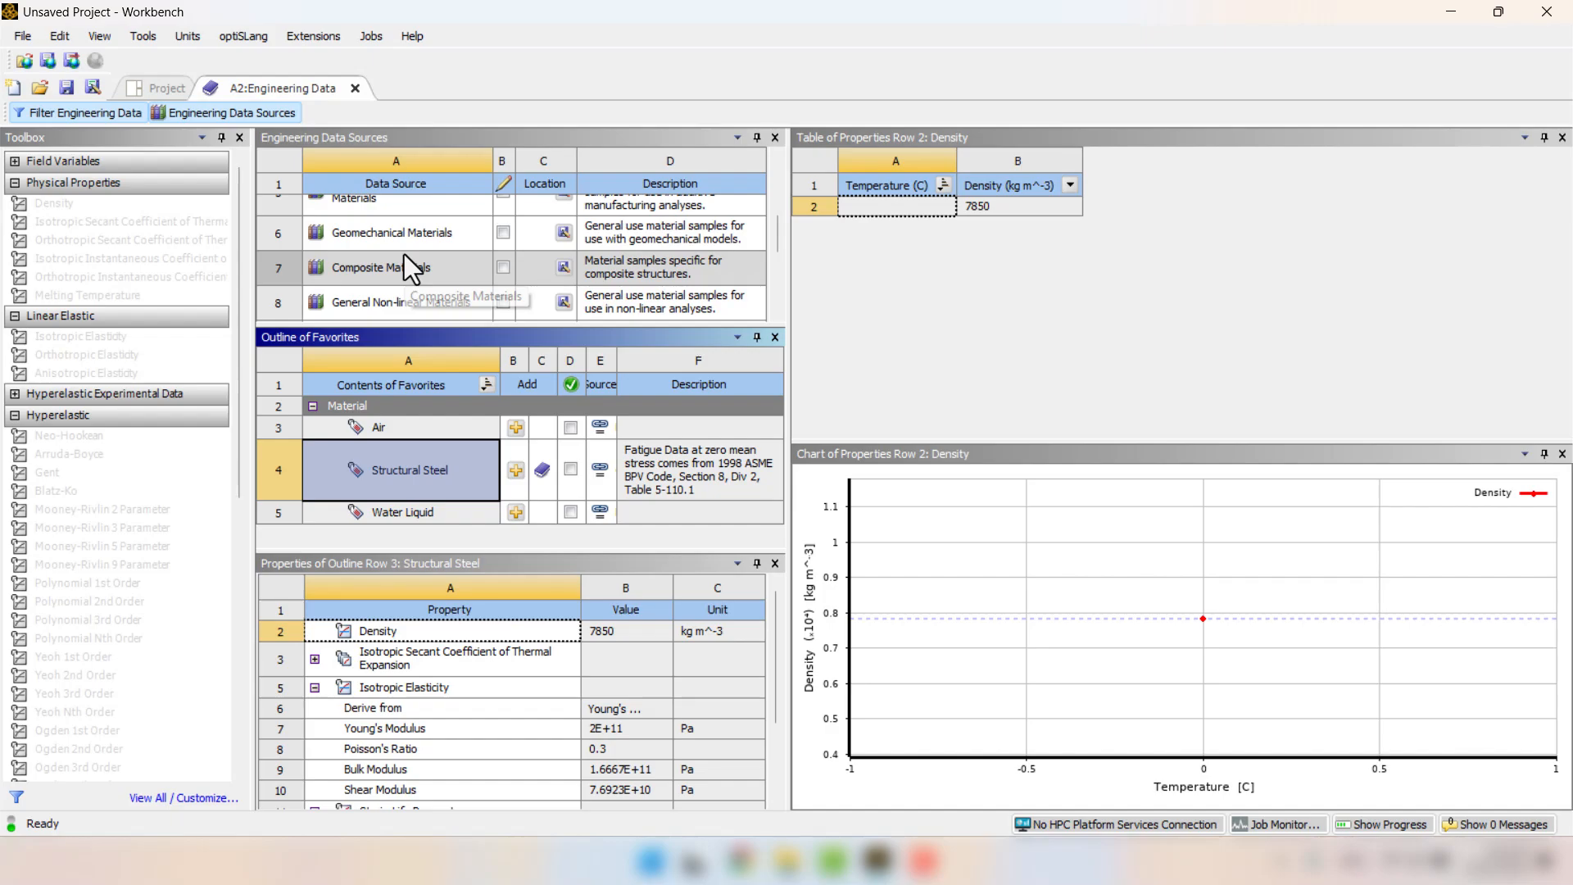
scroll(405, 254, "down", 3)
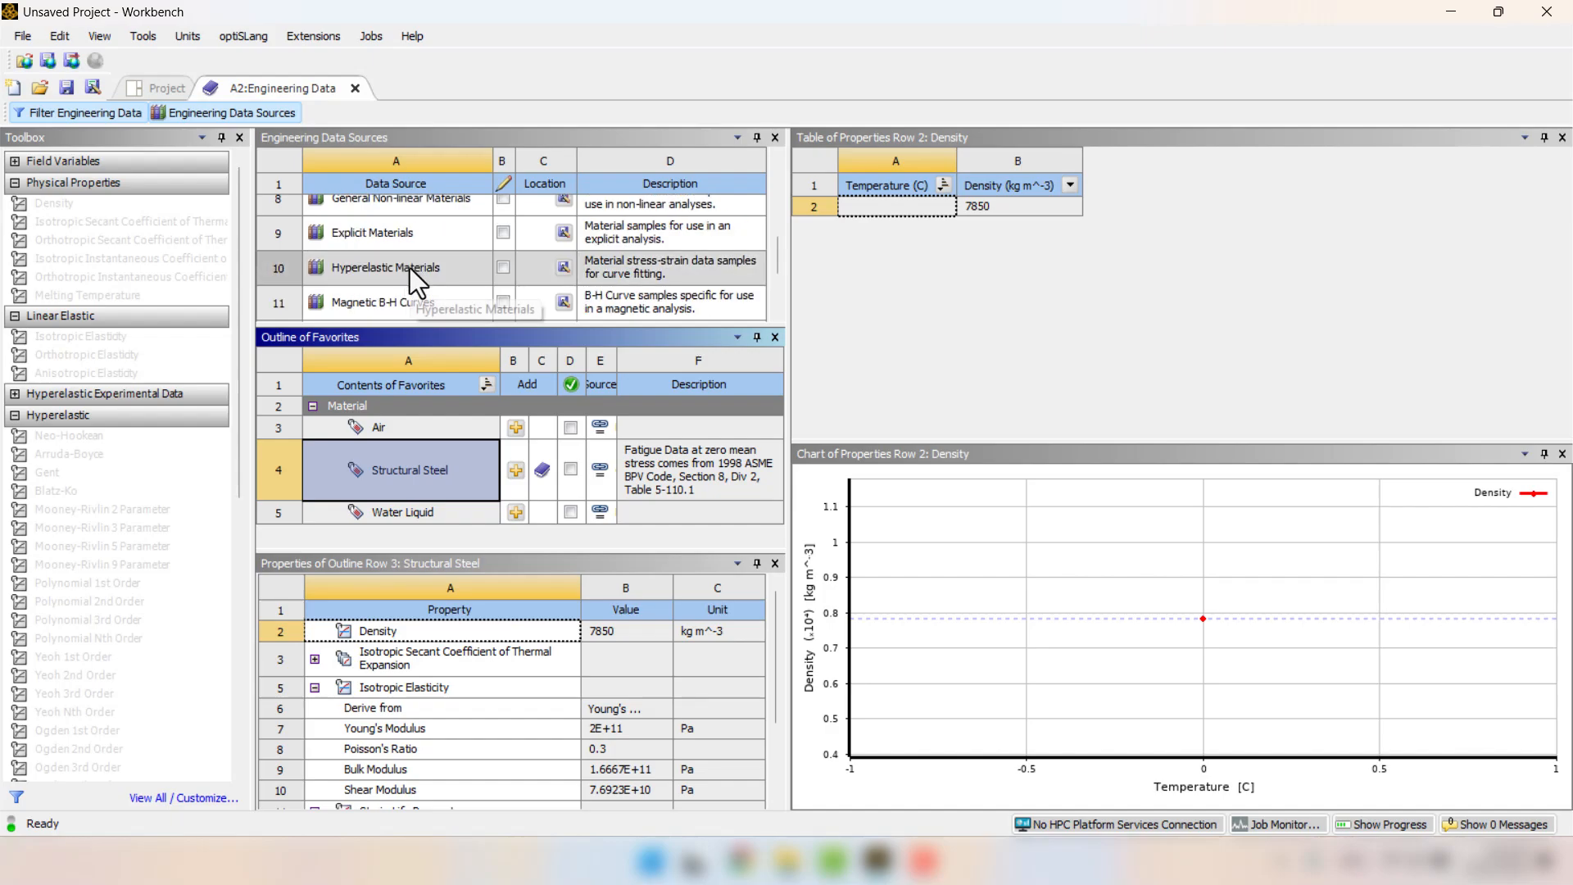
left_click(393, 272)
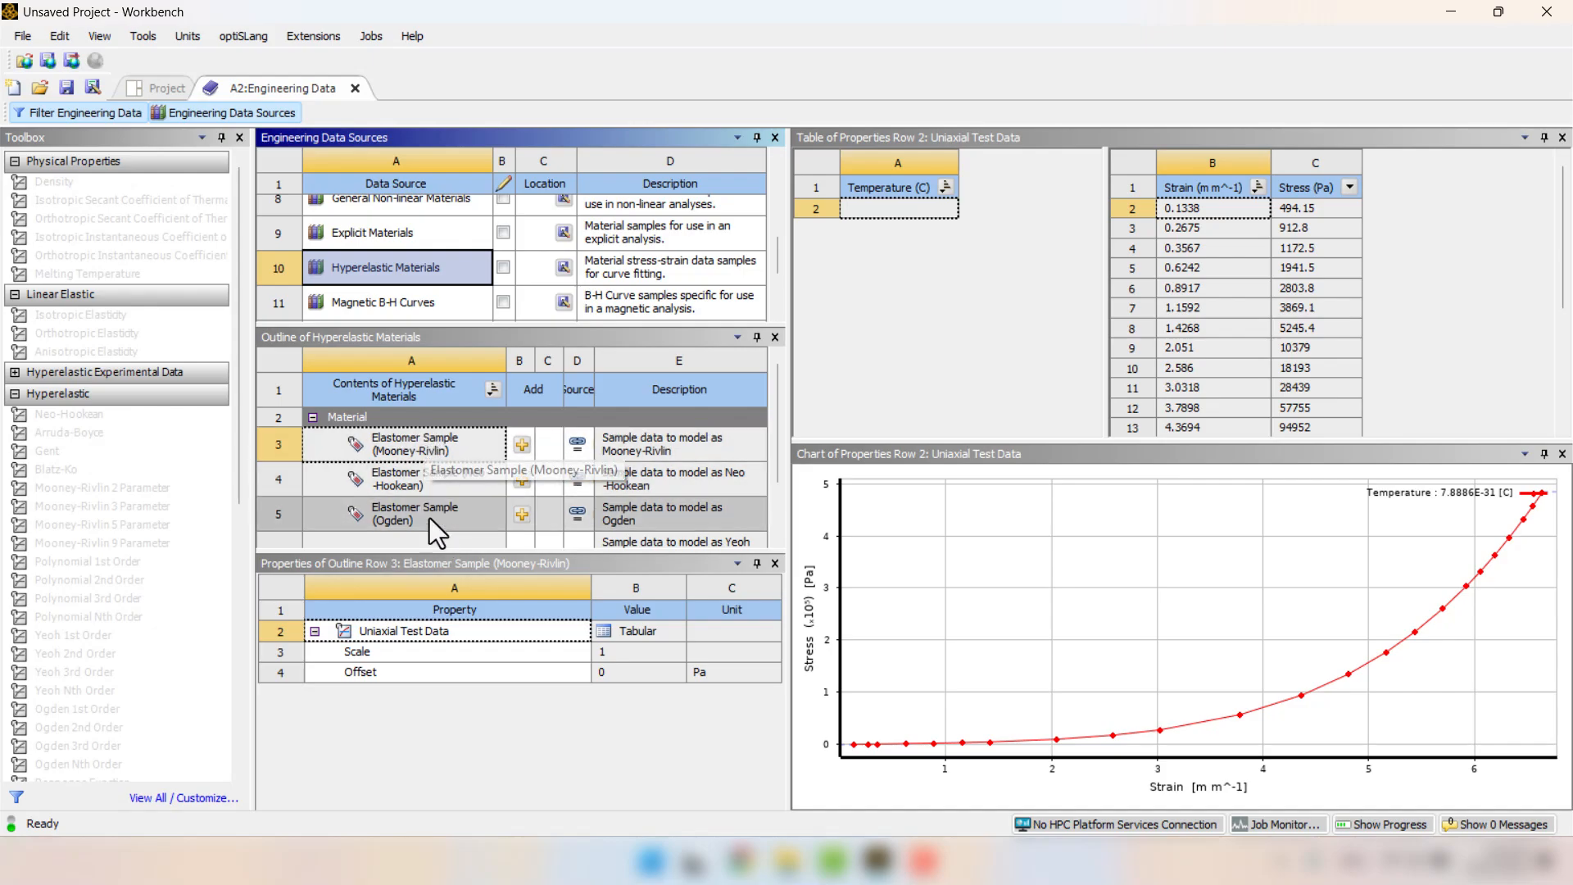
left_click(521, 444)
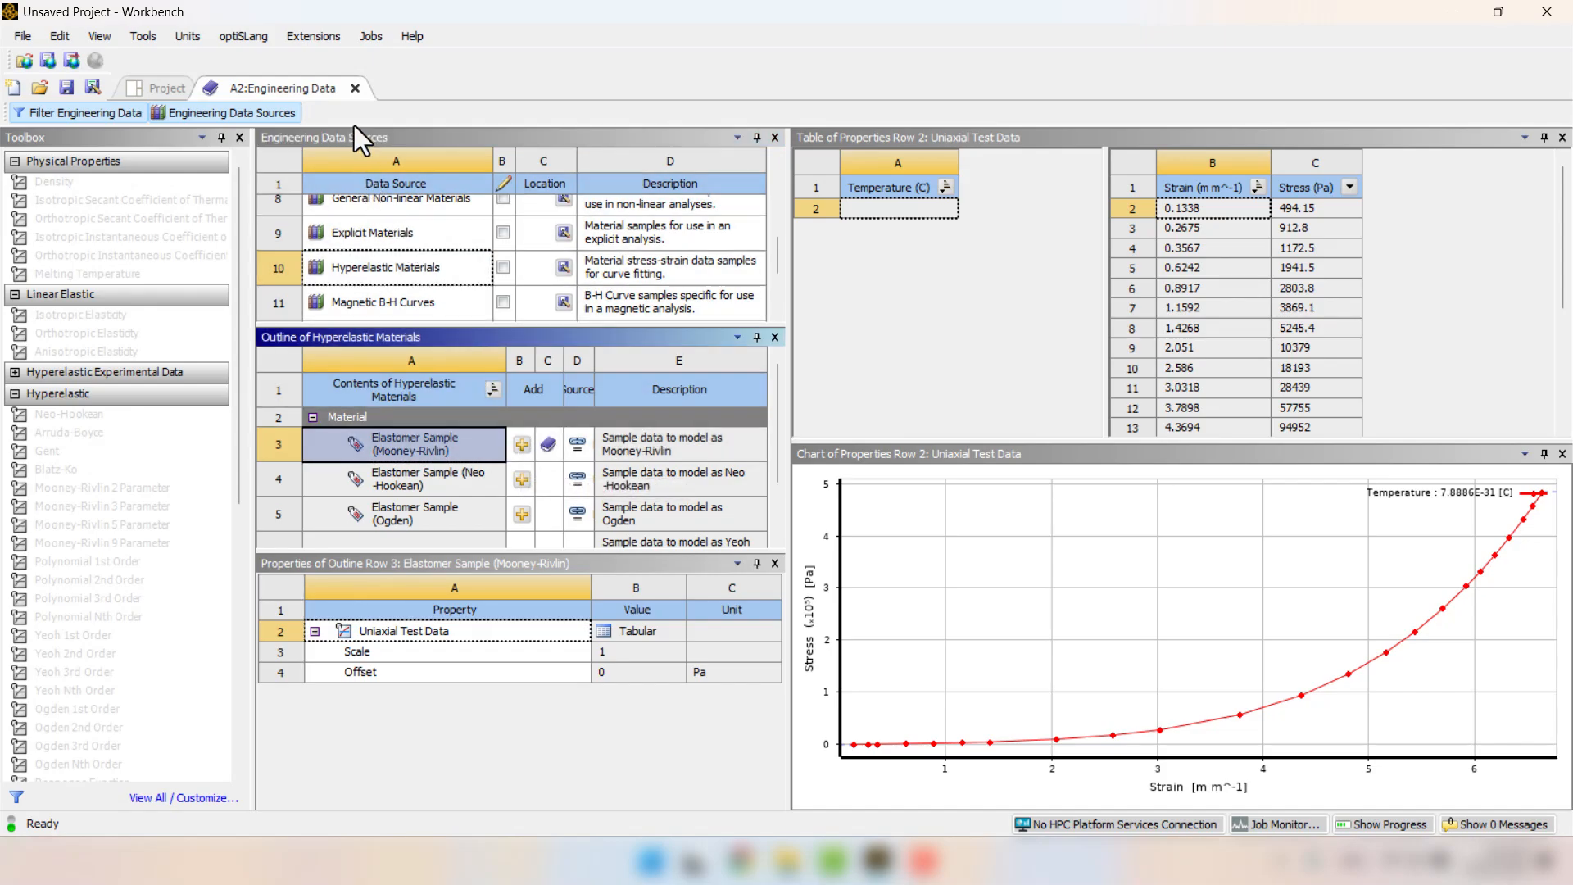
left_click(355, 88)
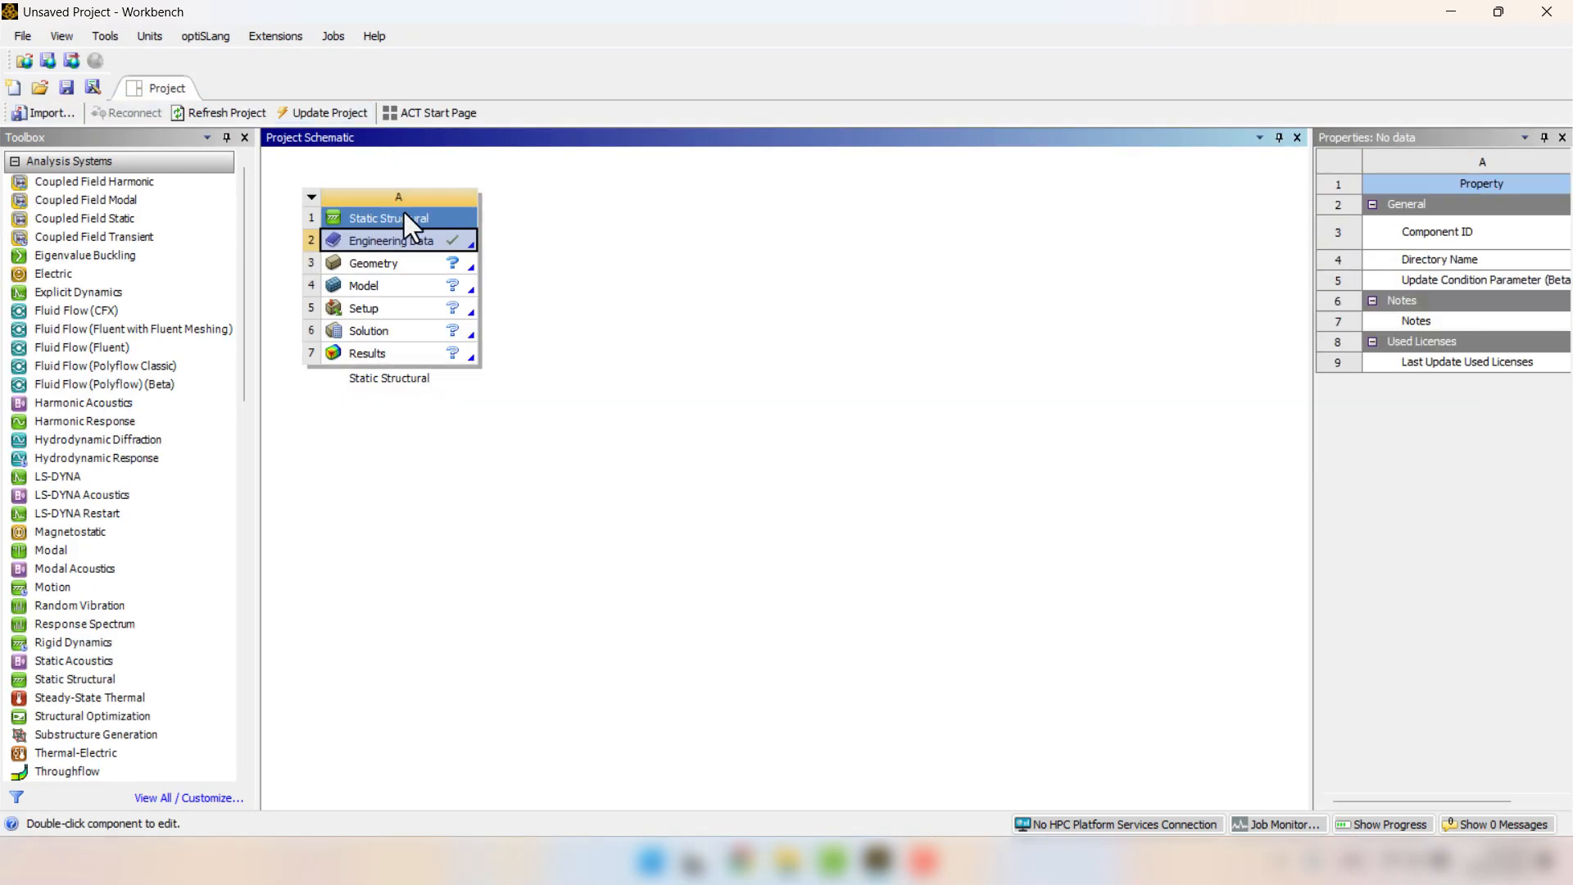
Reopen the Static Structural system's Engineering Data and delete the Structural Steel material.
double_click(411, 240)
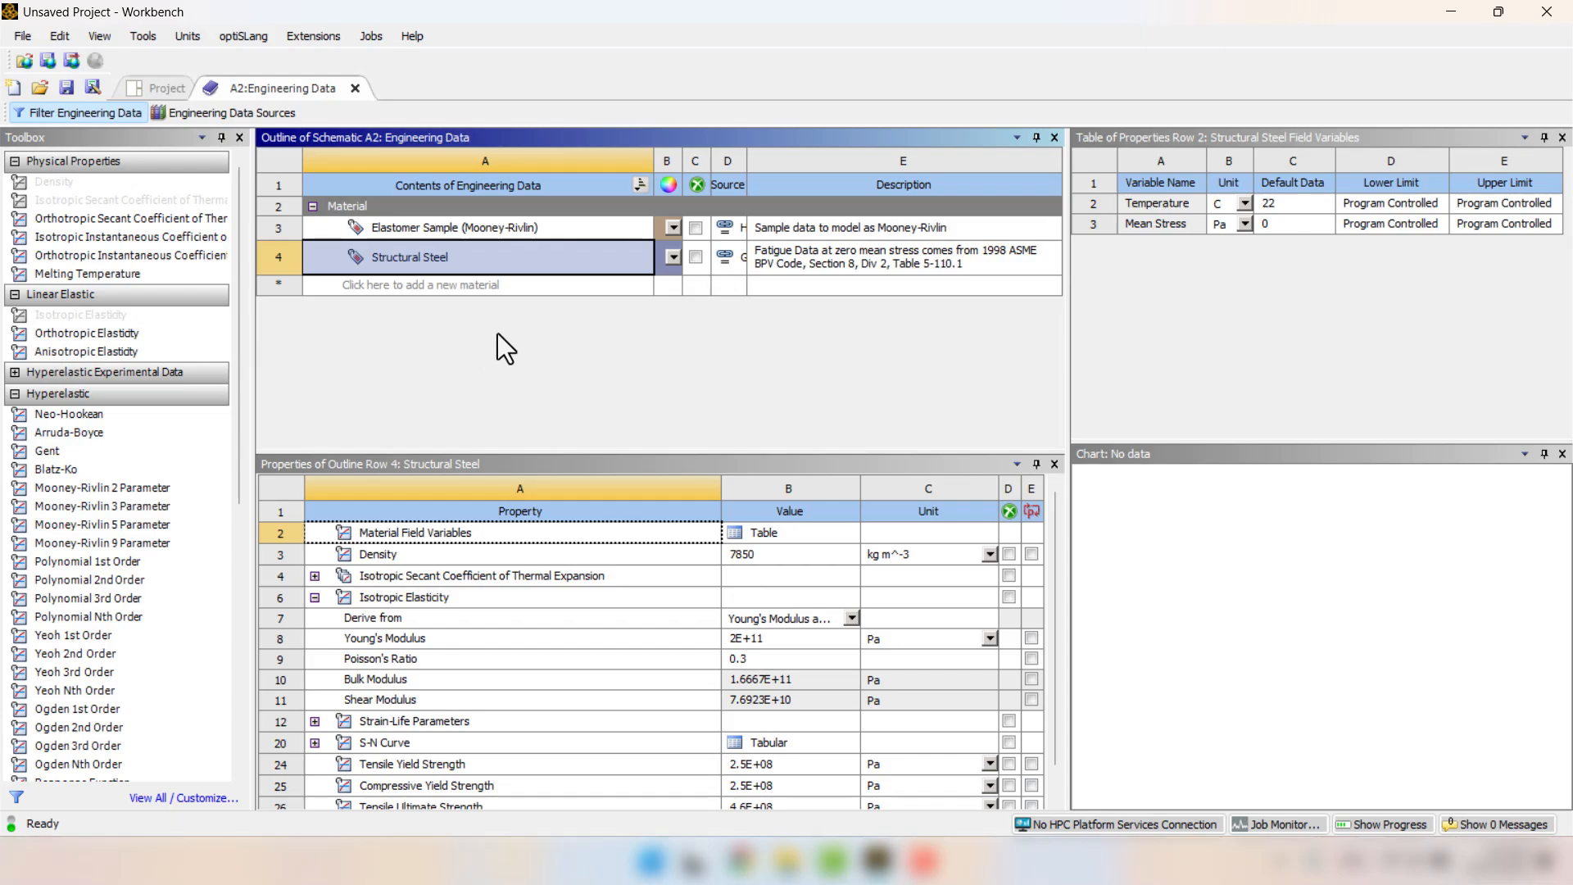
right_click(403, 255)
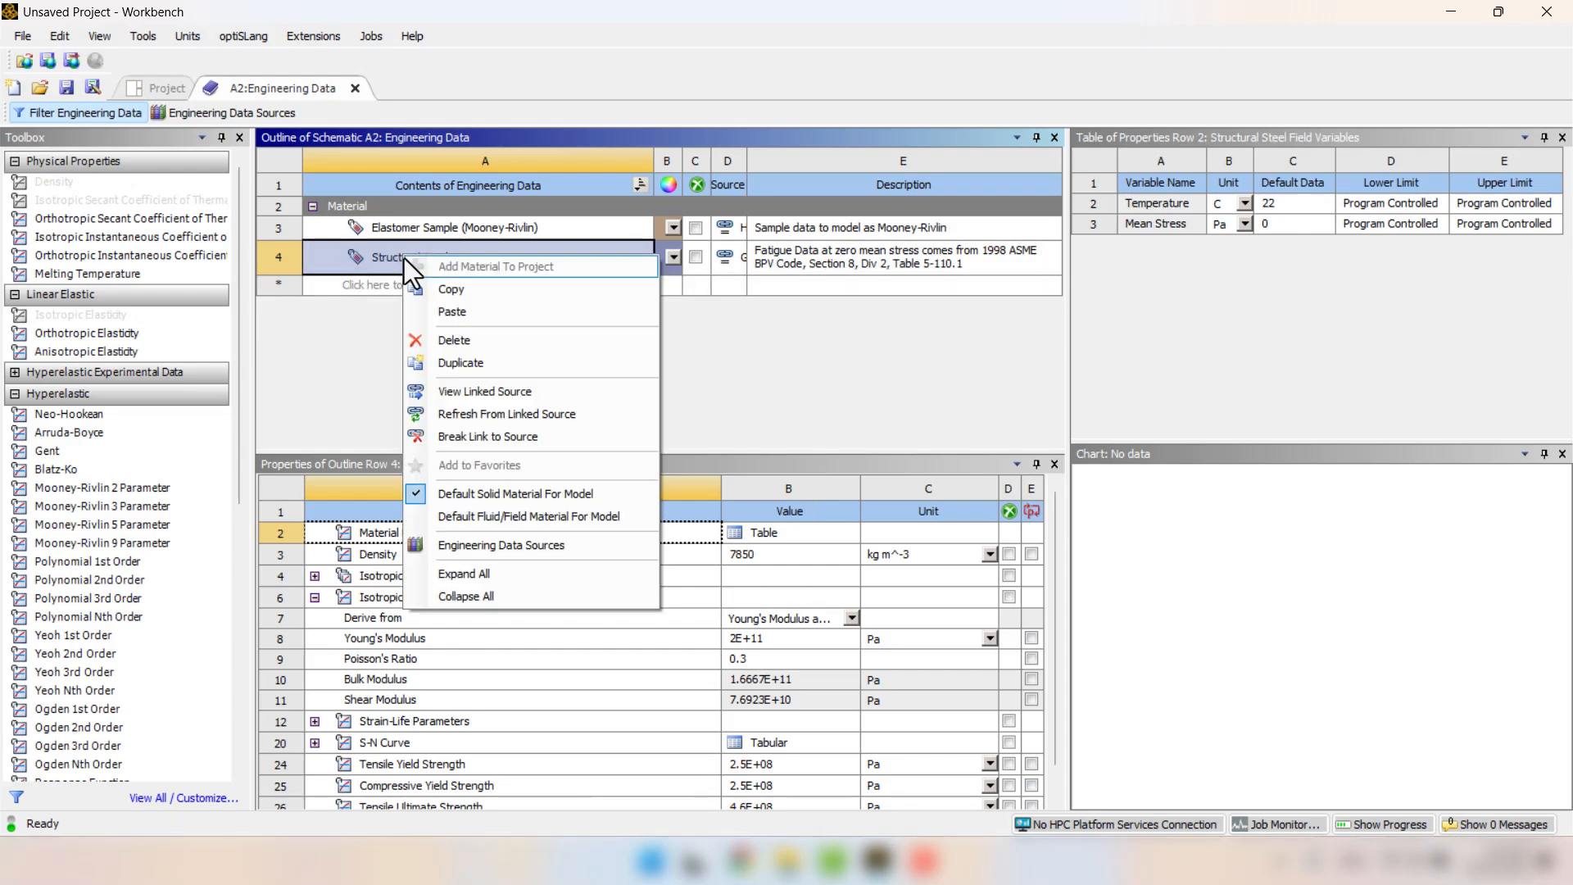
left_click(445, 338)
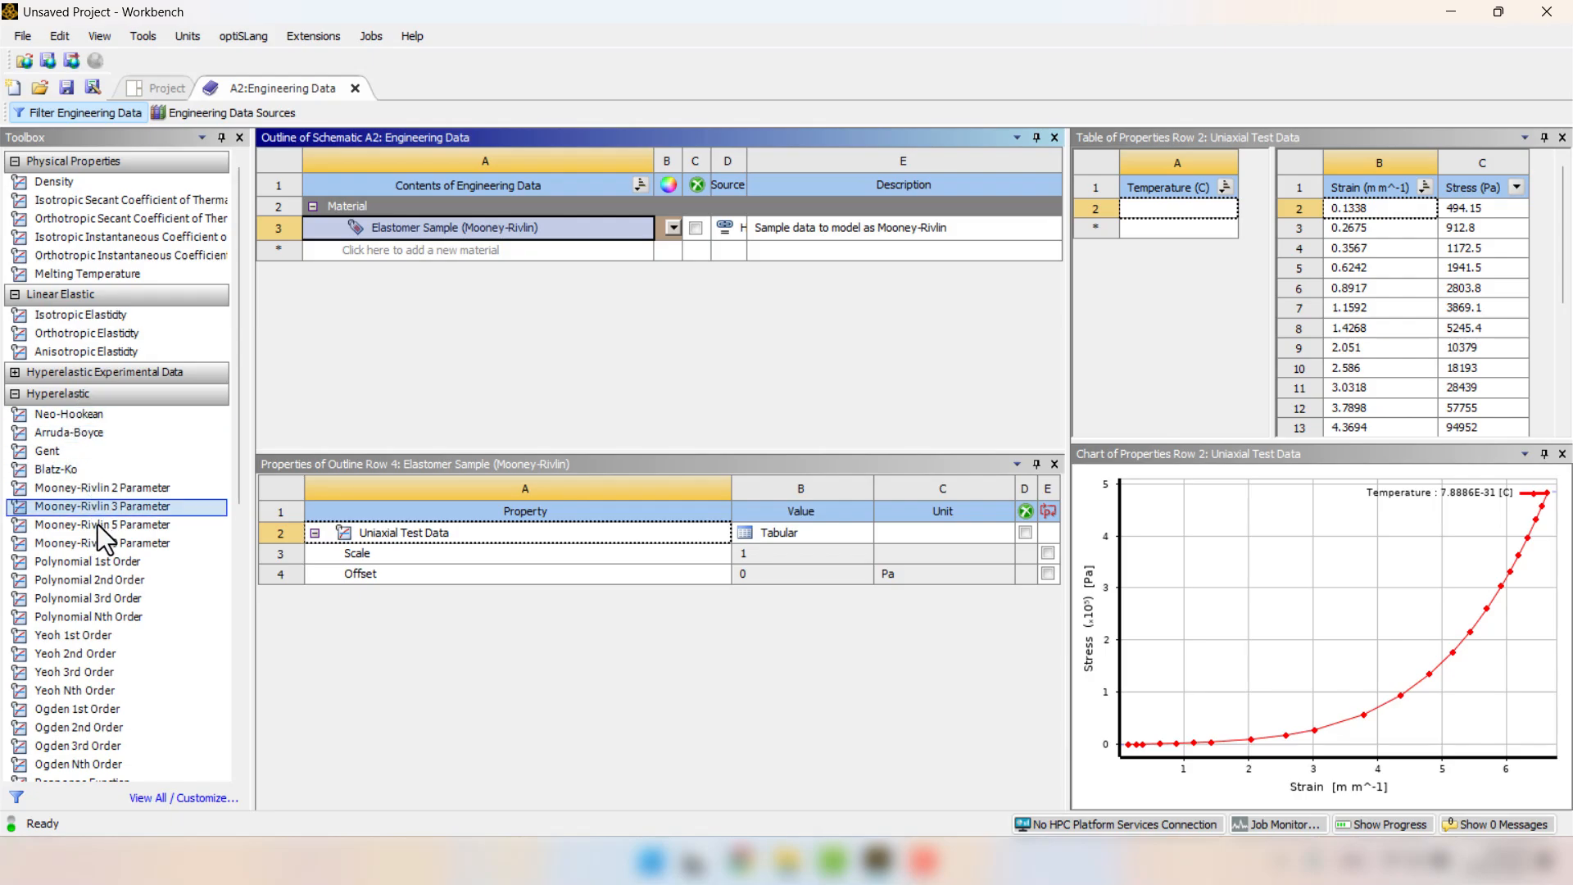
Add the Mooney-Rivlin 5 Parameter model to the elastomer sample and solve its curve fit to the uniaxial test data.
double_click(189, 527)
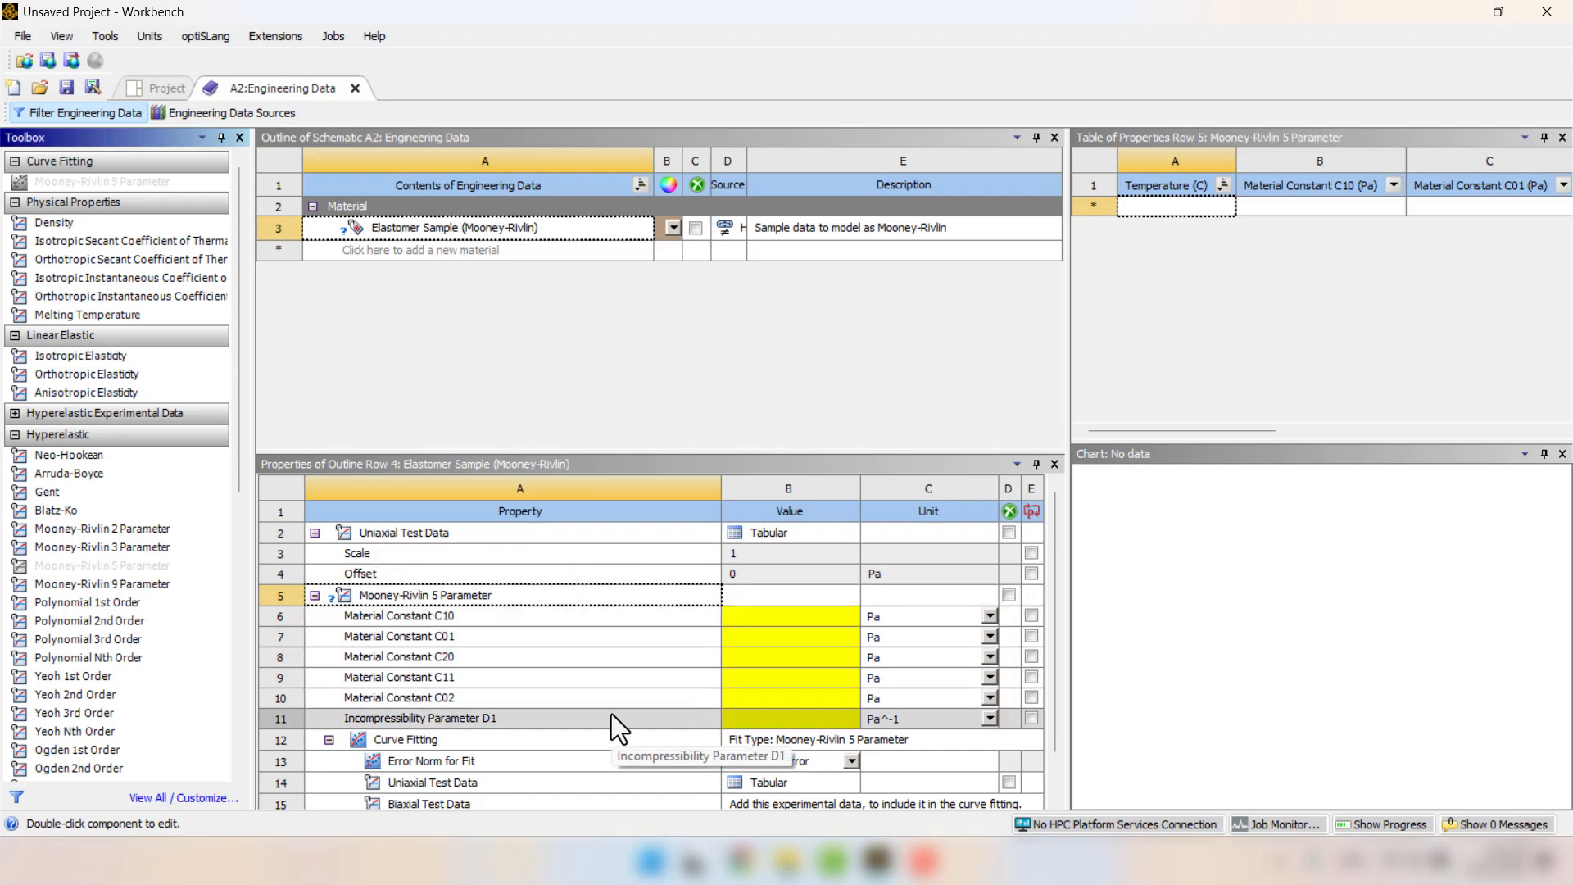
left_click(385, 744)
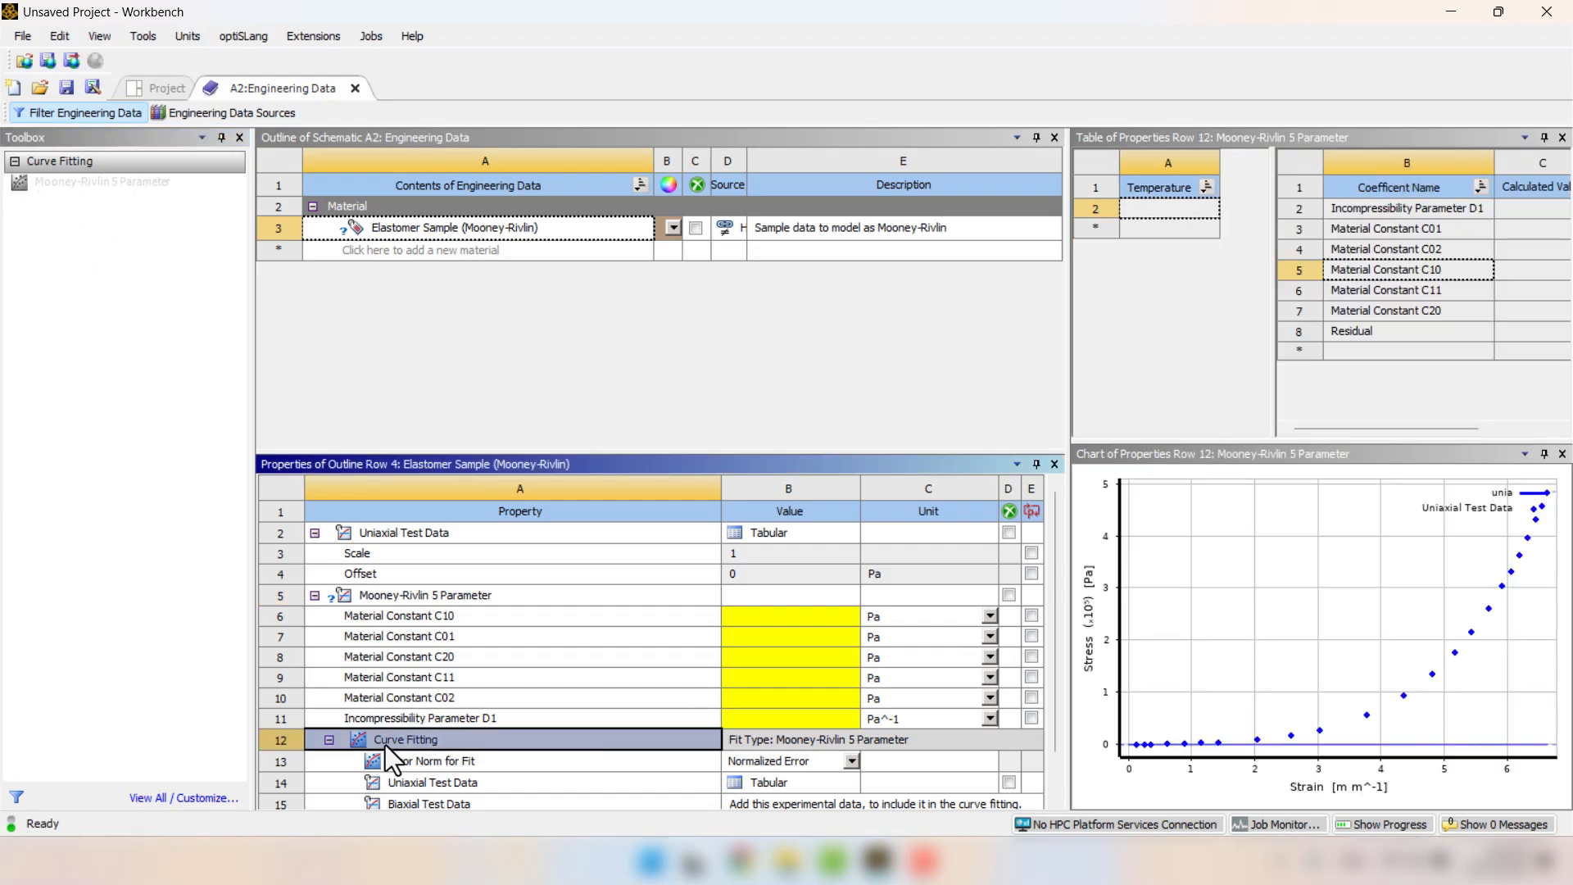
mouse_move(1148, 740)
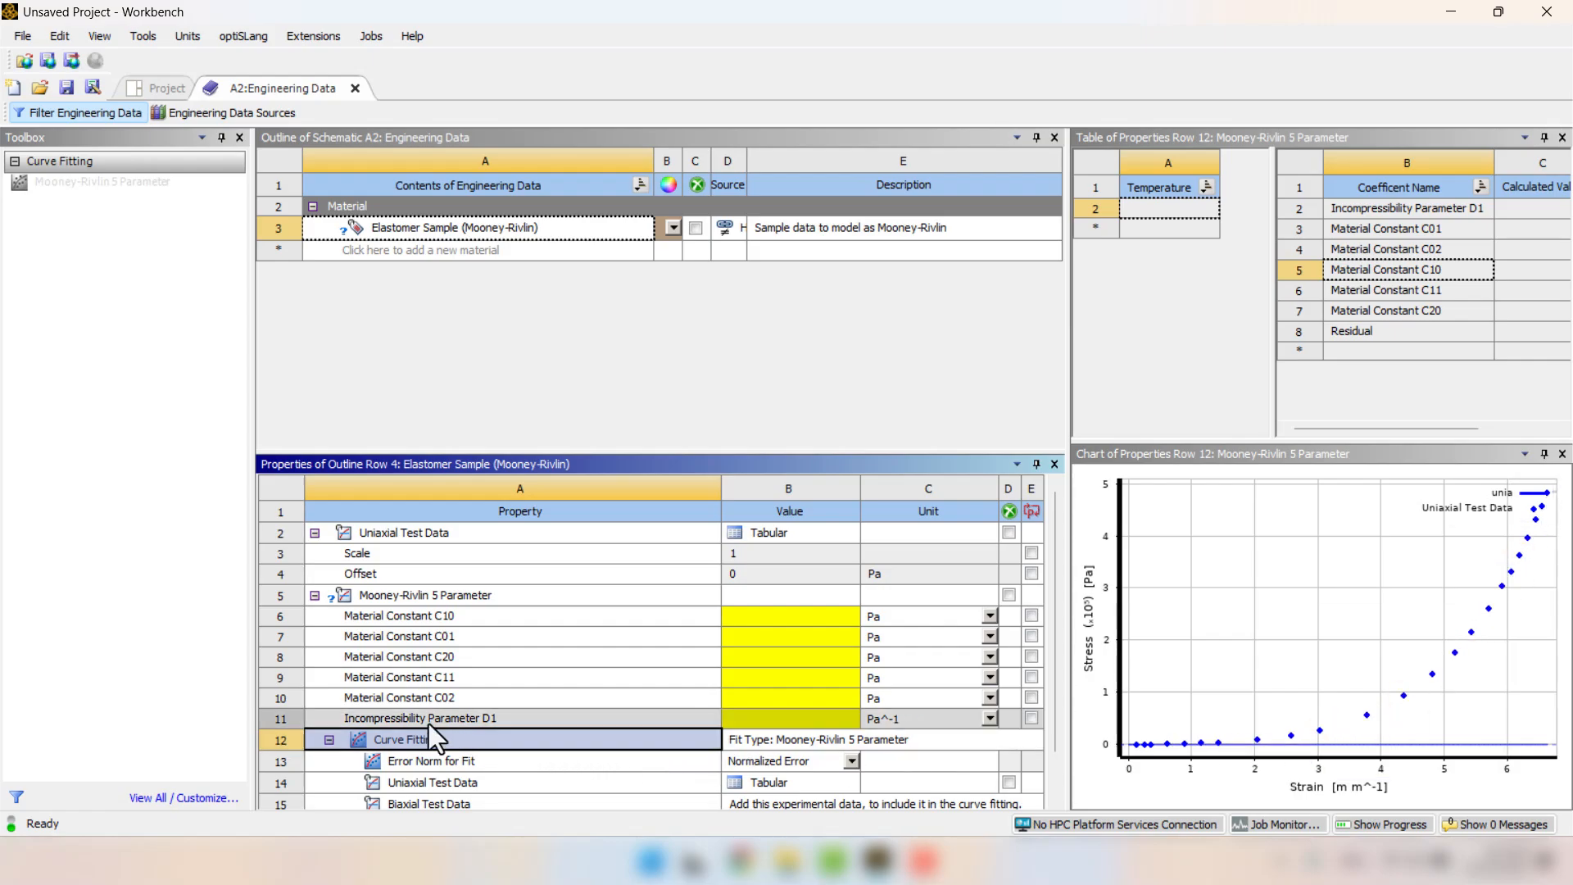
right_click(386, 739)
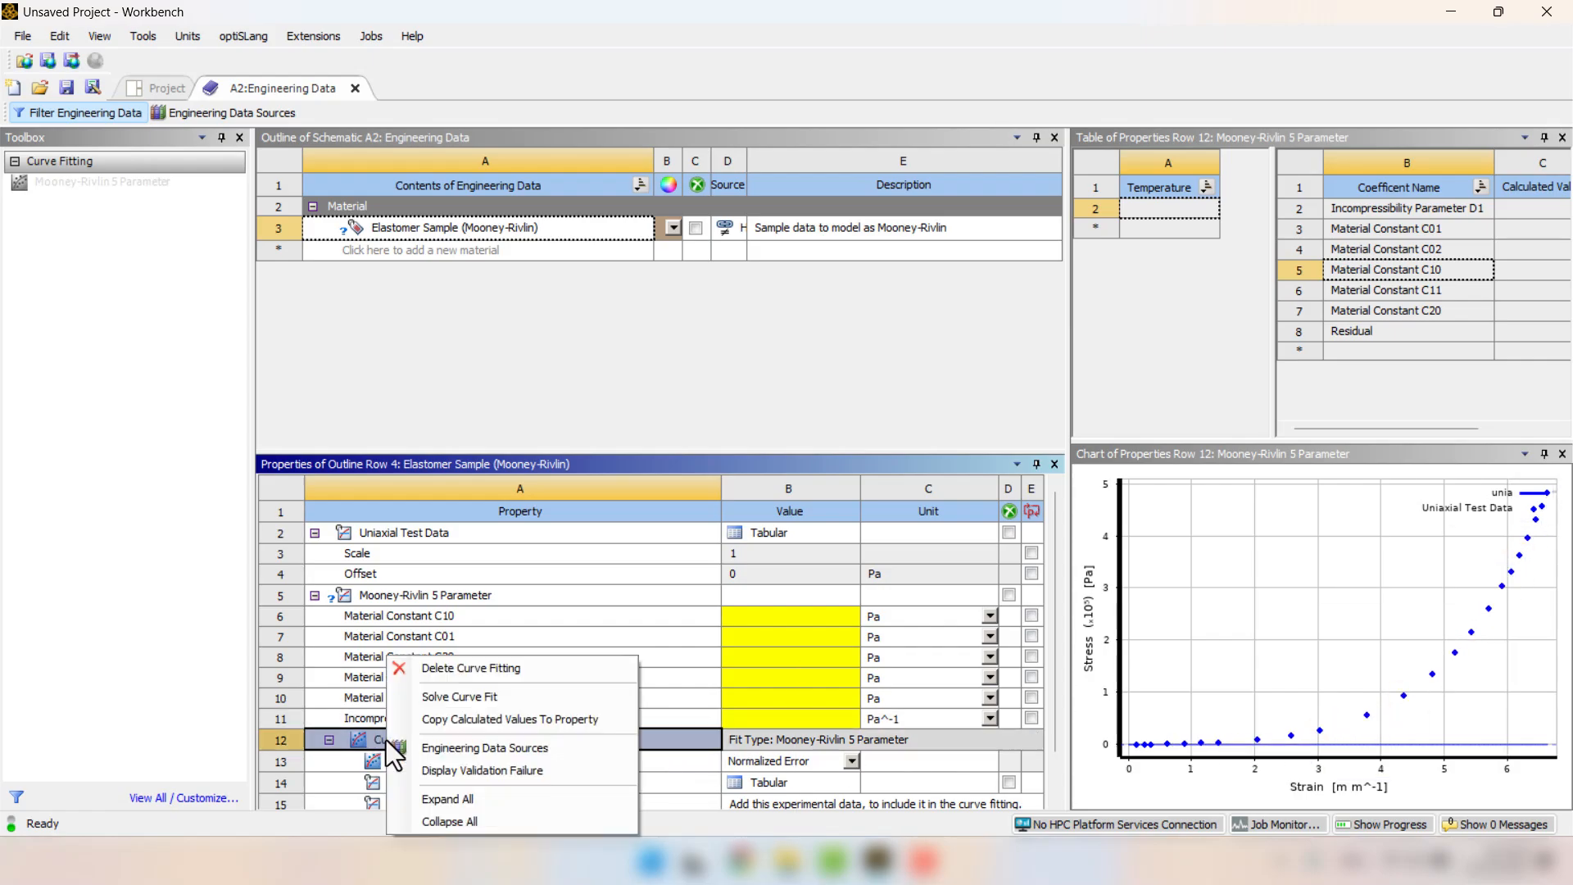
left_click(462, 701)
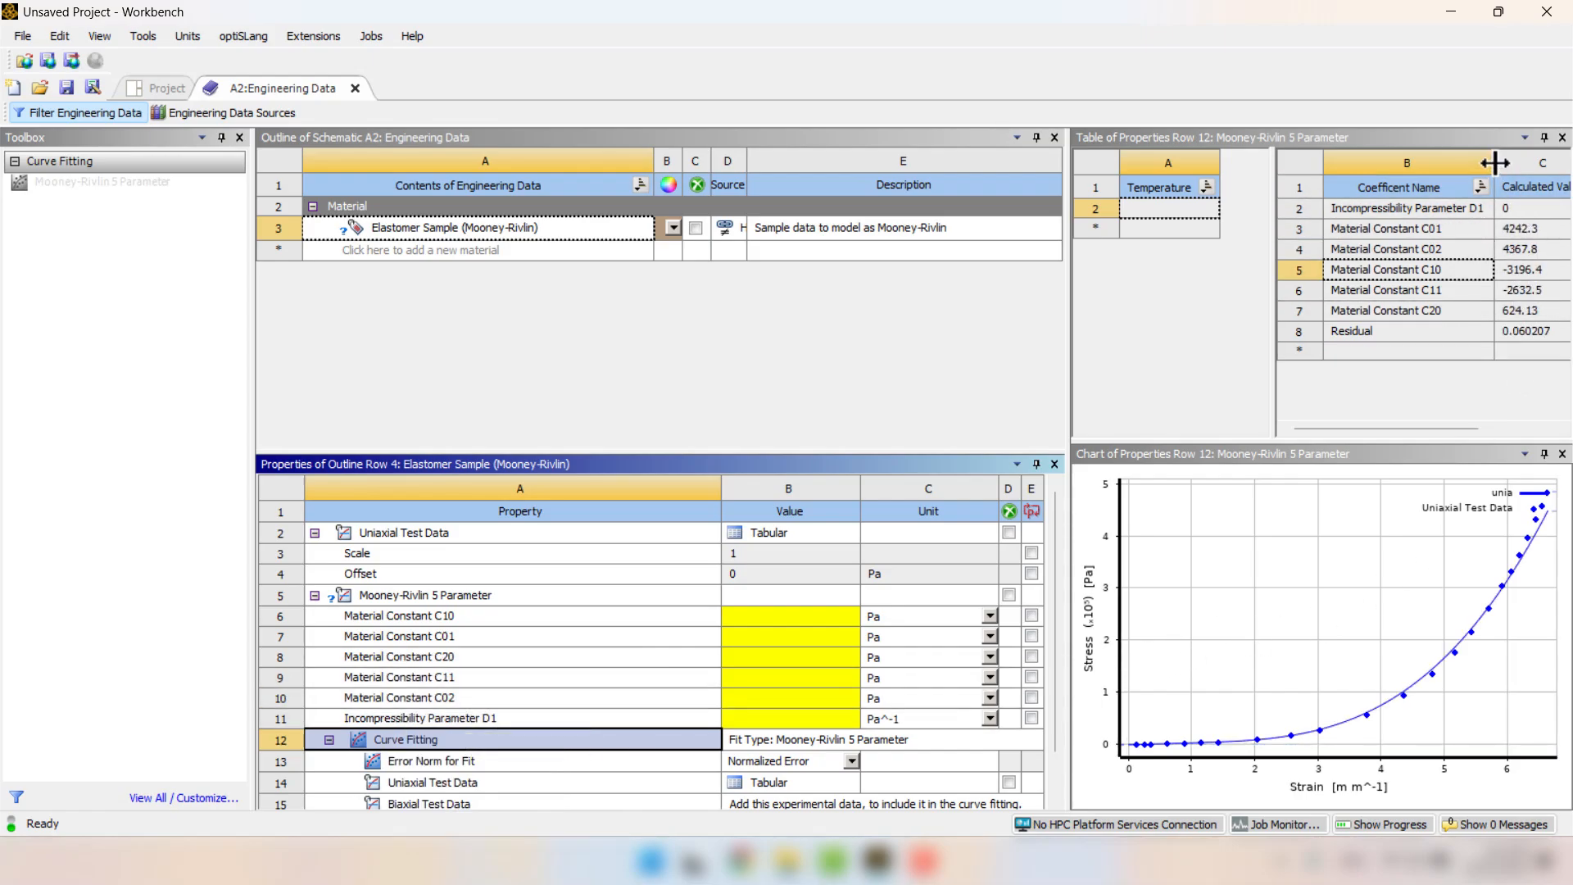
mouse_move(1494, 162)
left_mouse_down()
mouse_move(1449, 163)
mouse_move(1466, 163)
left_mouse_up()
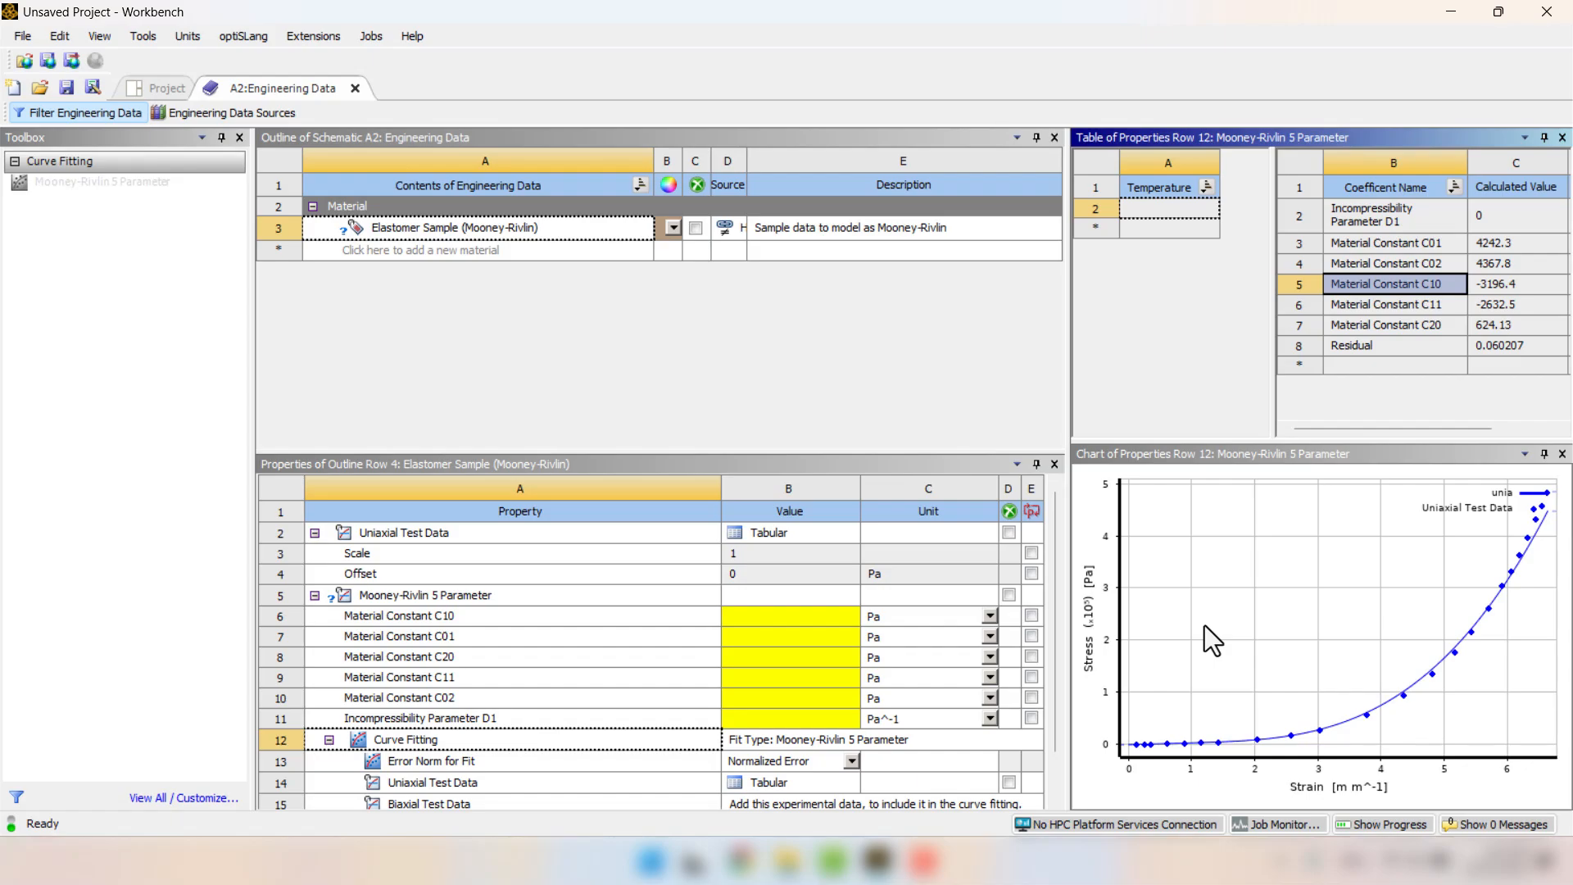
Delete the Mooney-Rivlin 5 Parameter model from the elastomer sample.
right_click(372, 599)
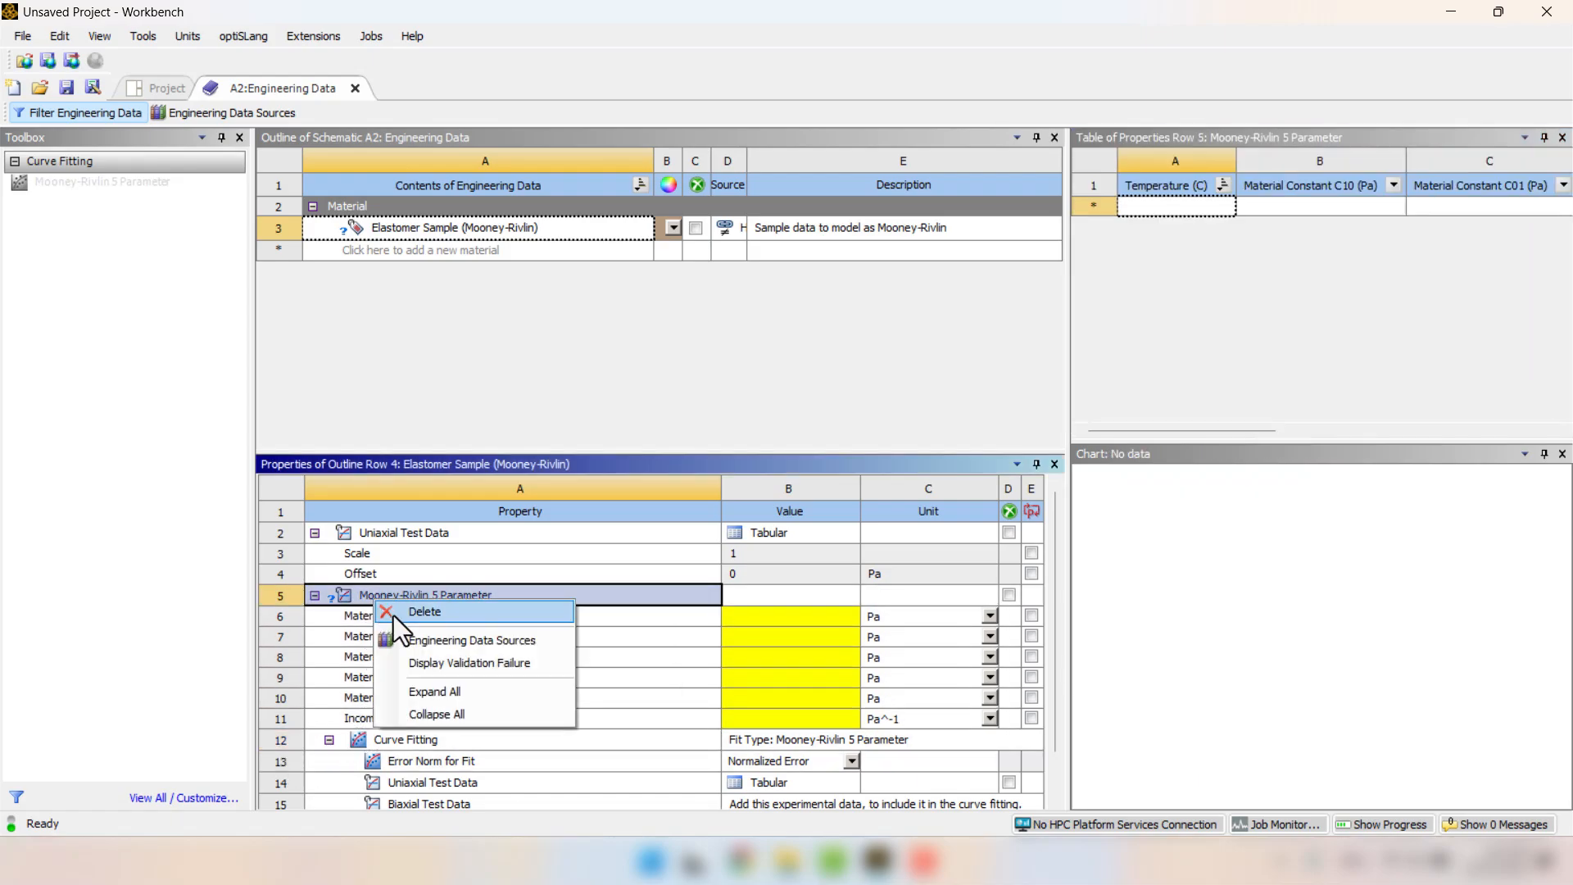
left_click(393, 616)
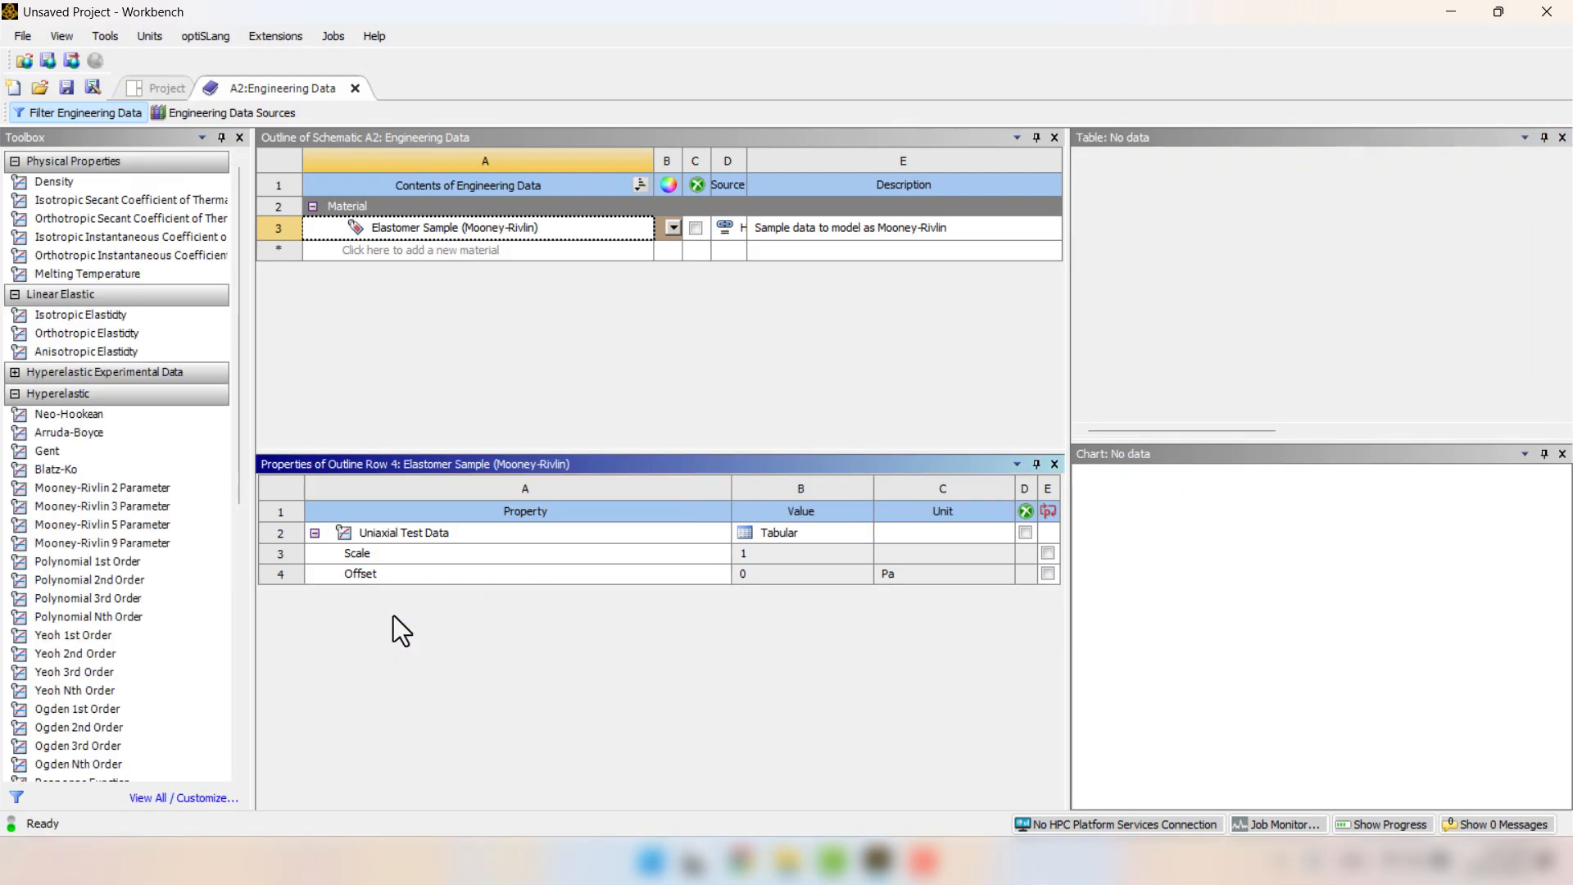
Add the Mooney-Rivlin 9 Parameter model to the elastomer sample and solve its curve fit.
double_click(136, 545)
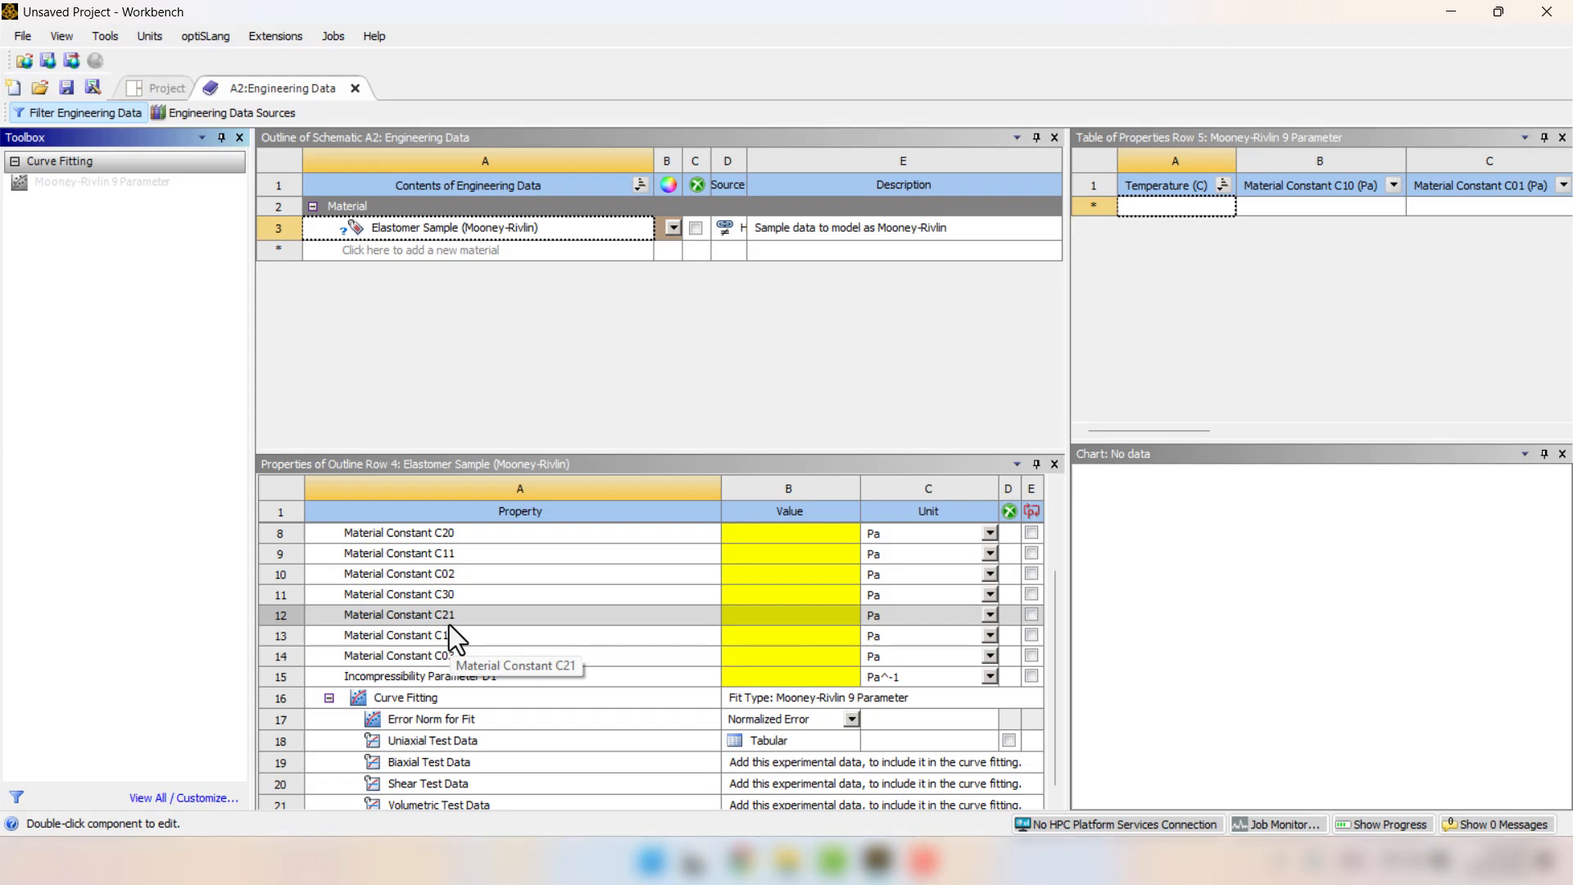
left_click(398, 705)
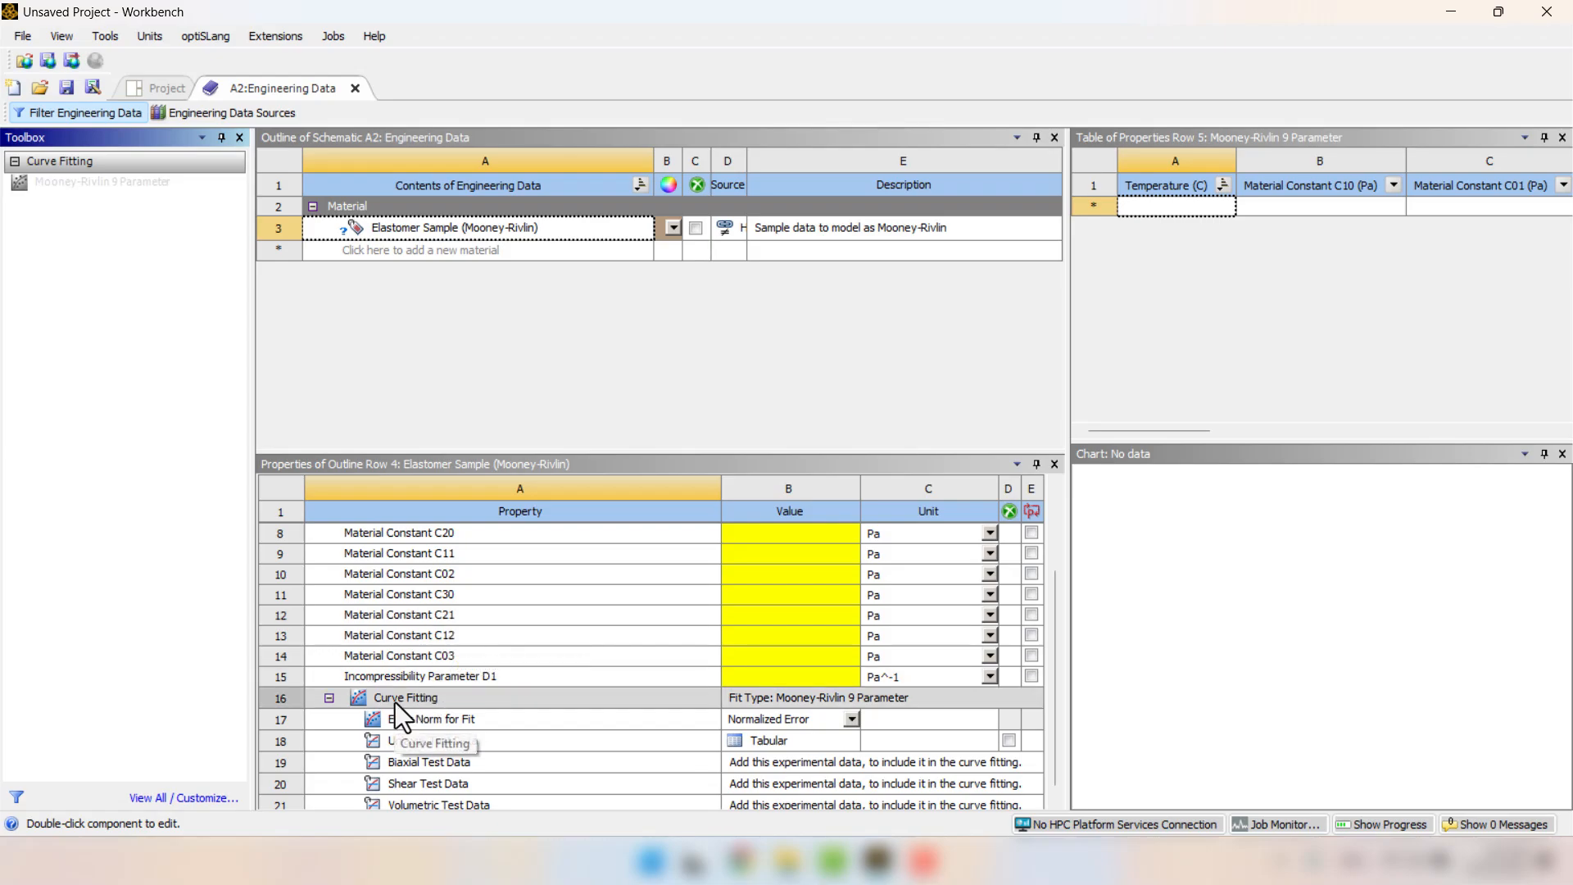
right_click(395, 702)
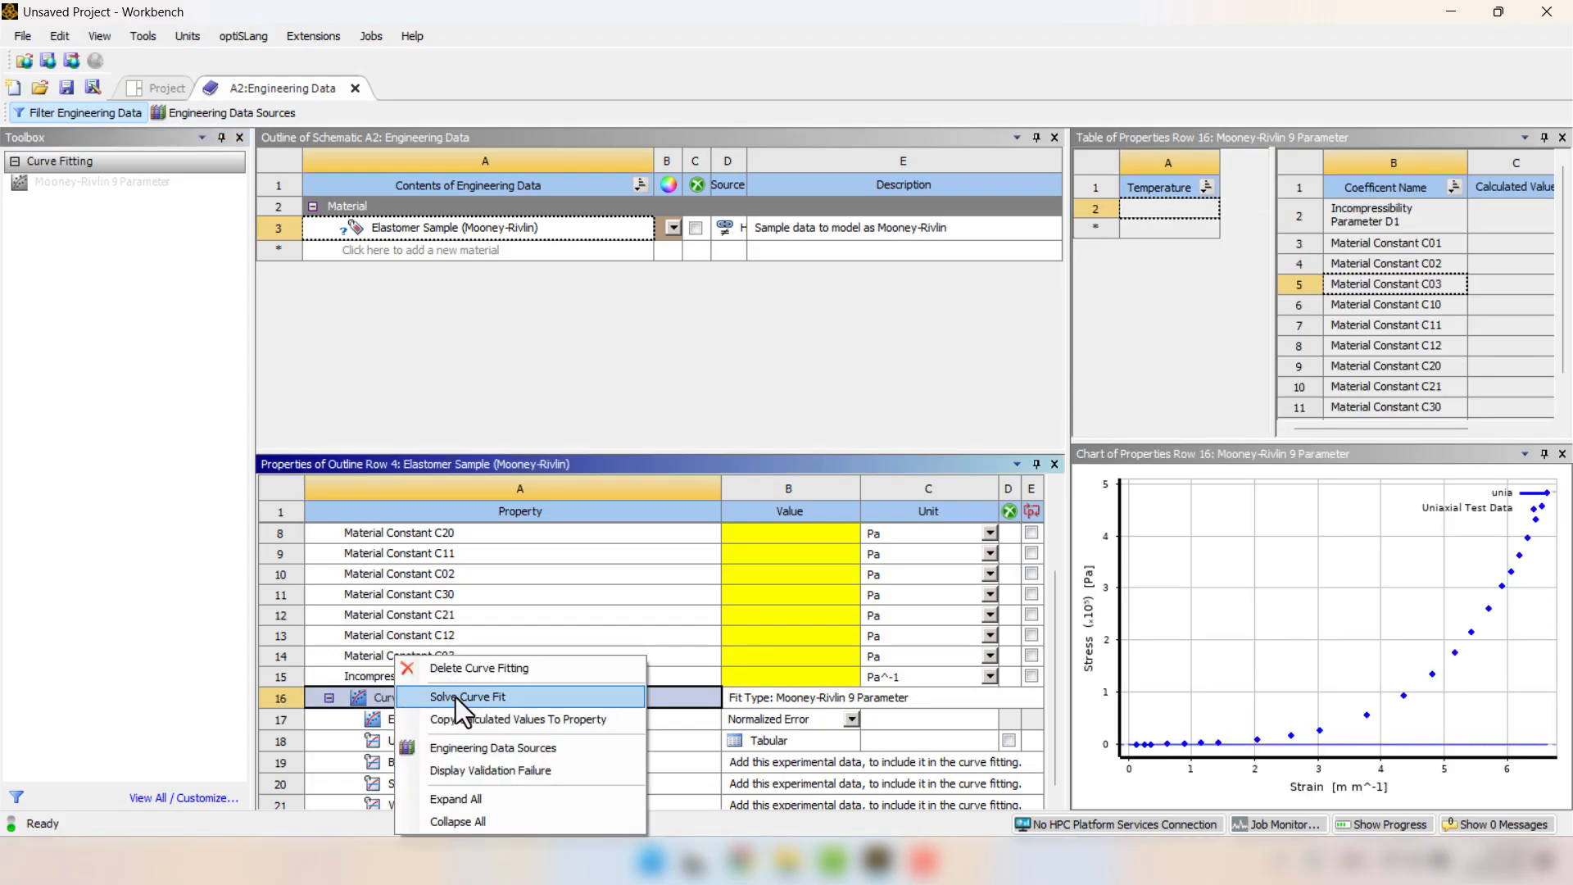
left_click(456, 696)
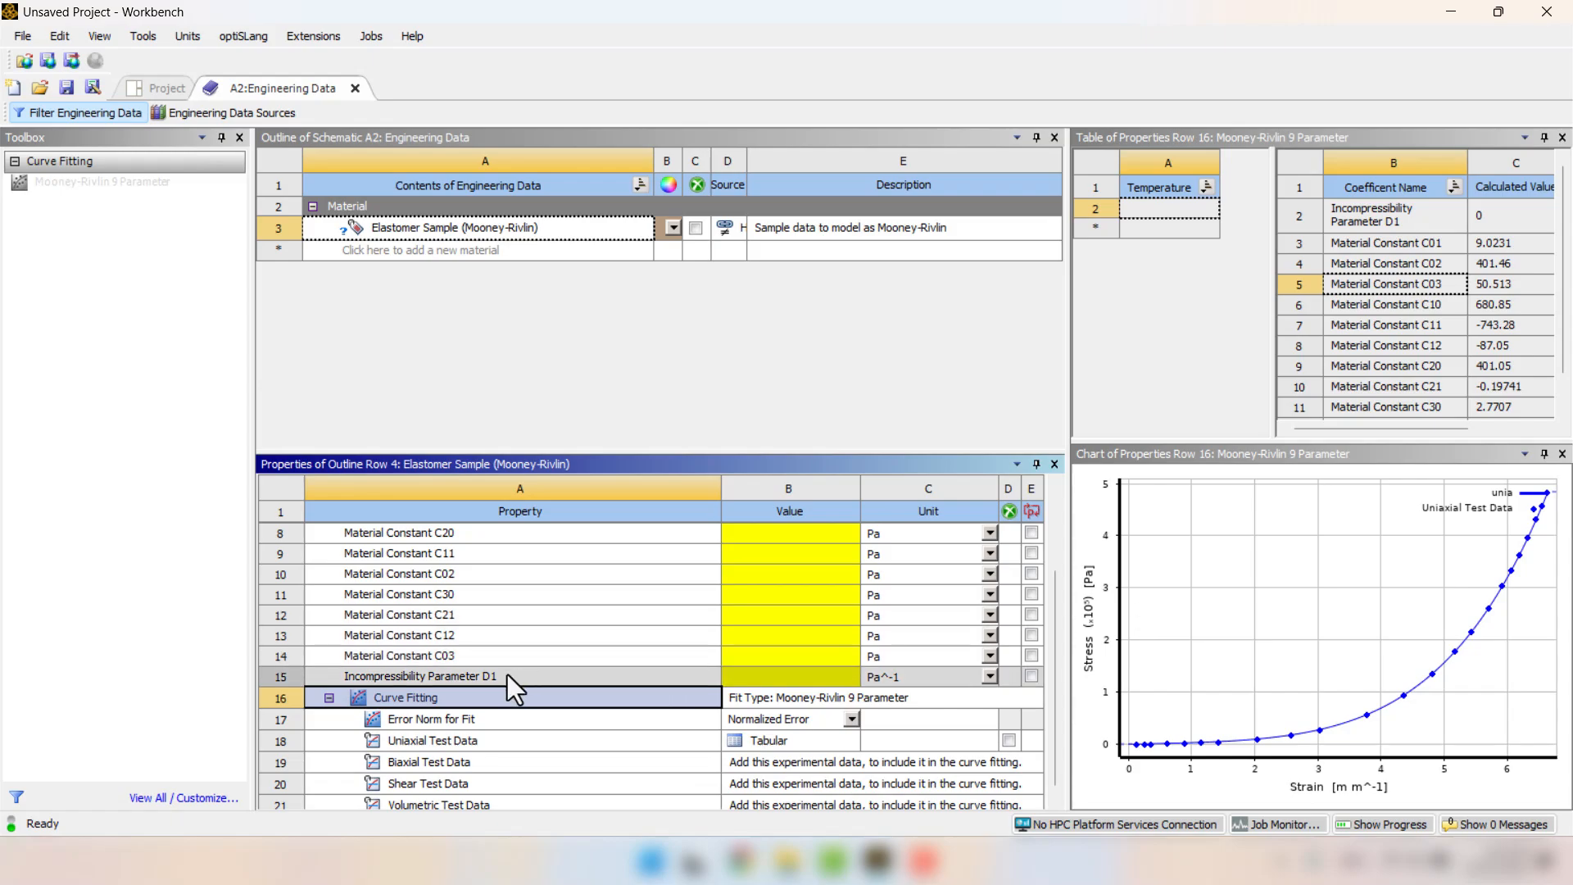
Copy the calculated curve-fit values to the Mooney-Rivlin 9 Parameter property and close Engineering Data.
right_click(386, 706)
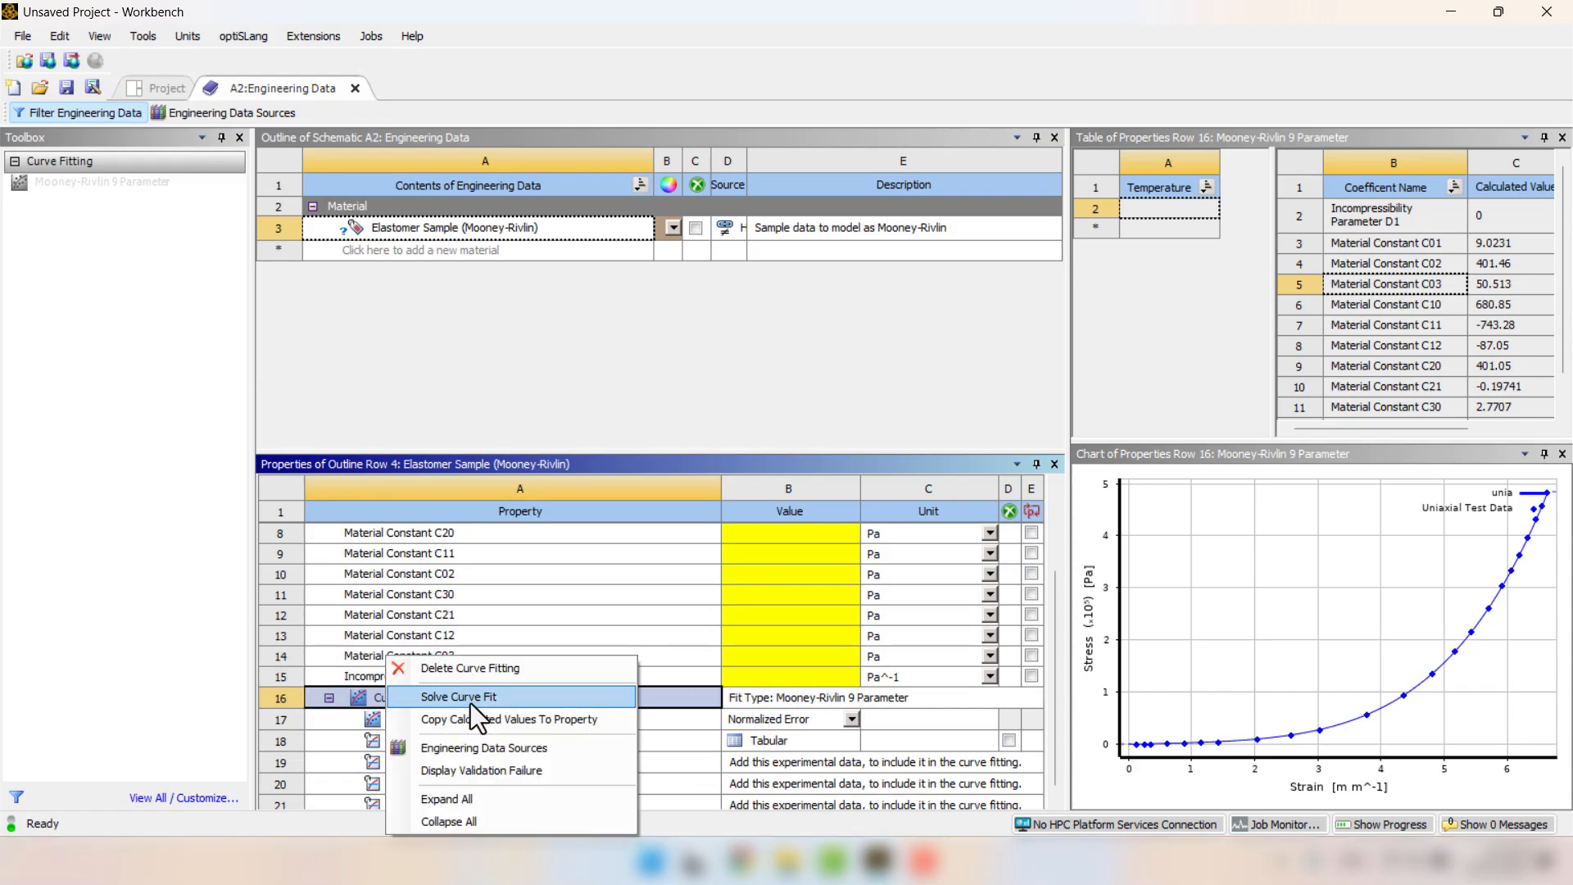
left_click(549, 721)
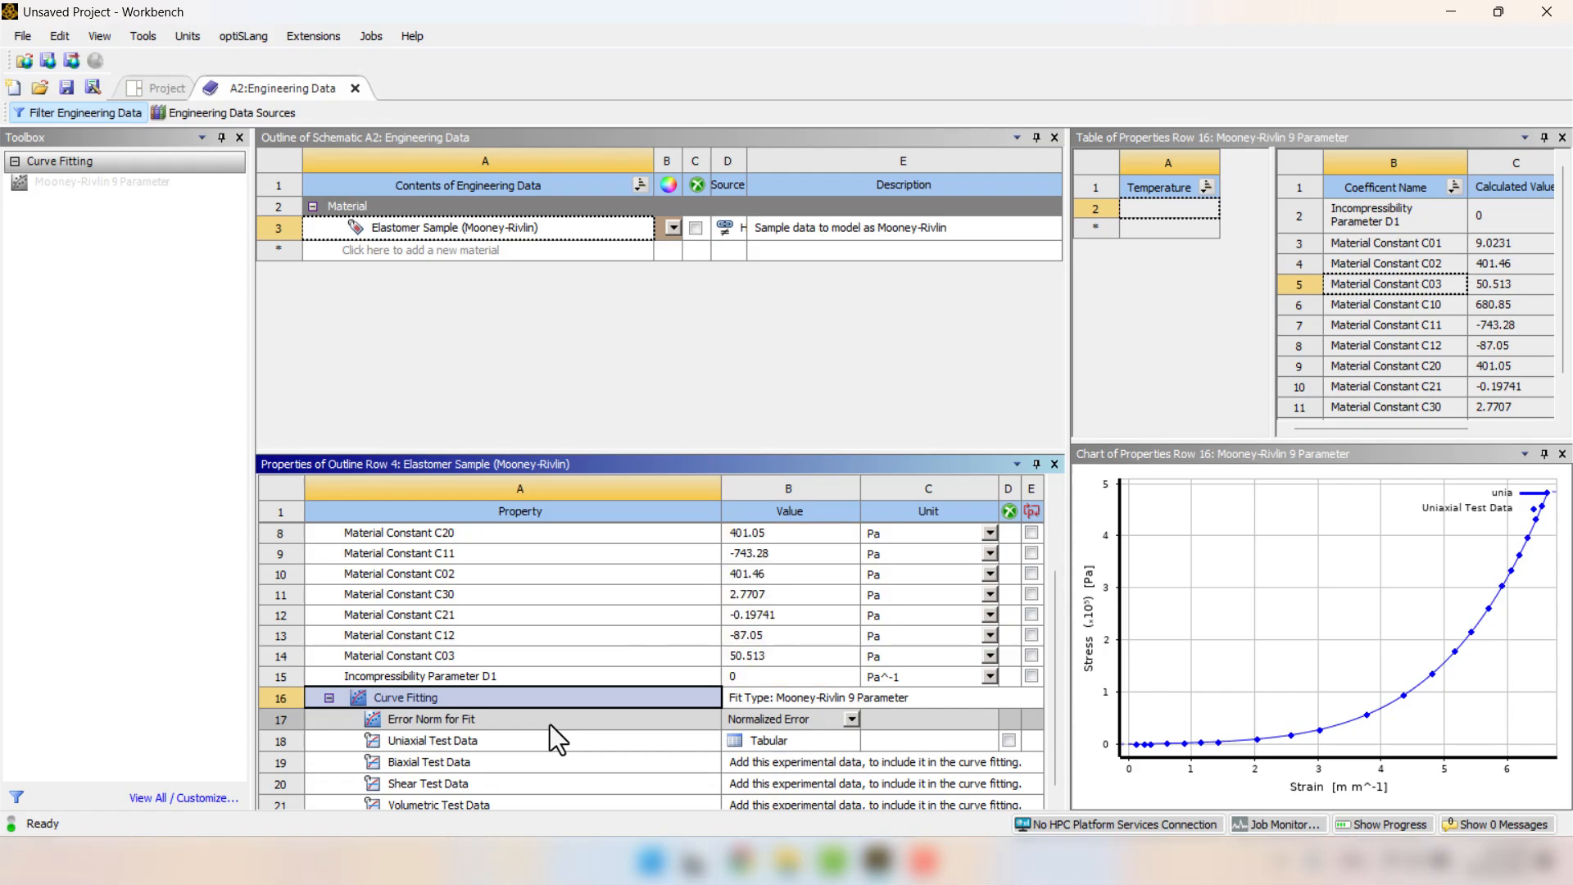
left_click(440, 342)
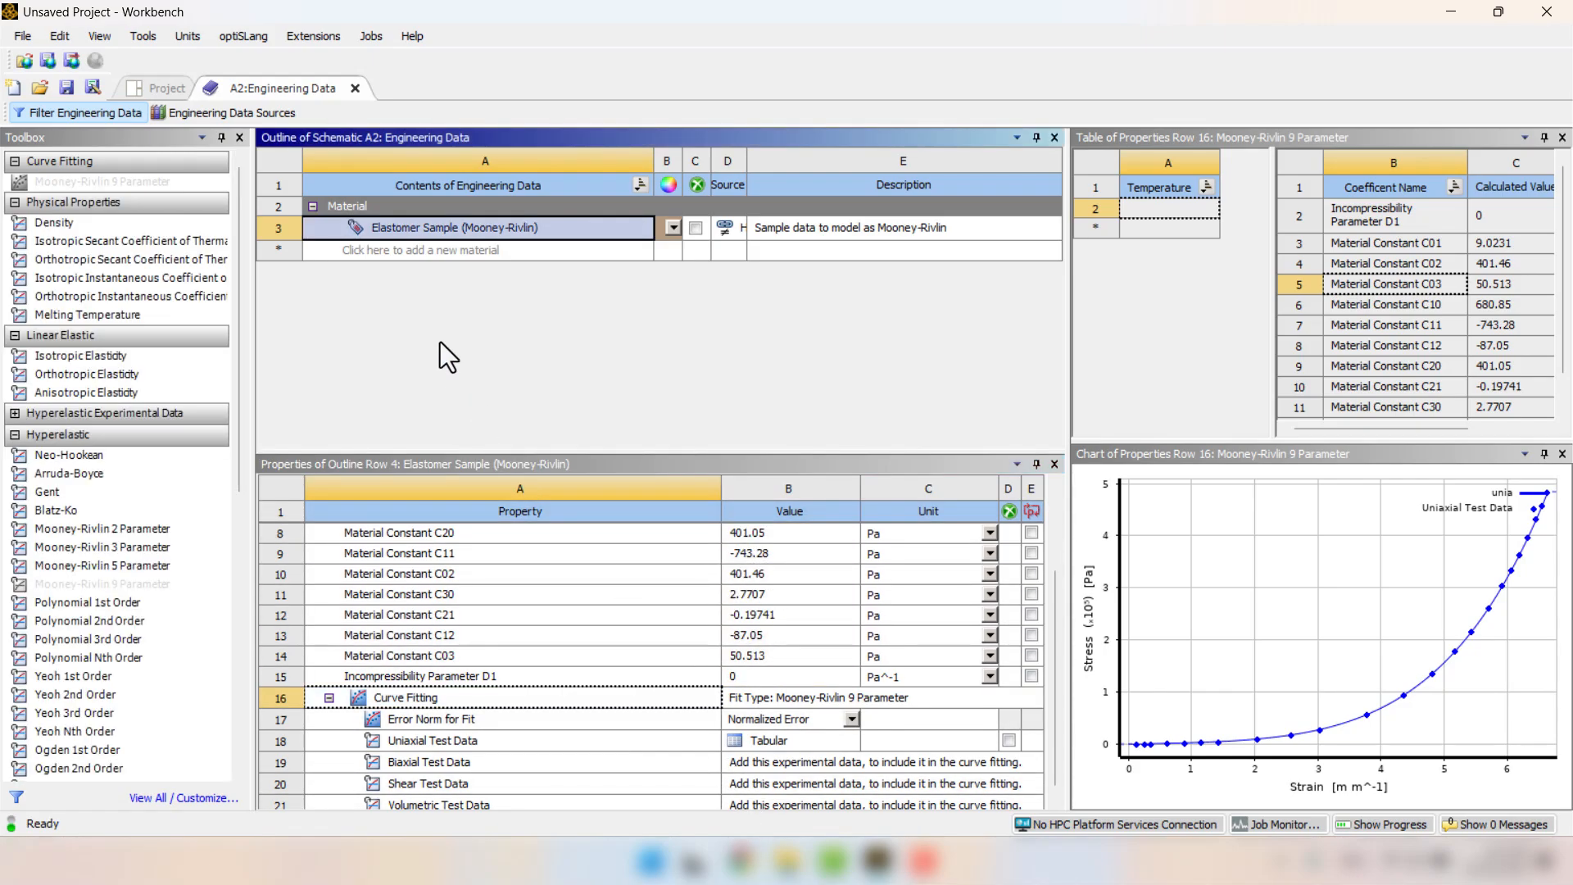
left_click(357, 90)
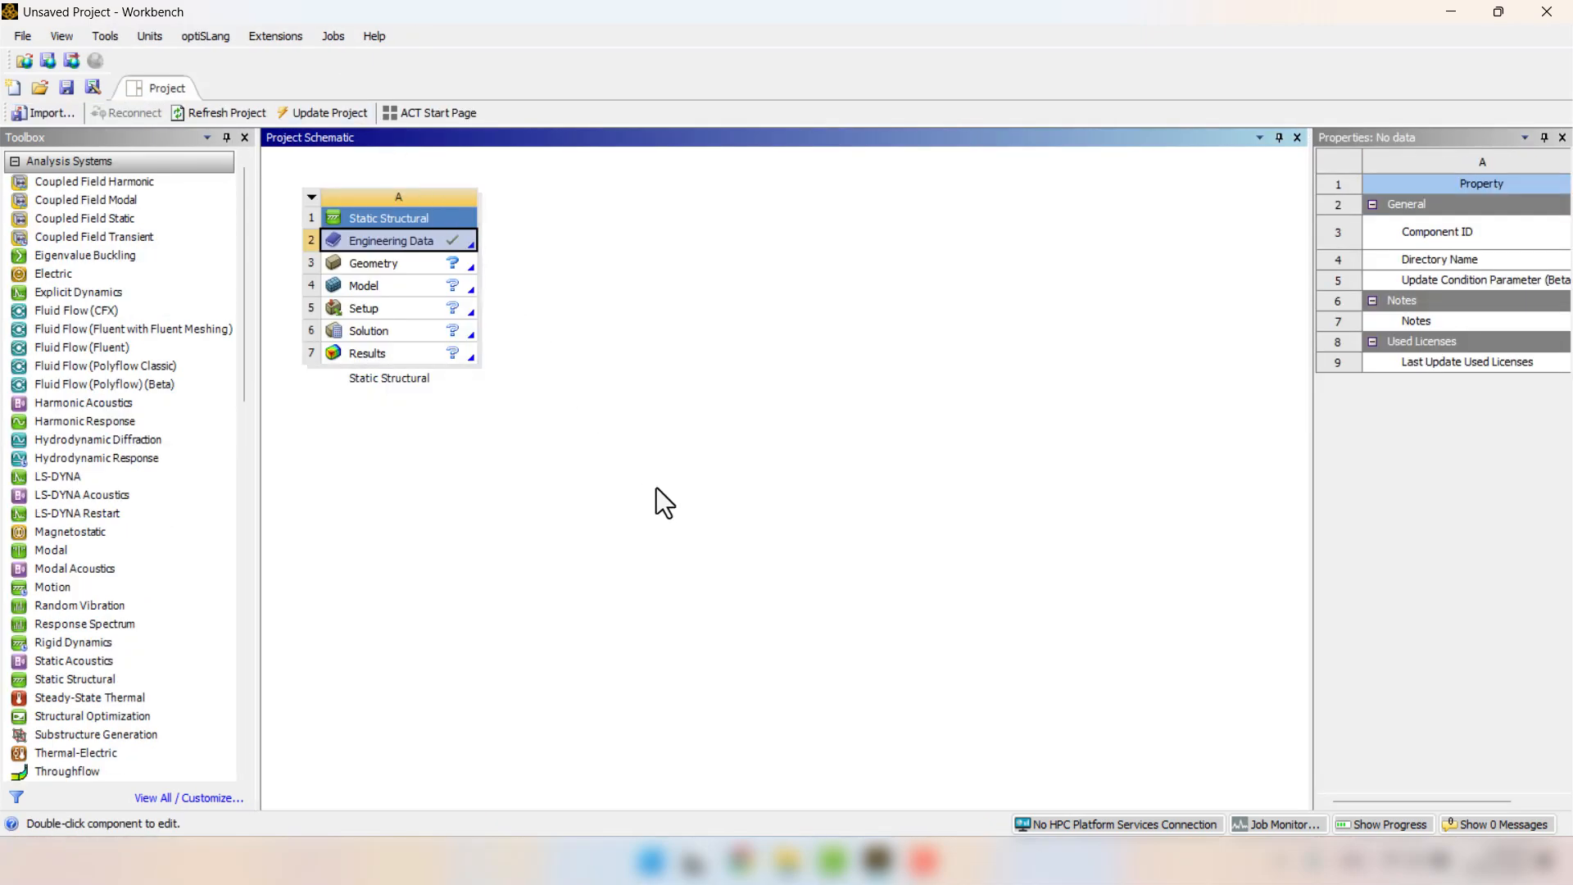
Add a second, standalone Static Structural system below the first and open its Engineering Data.
left_click(657, 502)
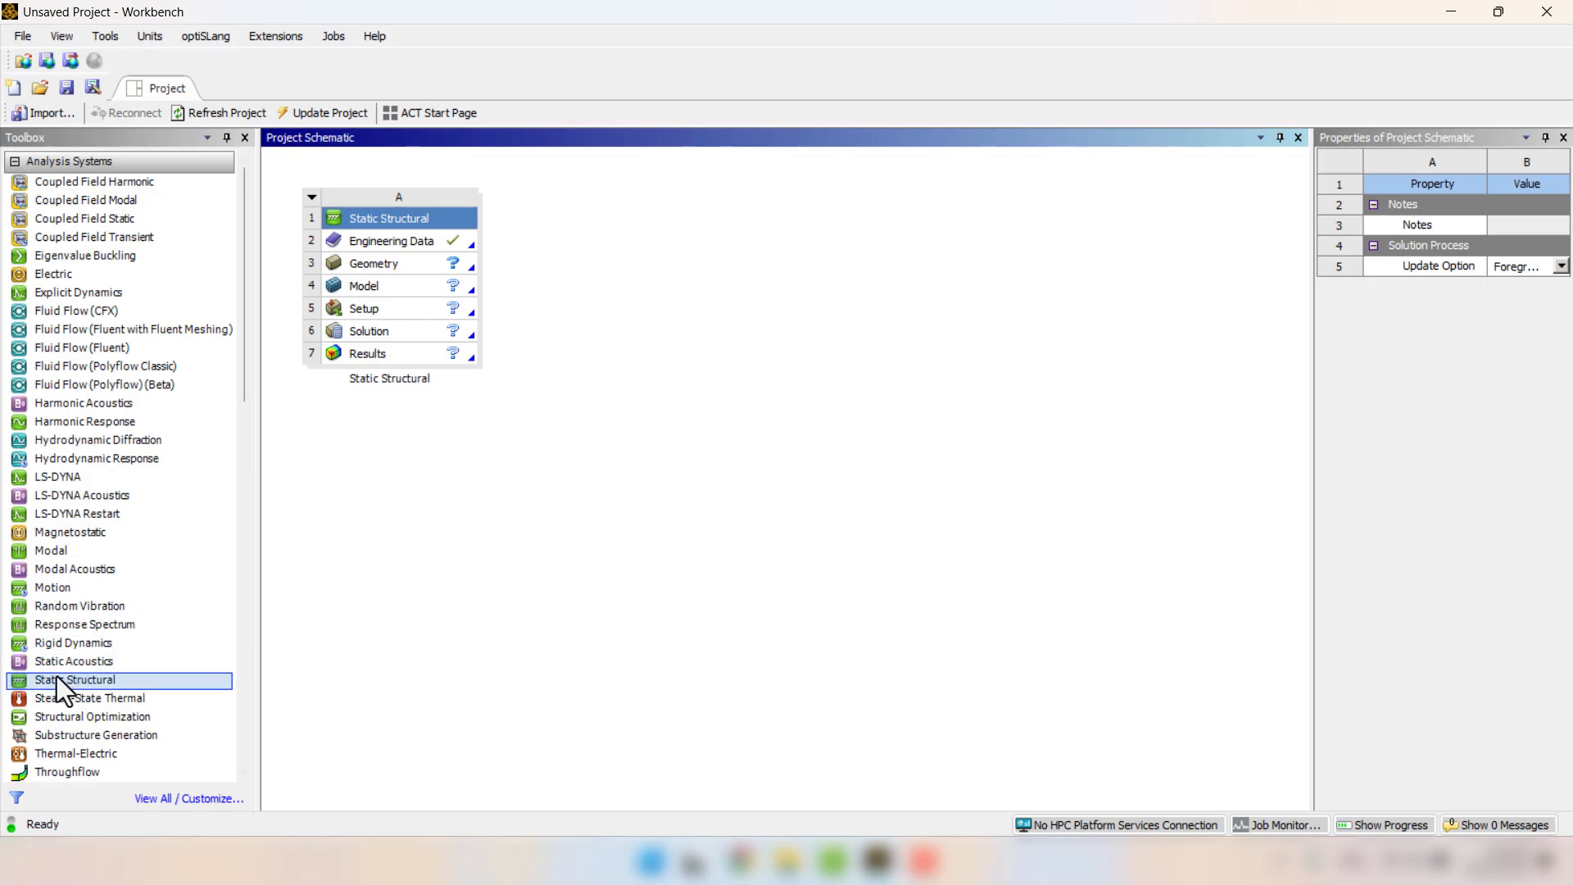
left_click_drag(47, 680, 617, 495)
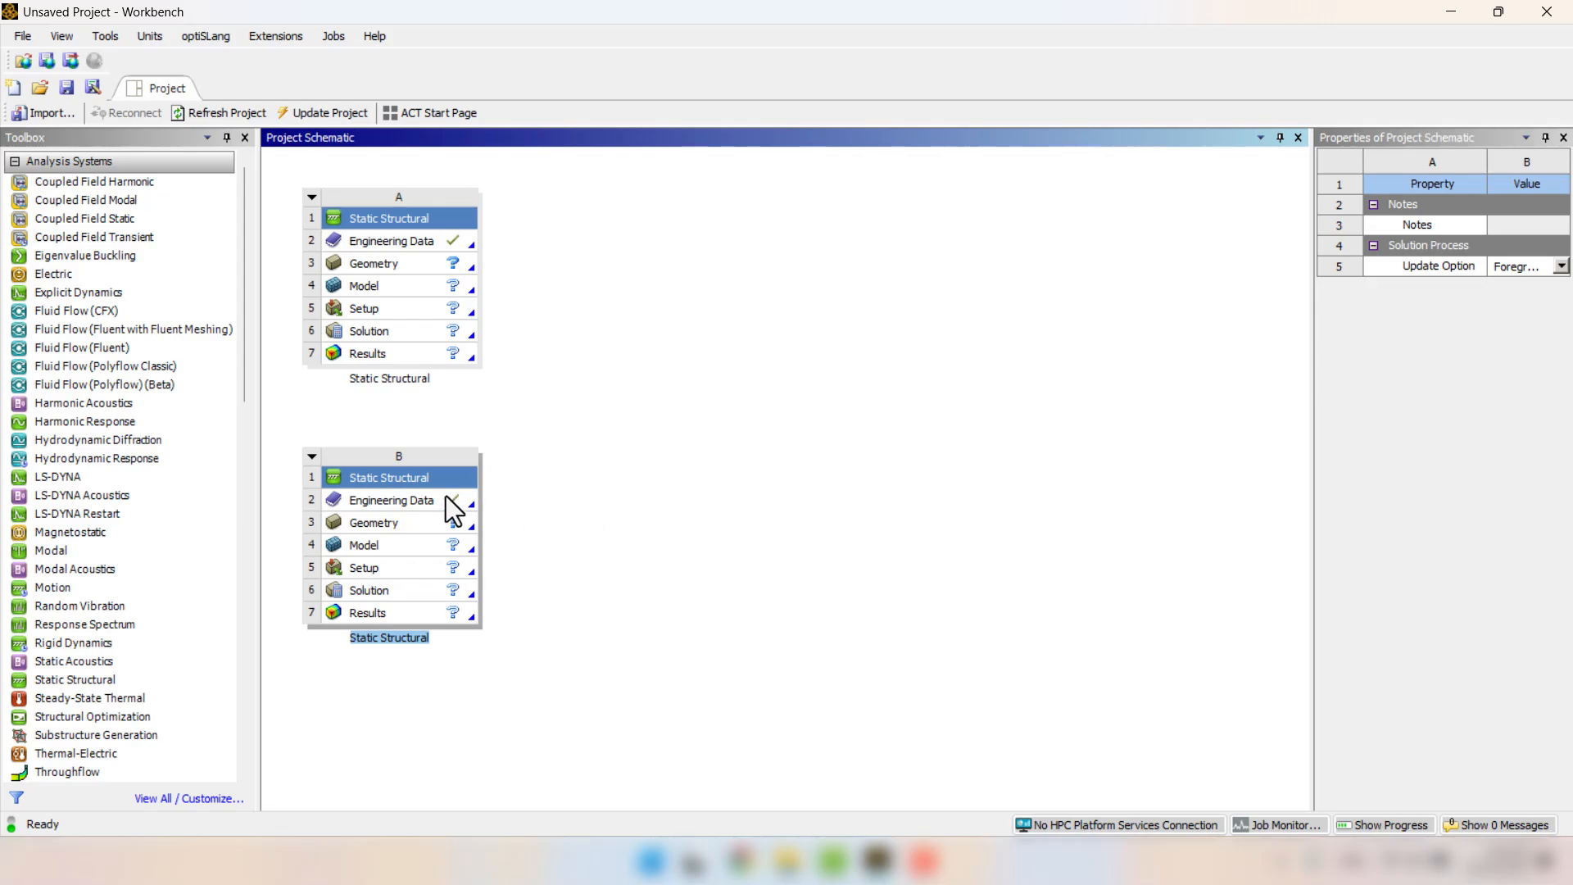
double_click(415, 500)
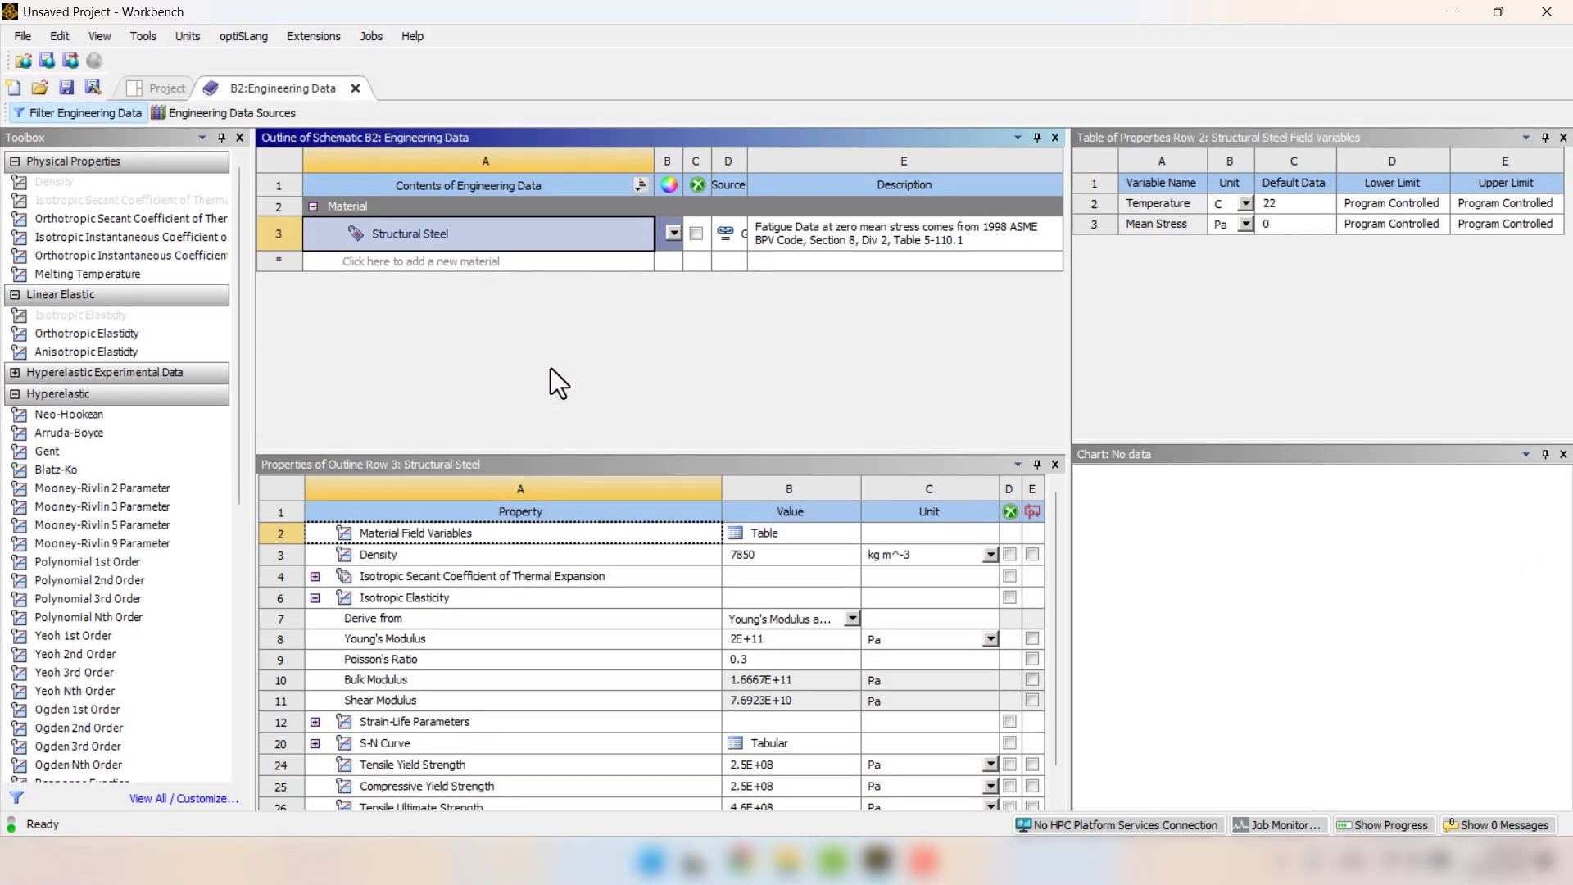
Create a new material named Hyperelastic in the second system's engineering data.
left_click(414, 263)
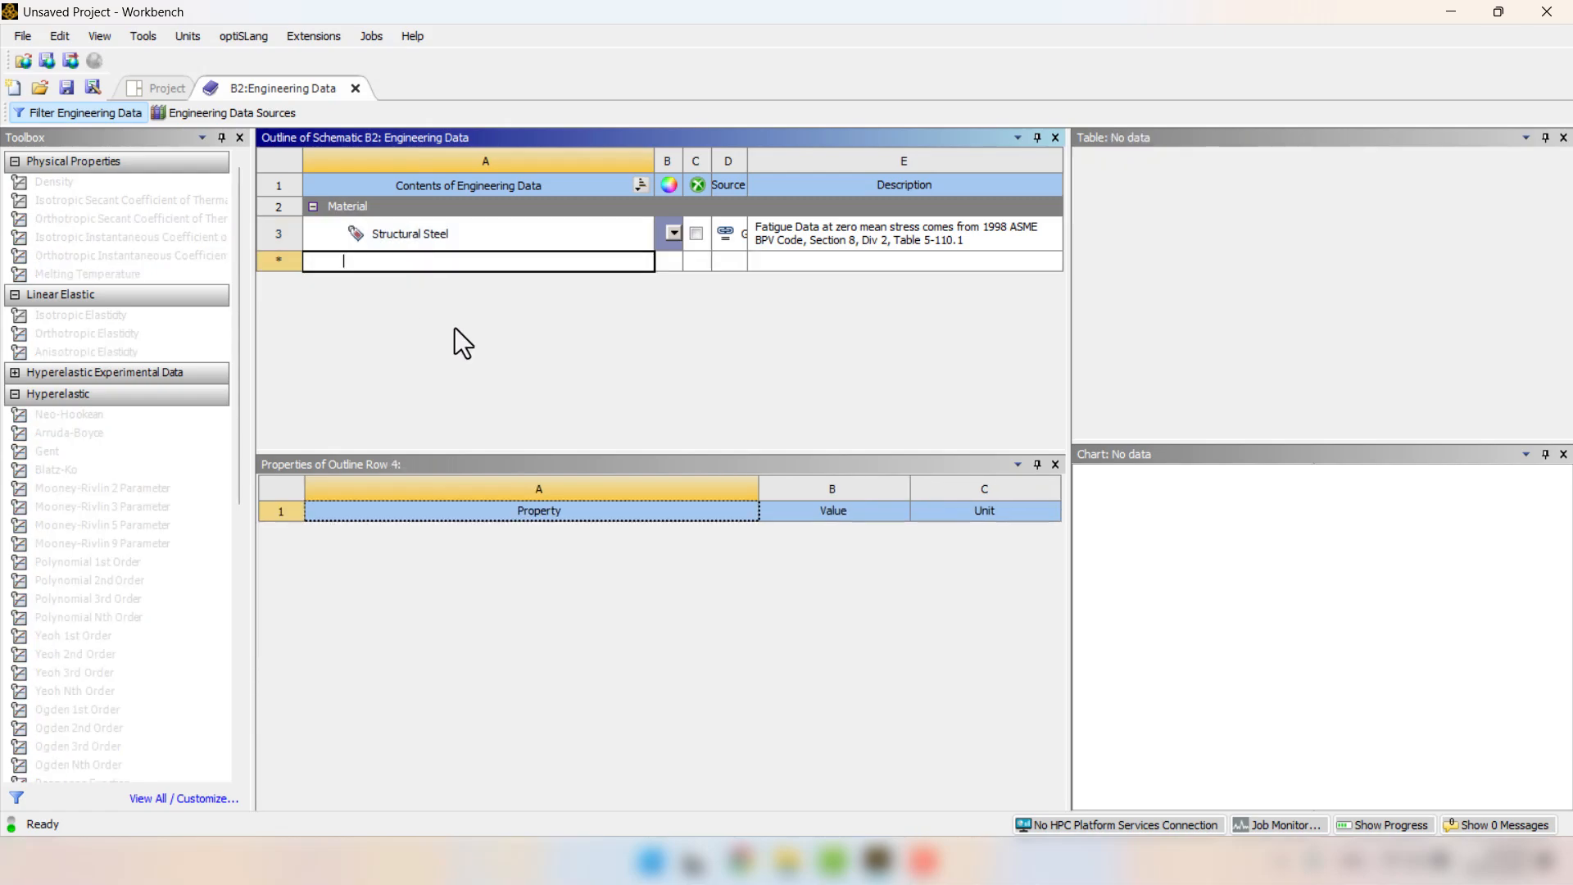
type("Hyperelastic")
key("Return")
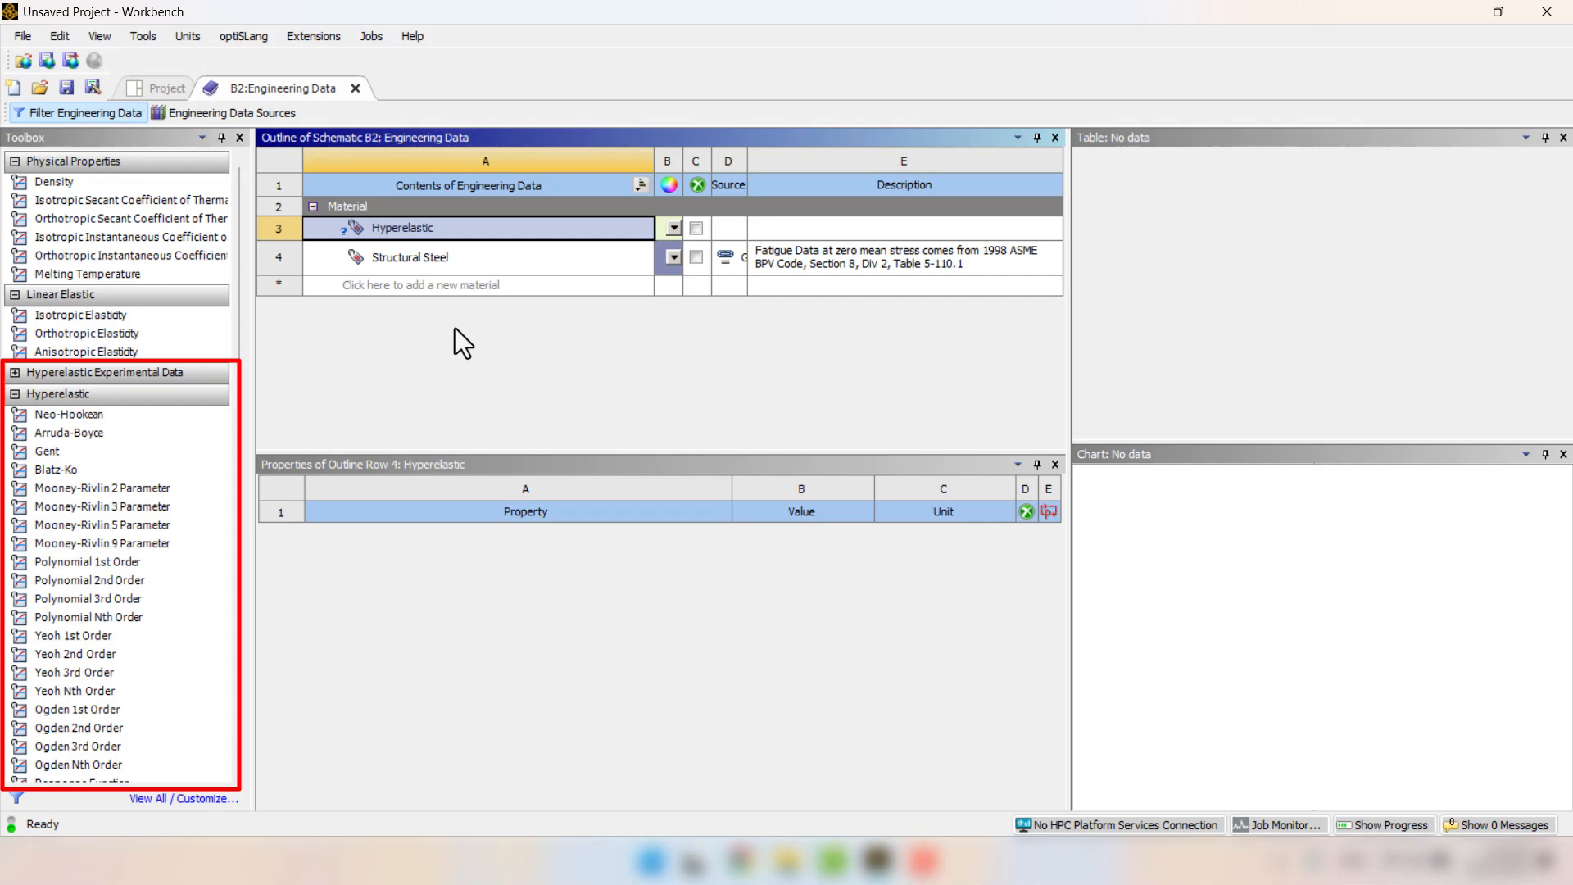
Add the Uniaxial, Biaxial and Shear Test Data experimental properties to the Hyperelastic material.
left_click(14, 372)
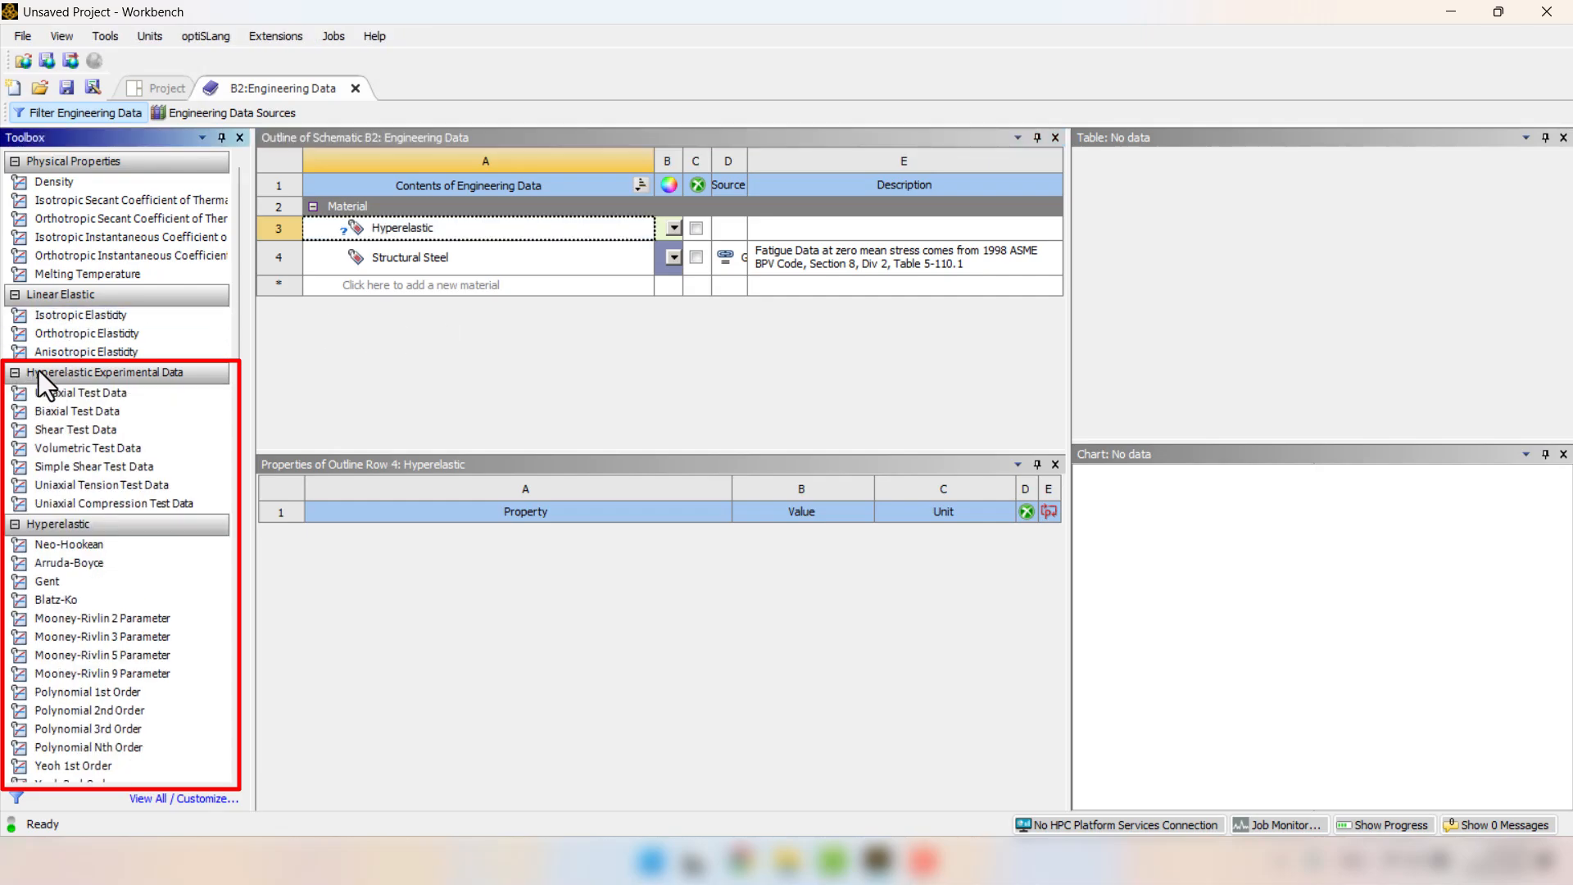
left_click_drag(159, 387, 177, 429)
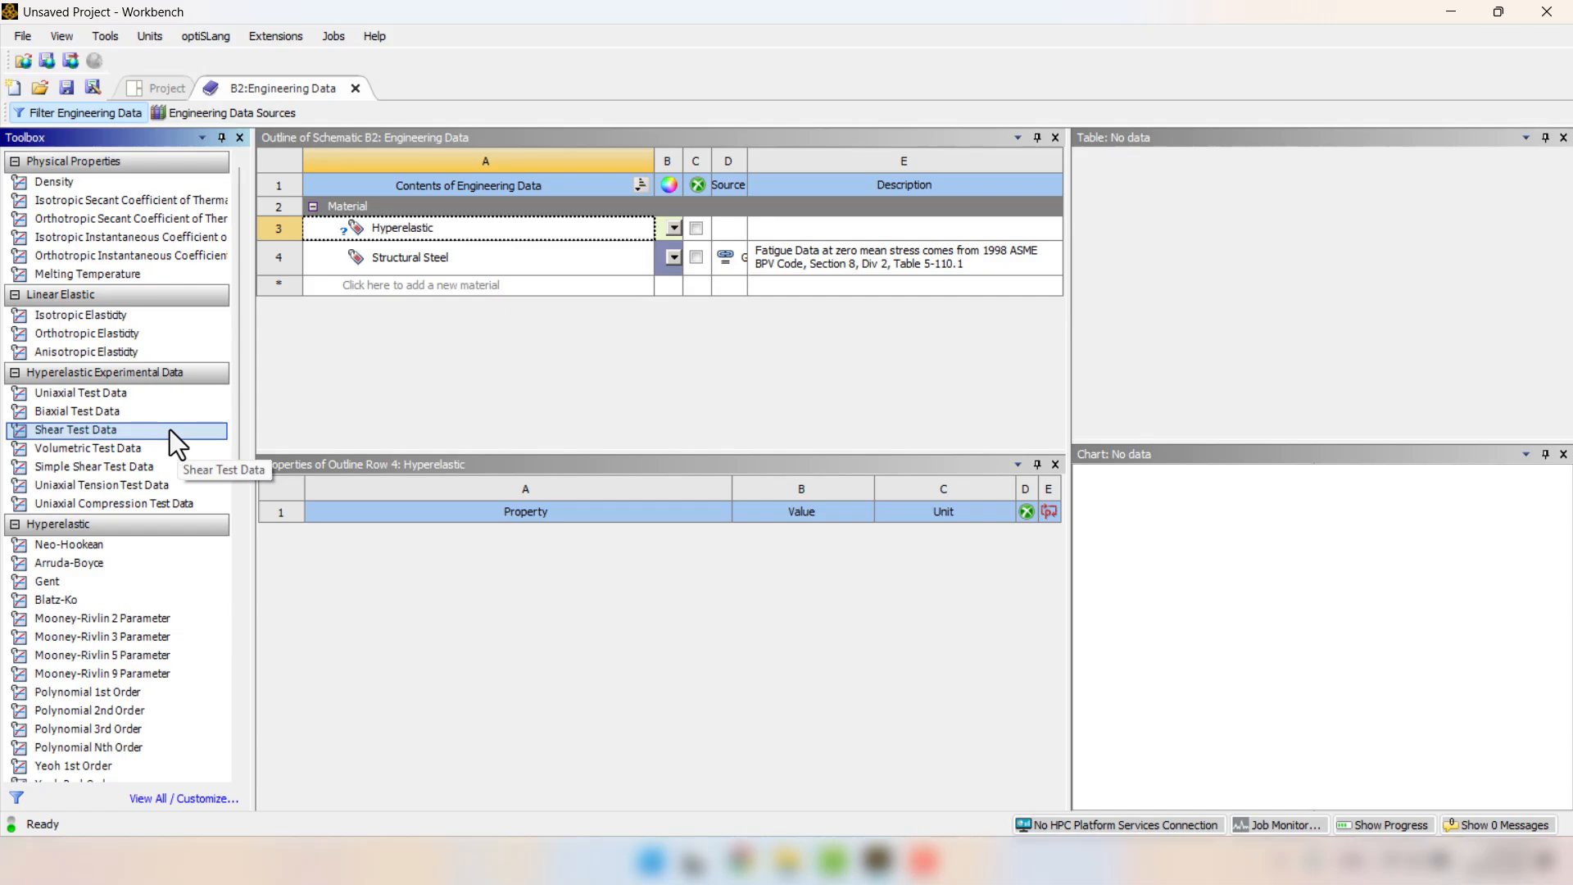
left_click(78, 396)
double_click(78, 396)
left_click(81, 414)
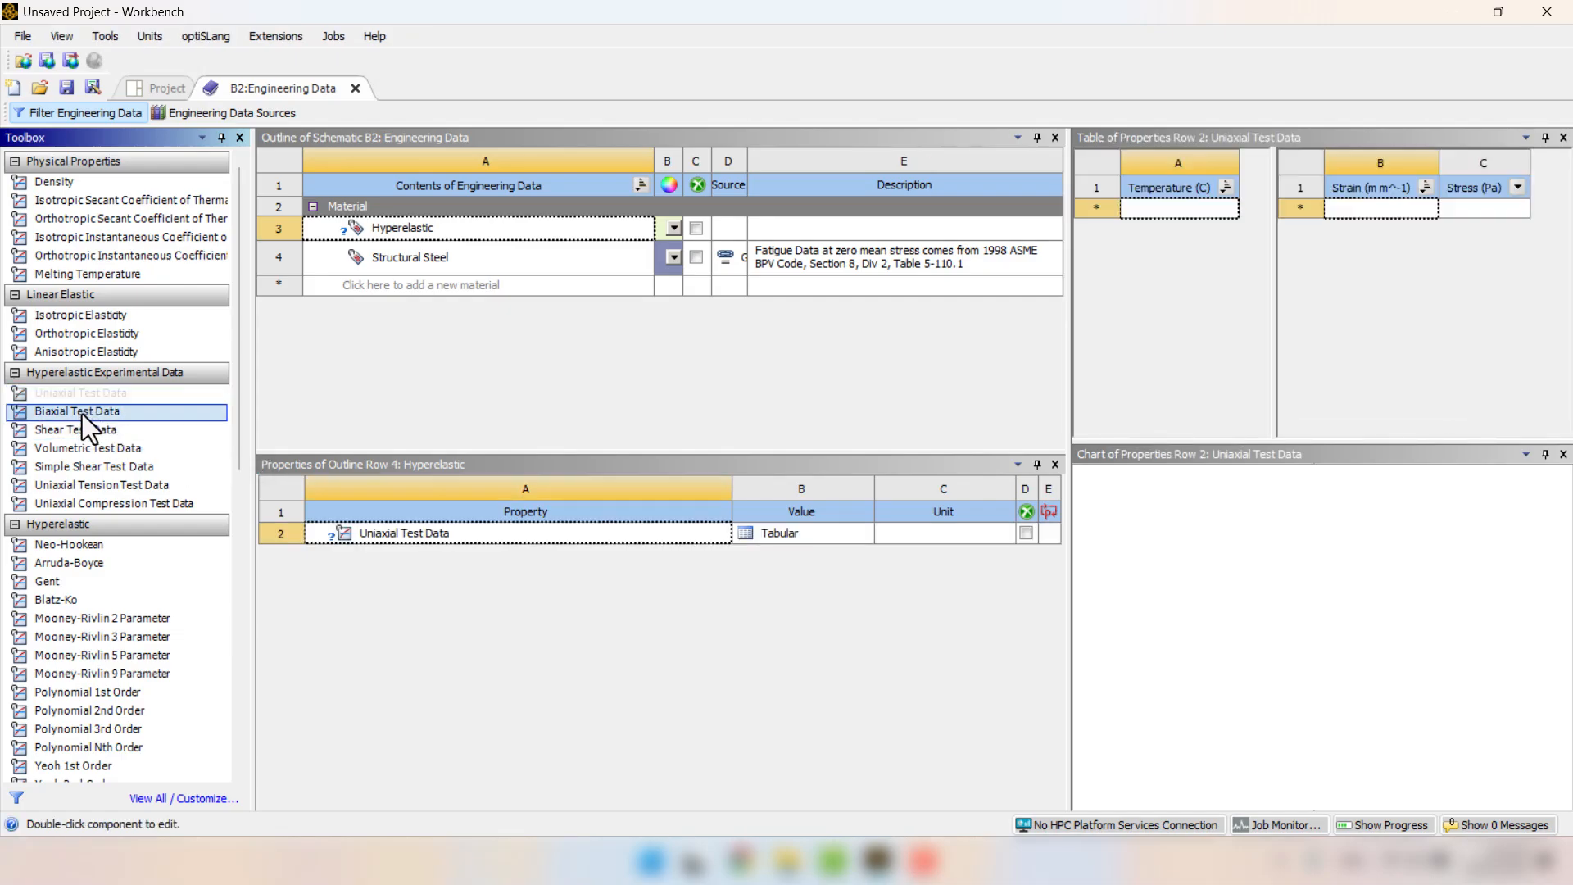
double_click(82, 415)
left_click(85, 429)
double_click(86, 429)
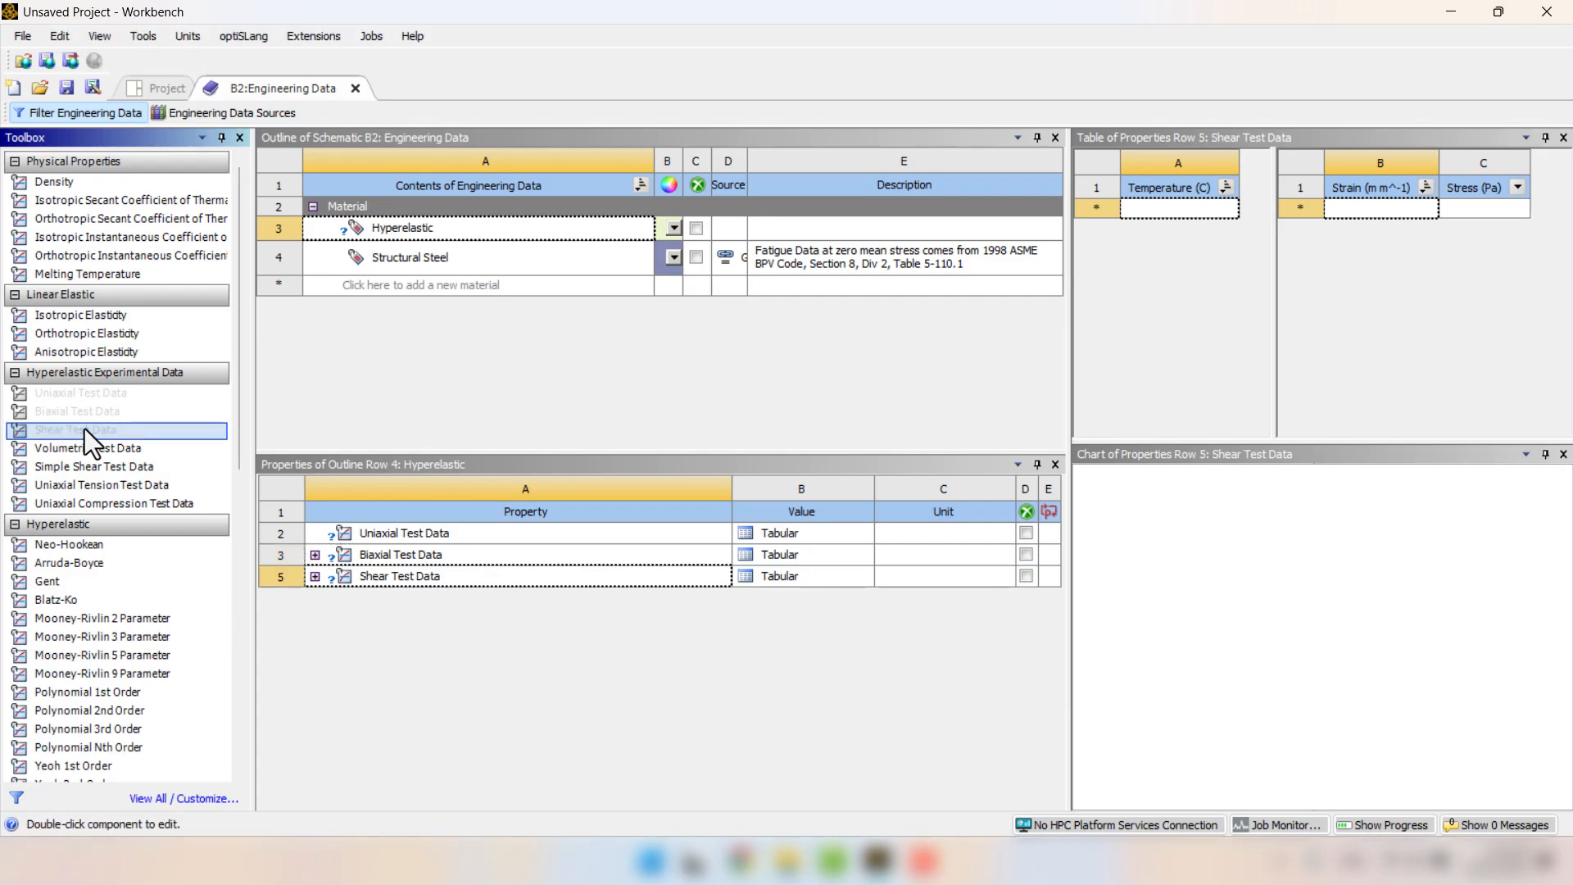
left_click(426, 622)
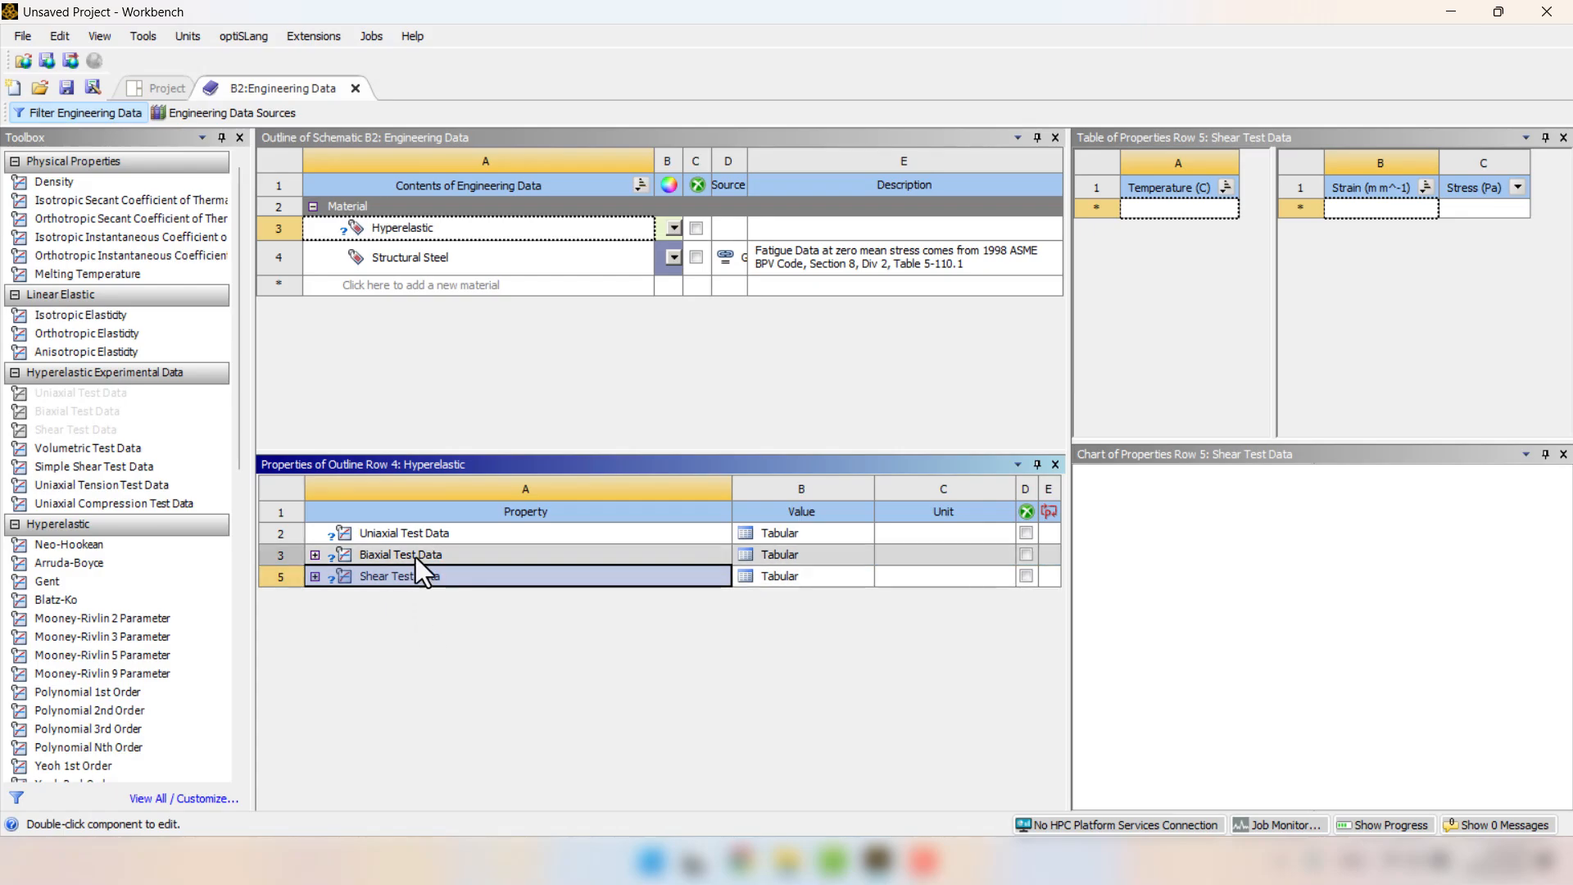
Load the file "uniaxial date" from the desktop's Data folder into a delimited data import for the Uniaxial Test Data table.
left_click(421, 537)
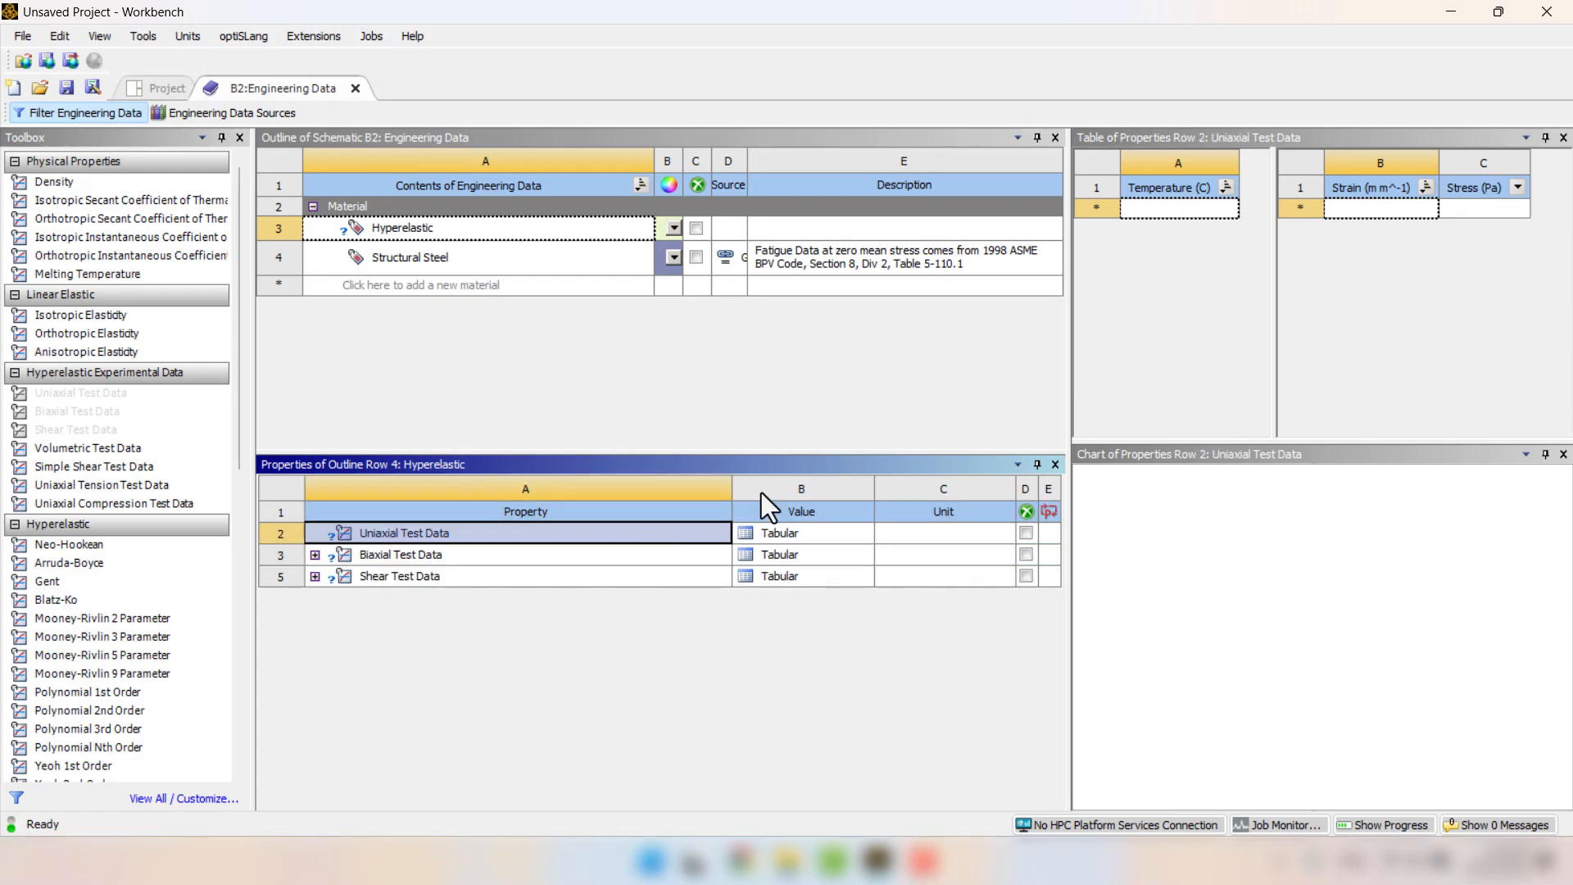
right_click(1330, 189)
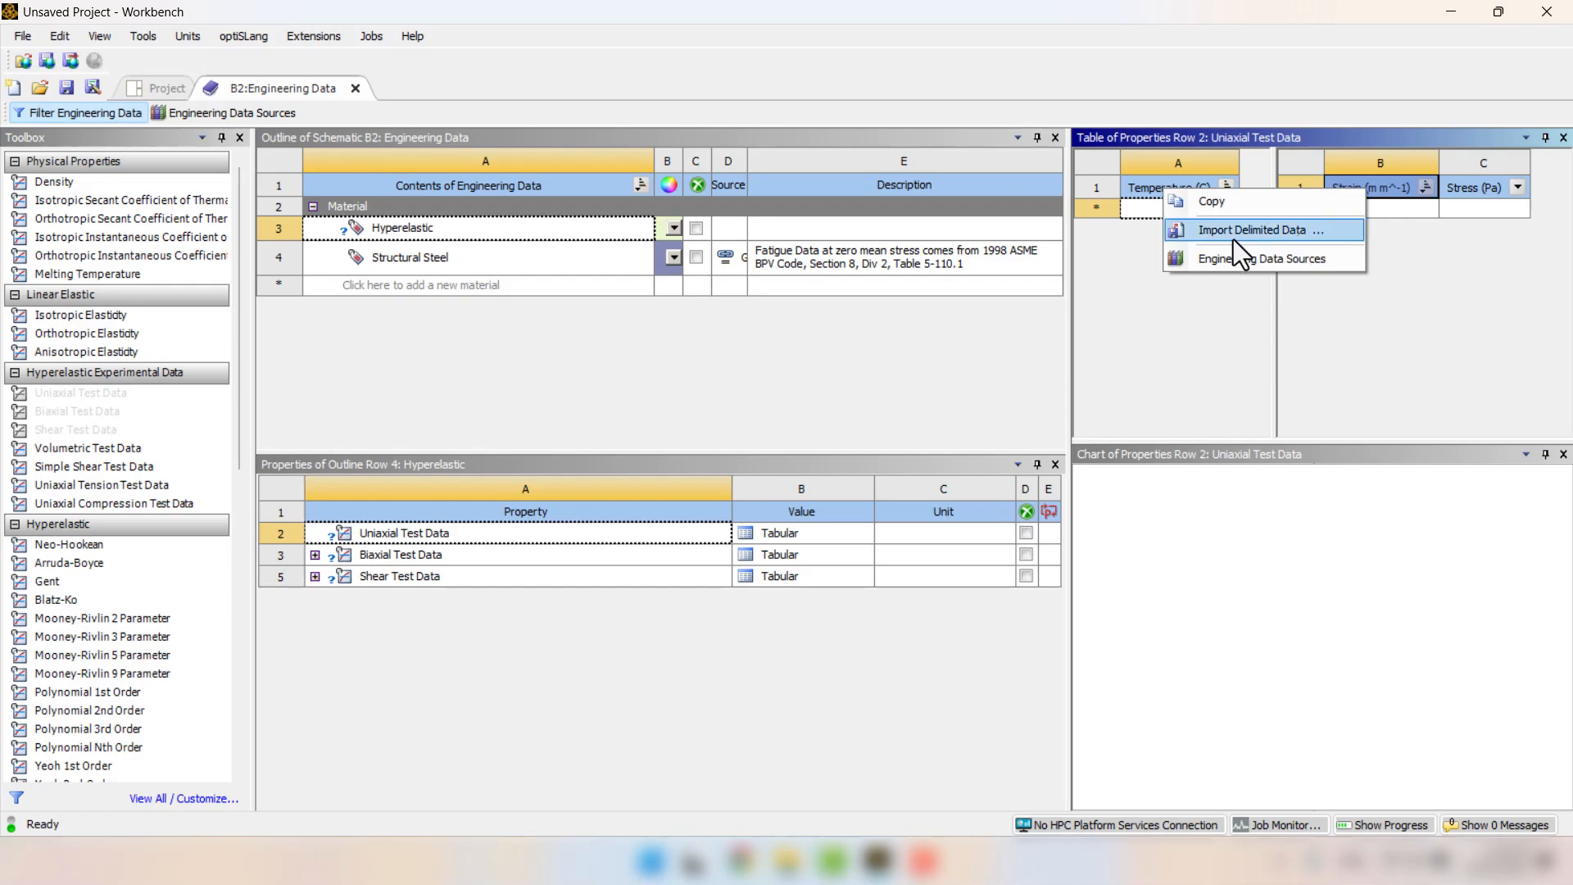
left_click(1310, 238)
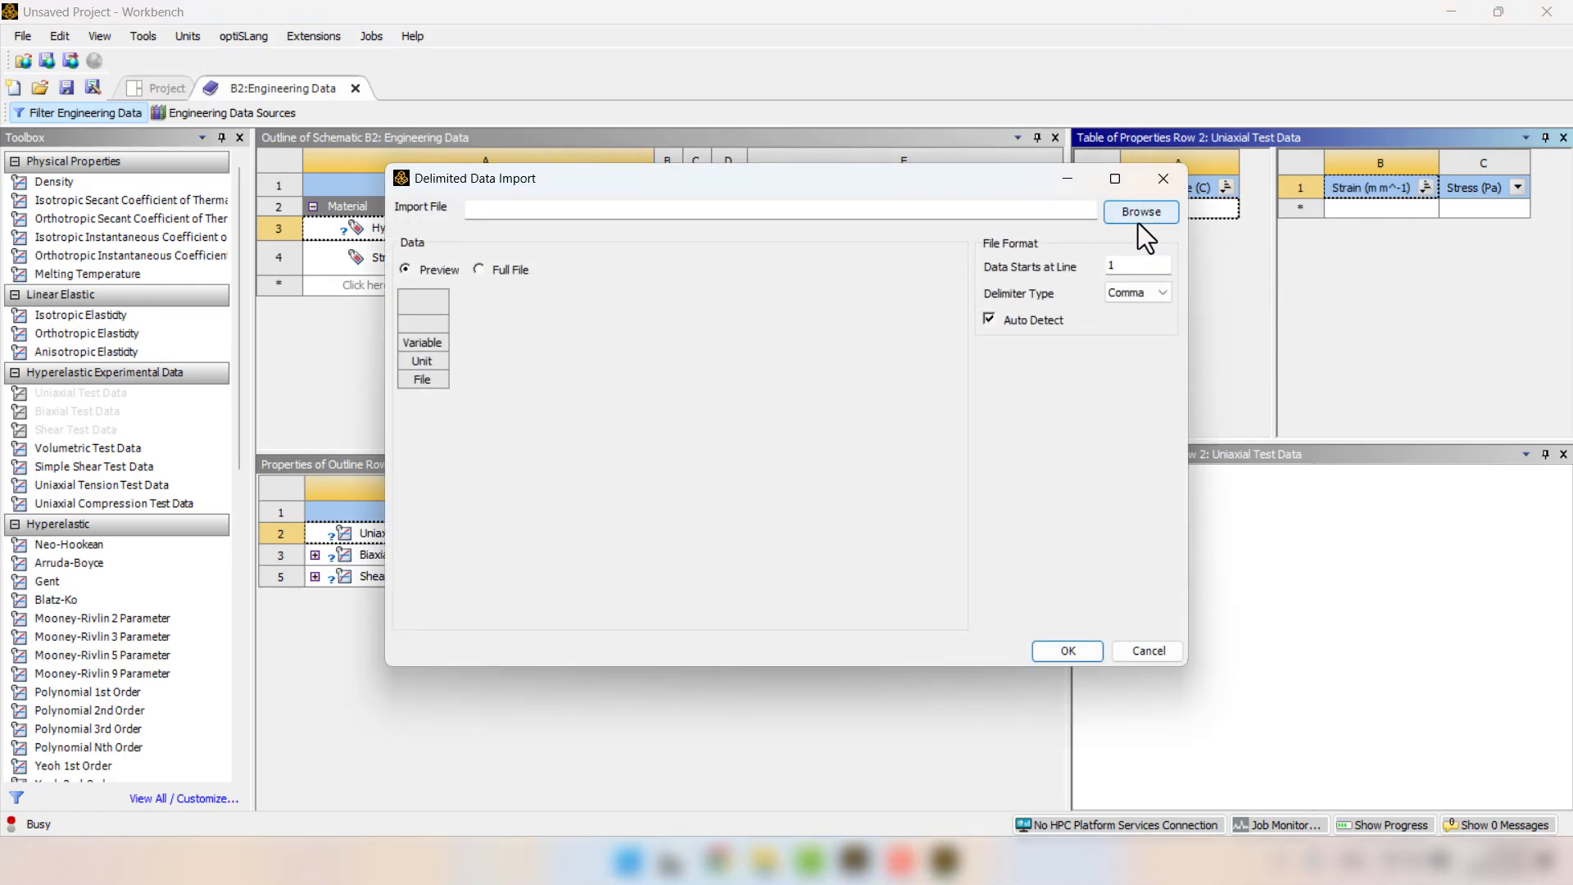
left_click(1138, 222)
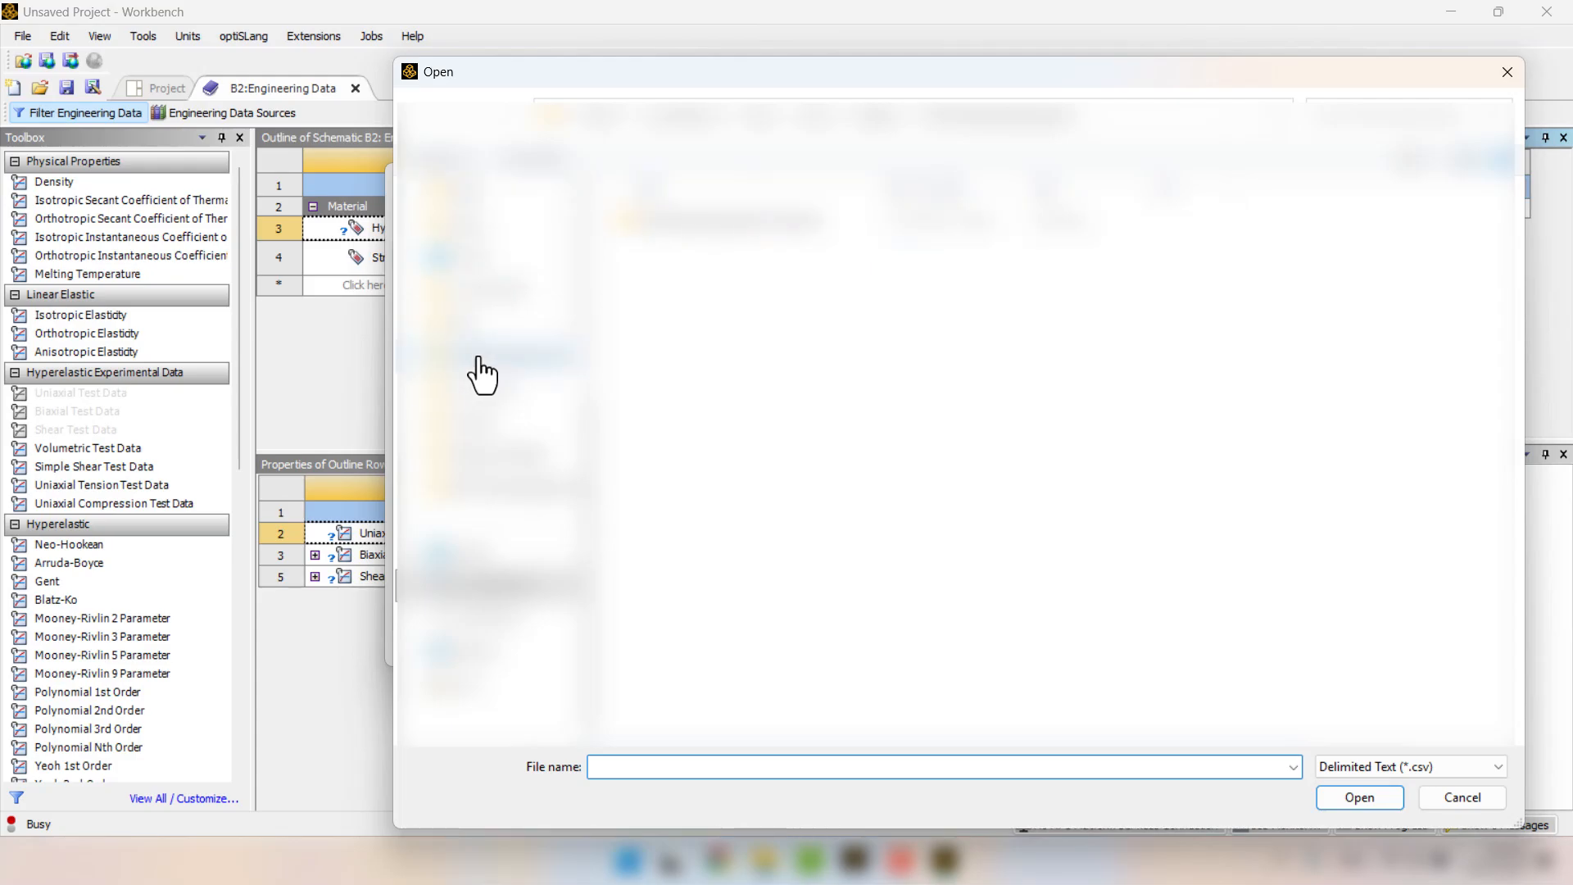
scroll(477, 358, "up", 4)
left_click(464, 336)
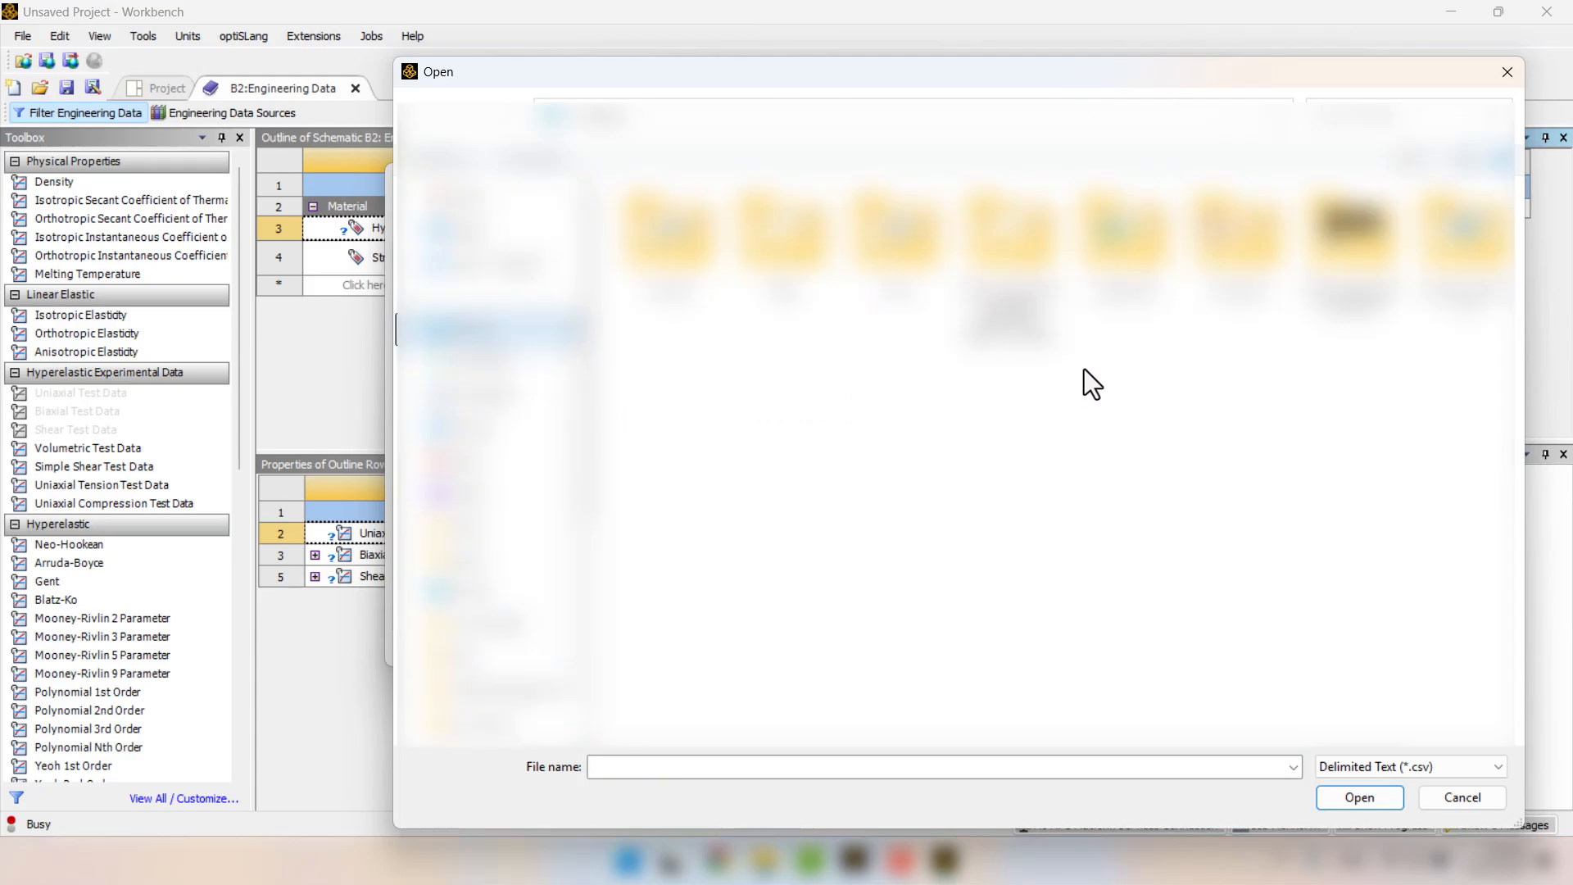
double_click(990, 323)
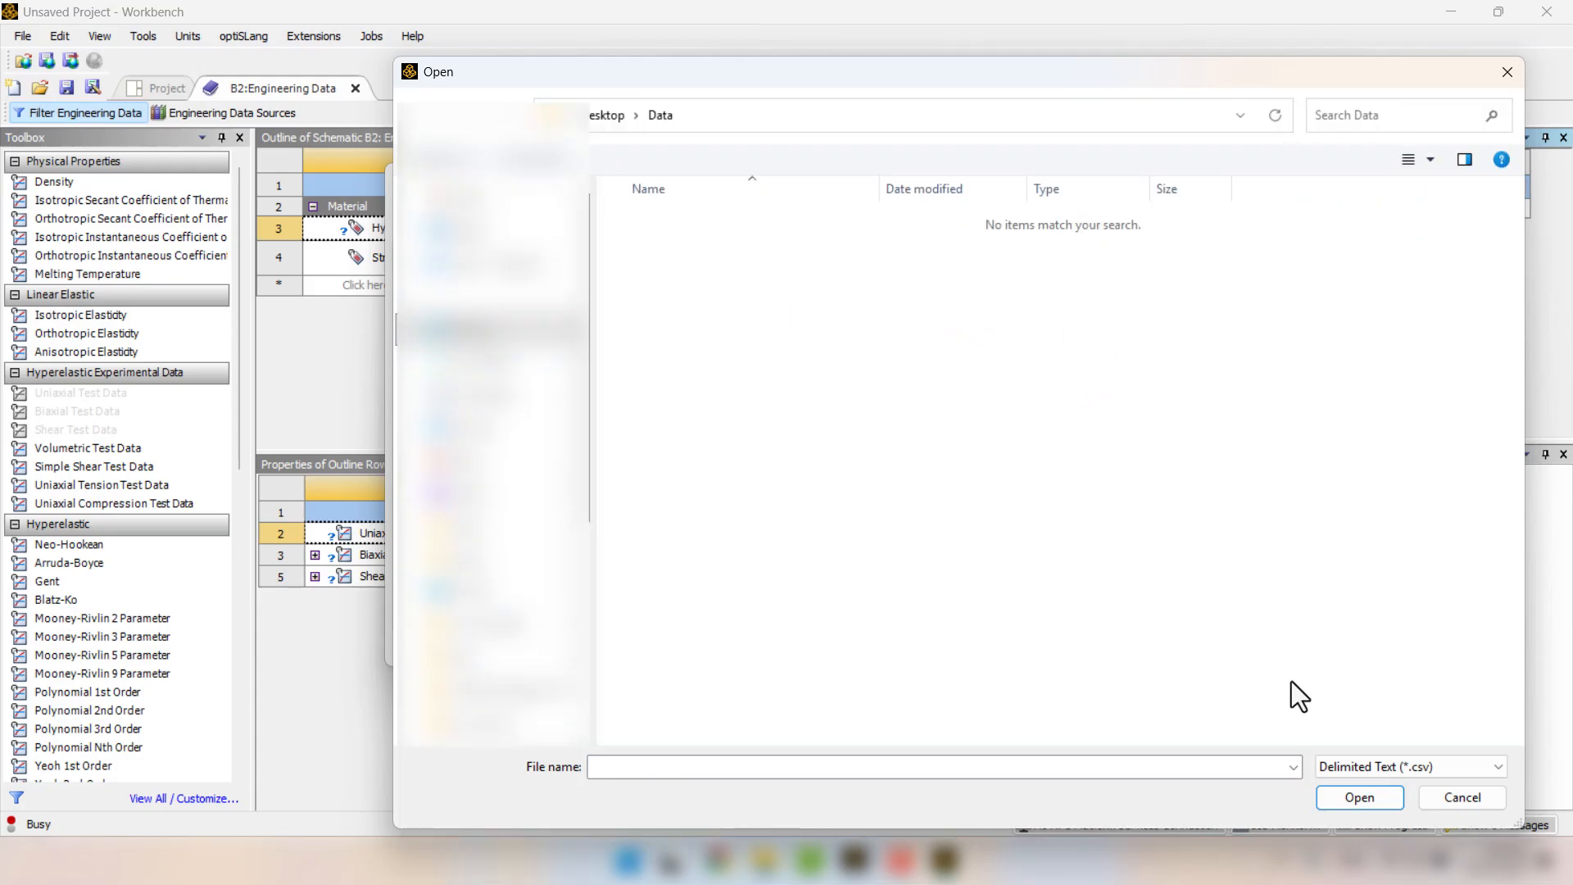
left_click(1350, 773)
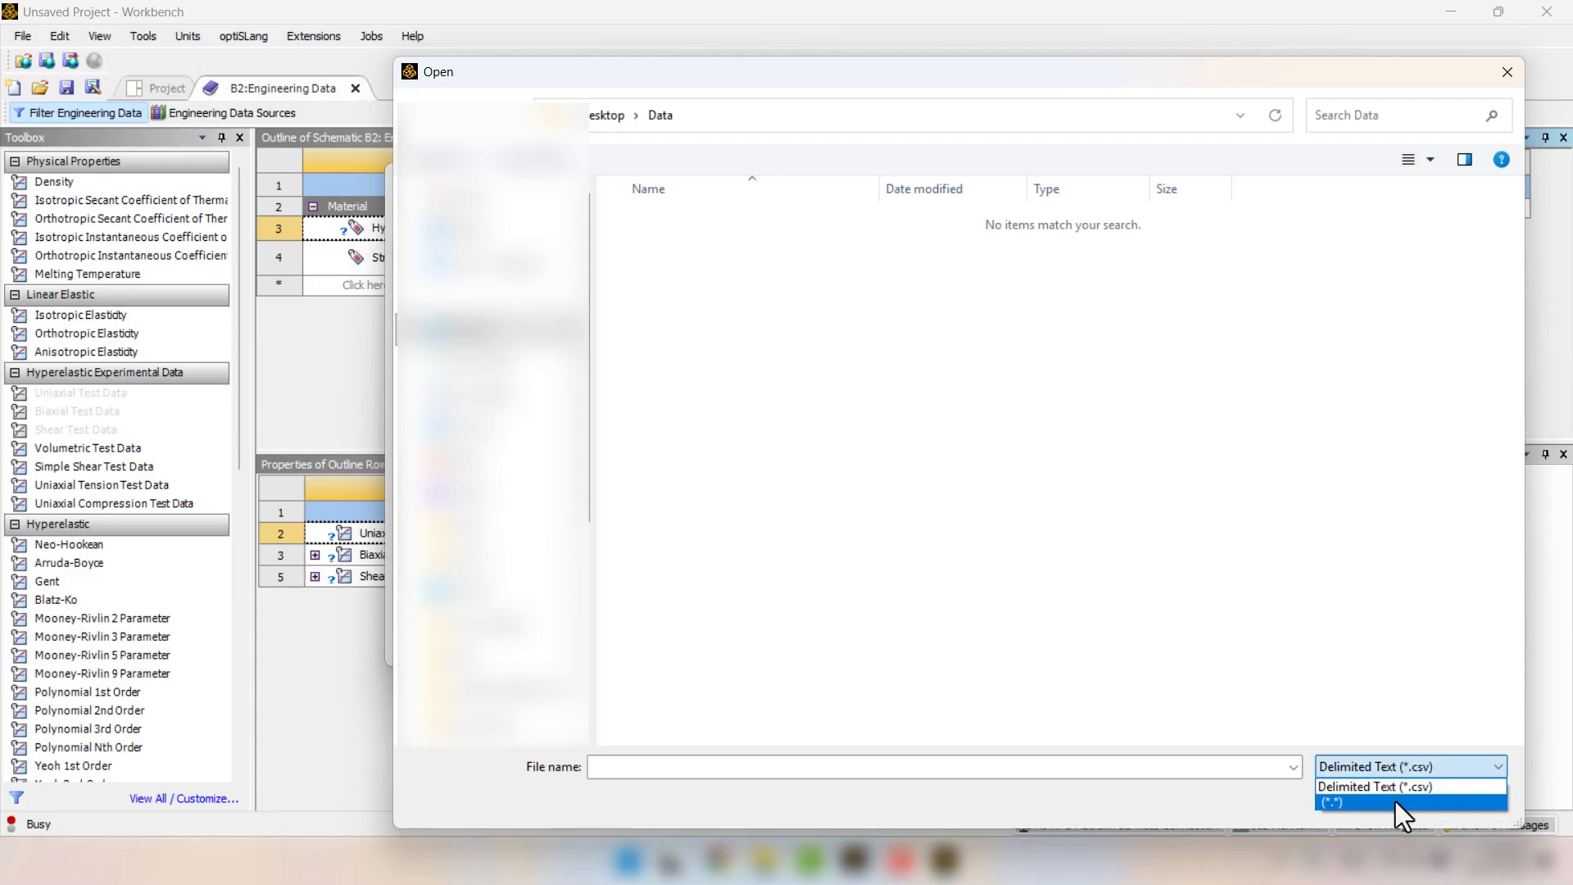
left_click(1396, 803)
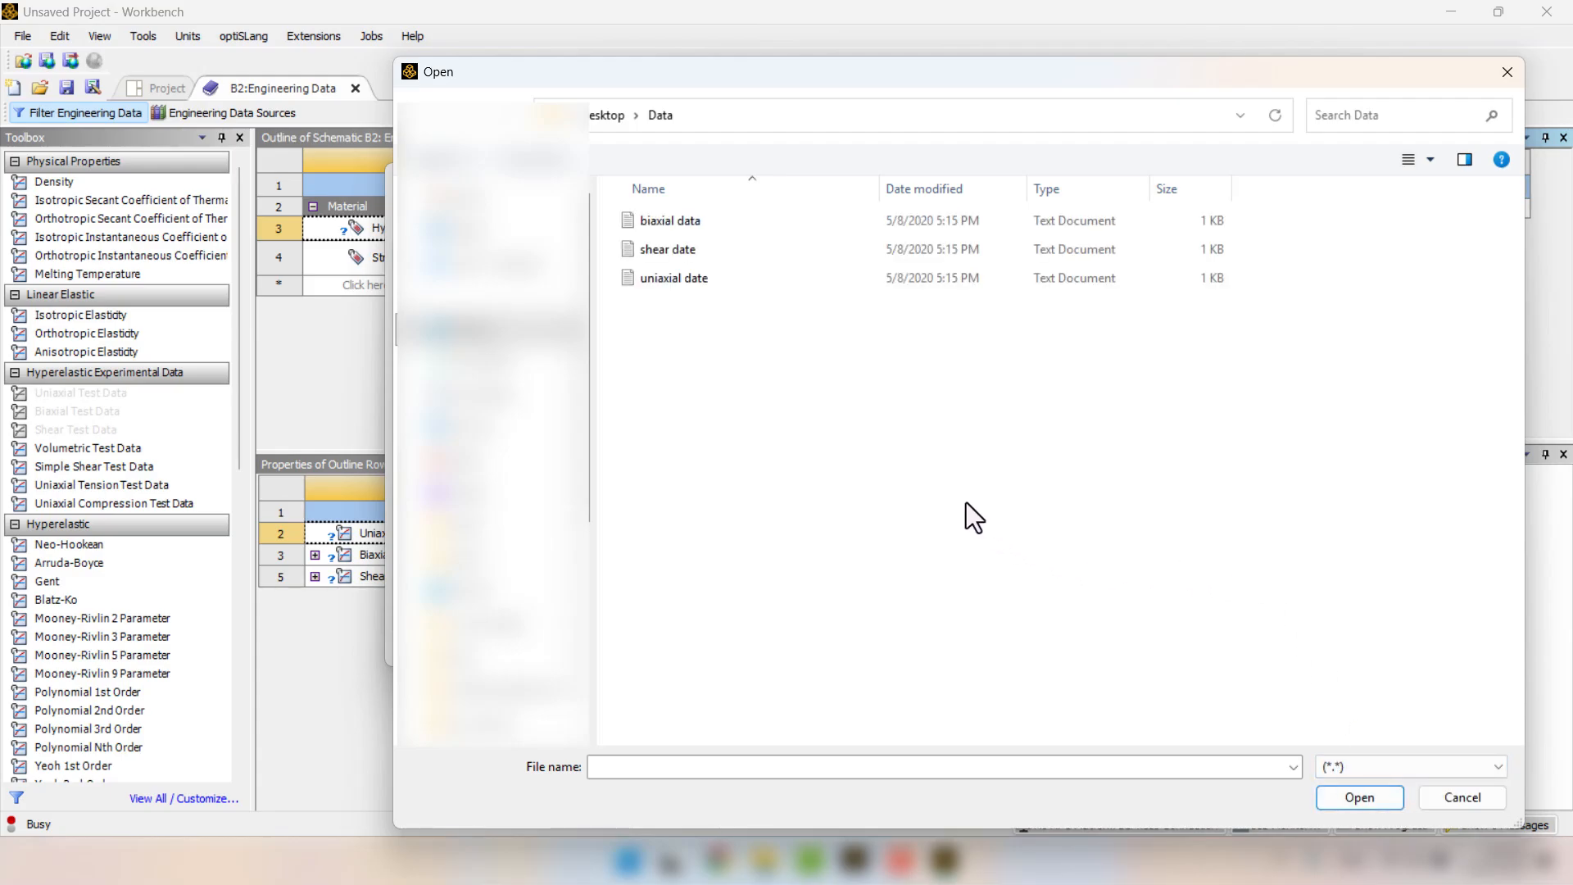
left_click(698, 278)
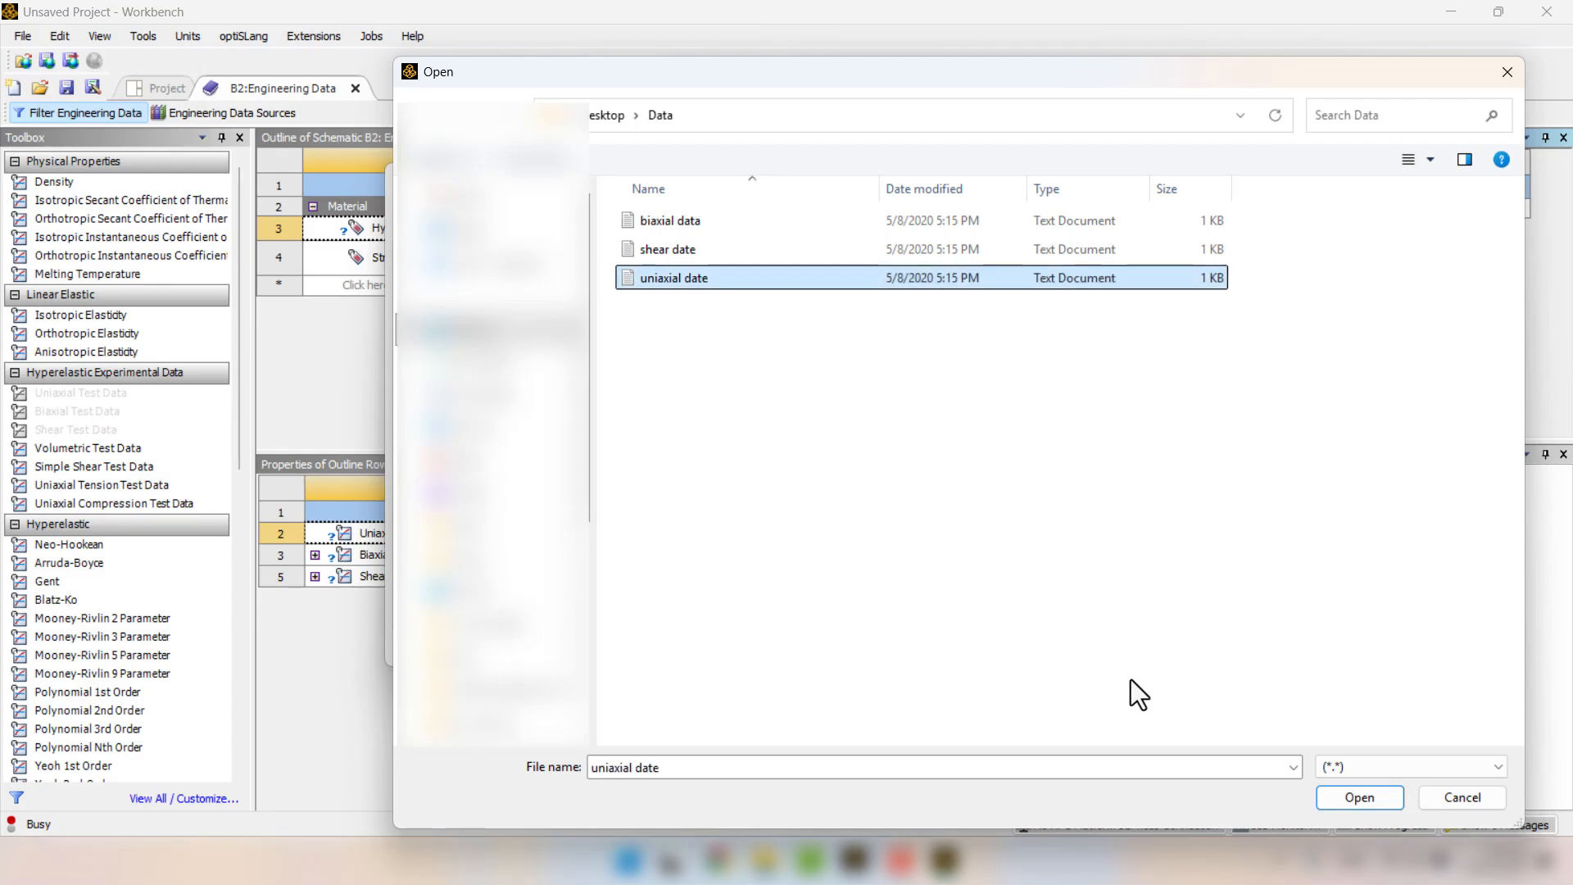
left_click(1331, 799)
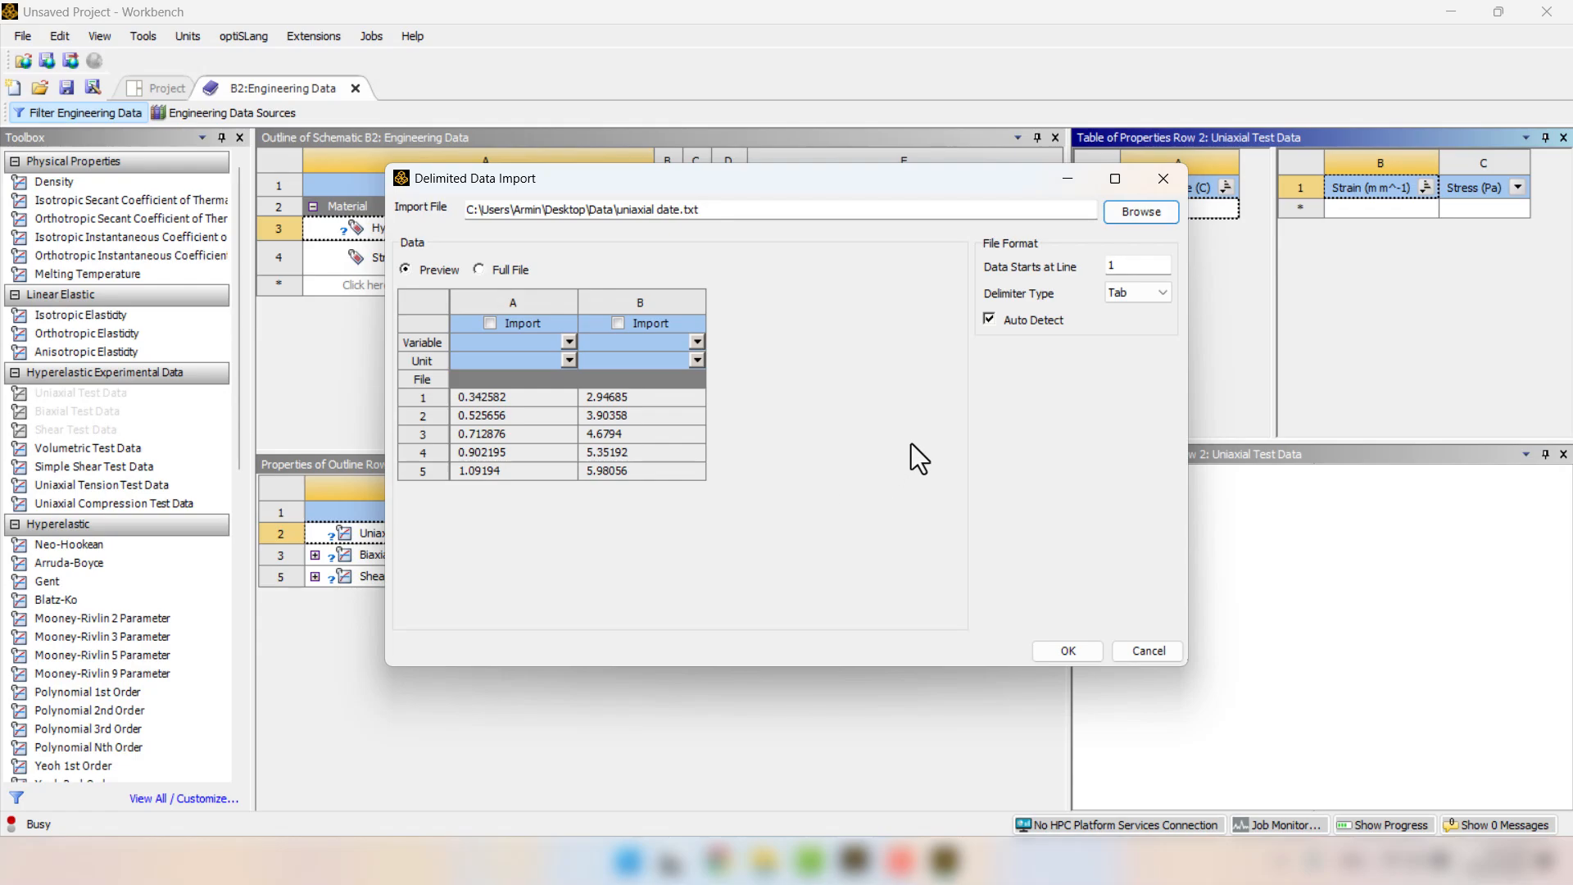
Include both uniaxial data columns in the import, assigning Strain to column A and Stress to column B.
left_click(618, 323)
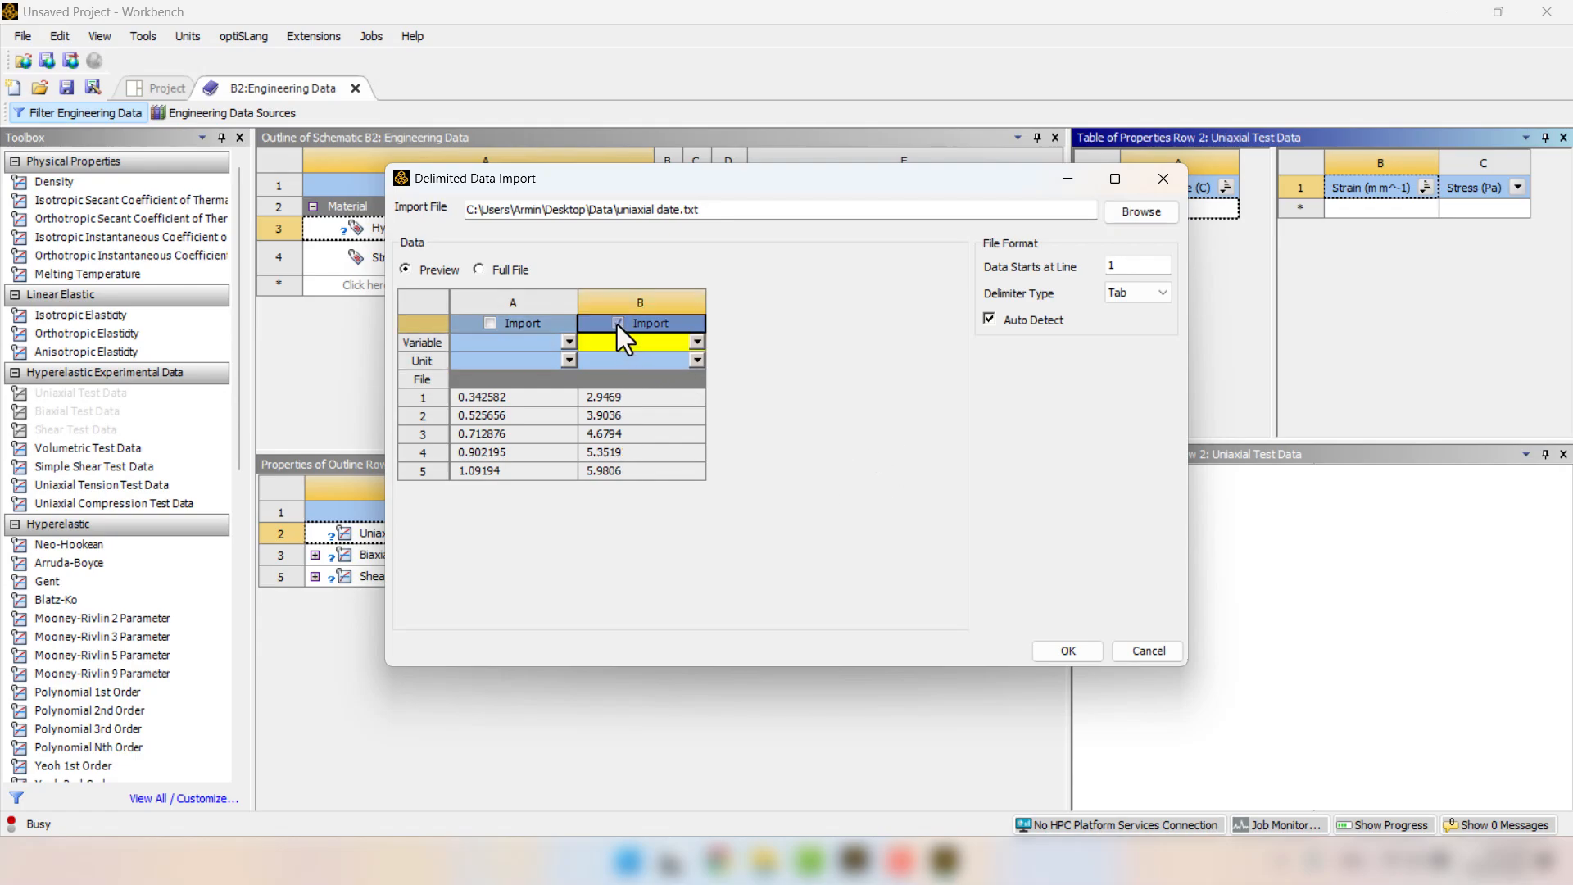
left_click(490, 323)
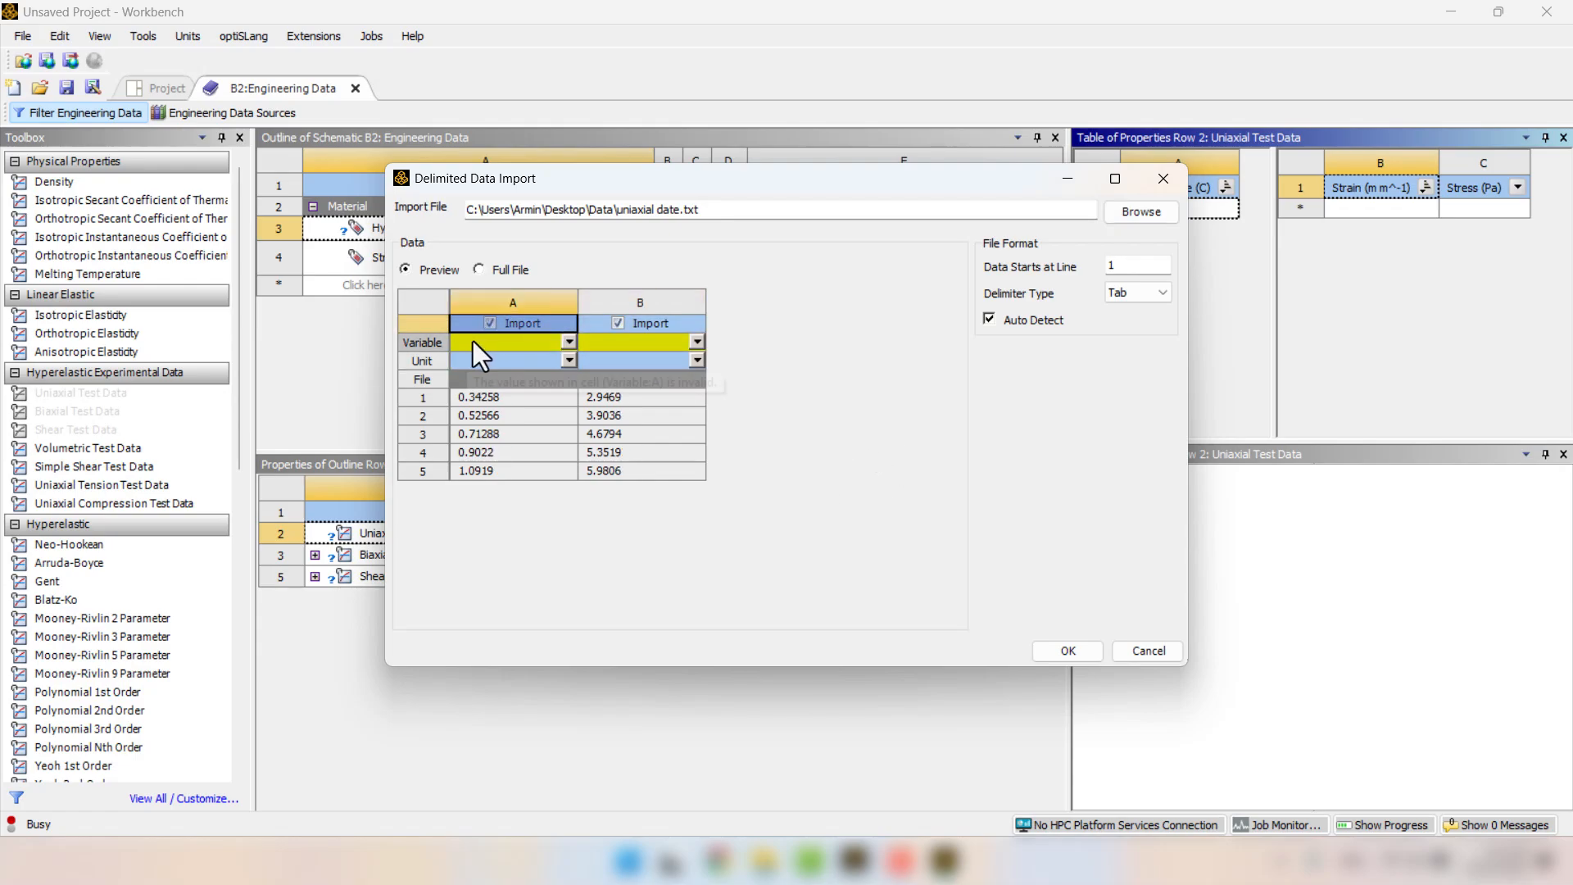
left_click(569, 342)
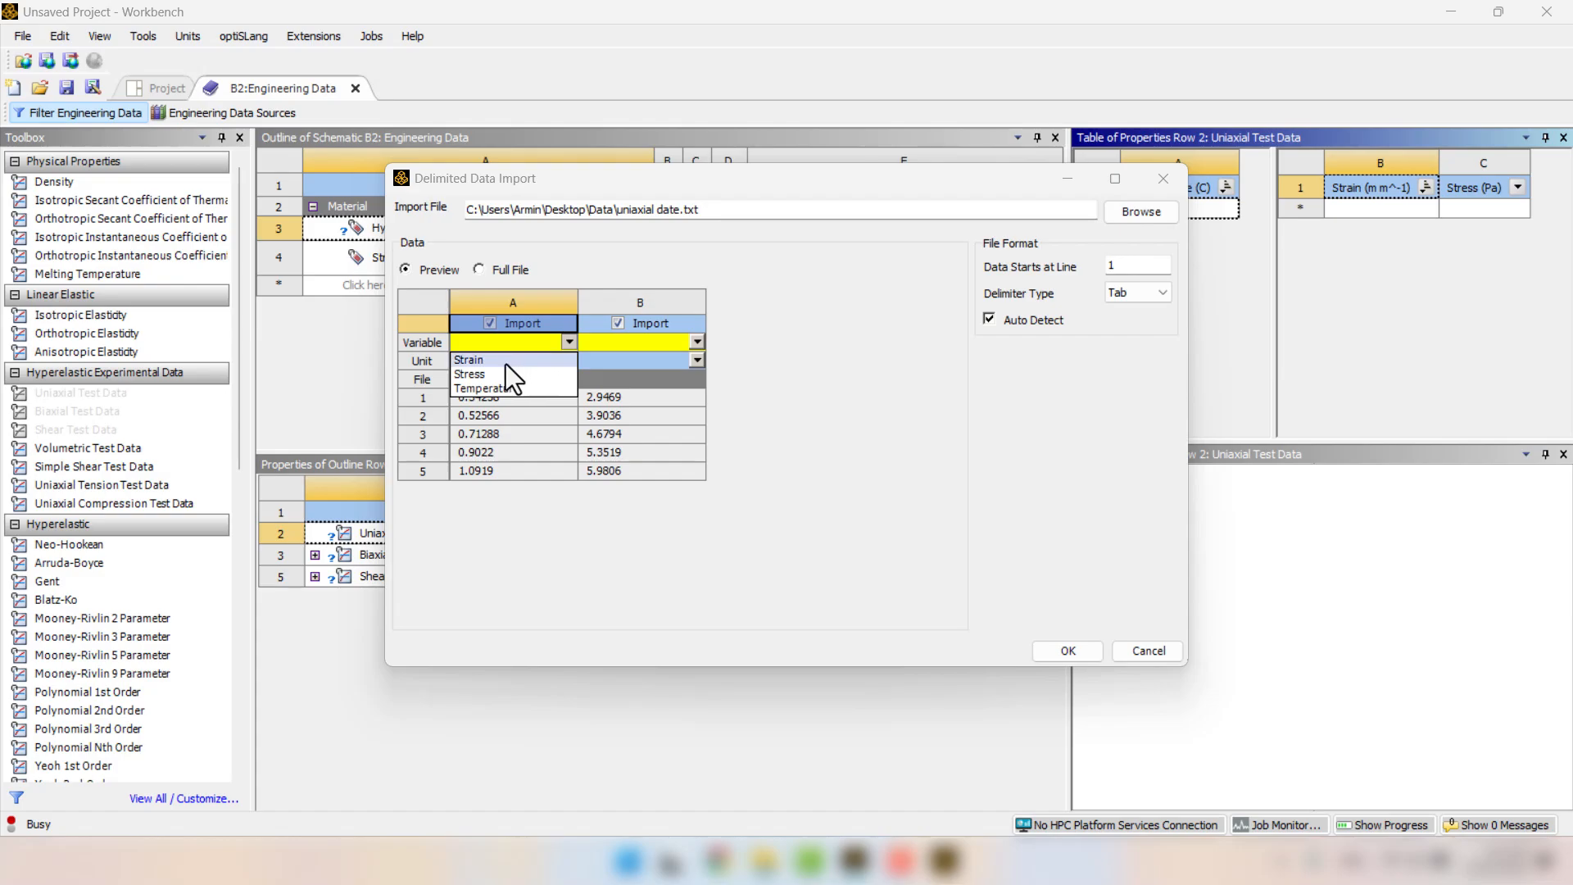
left_click(505, 362)
left_click(695, 342)
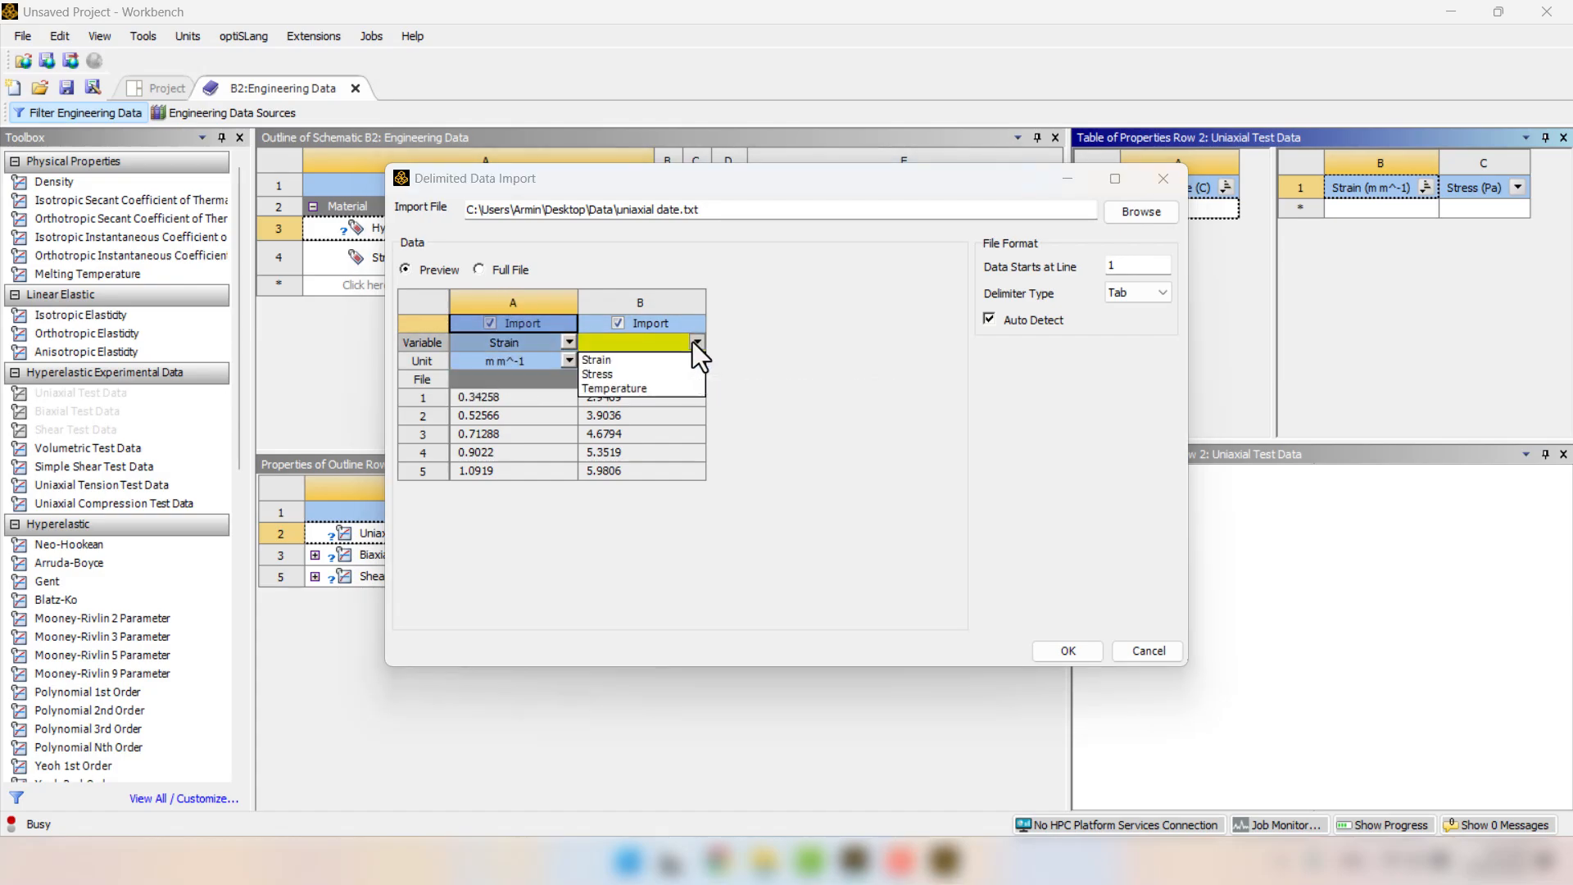
left_click(621, 376)
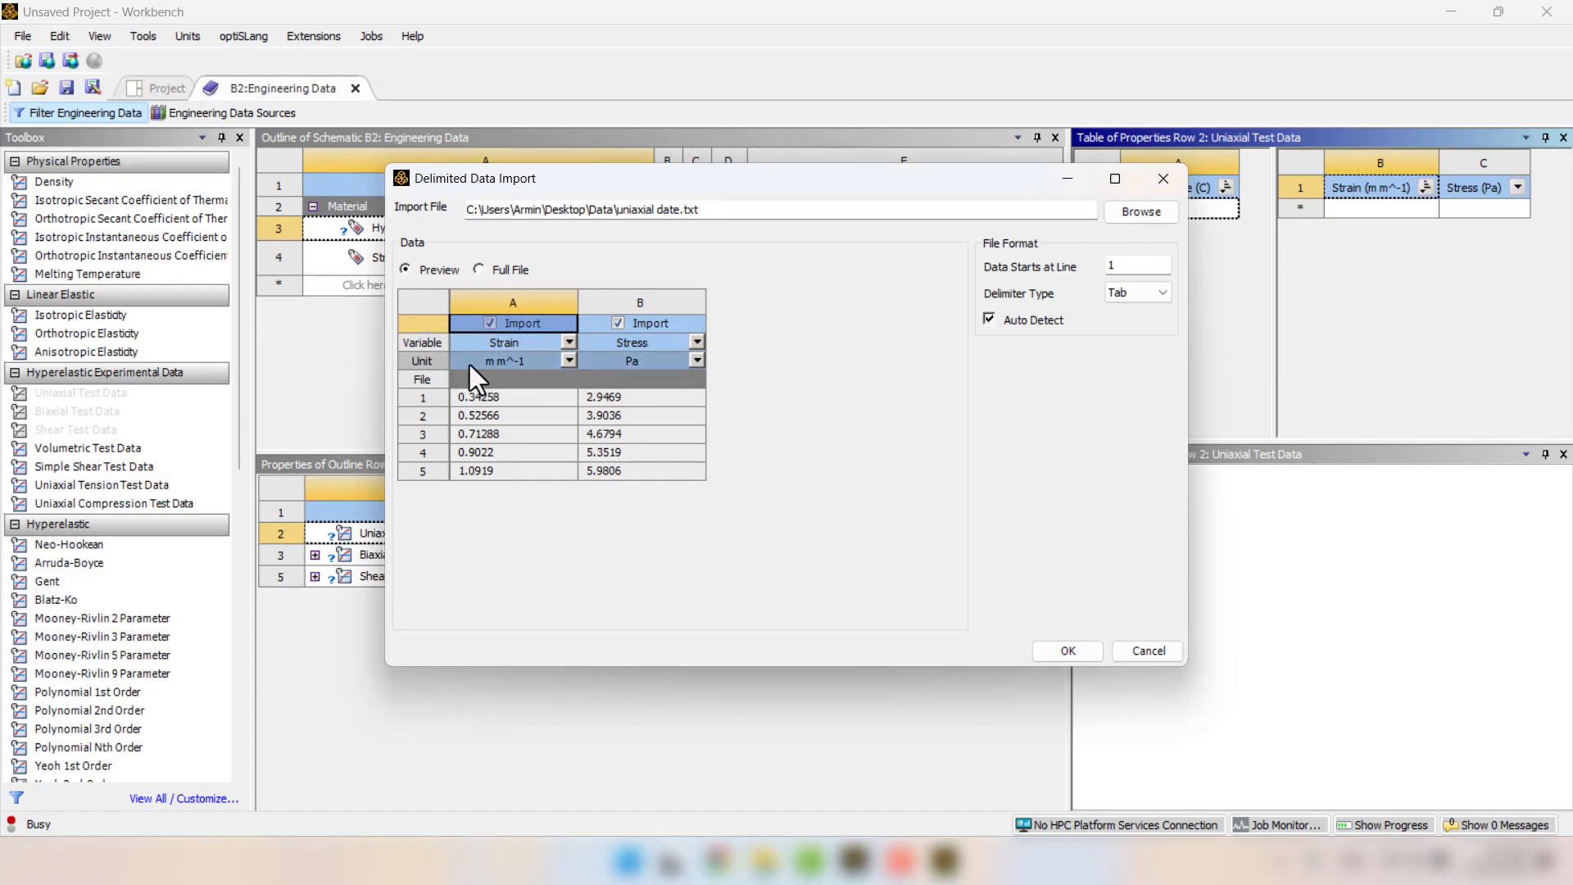
Set the uniaxial strain unit to mm mm^-1 and the stress unit to MPa, and complete the import.
left_click(569, 361)
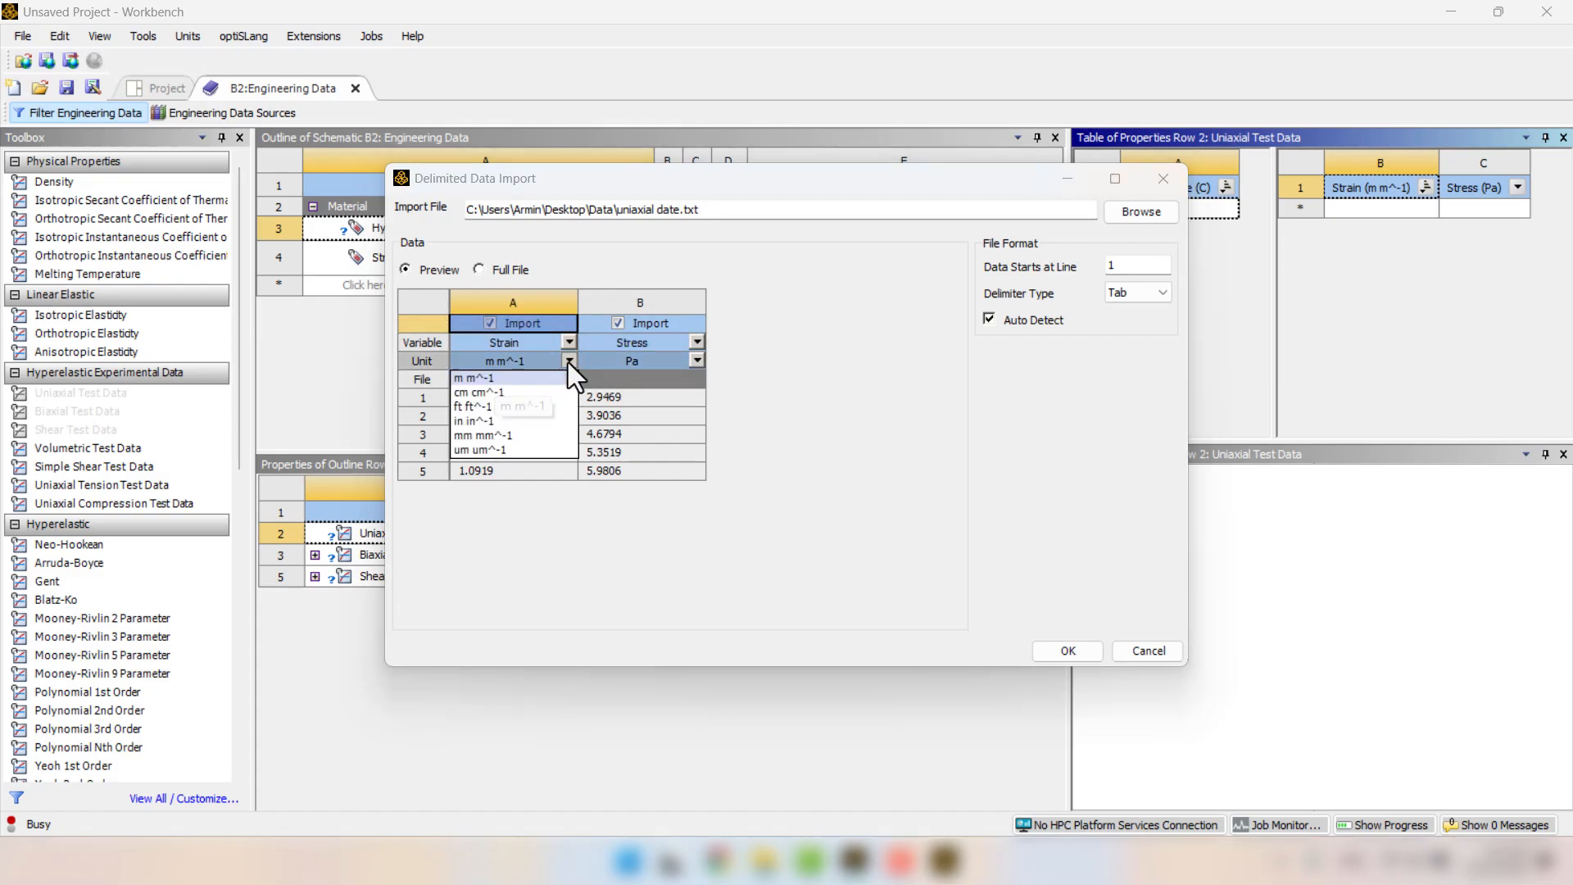
left_click(518, 436)
left_click(695, 361)
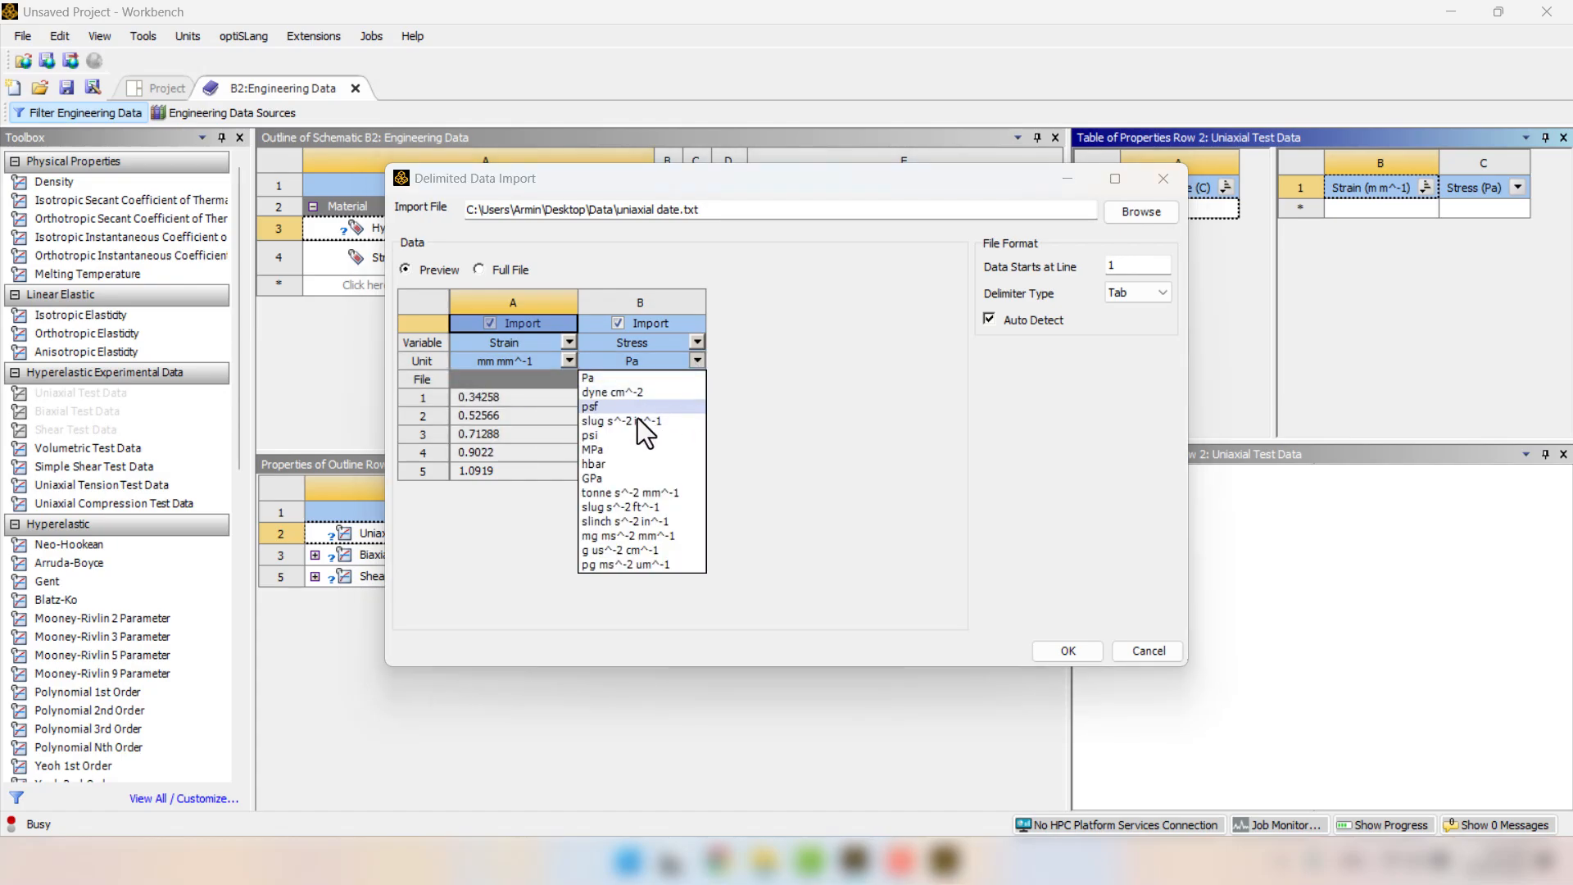
left_click(616, 445)
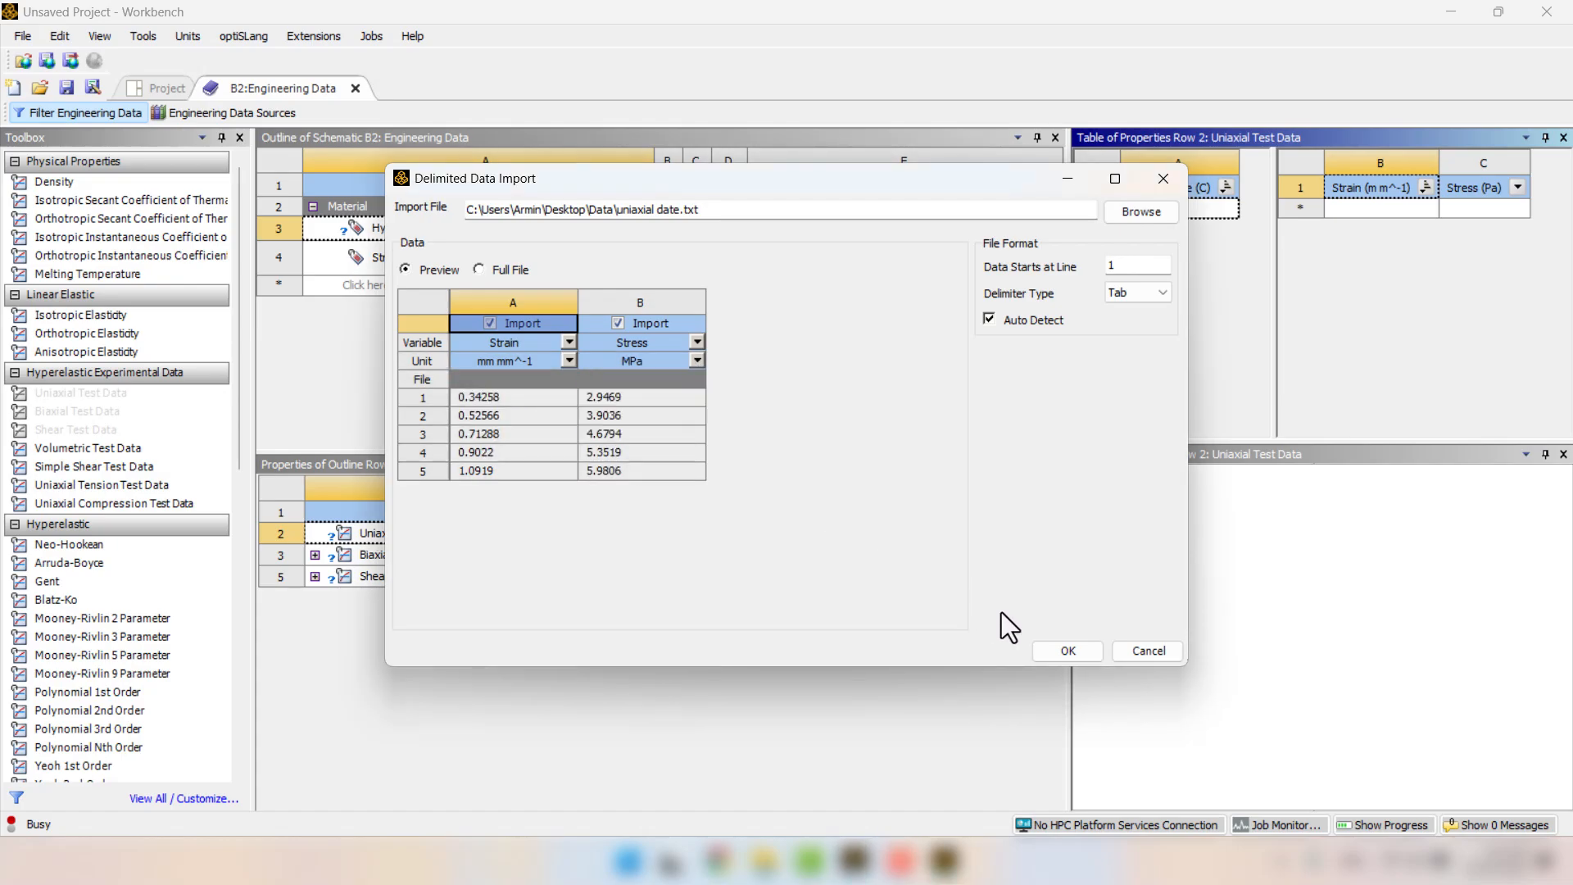
left_click(1050, 646)
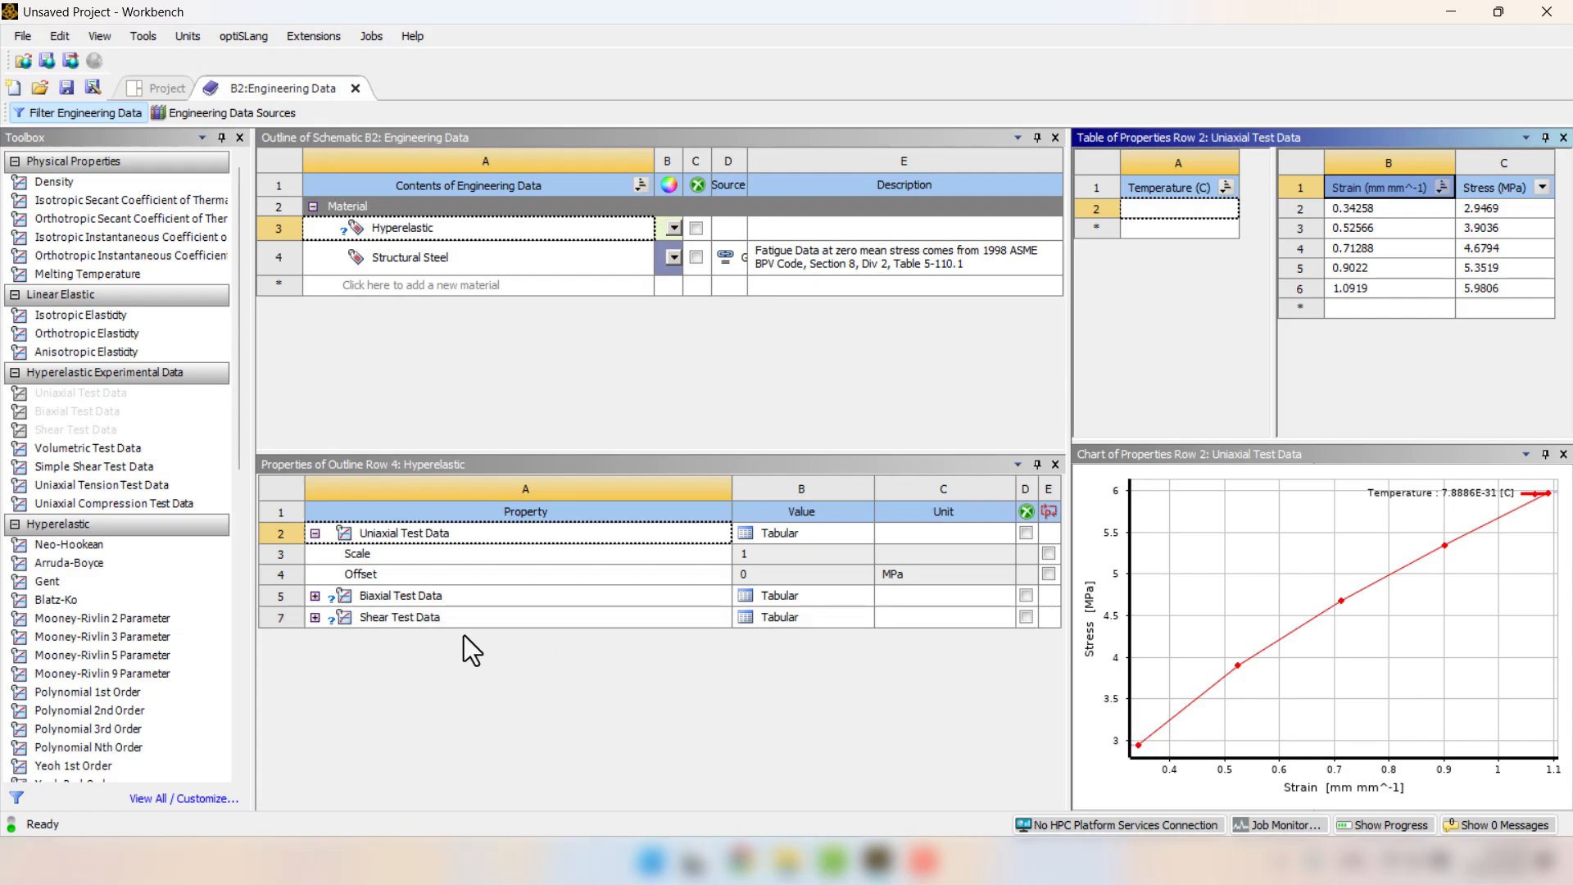
Load the file "biaxial data" from the Data folder into a delimited data import for the Biaxial Test Data table.
left_click(380, 598)
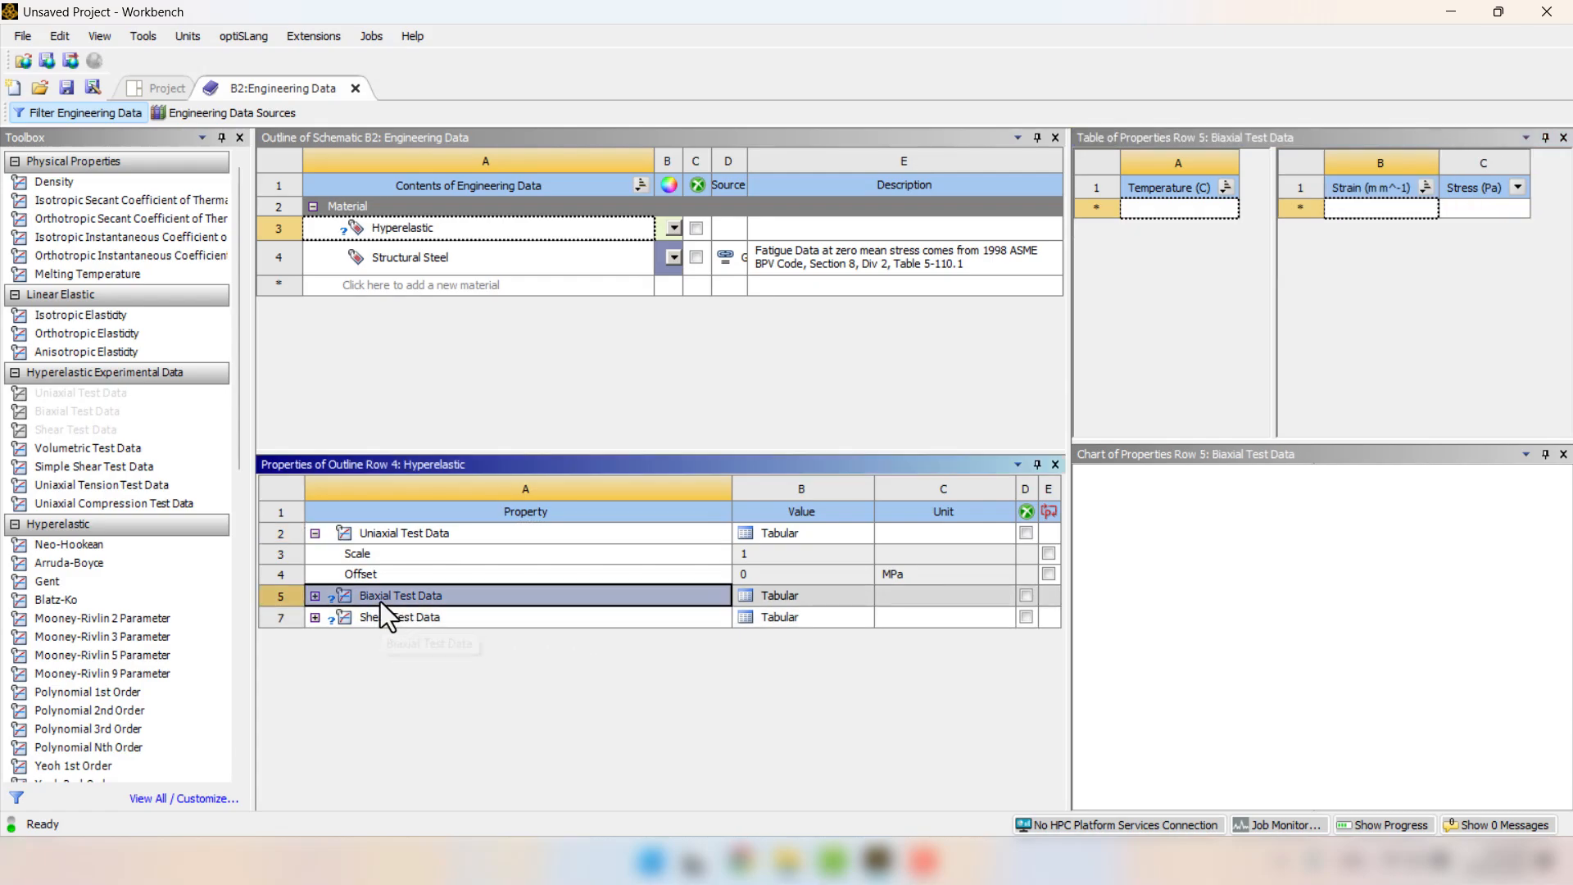
right_click(1359, 213)
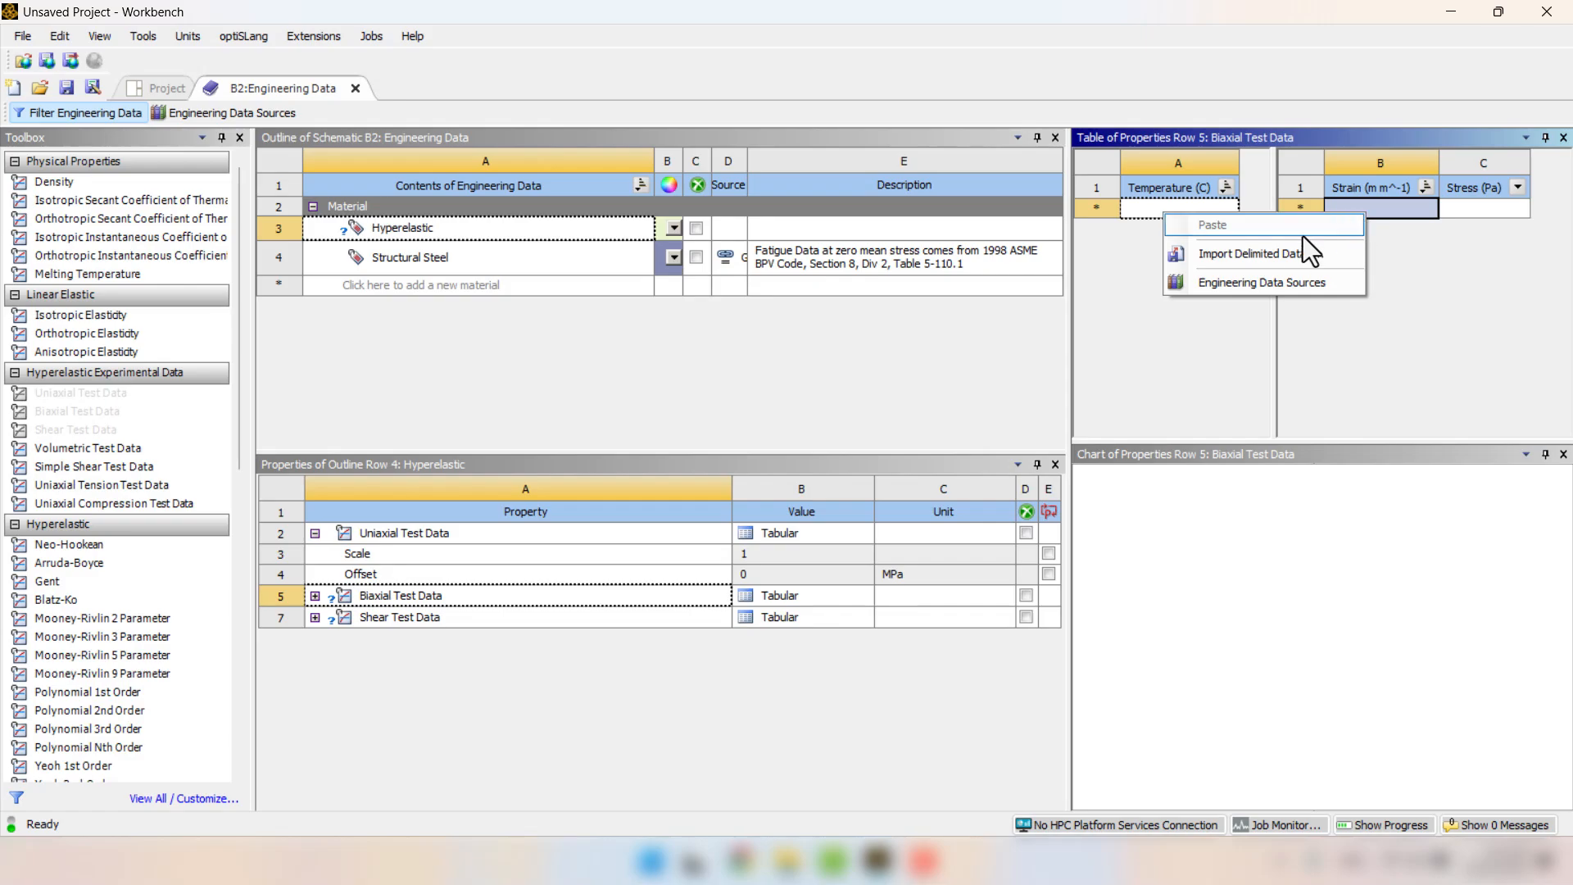
left_click(1217, 259)
left_click(1133, 214)
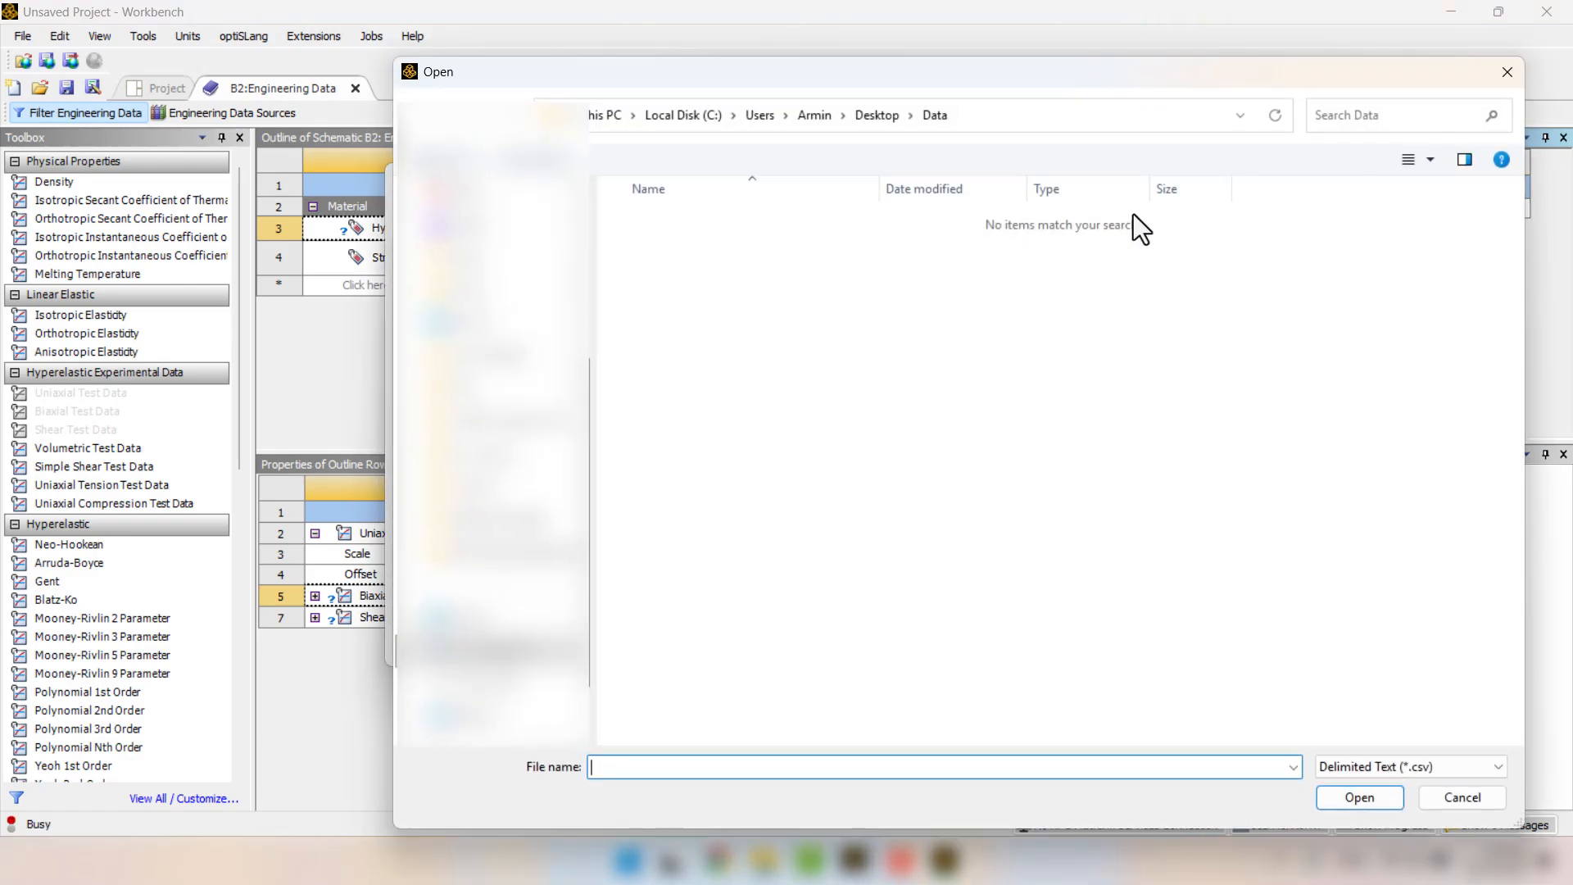
left_click(1356, 756)
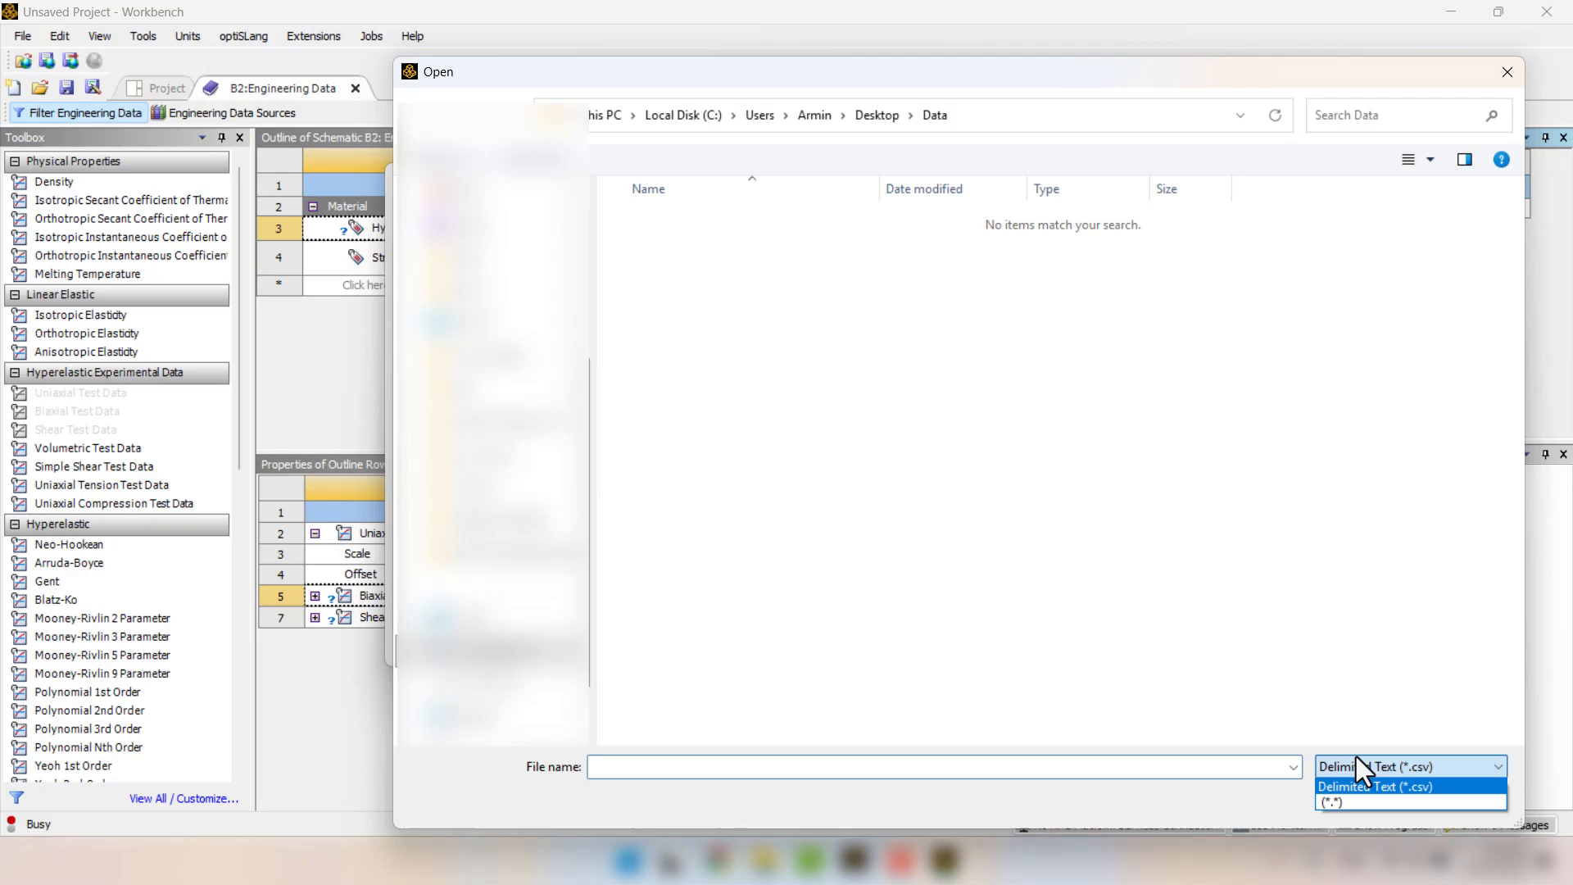
left_click(1344, 804)
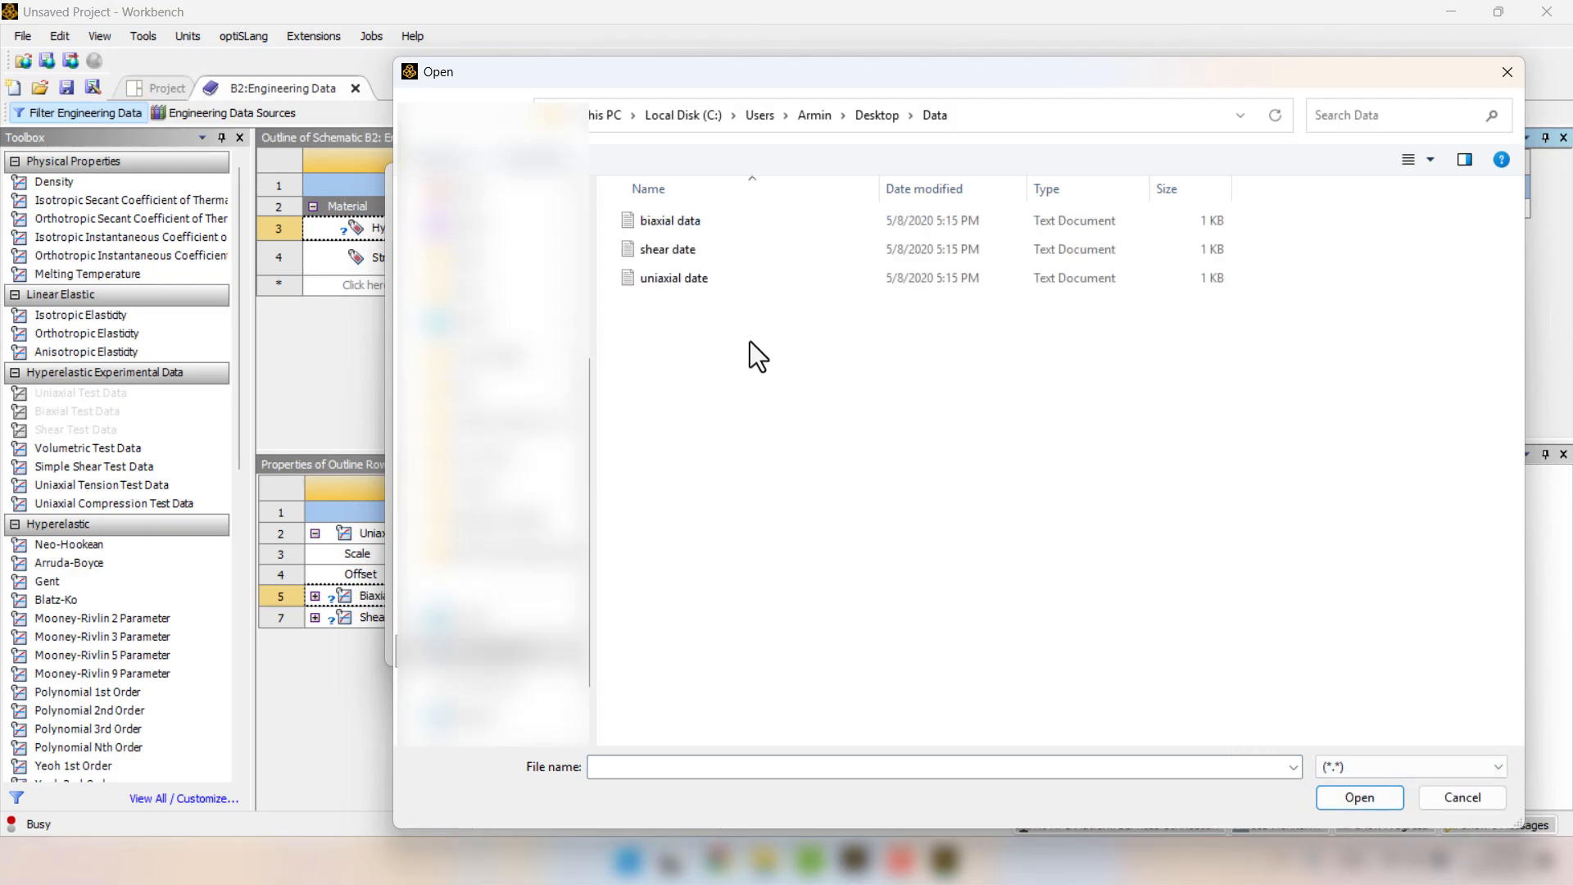
left_click(671, 228)
left_click(1343, 799)
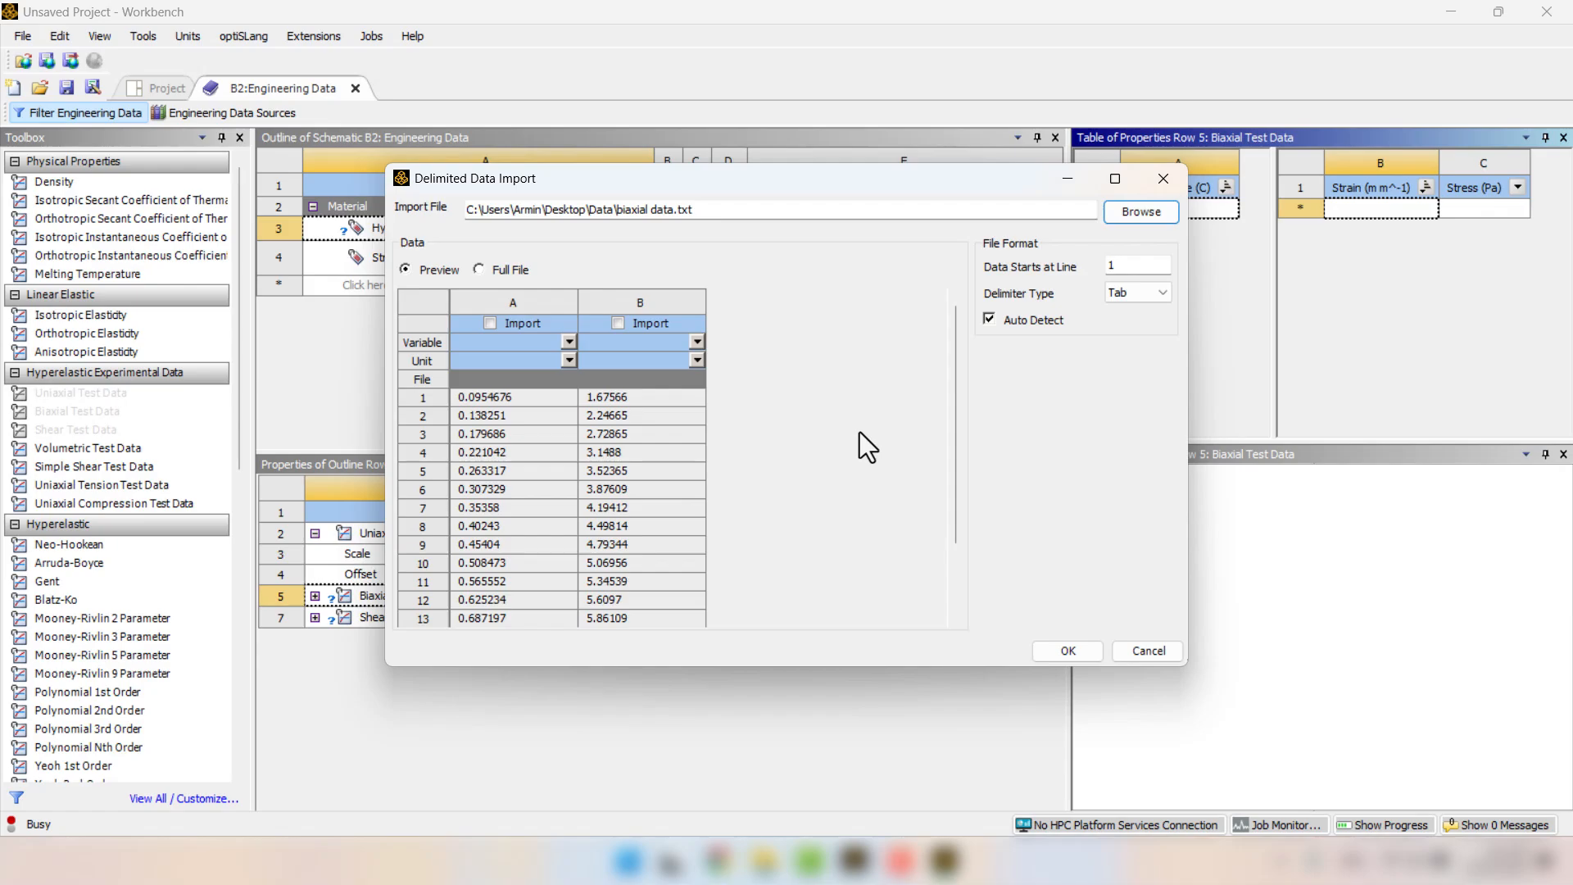
Include both biaxial data columns in the import, assigning Strain to column A and Stress to column B.
left_click(491, 324)
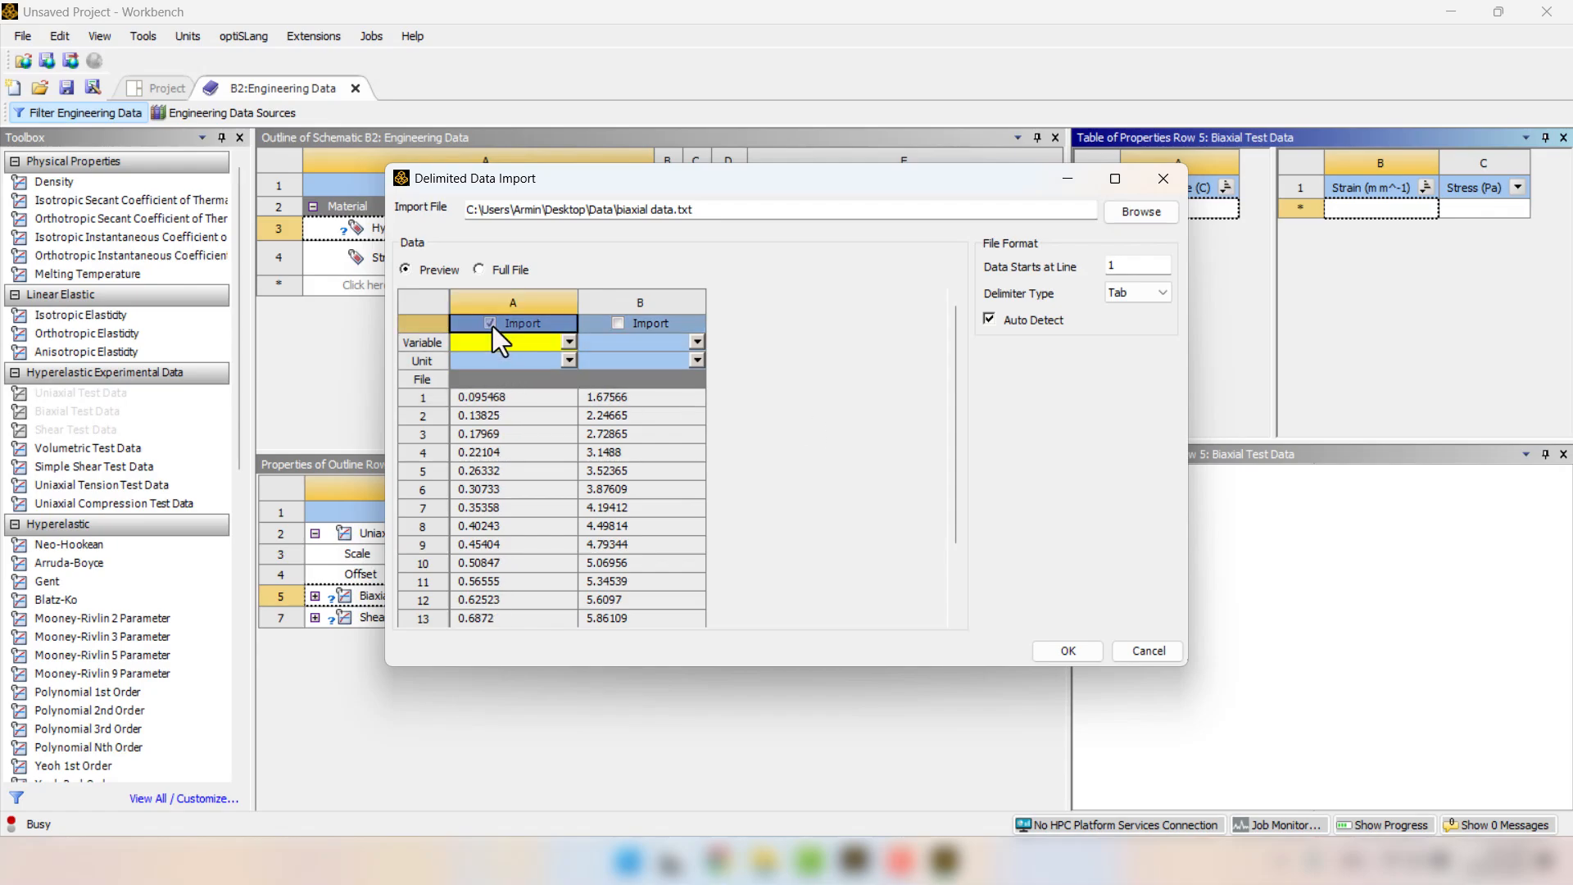
left_click(617, 323)
left_click(568, 342)
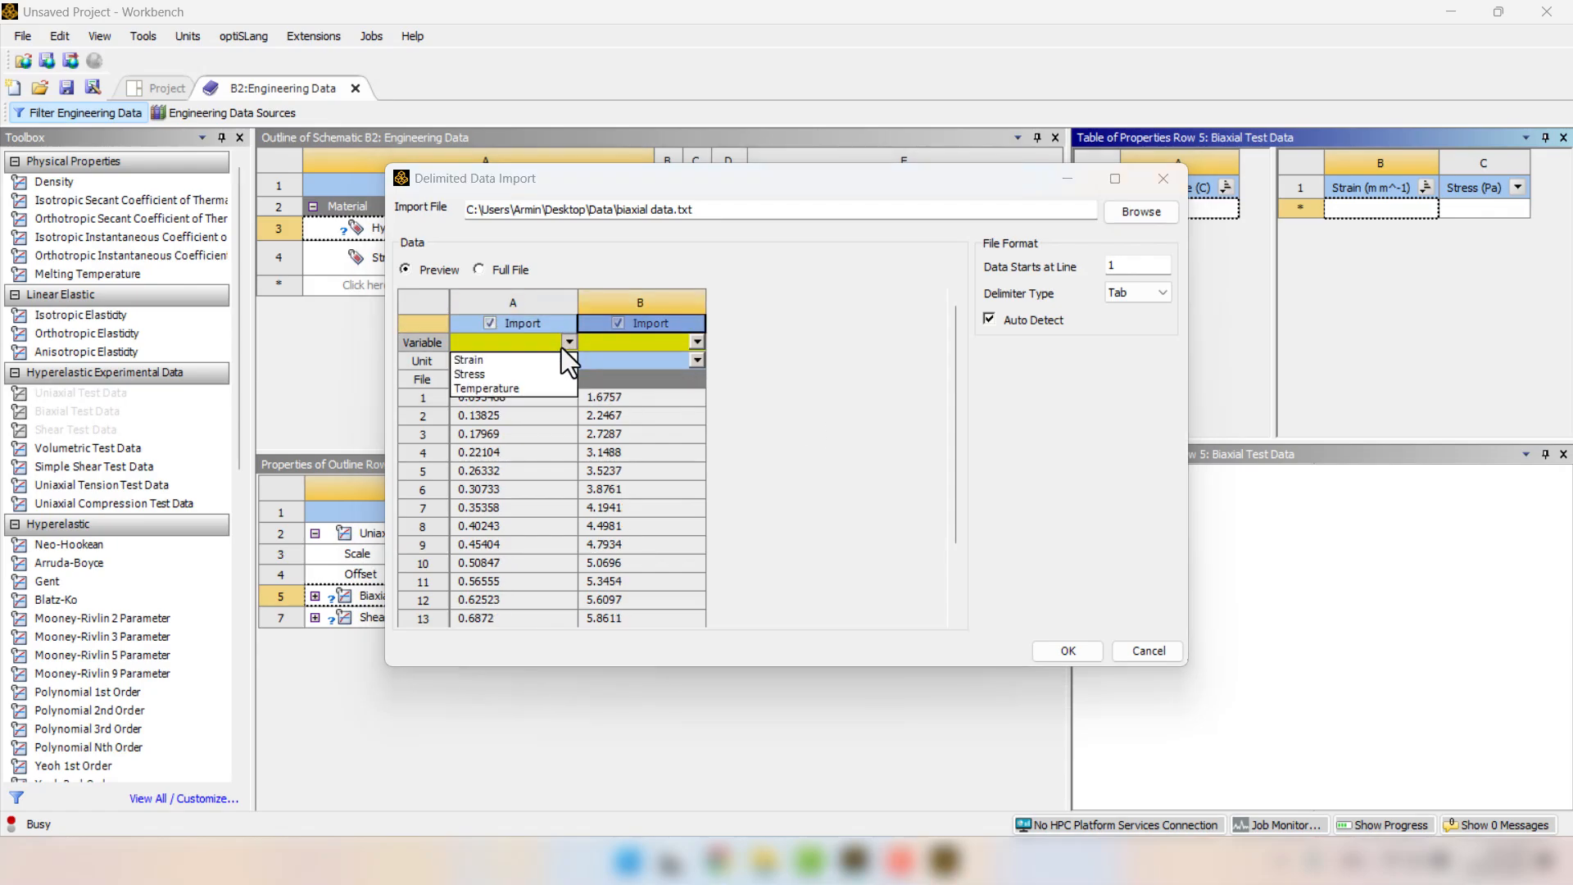
left_click(535, 359)
left_click(695, 342)
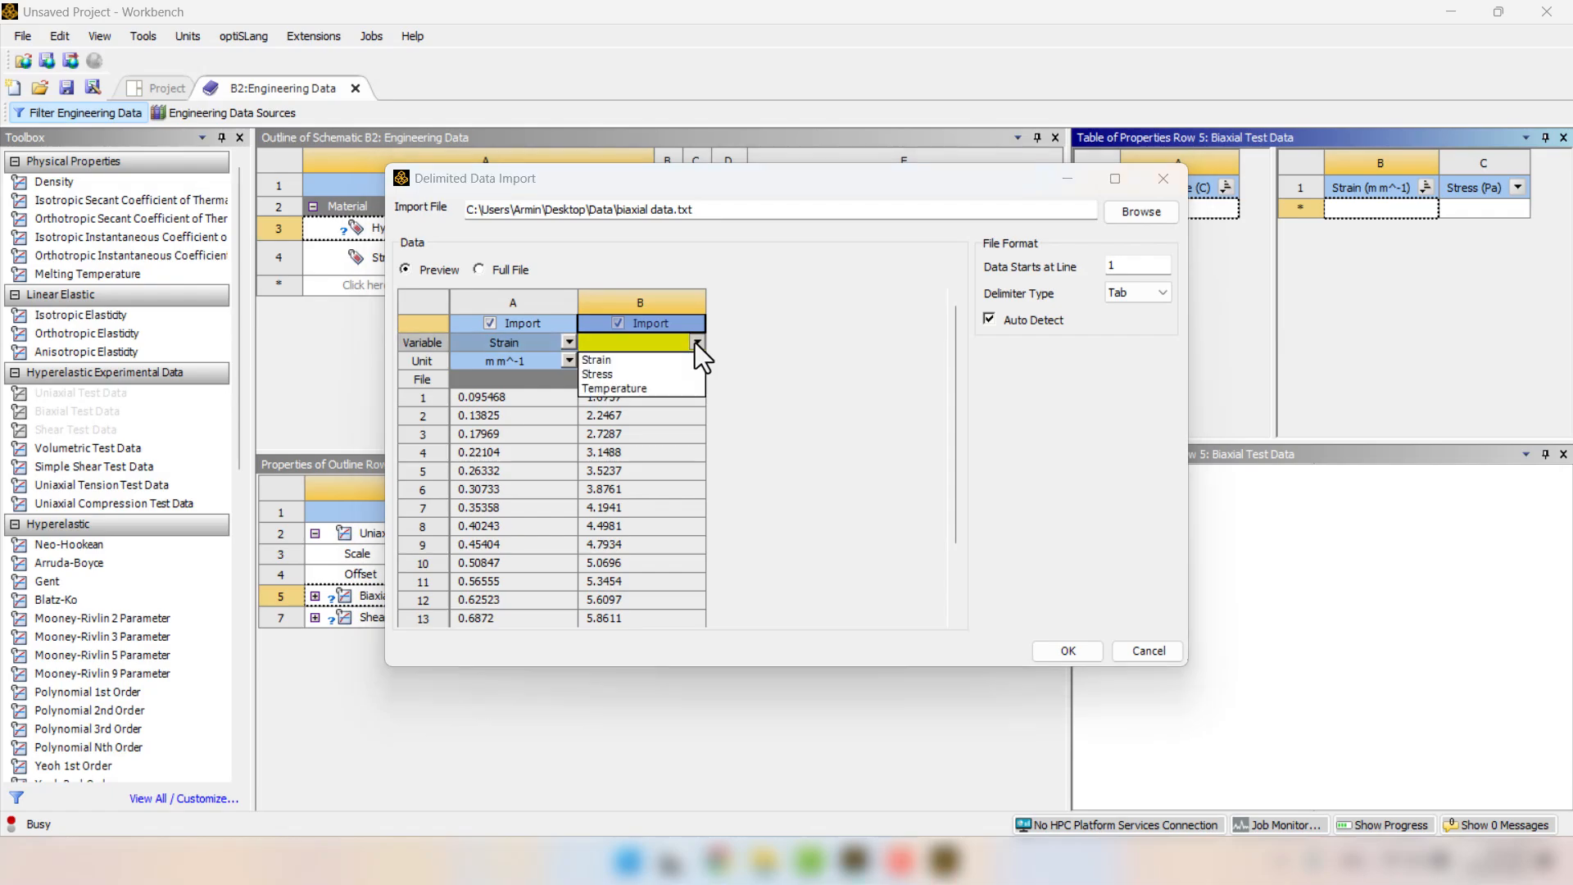
left_click(644, 373)
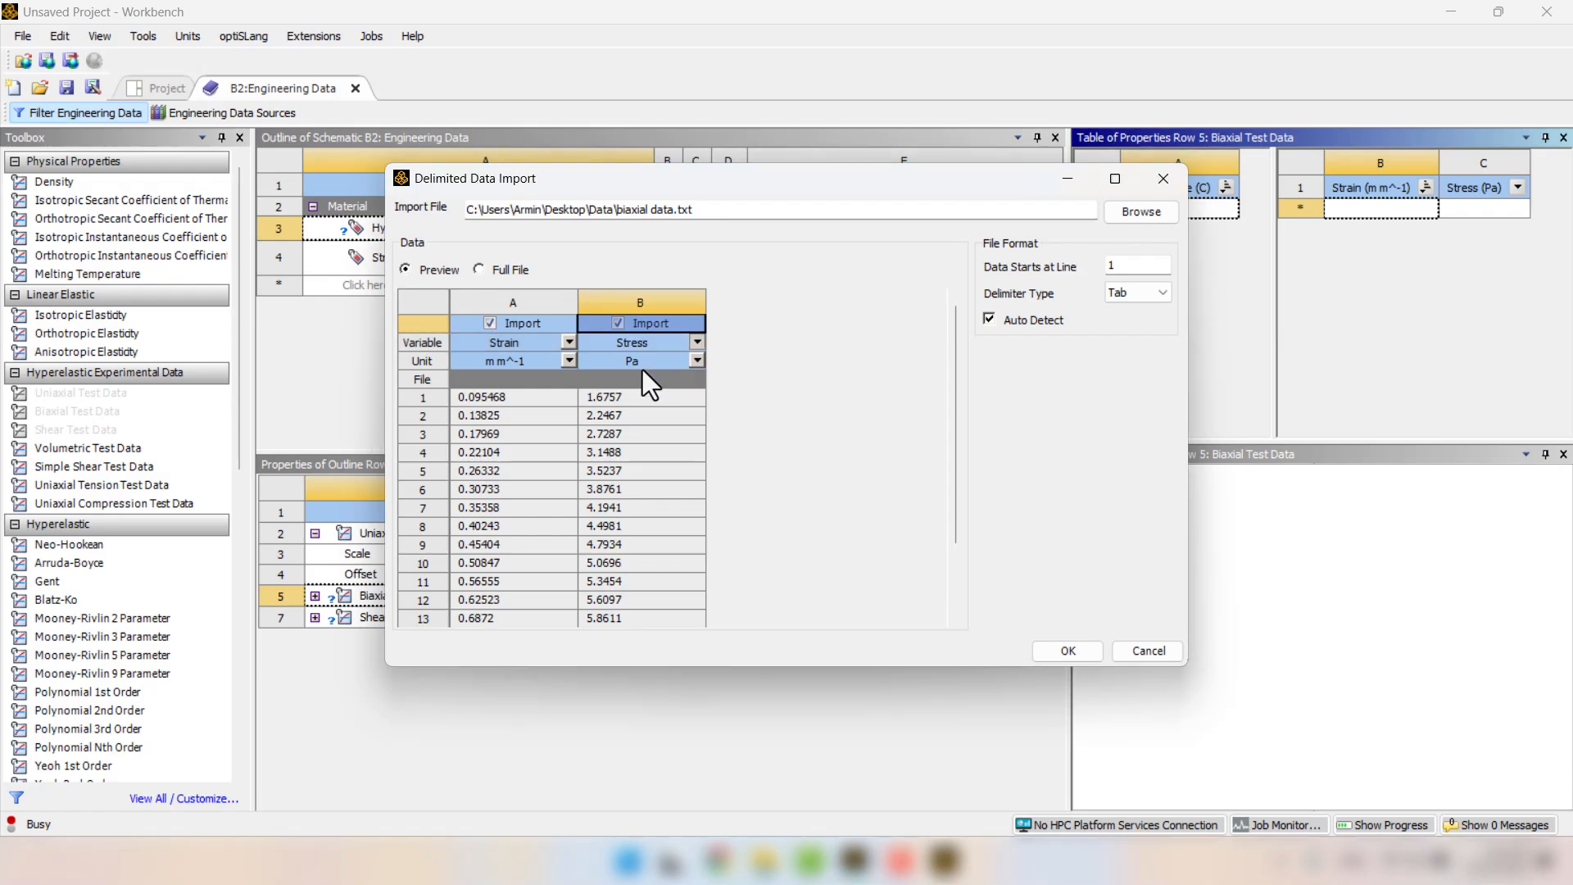
Set the biaxial stress unit to MPa and the strain unit to mm mm^-1, and complete the import.
left_click(694, 362)
left_click(632, 450)
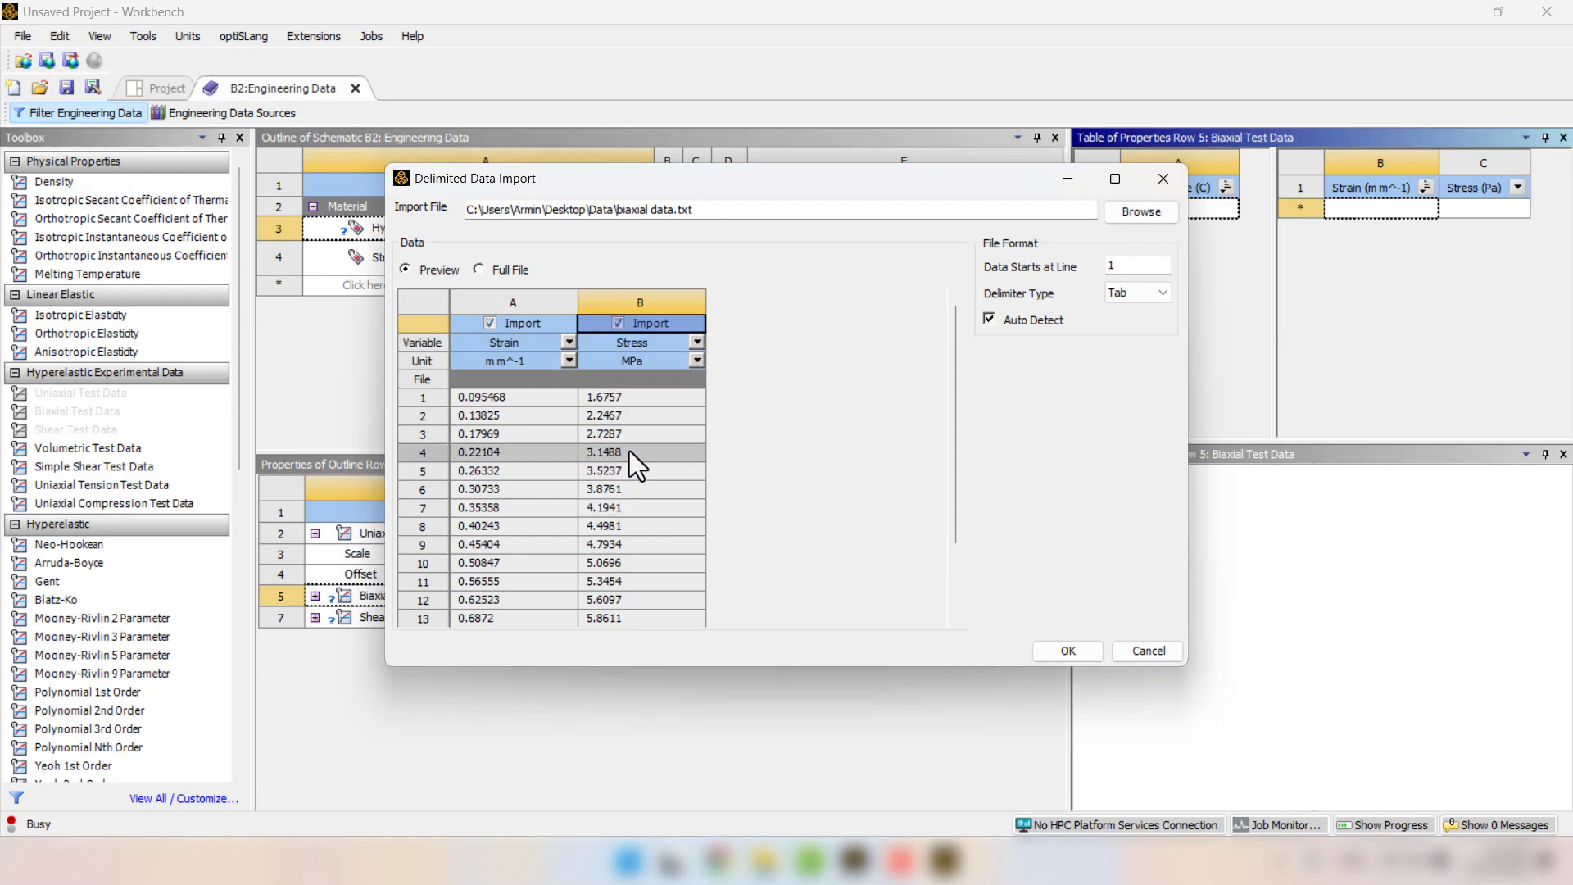
left_click(563, 364)
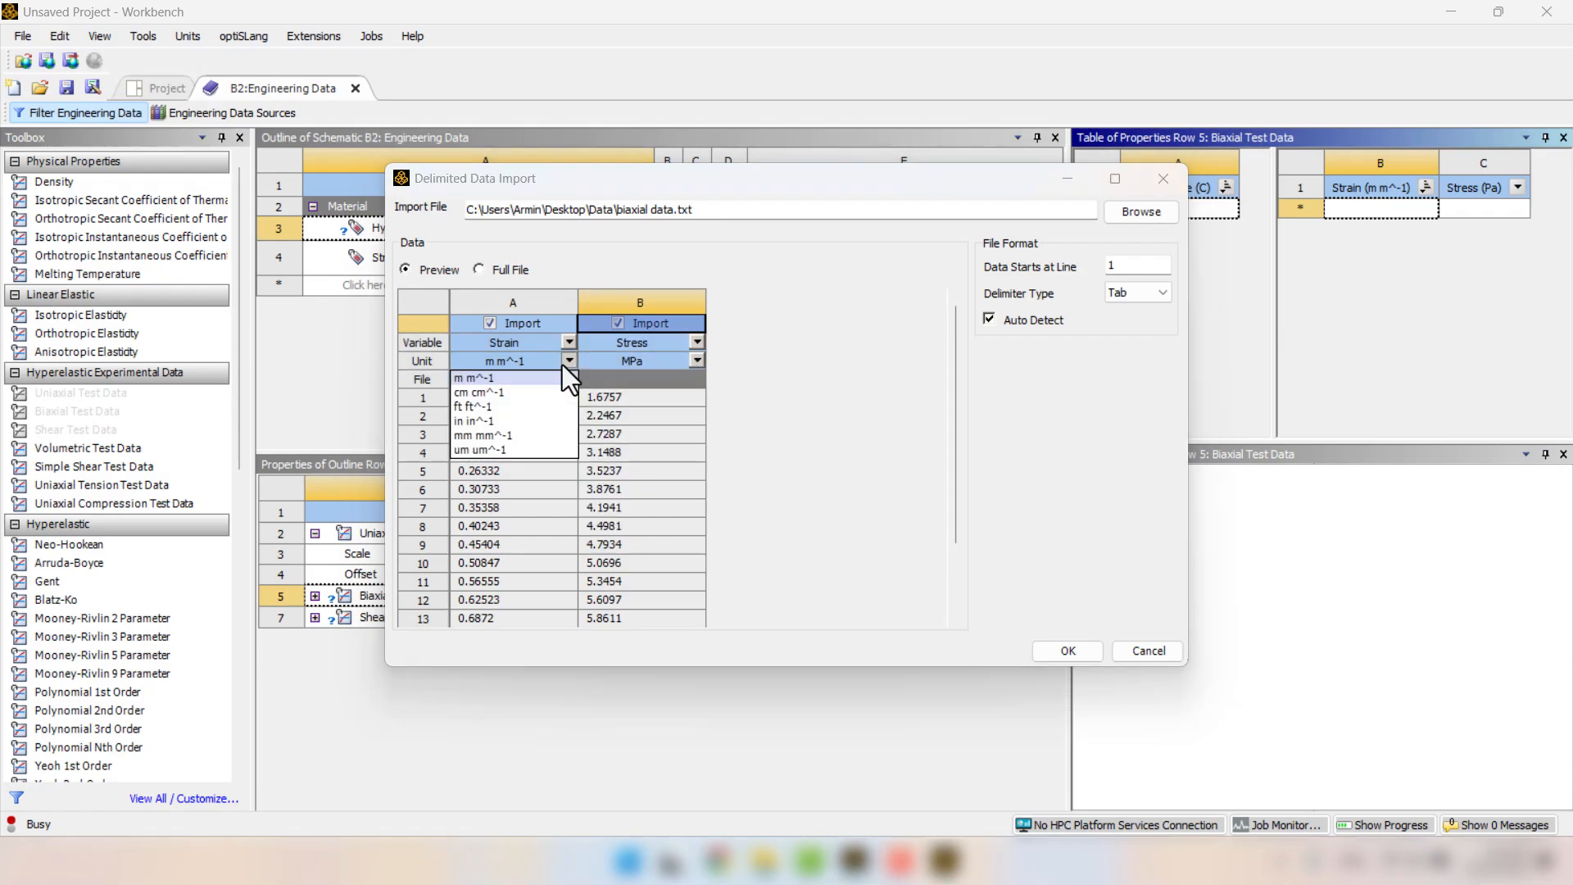
left_click(535, 434)
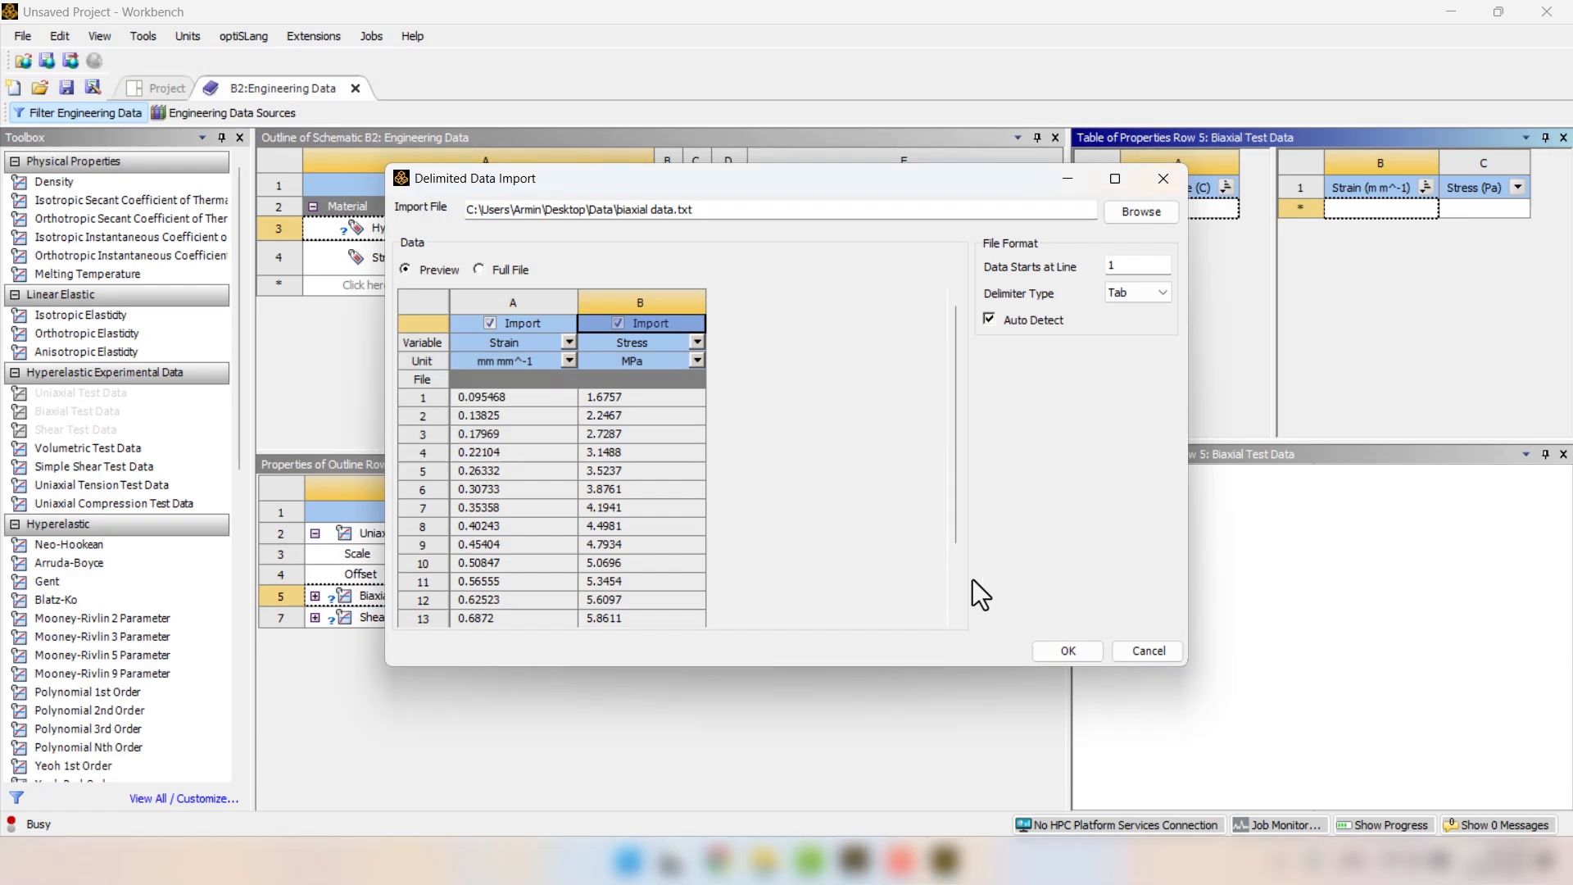
left_click(1062, 651)
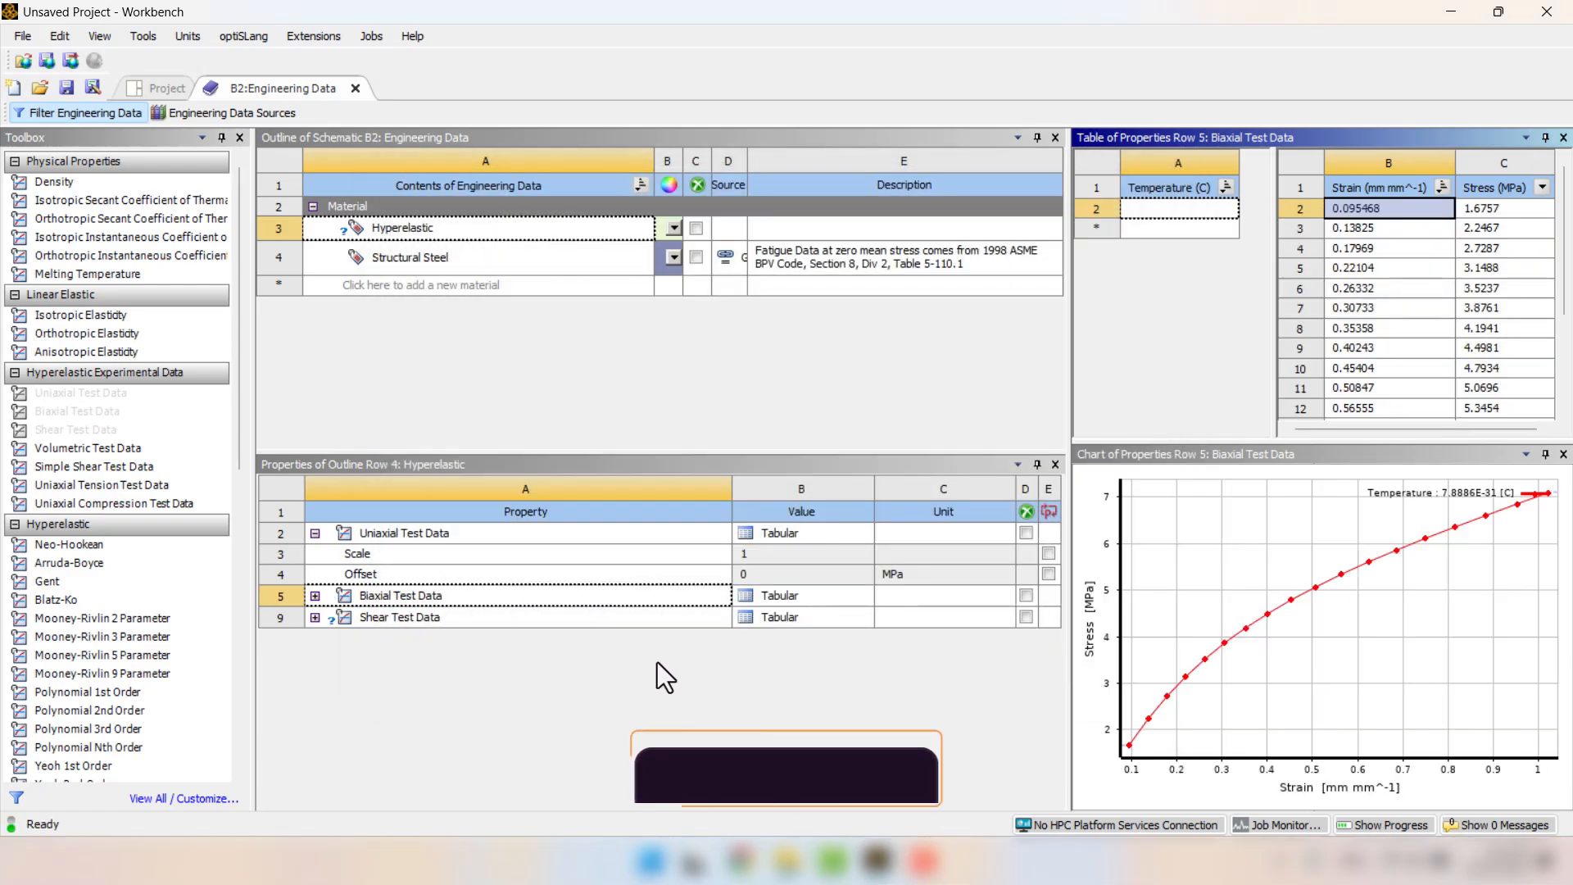
Load the file "shear date" from the Data folder into a delimited data import for the Shear Test Data table.
left_click(386, 620)
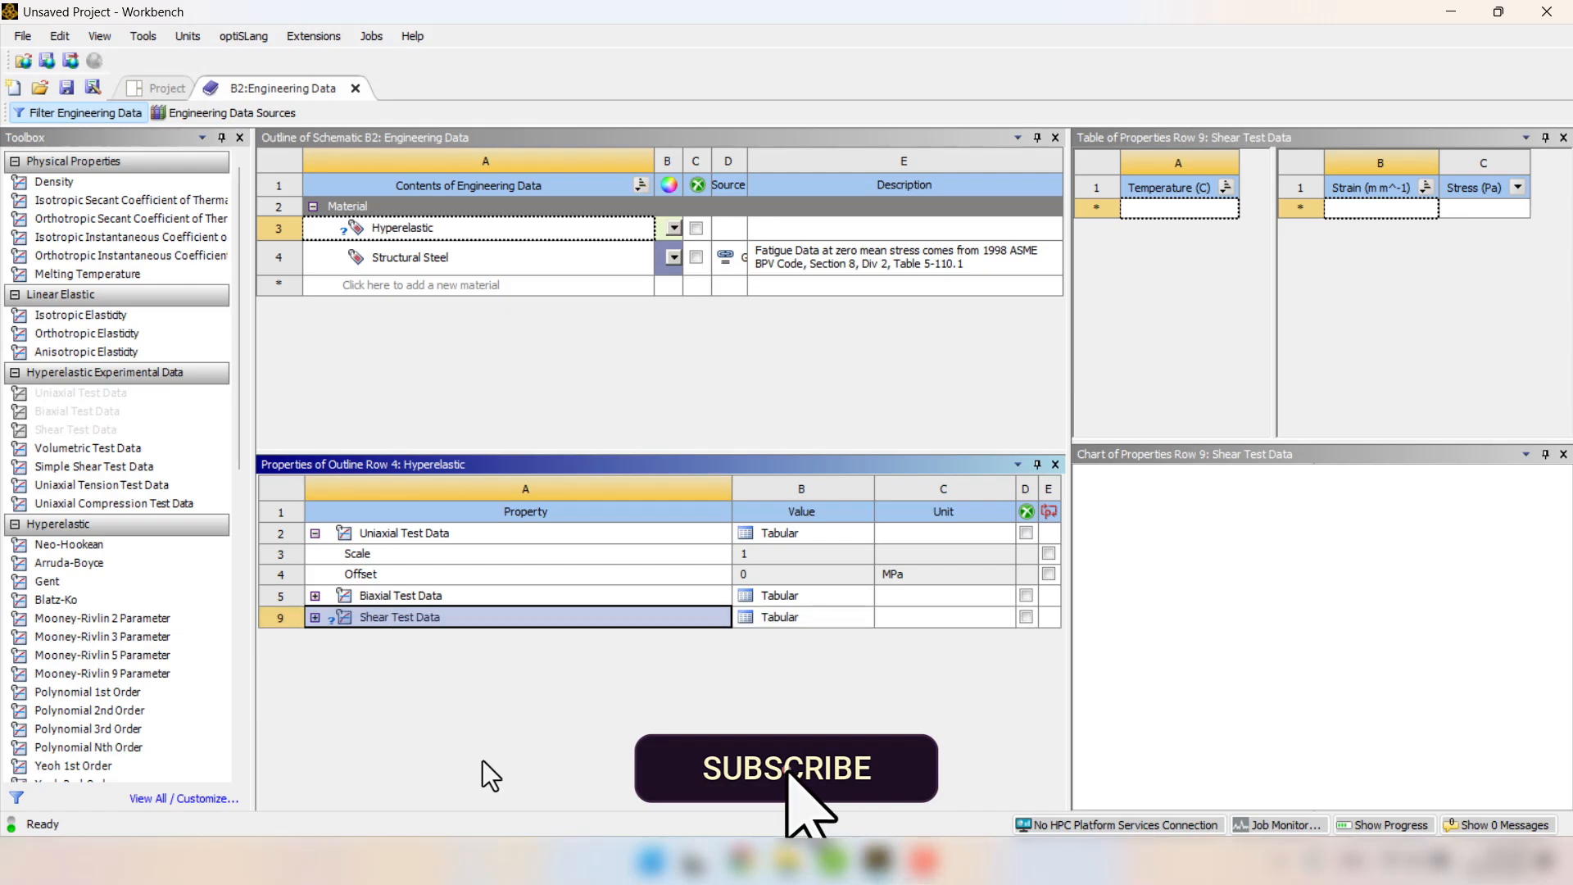
right_click(1352, 182)
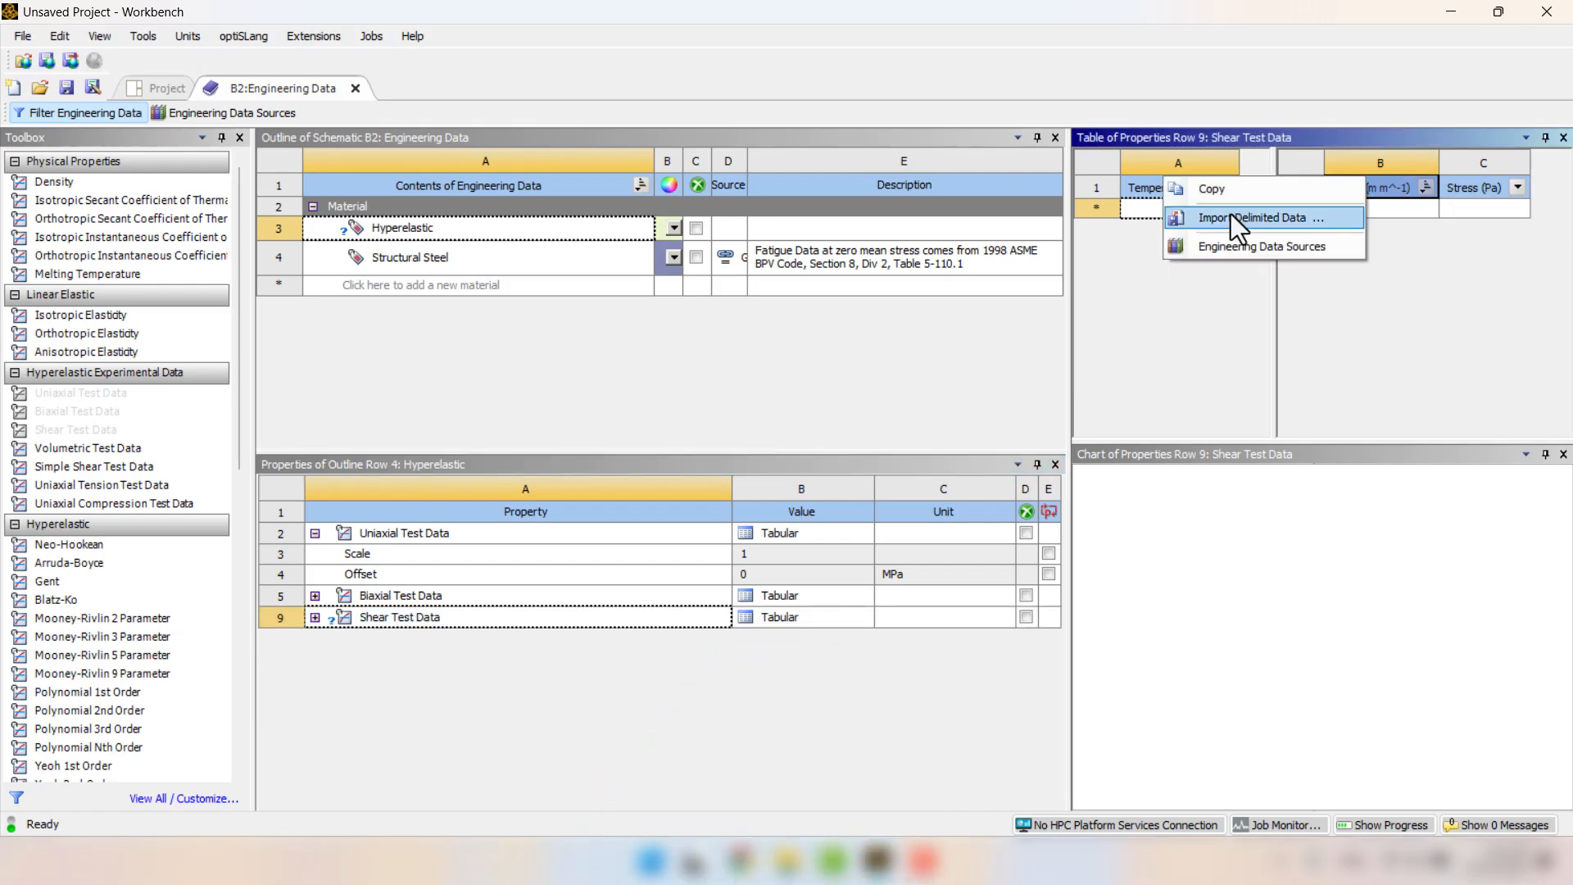
left_click(1231, 217)
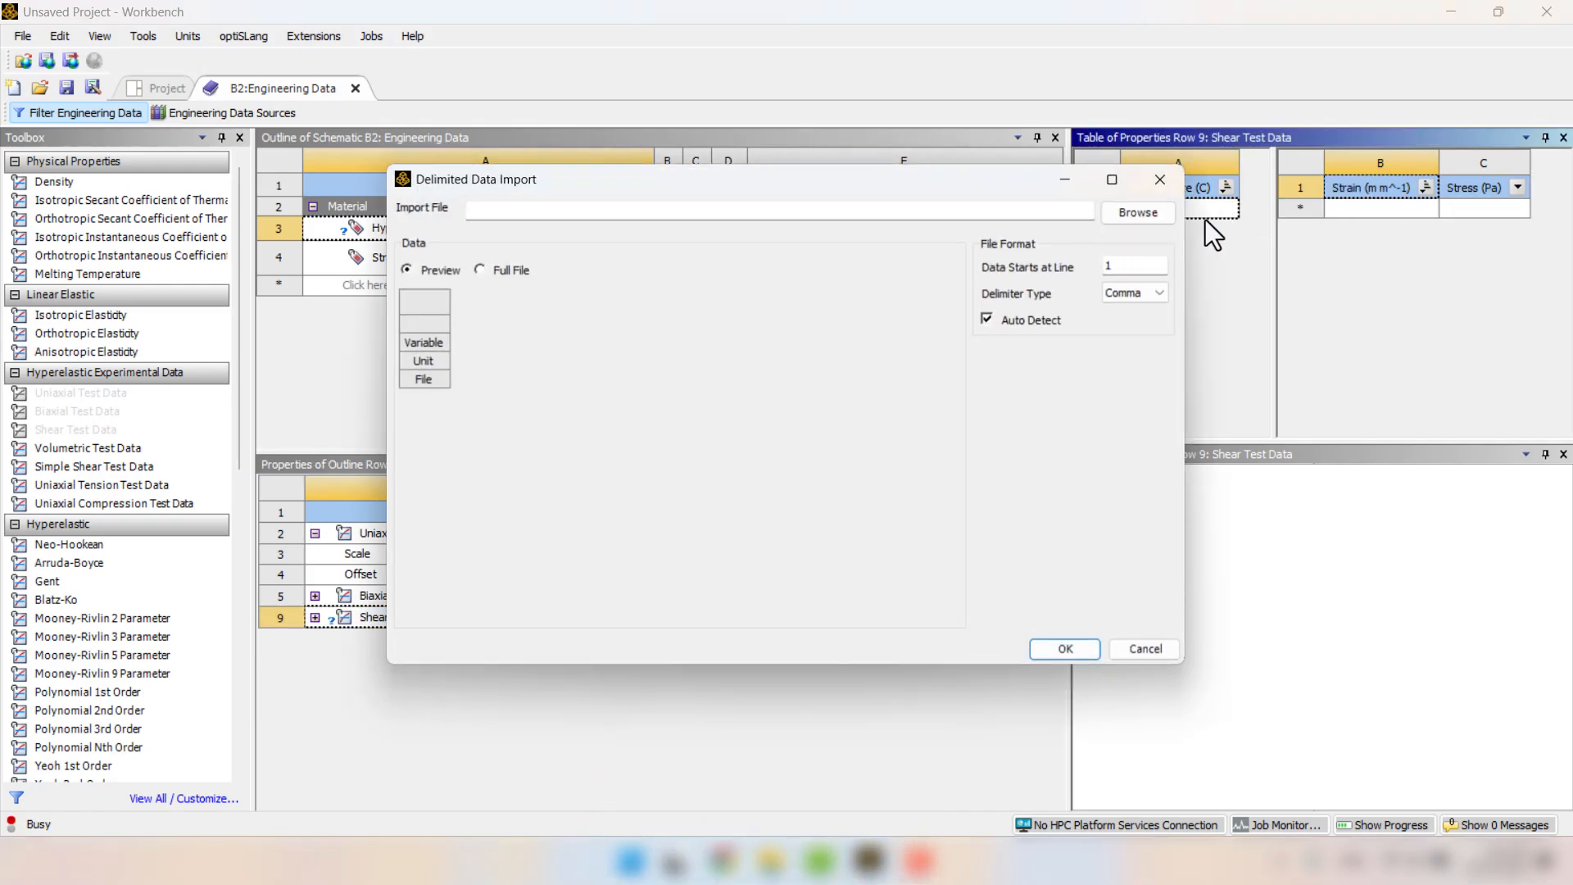
left_click(1111, 218)
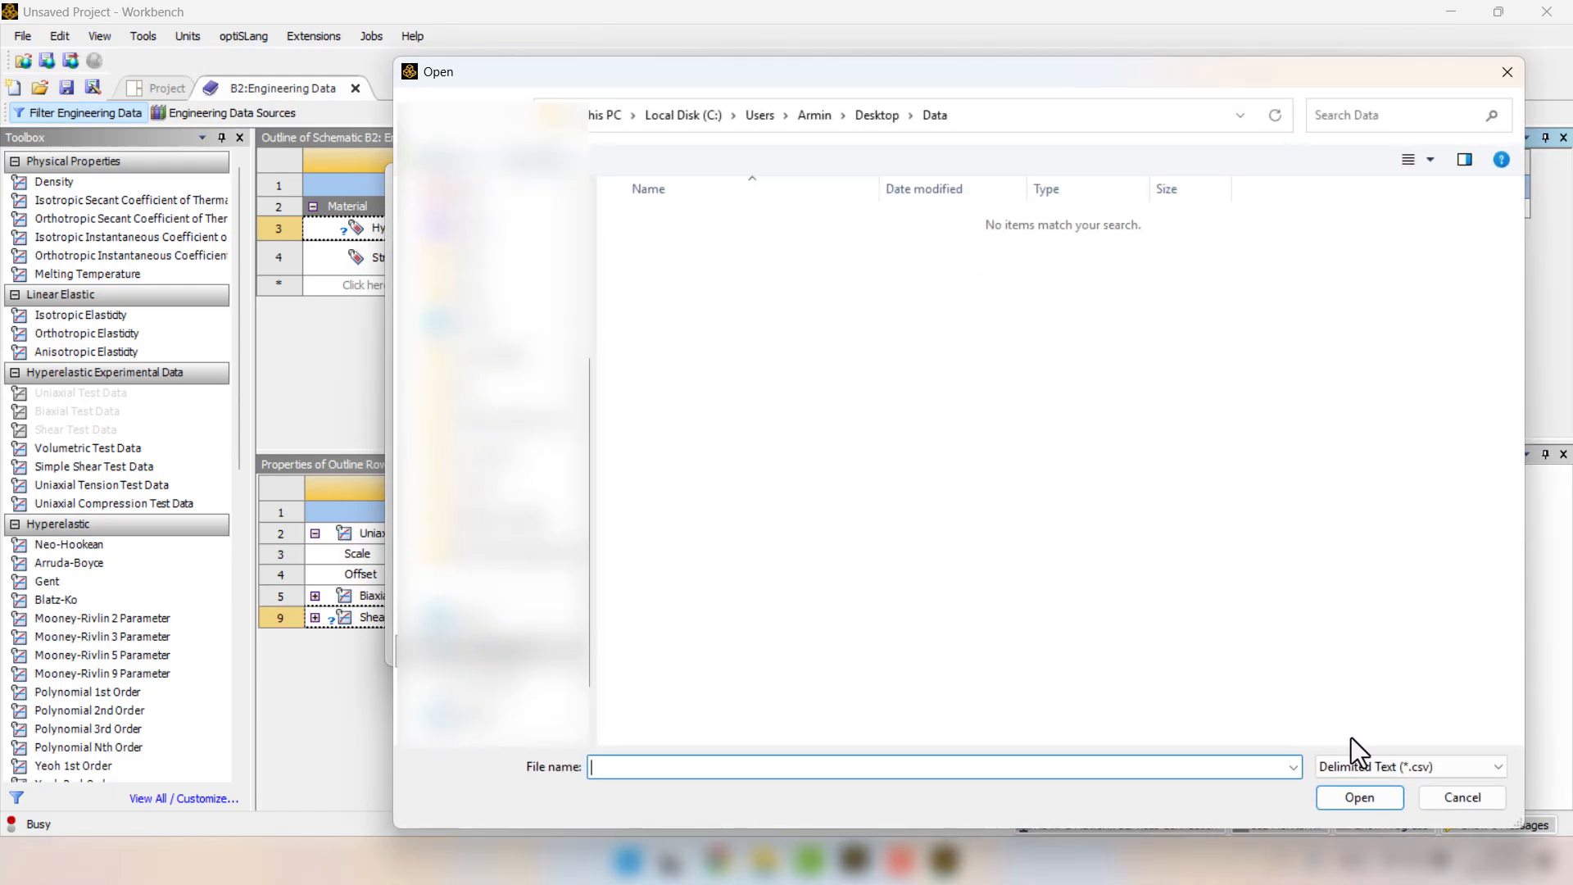
left_click(1354, 757)
left_click(1336, 796)
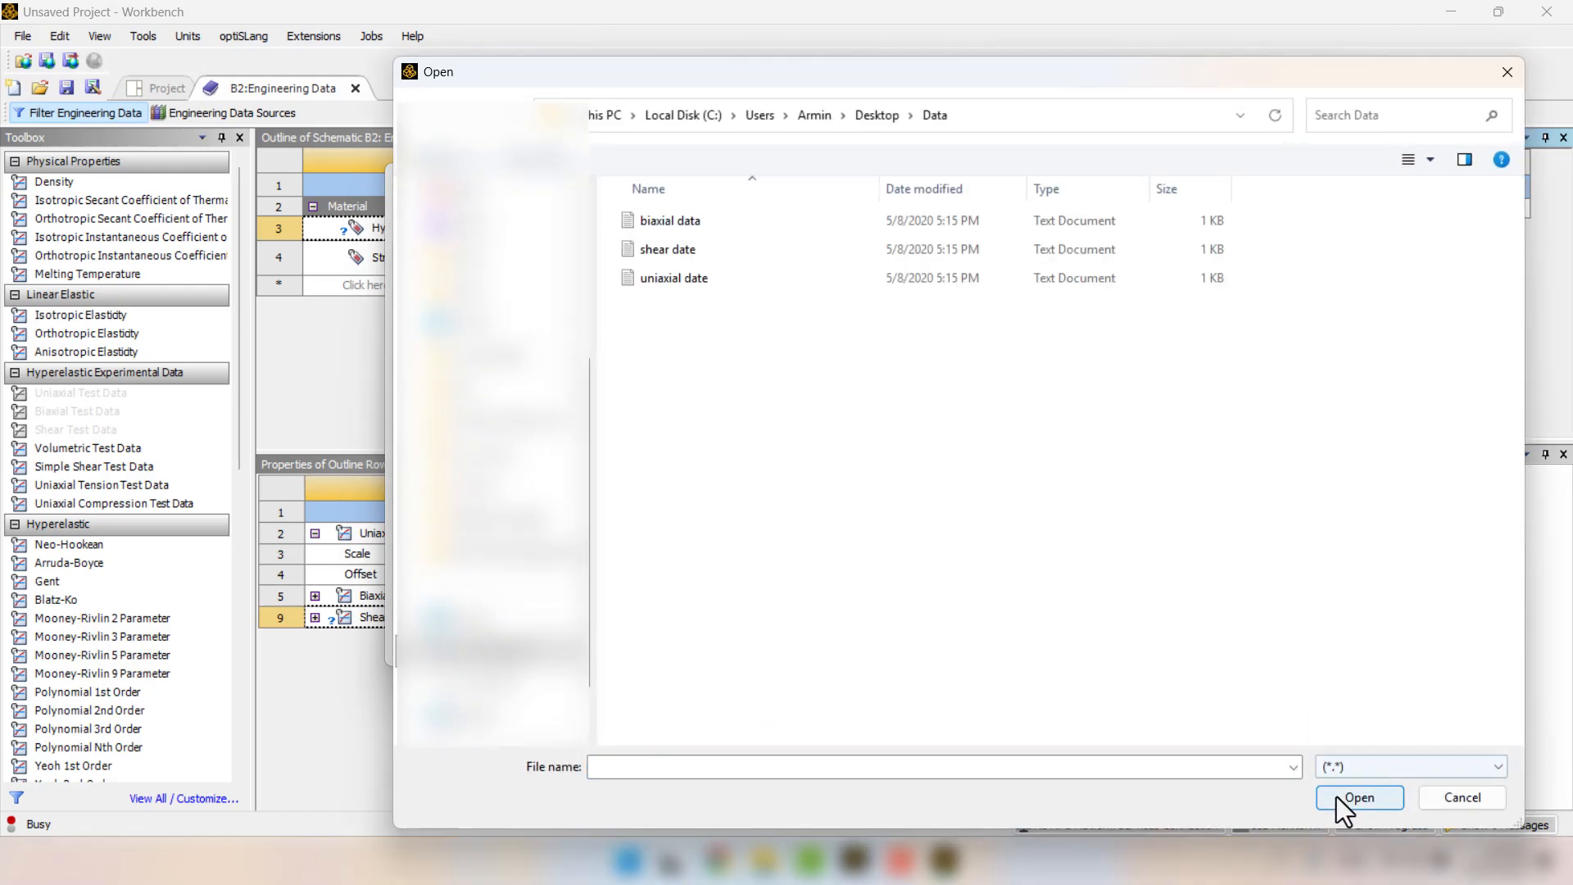
left_click(674, 242)
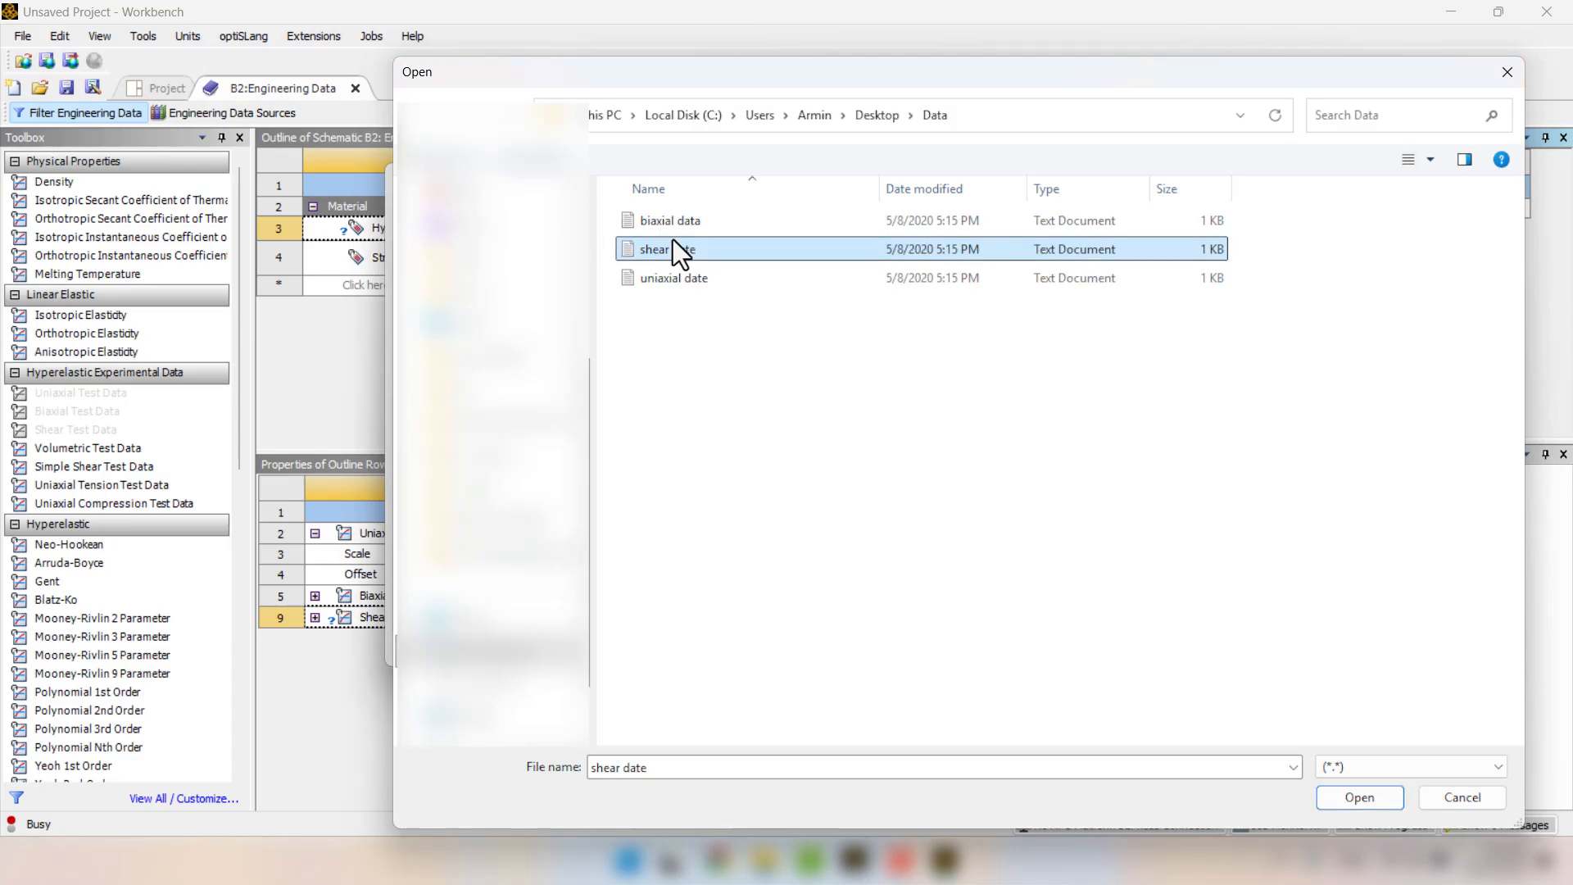
double_click(672, 248)
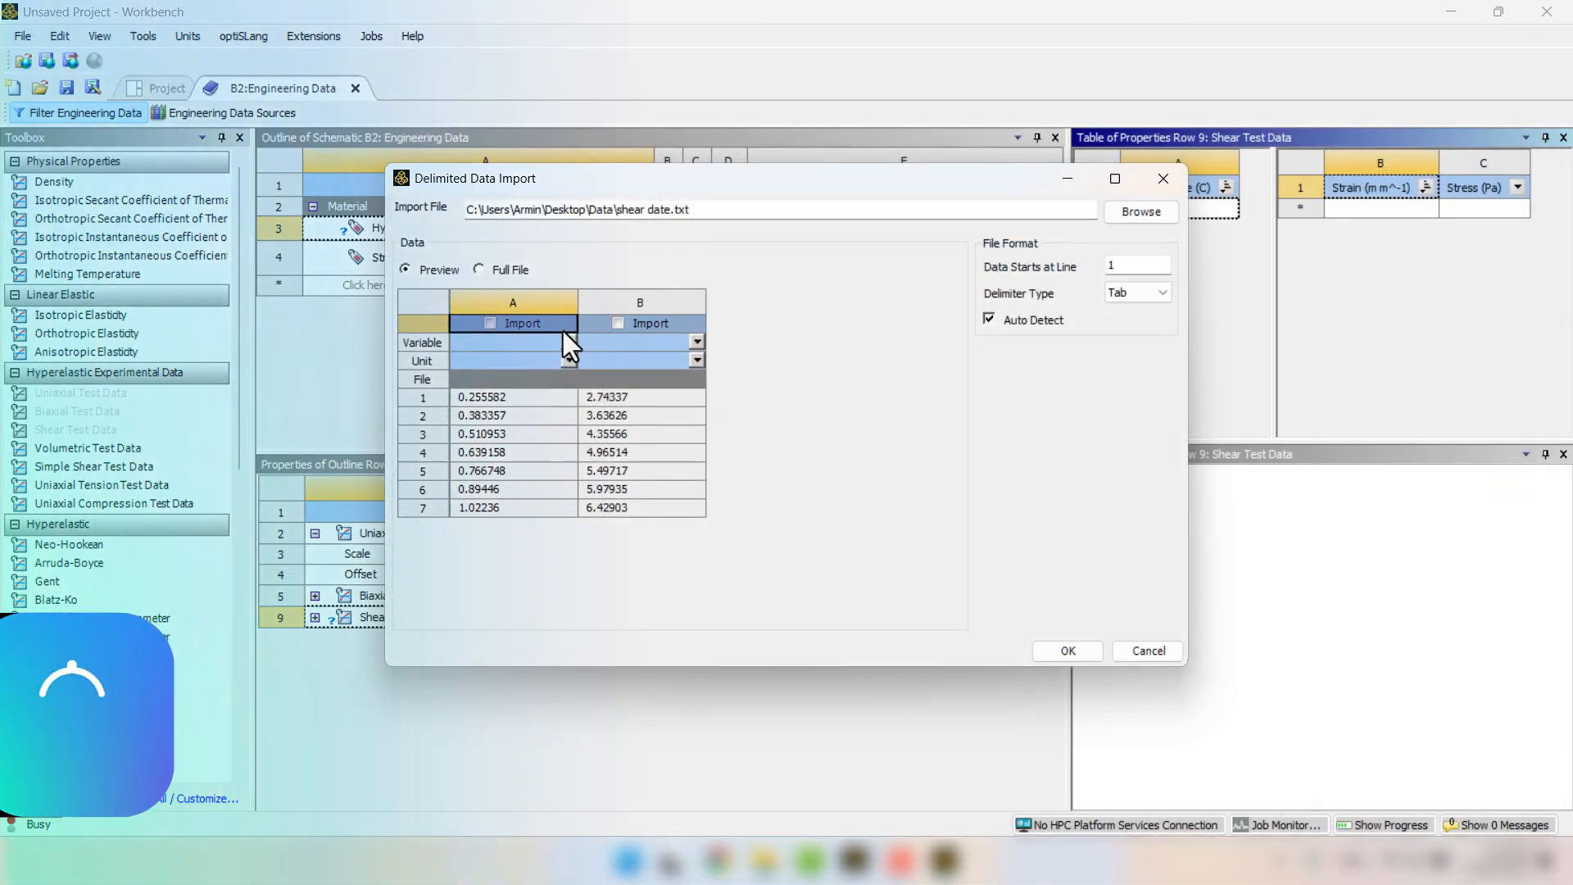
Include both shear data columns in the import, assigning Strain to column A and Stress to column B.
left_click(618, 323)
left_click(490, 323)
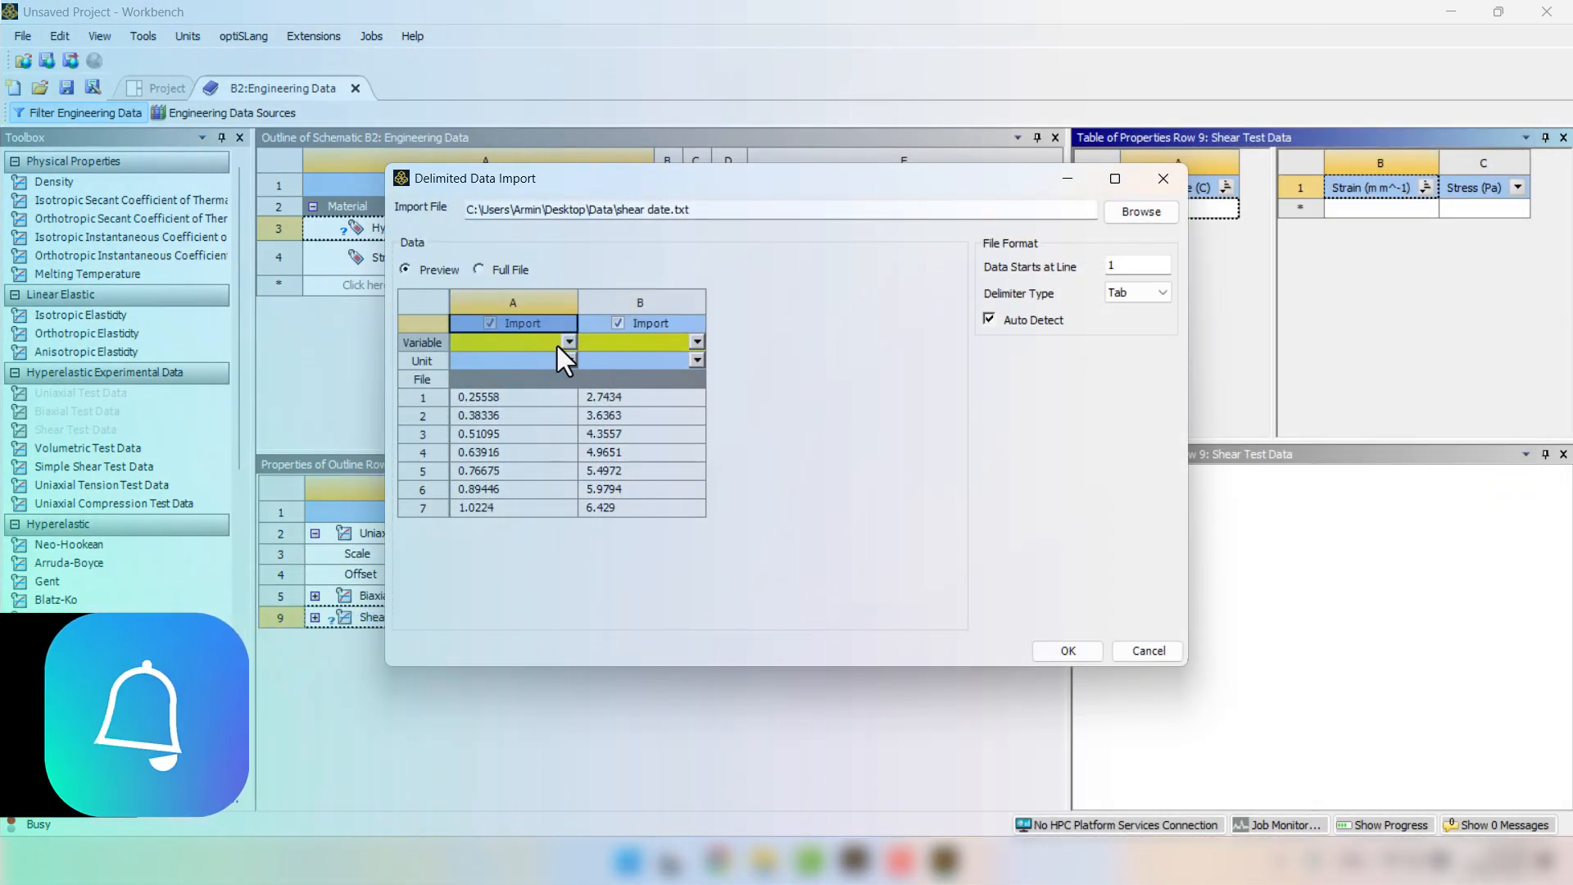
left_click(569, 343)
left_click(534, 360)
left_click(697, 342)
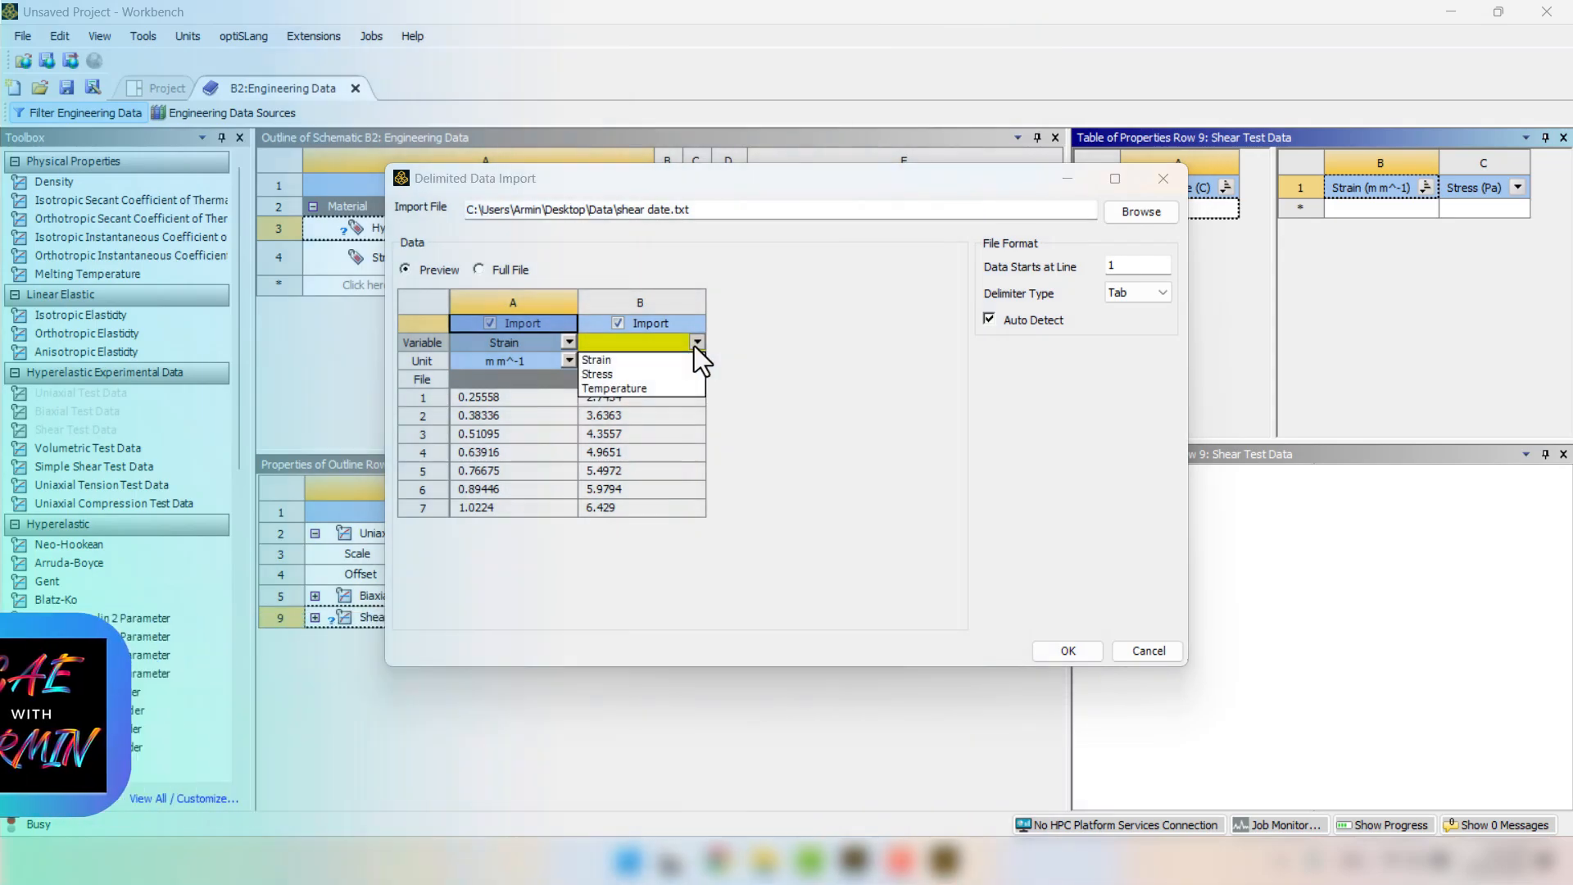
left_click(623, 374)
Set the shear strain unit to mm mm^-1 and the stress unit to MPa, and complete the import.
left_click(568, 361)
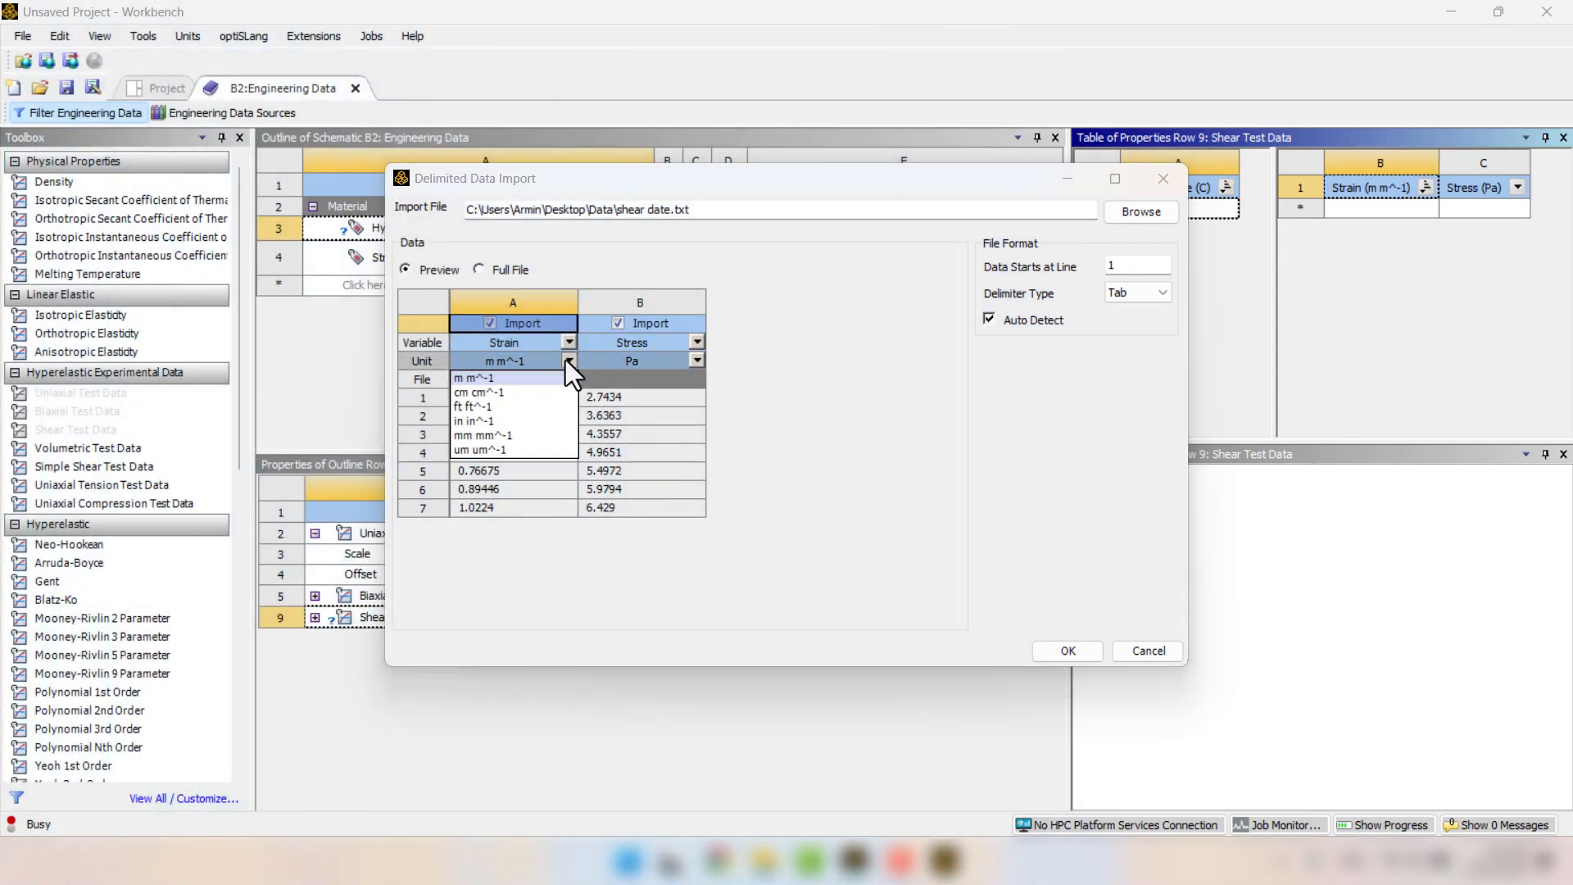
left_click(505, 433)
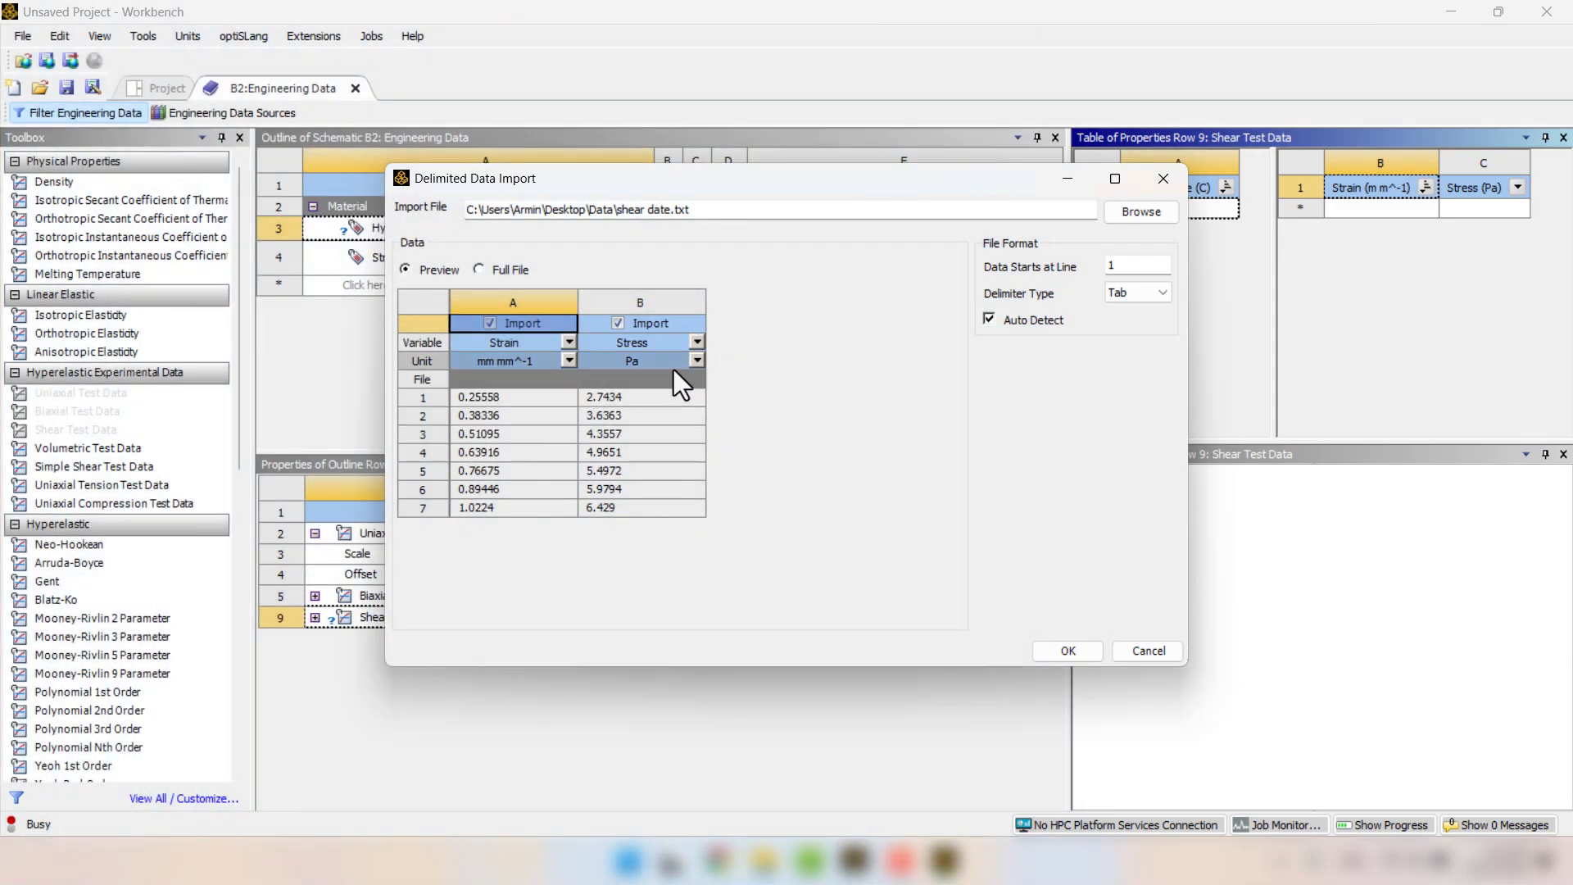
left_click(695, 361)
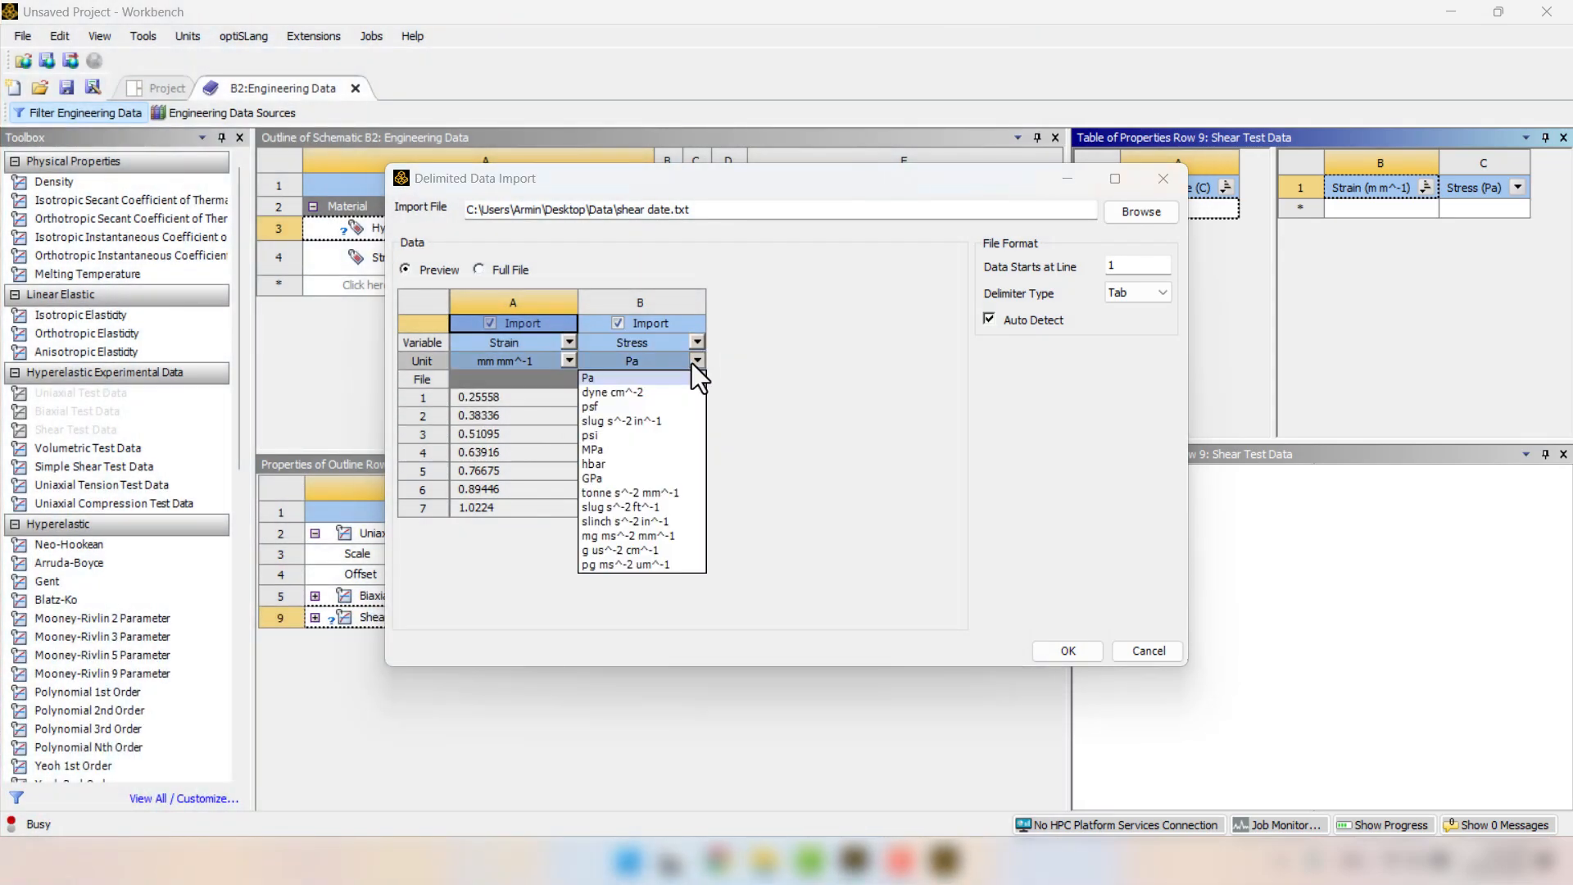
left_click(612, 449)
left_click(1067, 652)
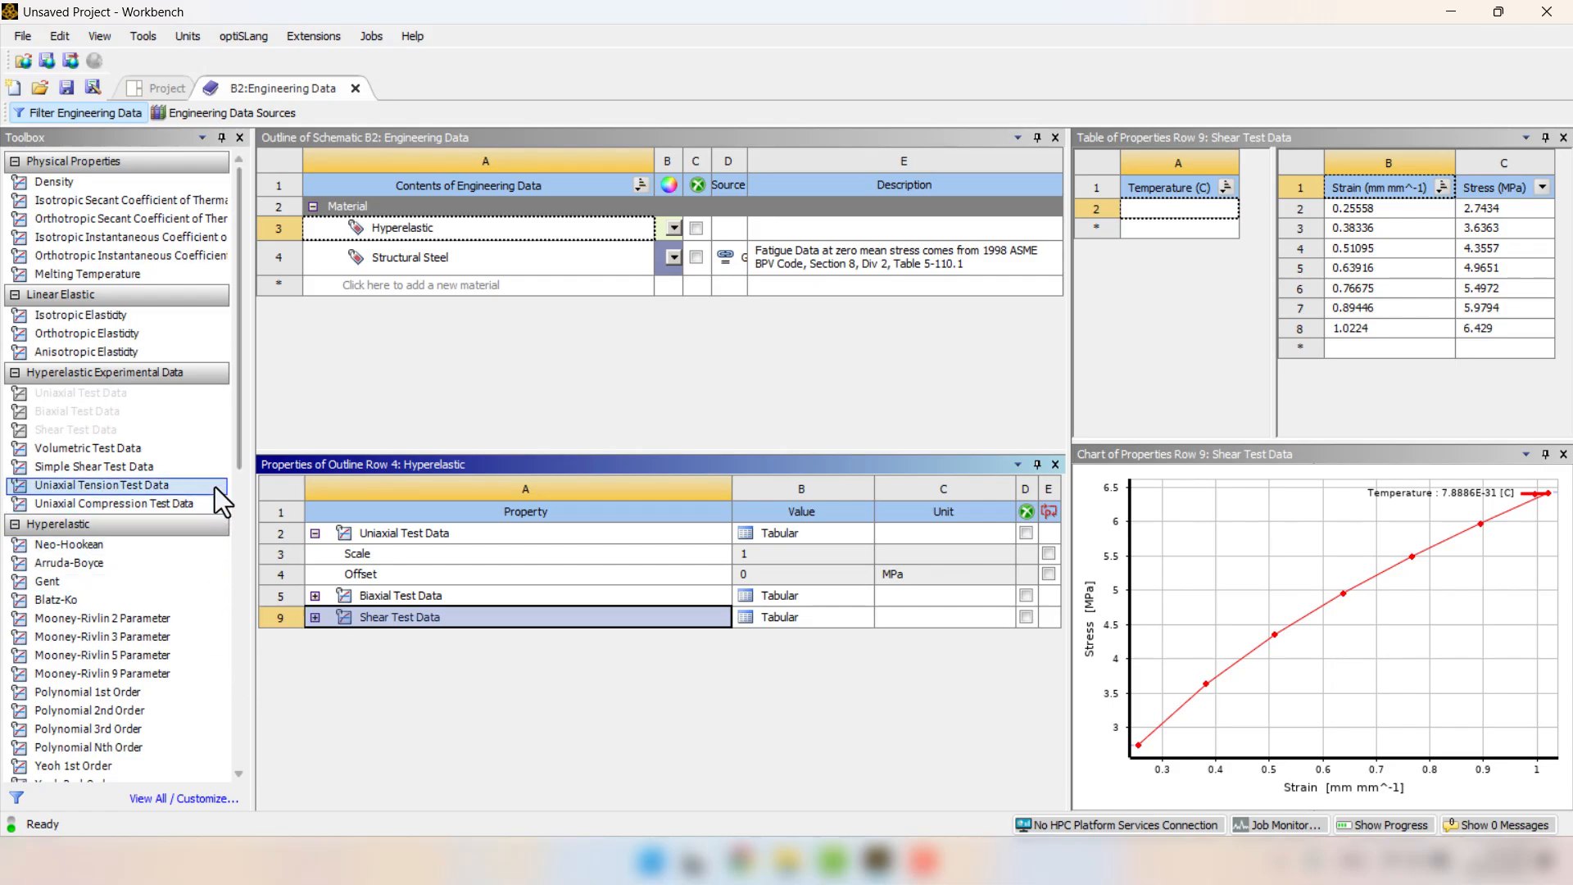
Add the Mooney-Rivlin 5 Parameter model to the Hyperelastic material and solve its curve fit.
left_click_drag(236, 460, 247, 544)
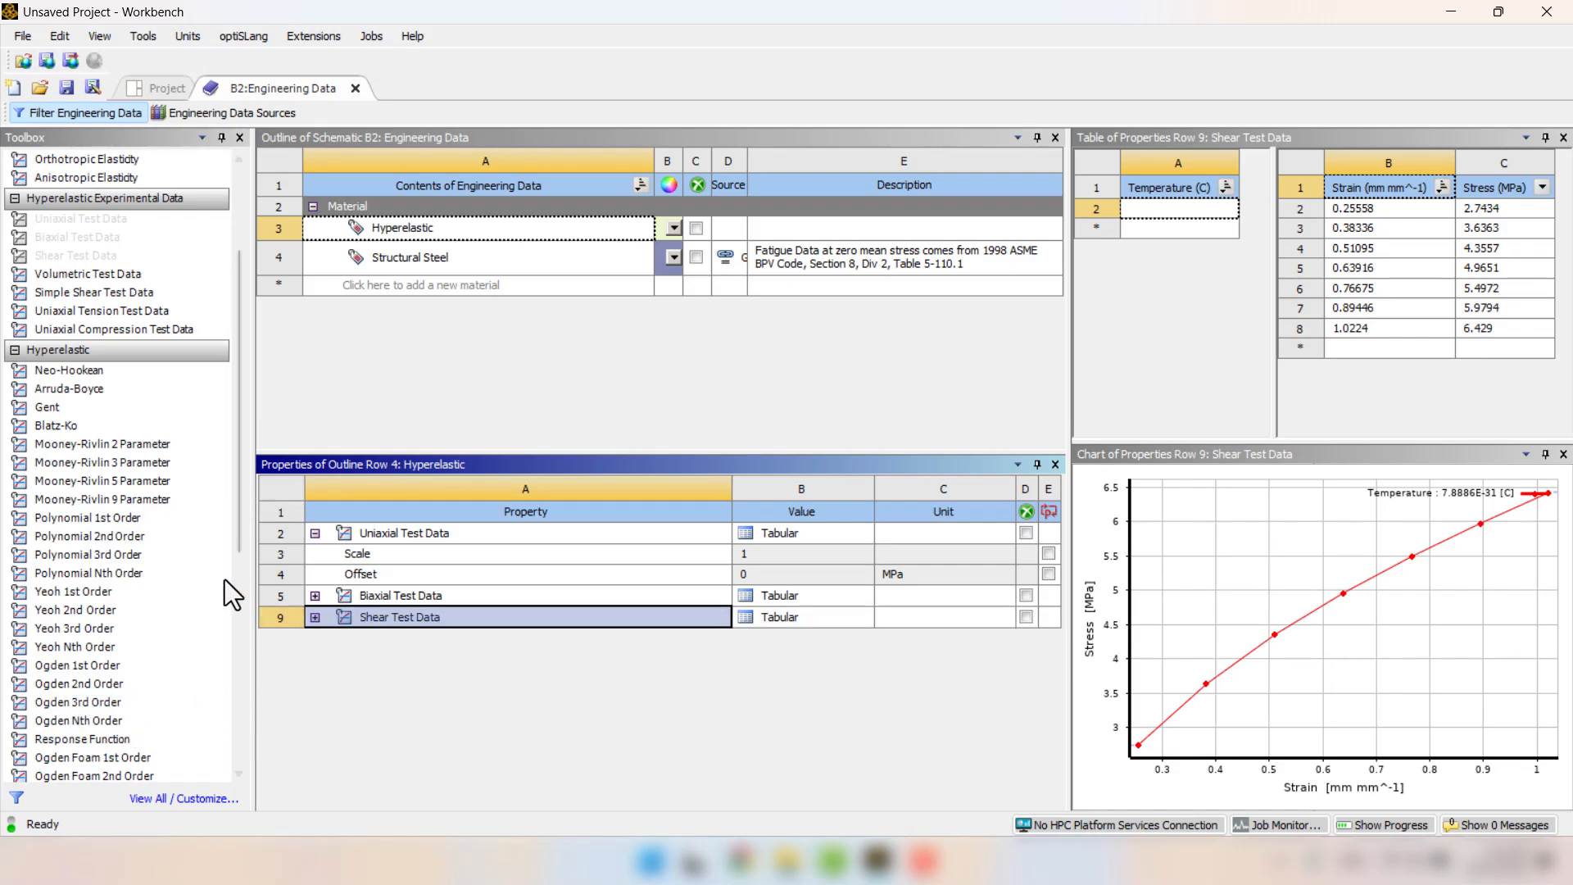
double_click(111, 488)
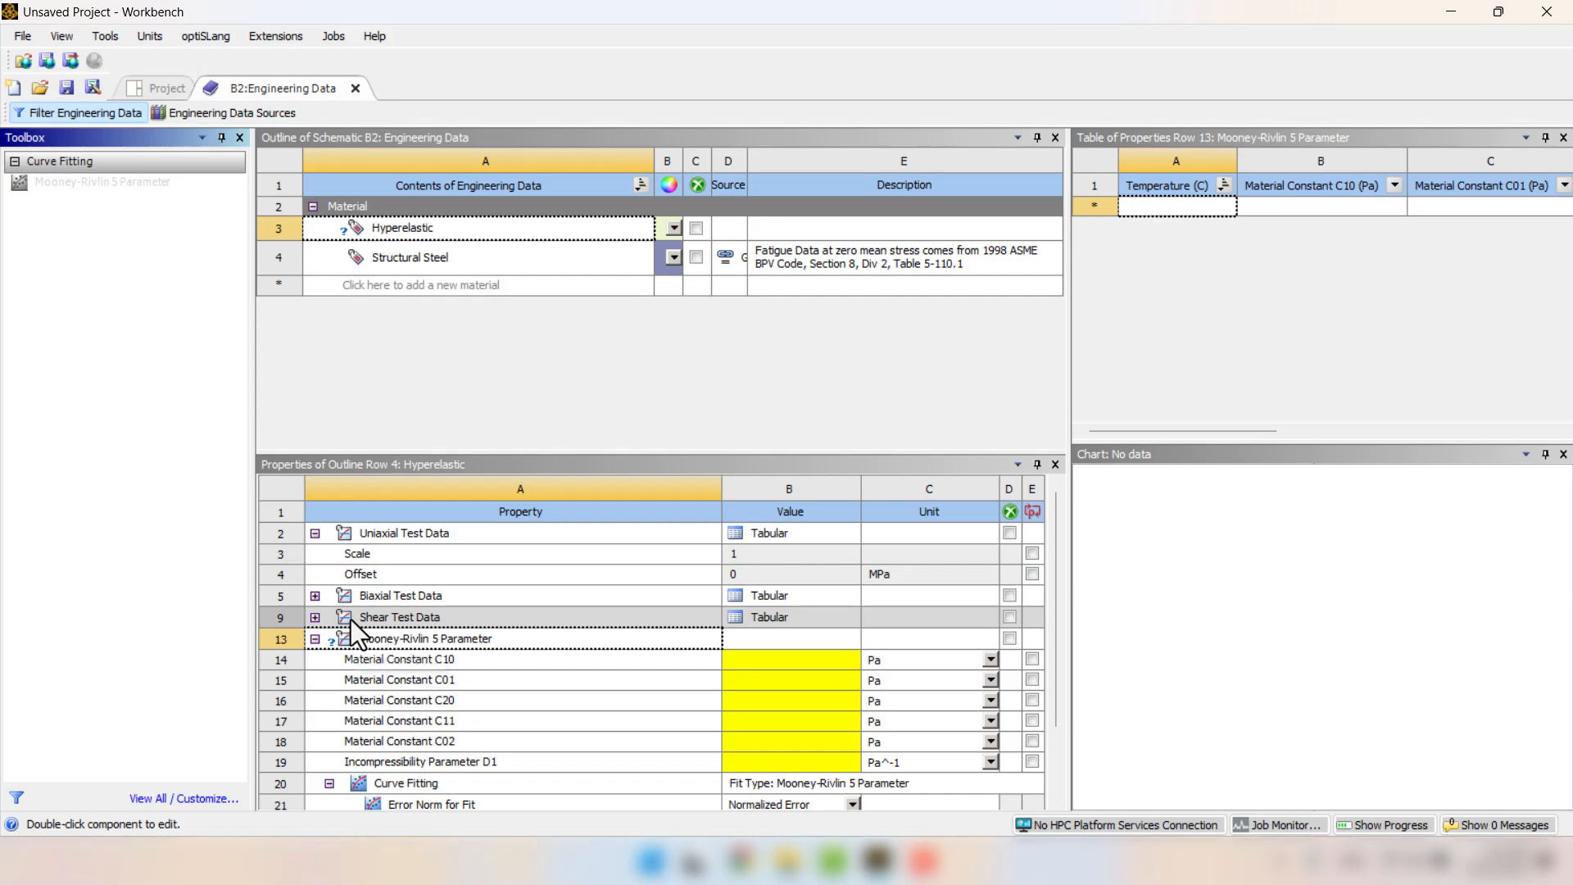
scroll(351, 620, "down", 2)
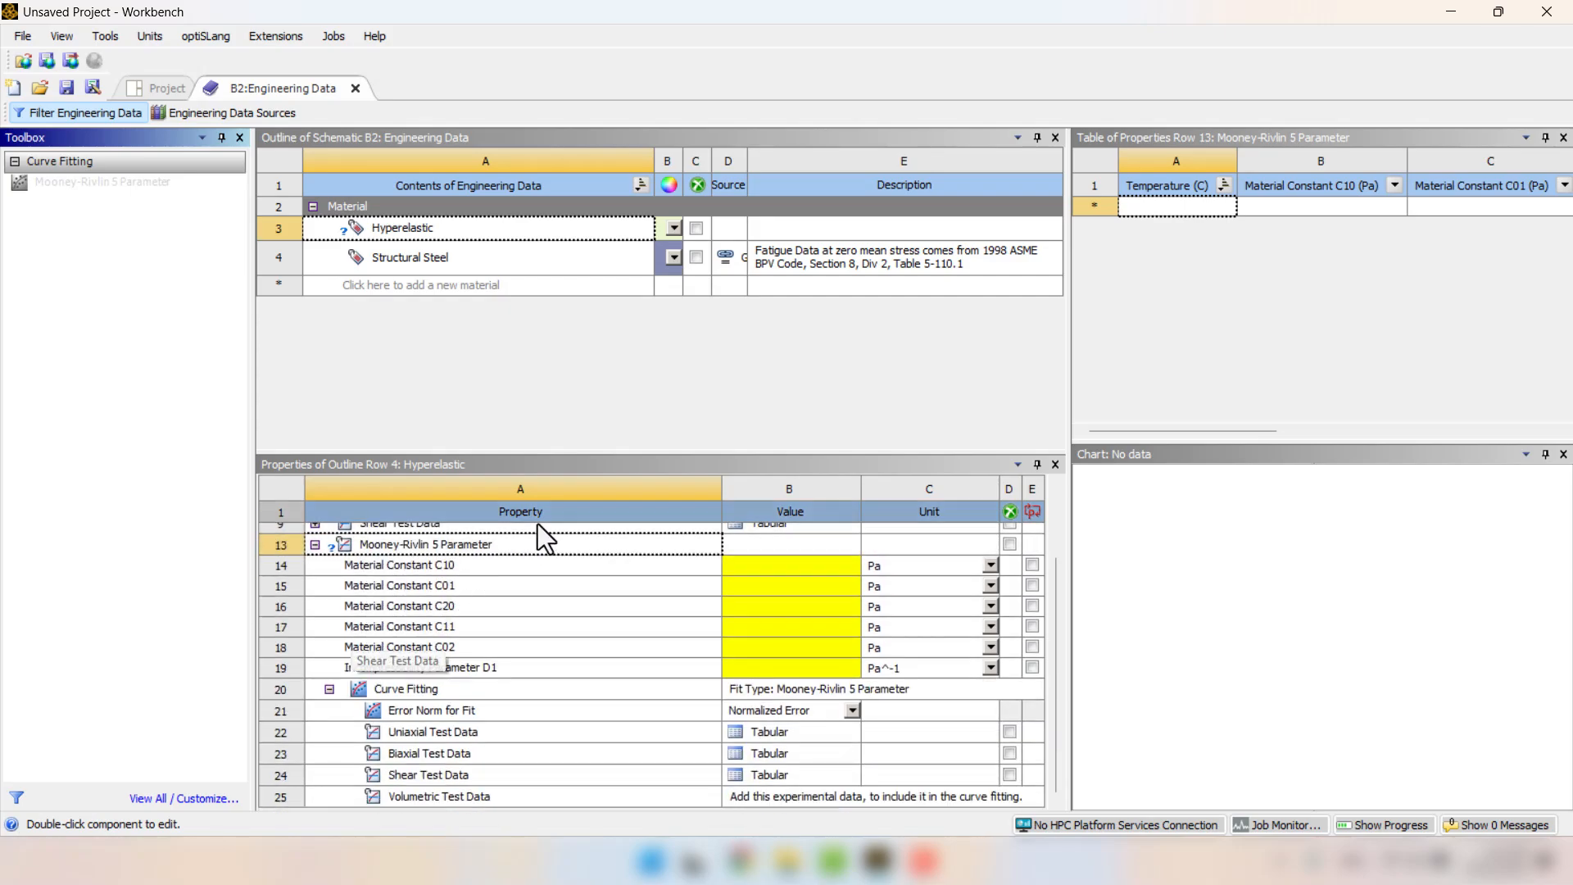
right_click(406, 692)
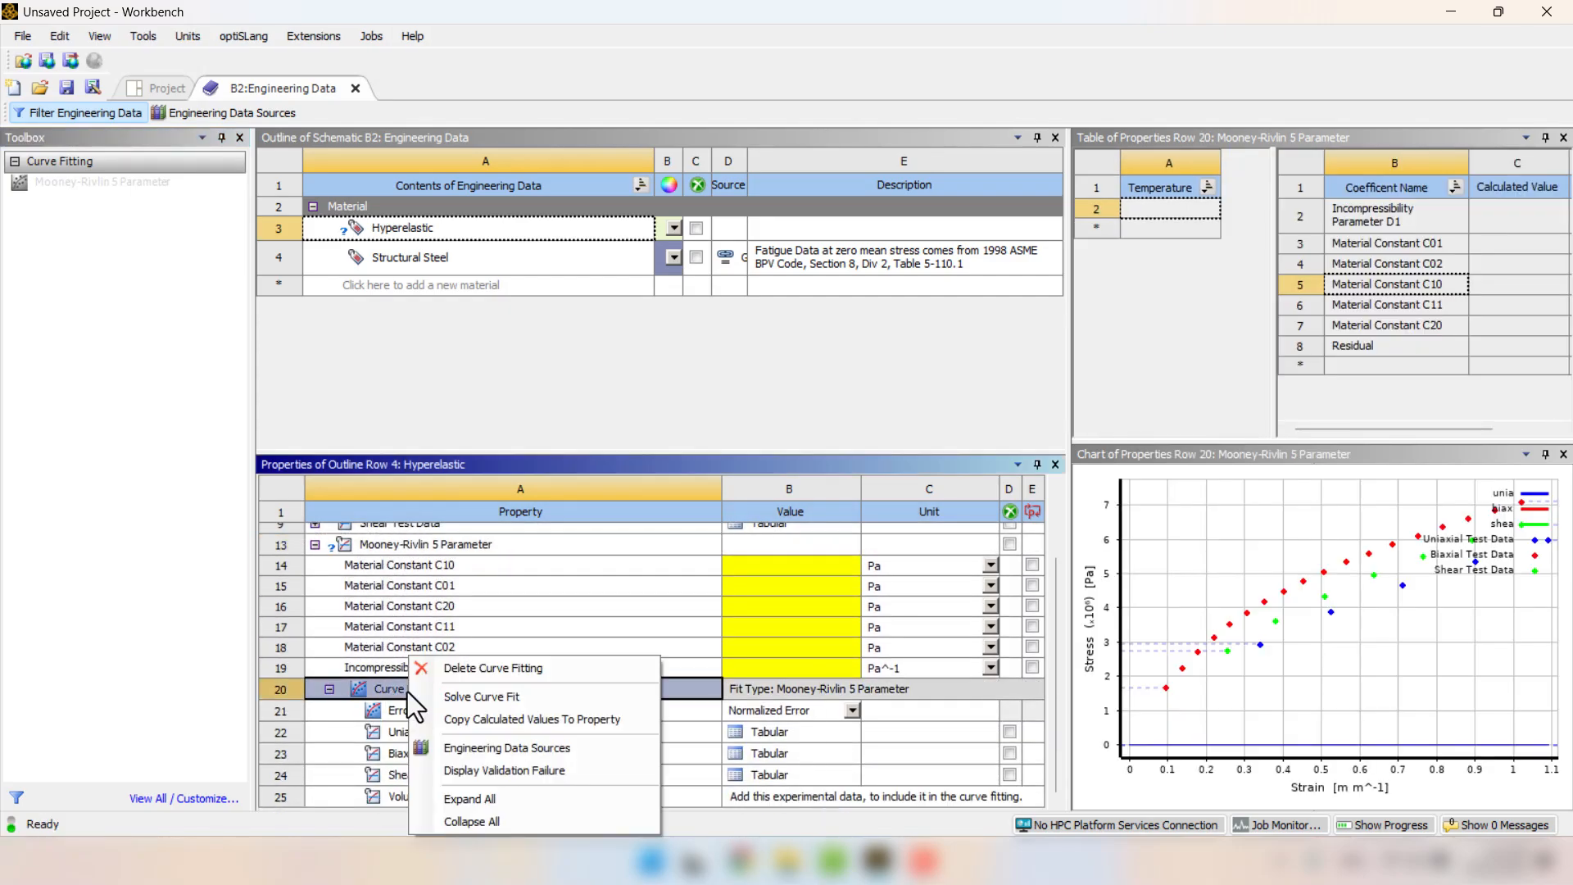
left_click(441, 696)
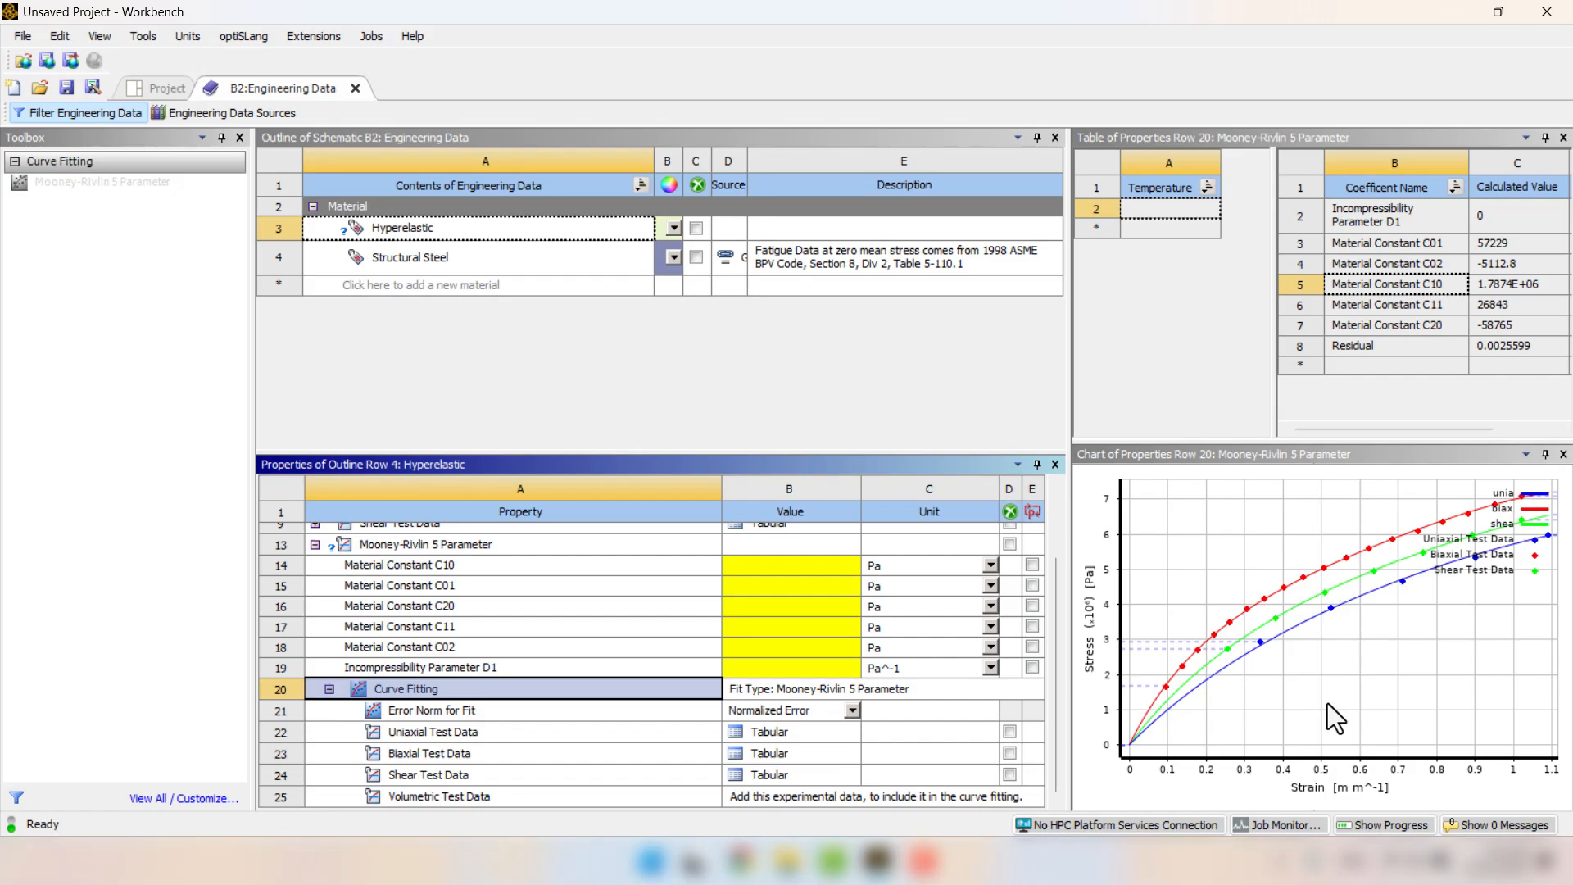
Copy the calculated curve-fit values to the Mooney-Rivlin 5 Parameter property and close the Engineering Data of system B.
right_click(382, 695)
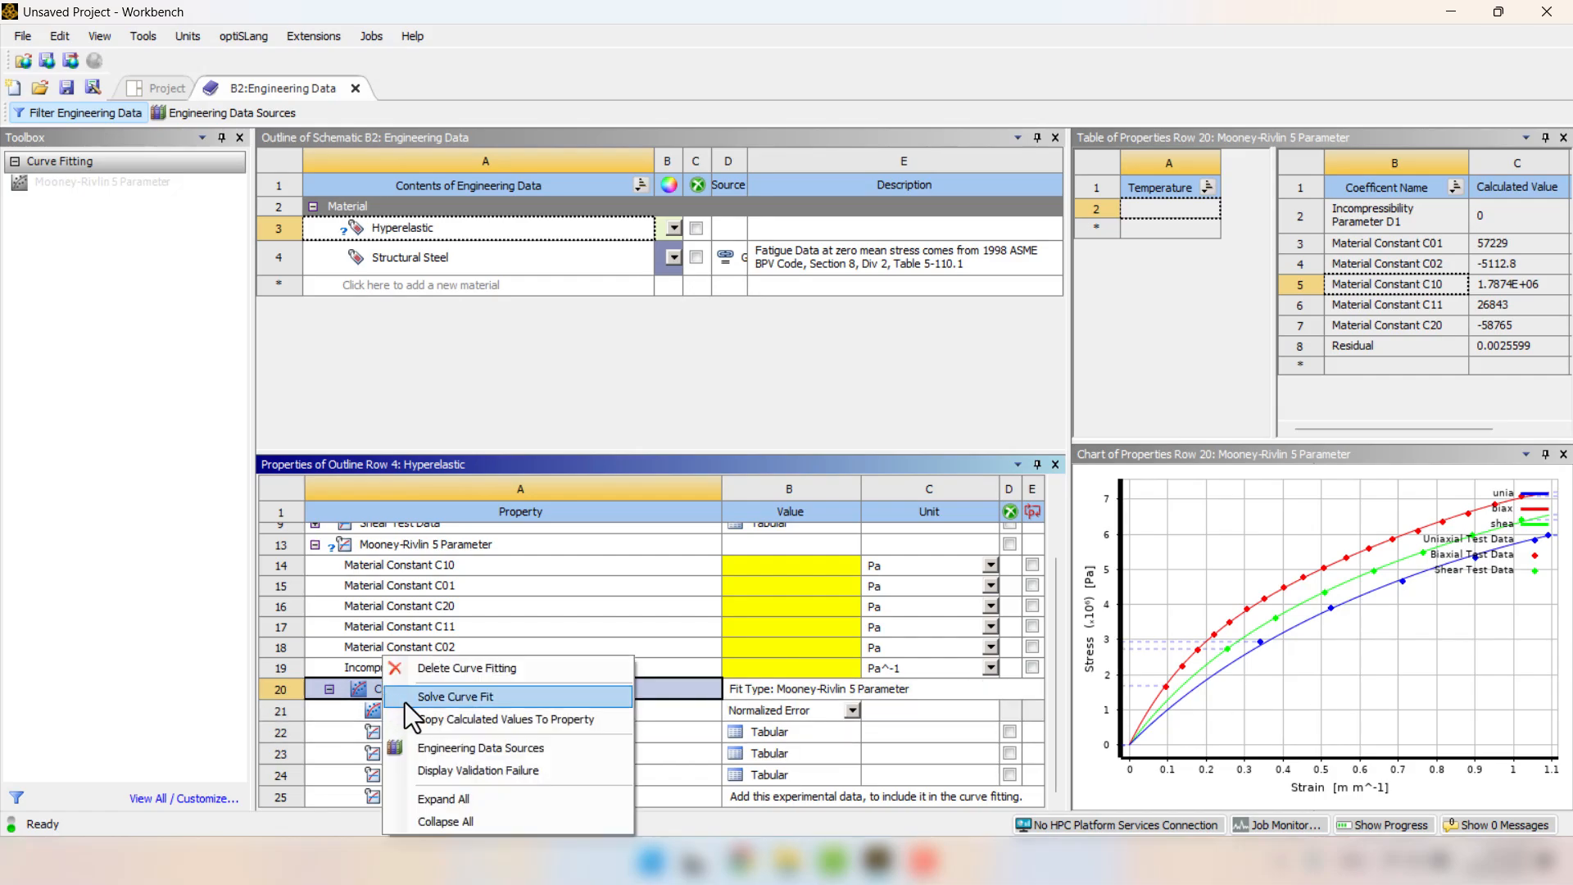
left_click(549, 721)
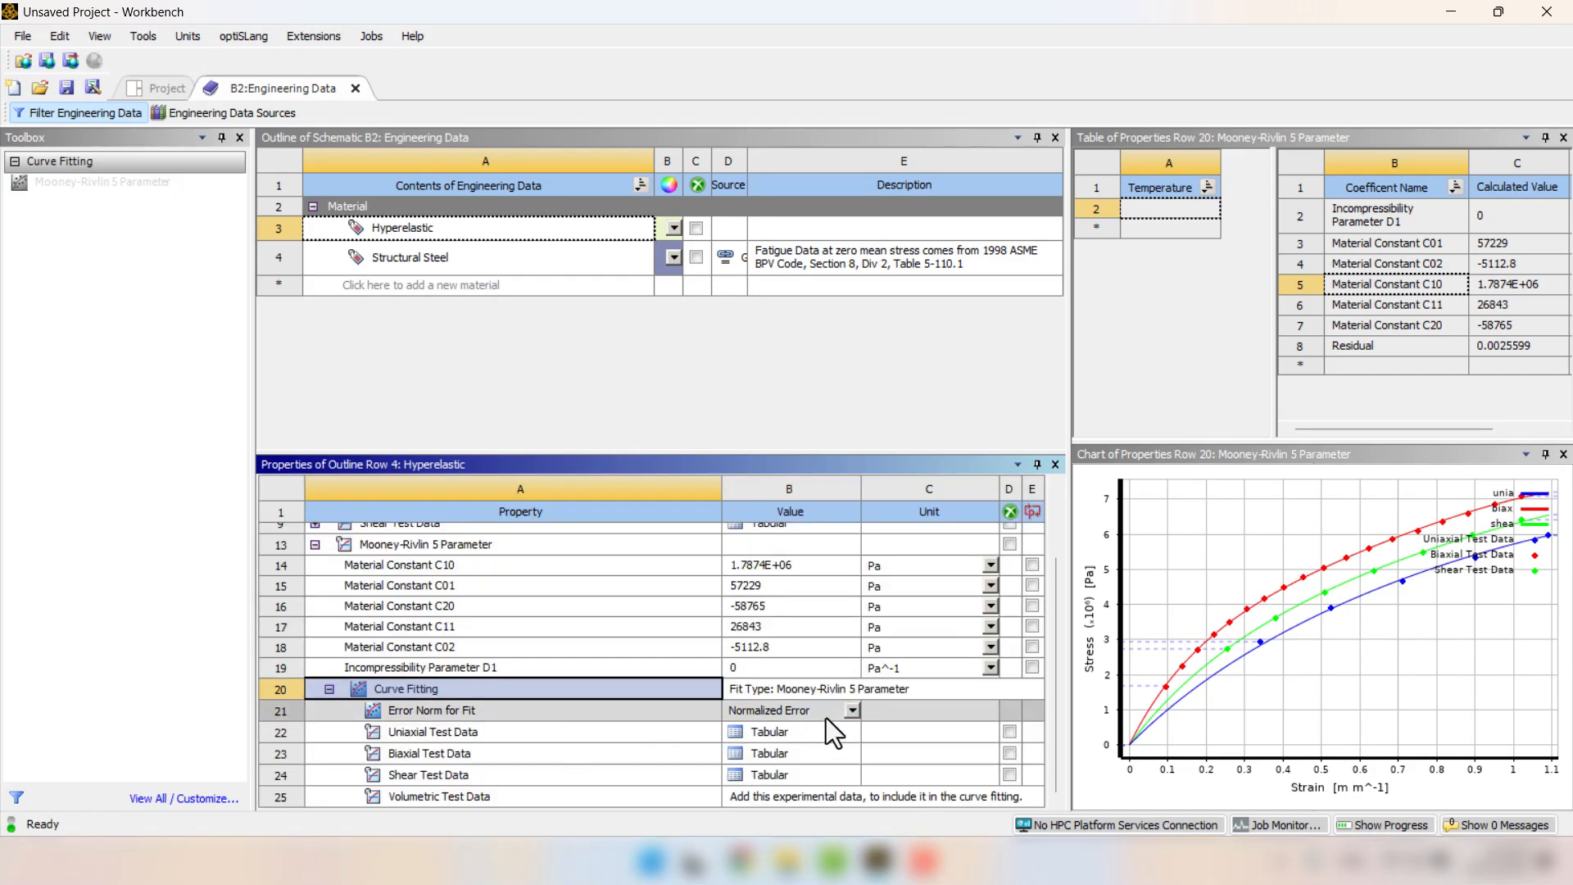
left_click(764, 357)
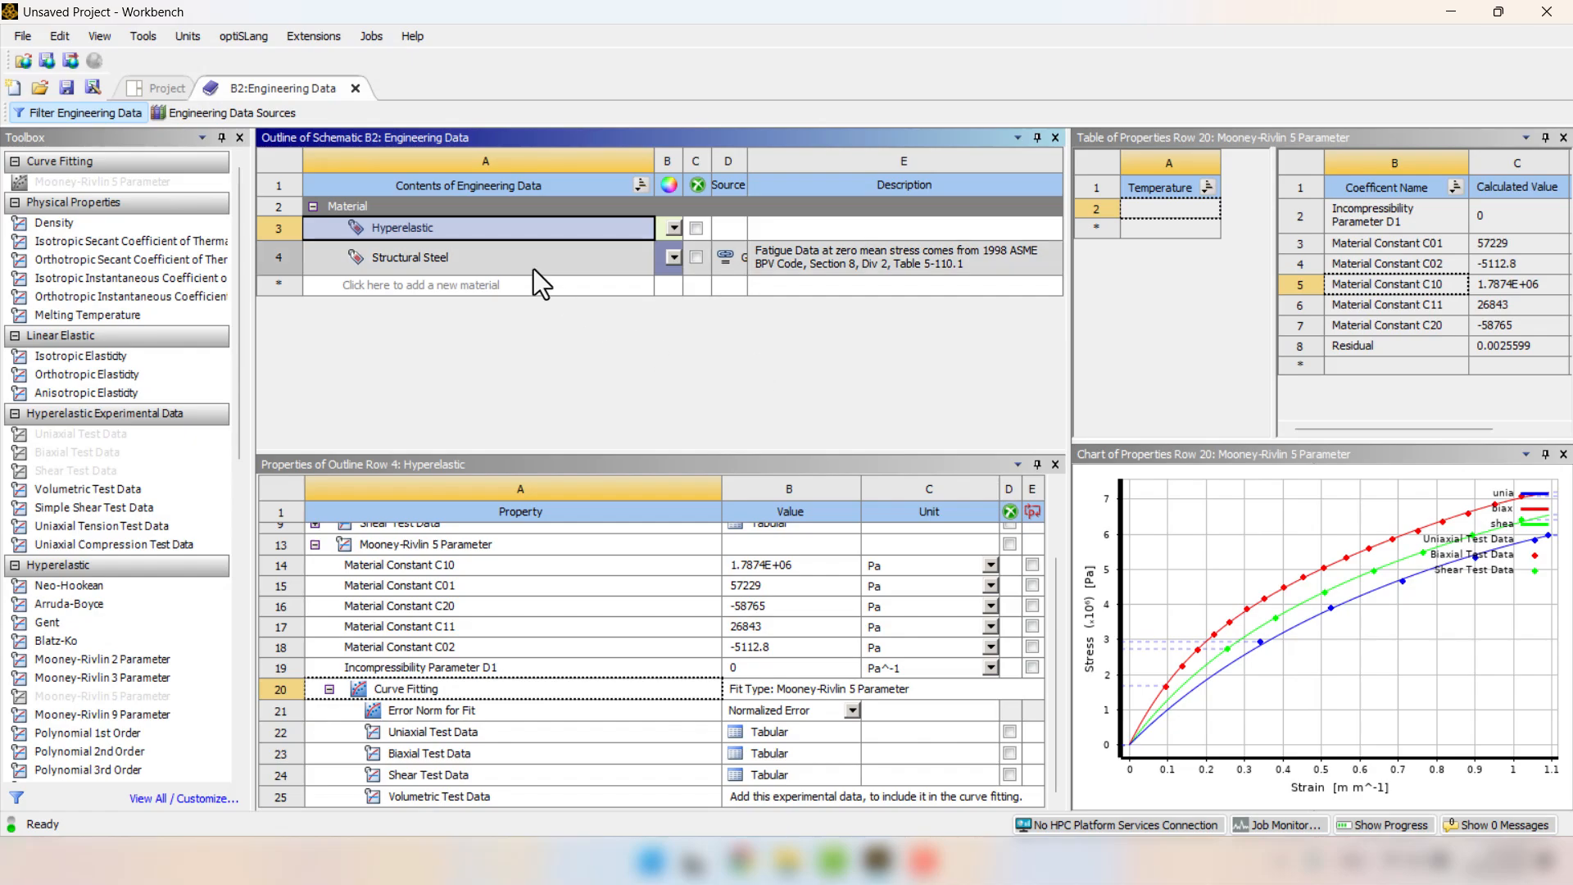
left_click(355, 88)
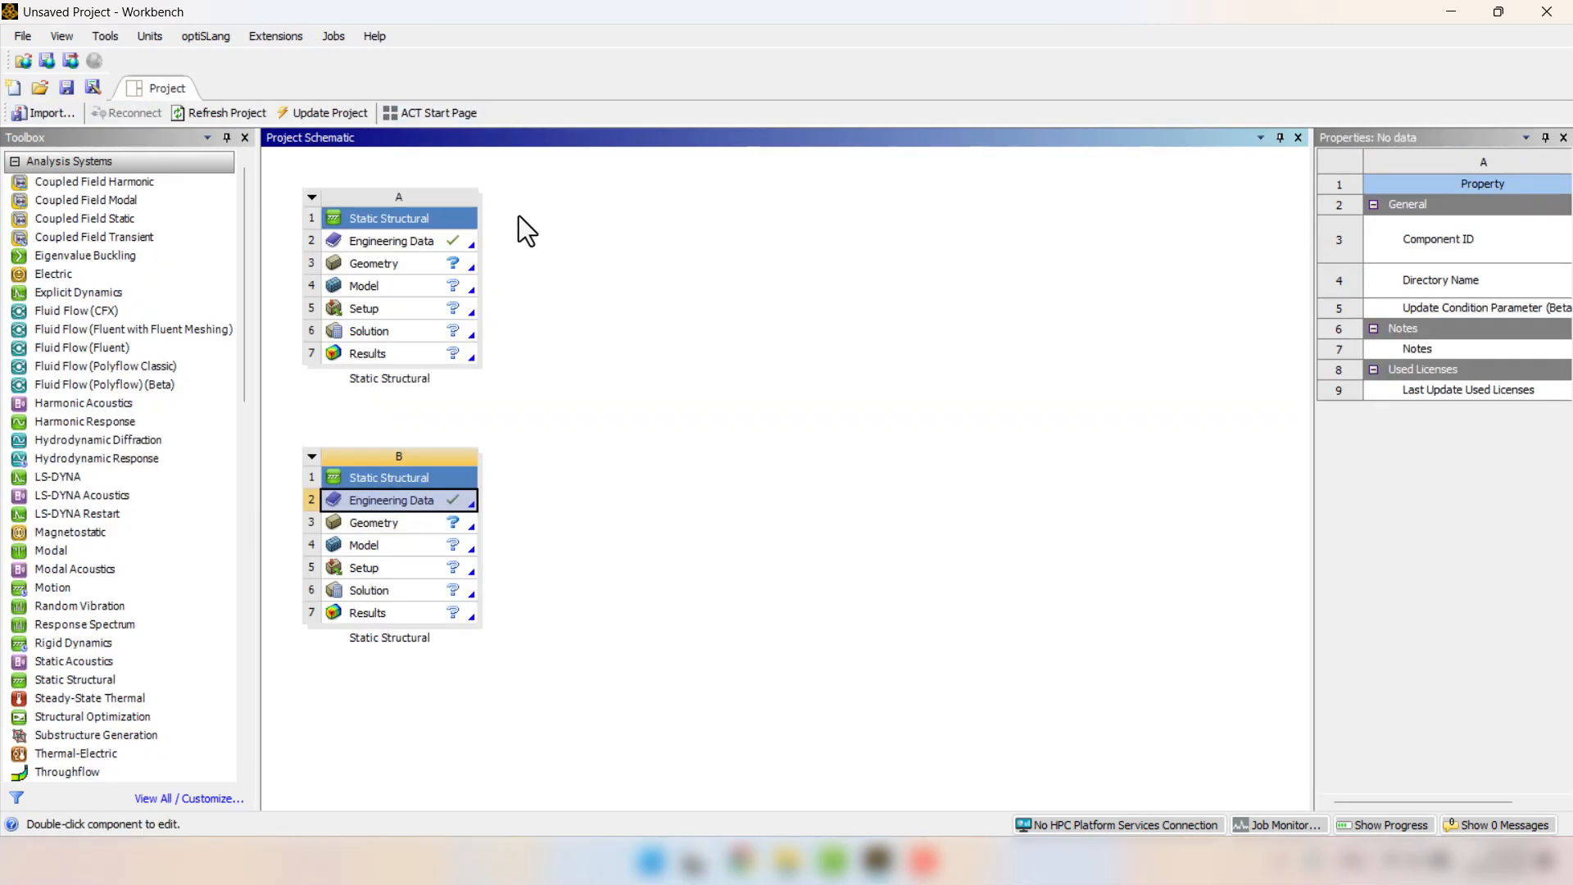
Import Geometry.scdocx as the geometry of Static Structural system B and open its model in Mechanical.
left_click(732, 445)
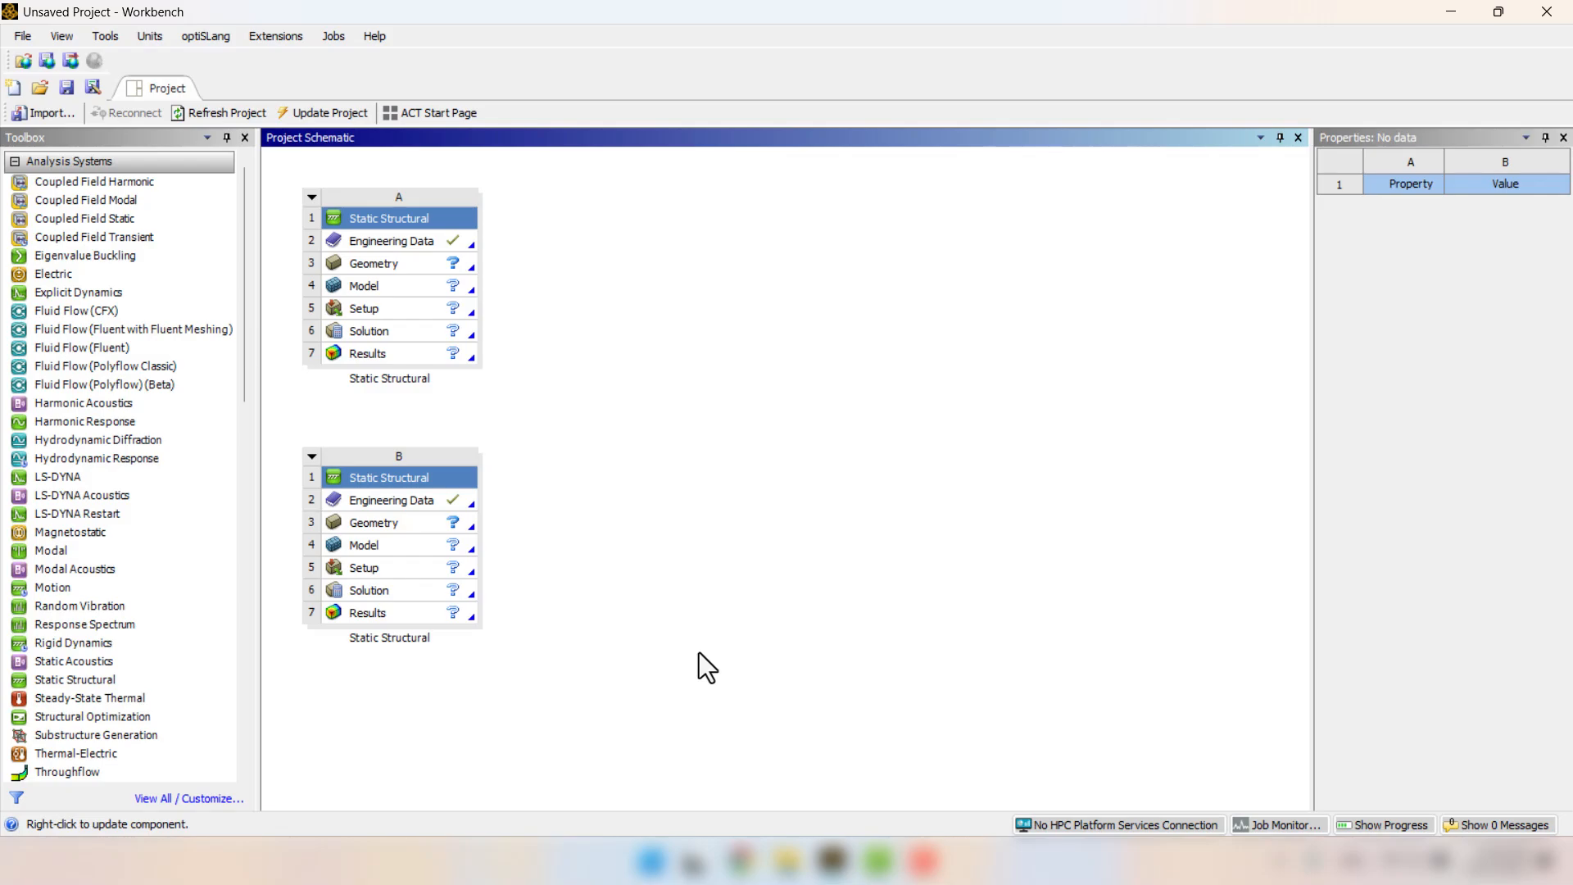
left_click(436, 528)
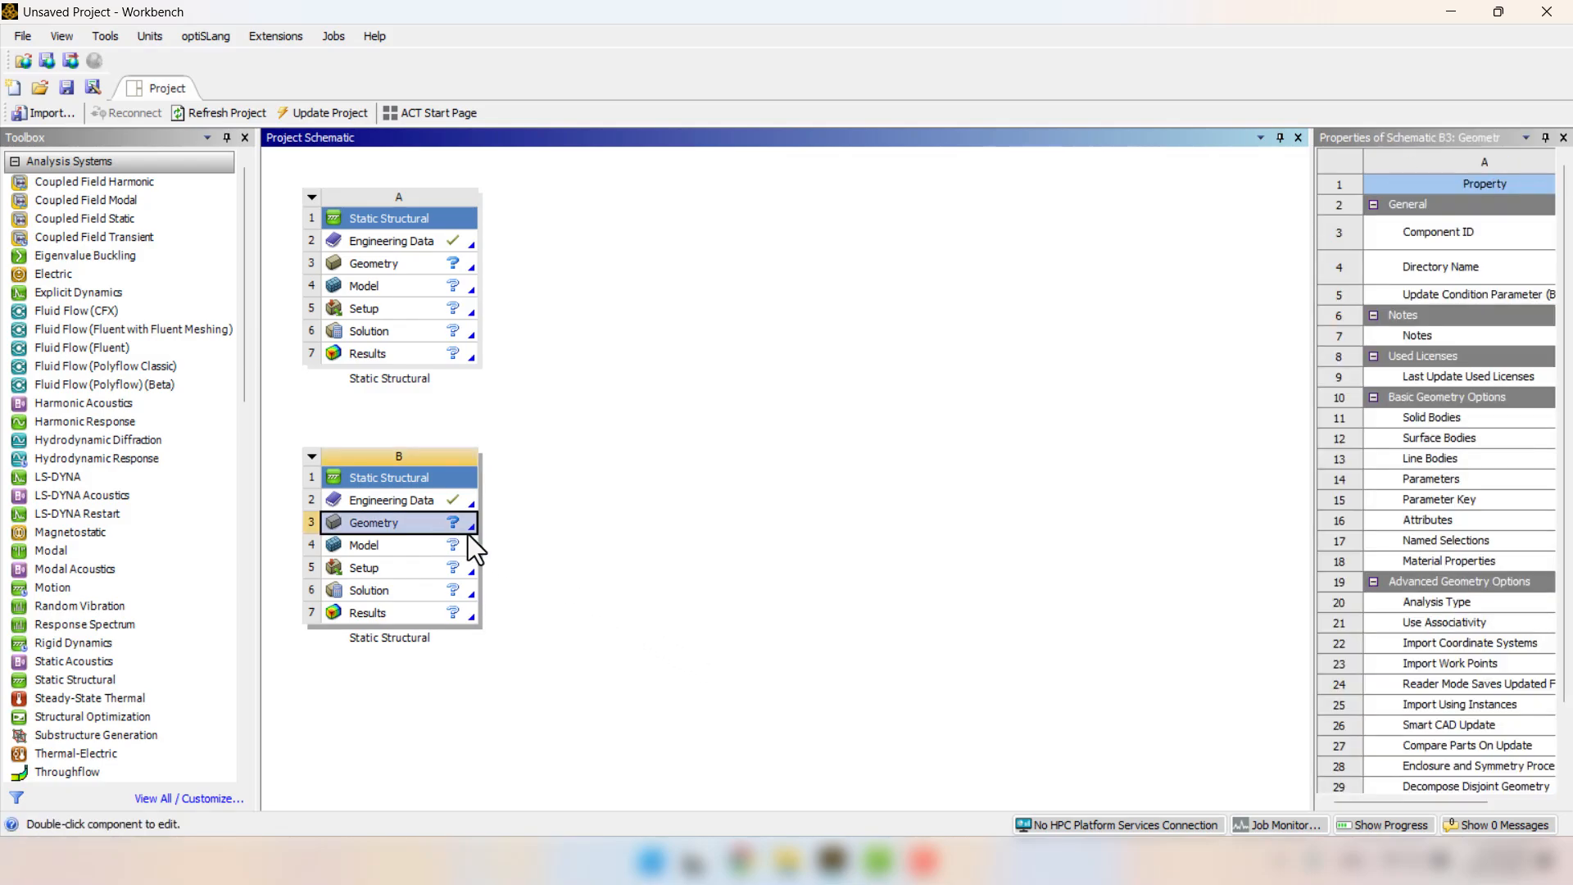
right_click(412, 527)
mouse_move(479, 559)
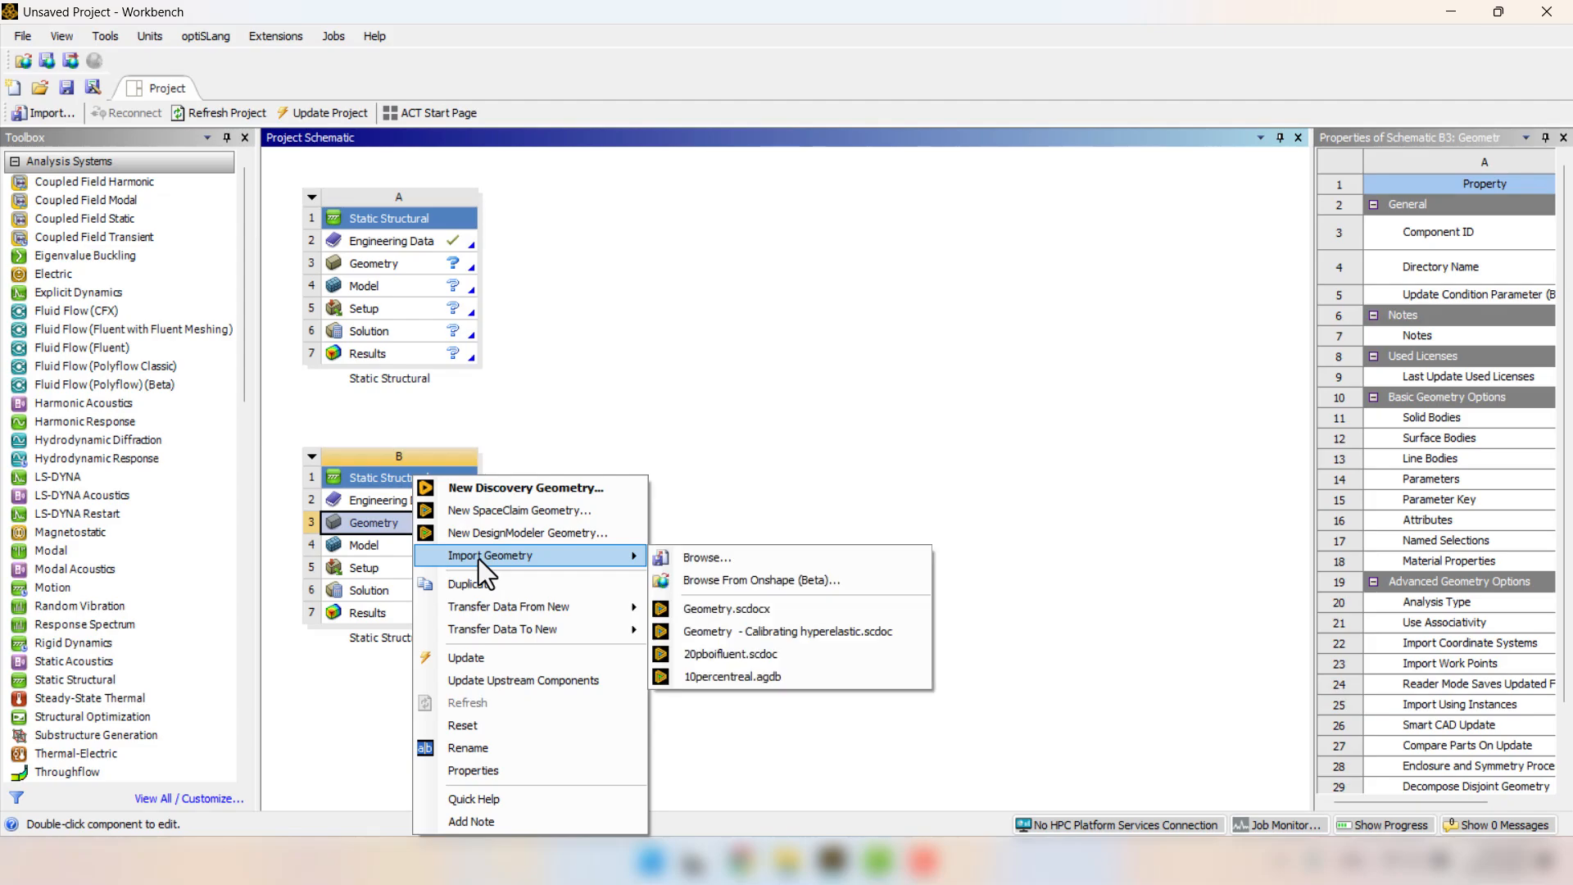
left_click(757, 609)
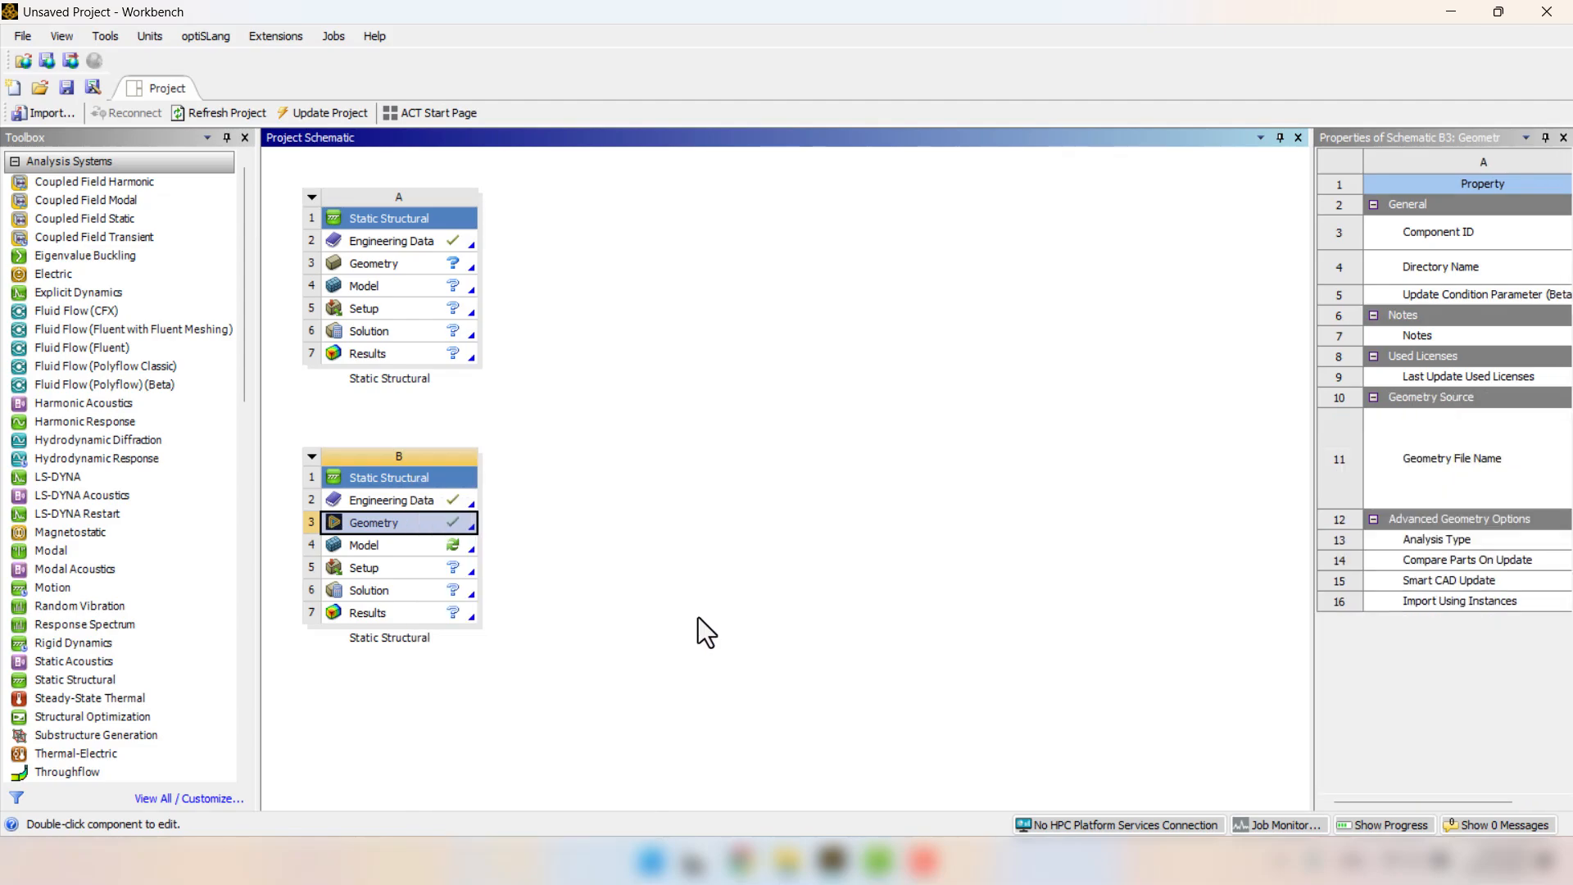
double_click(410, 547)
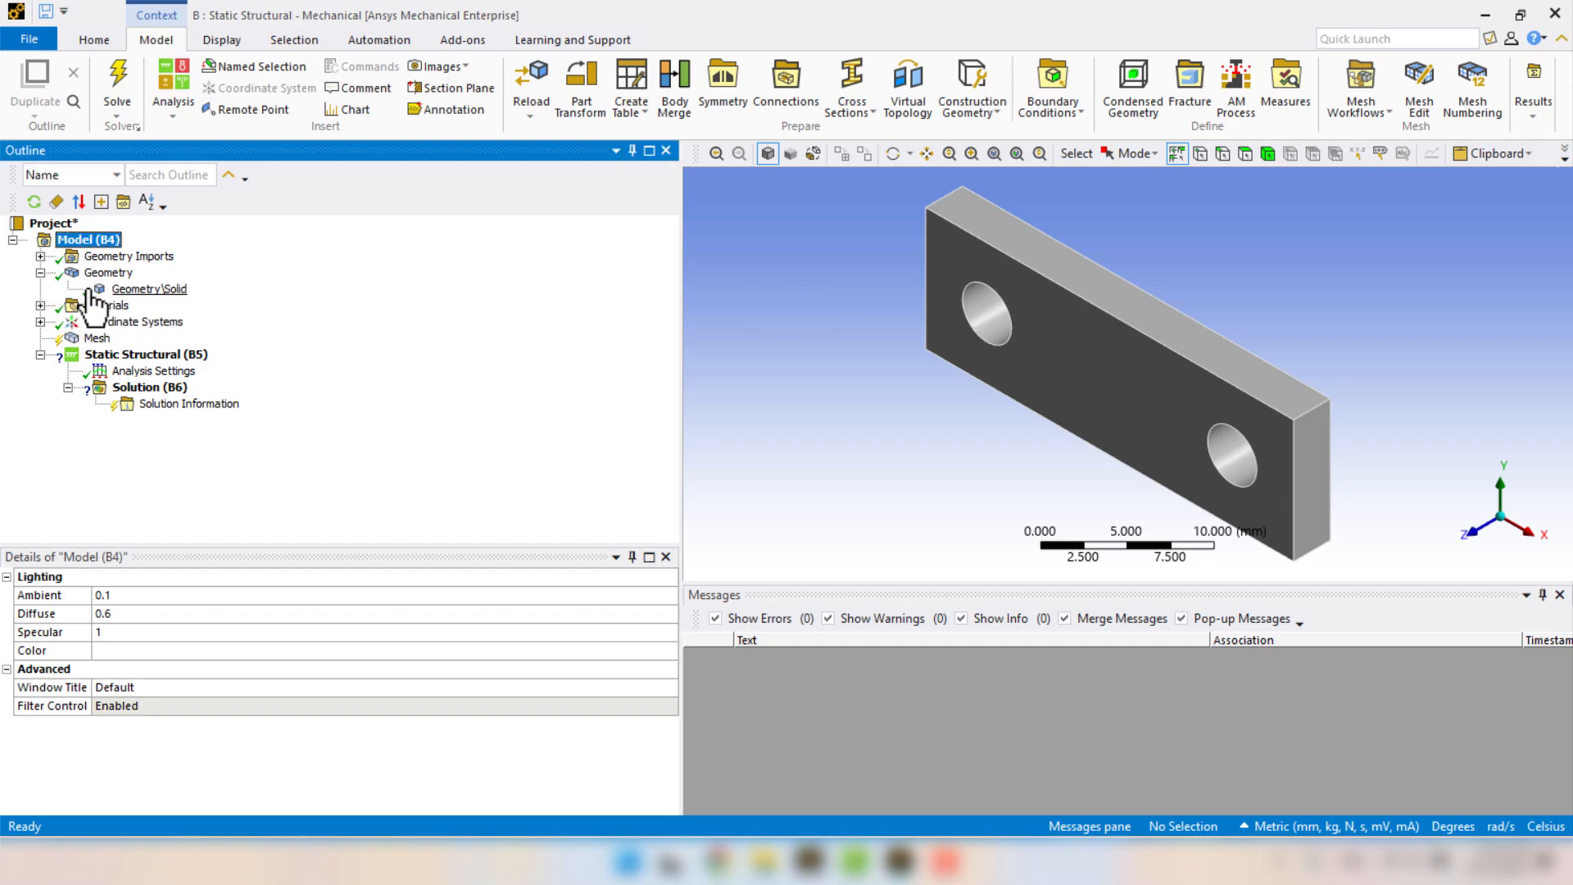
Assign the Hyperelastic material to the Geometry\Solid body.
left_click(177, 291)
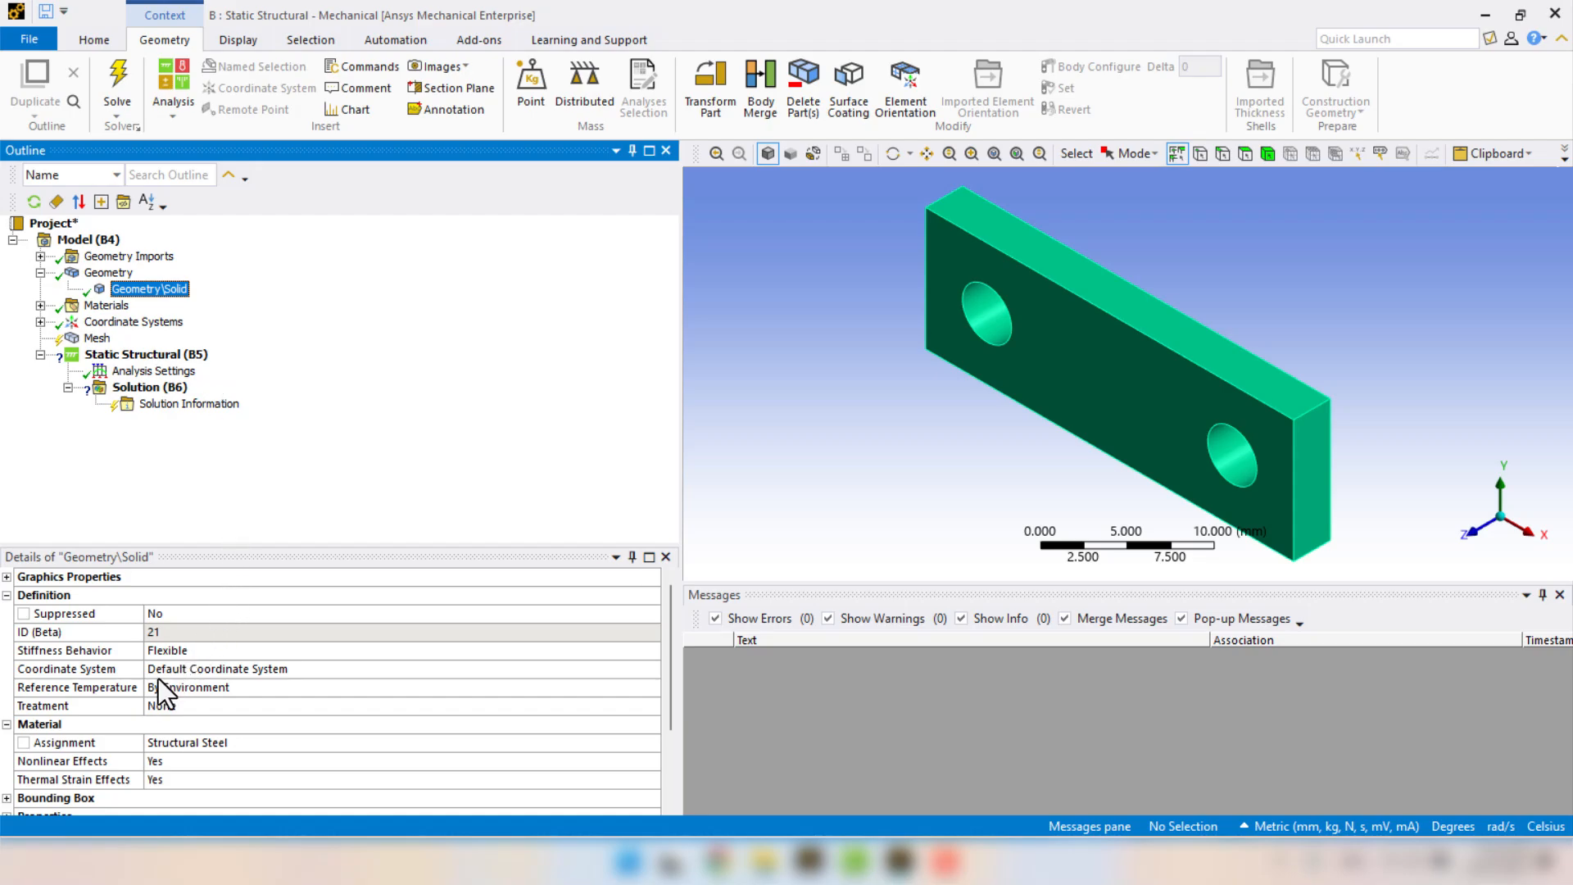
left_click(184, 748)
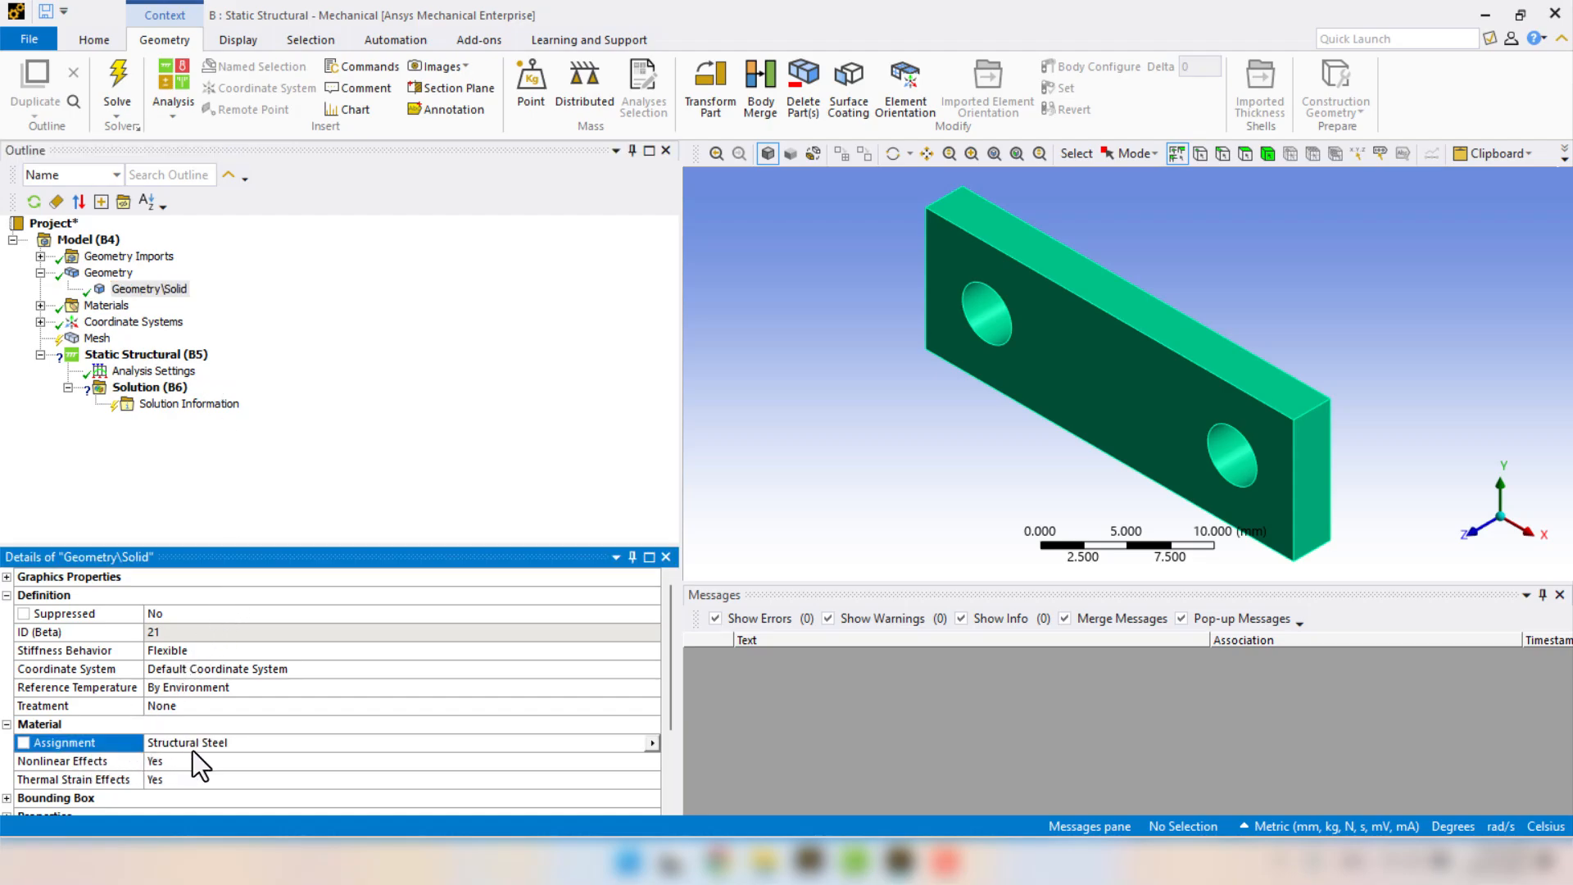
left_click(653, 744)
left_click(741, 487)
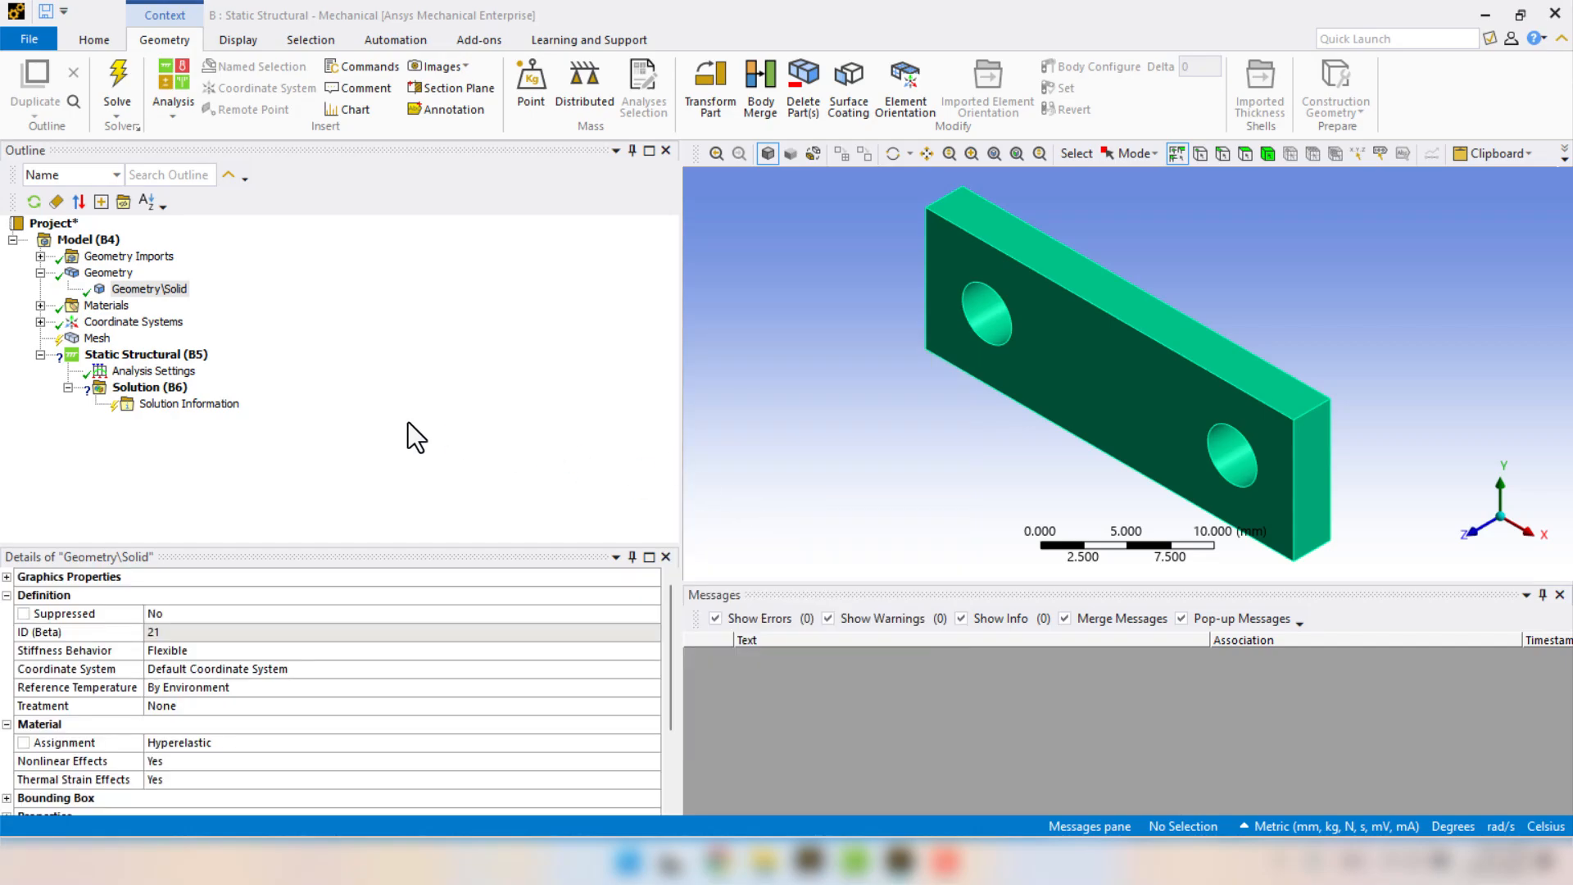
left_click(40, 273)
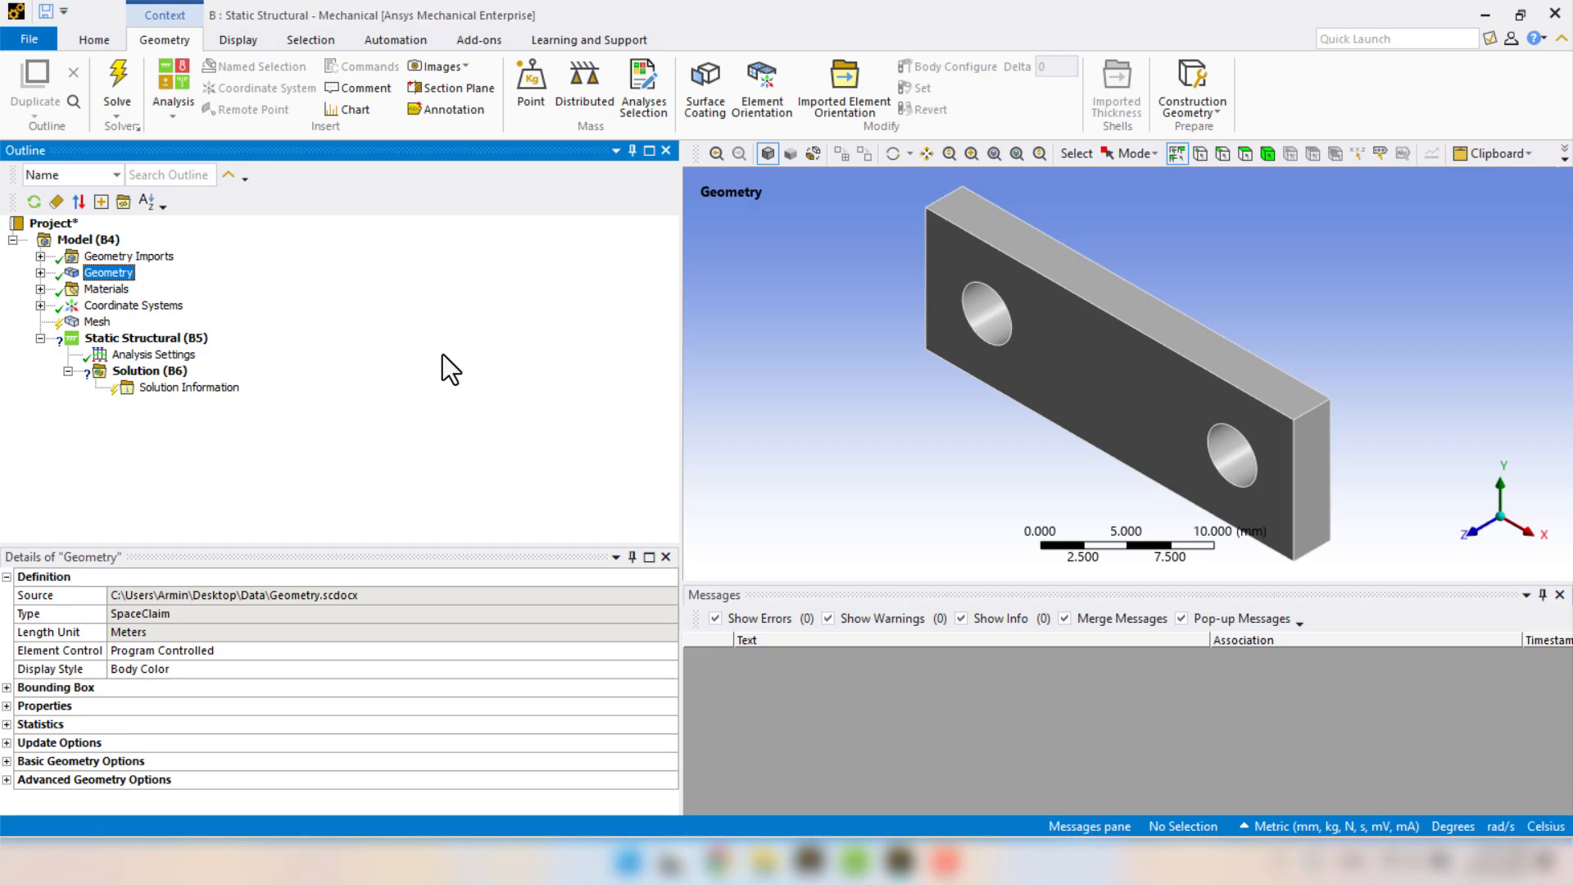
Set the mesh physics preference to Nonlinear Mechanical.
left_click(97, 321)
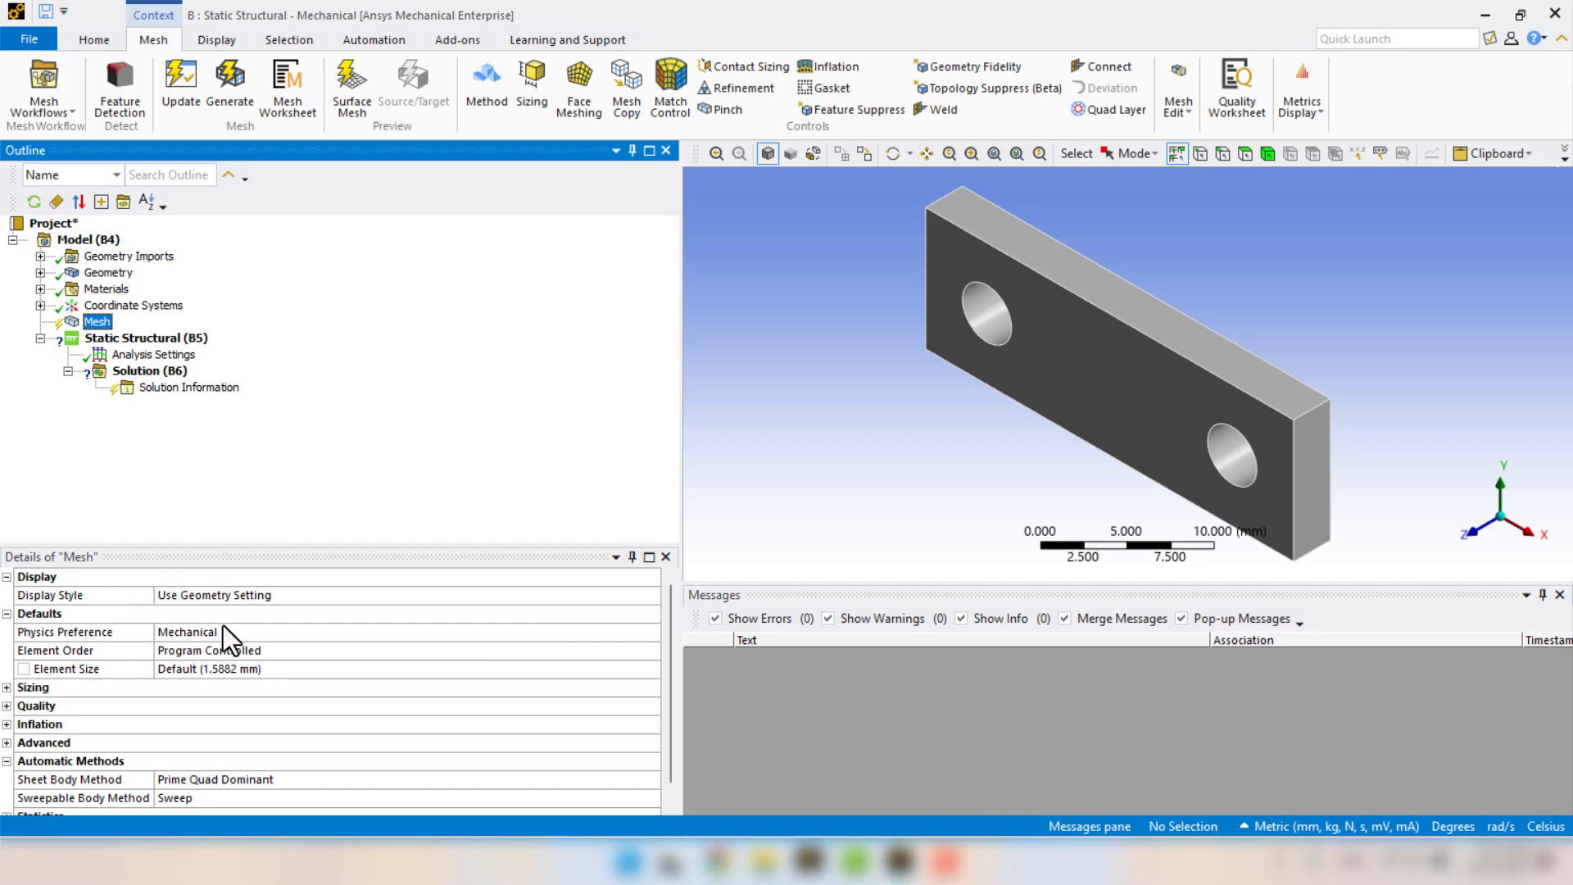
left_click(555, 635)
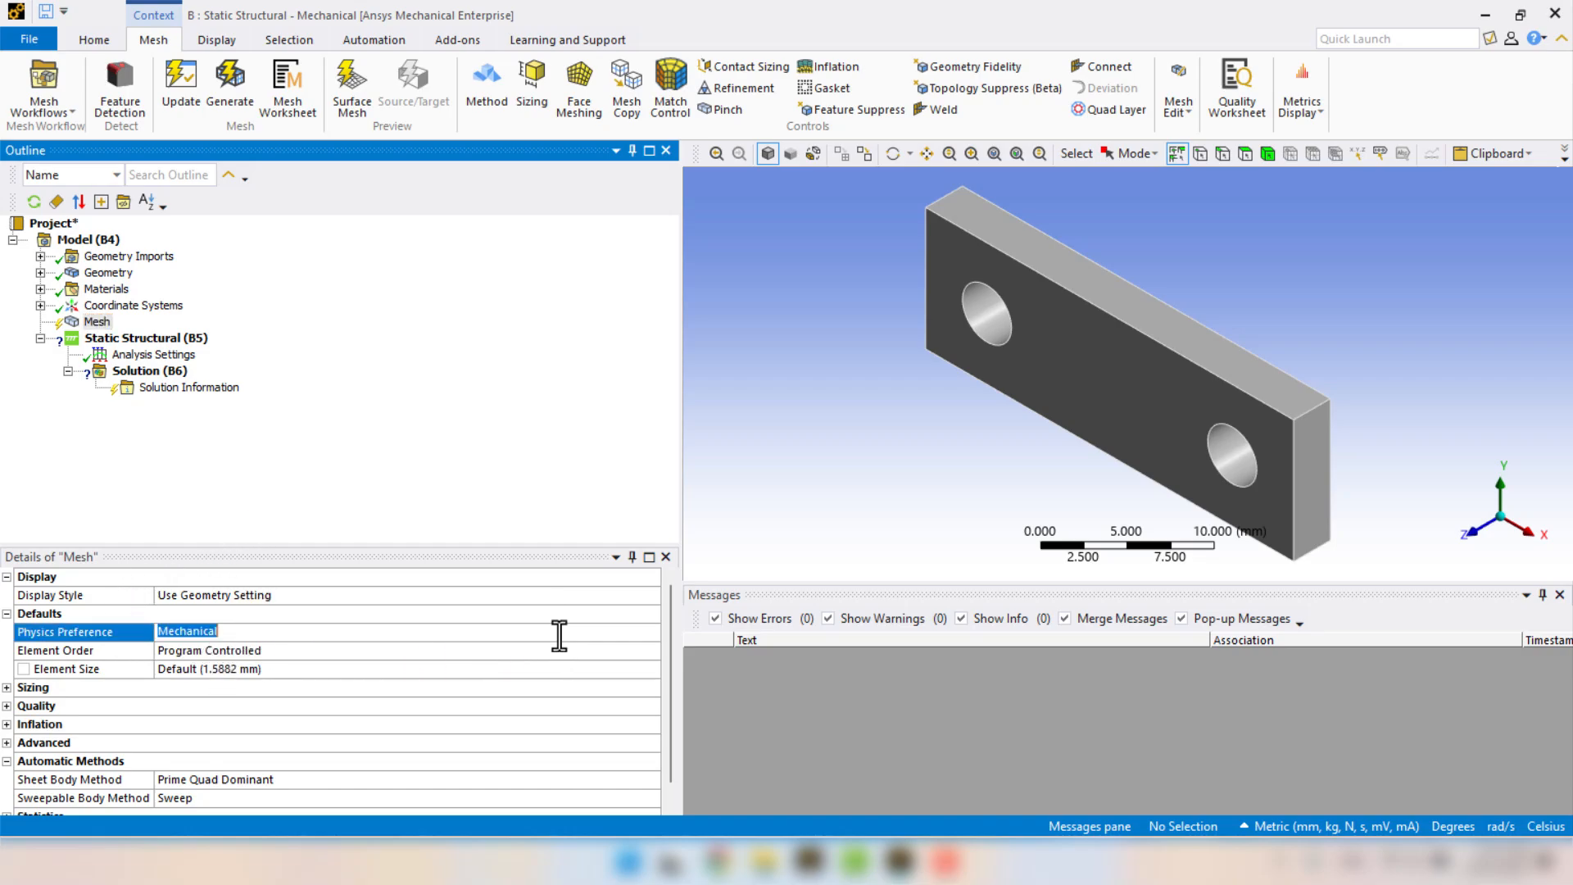
left_click(649, 635)
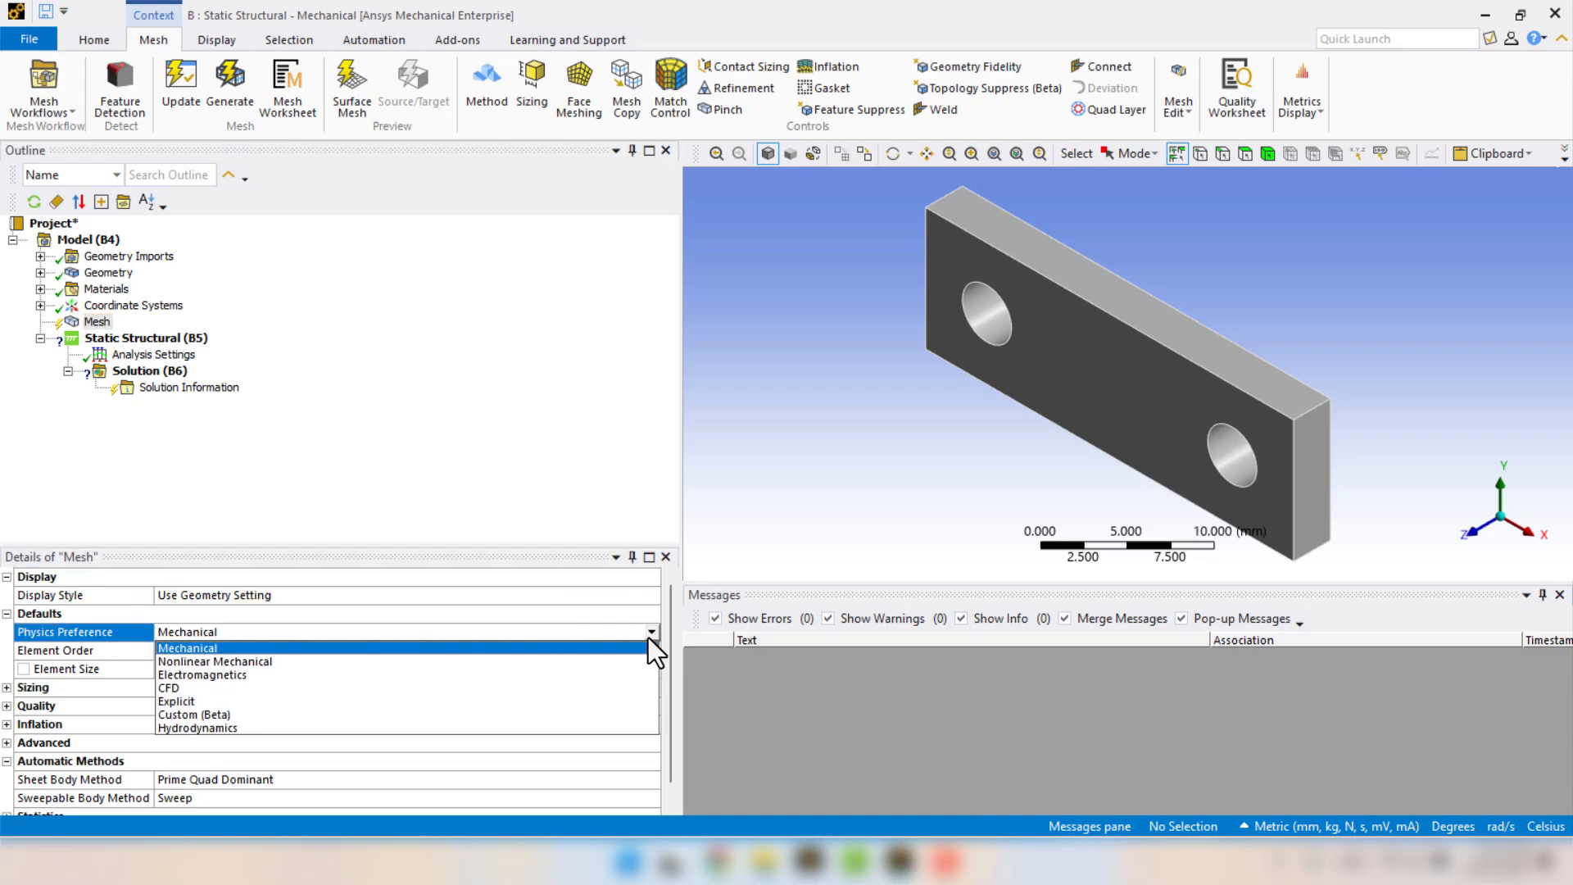
left_click(259, 665)
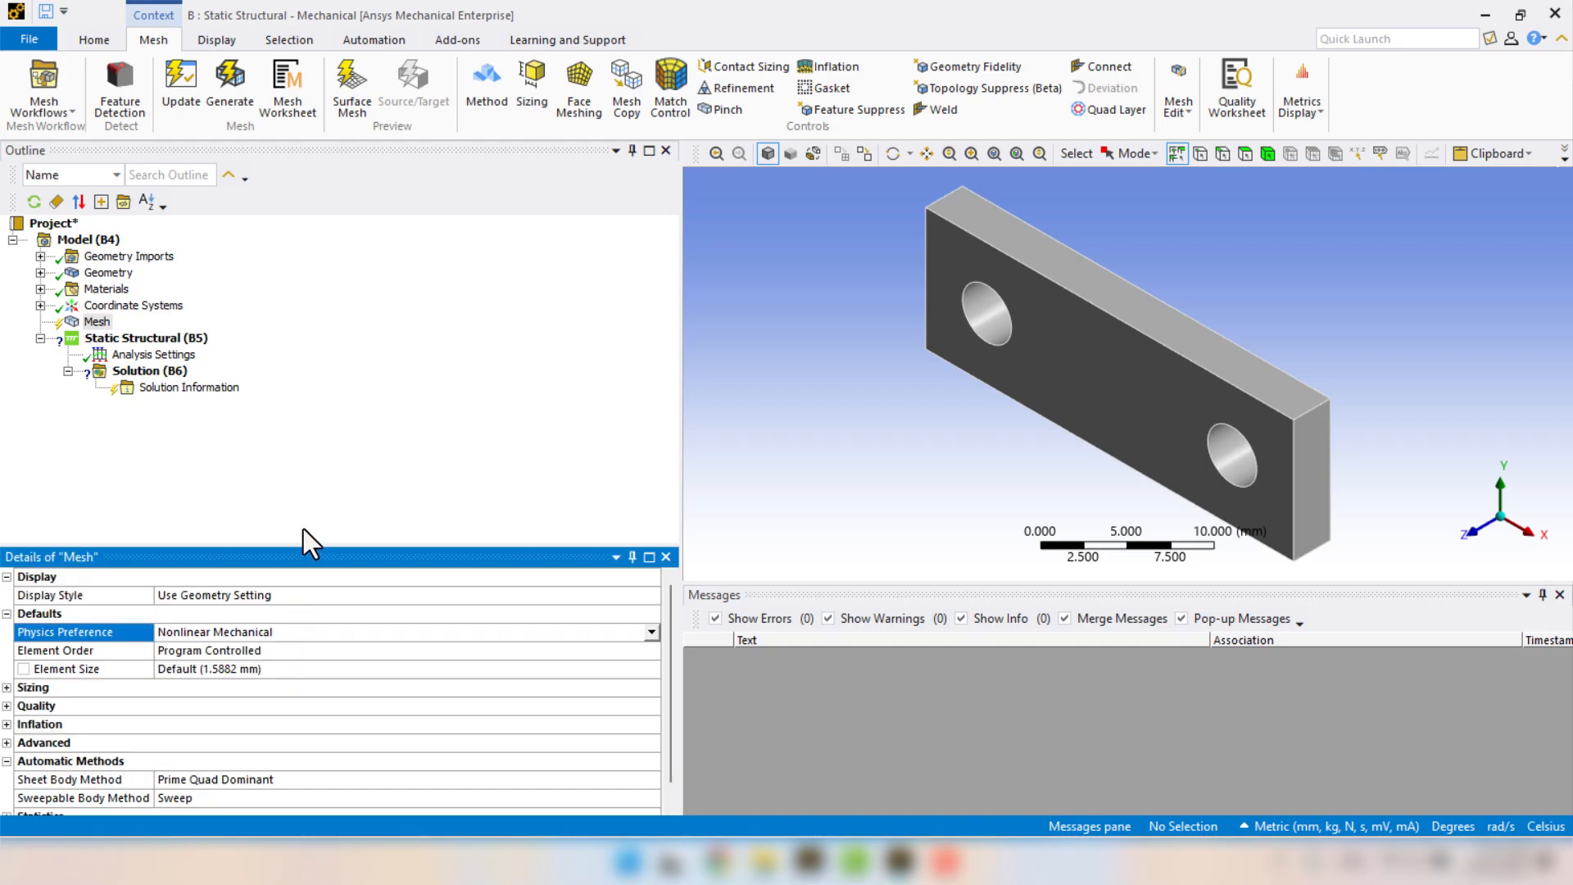
Set the mesh element size to 1 mm, generate the mesh and show it from the +Z direction.
left_click(265, 674)
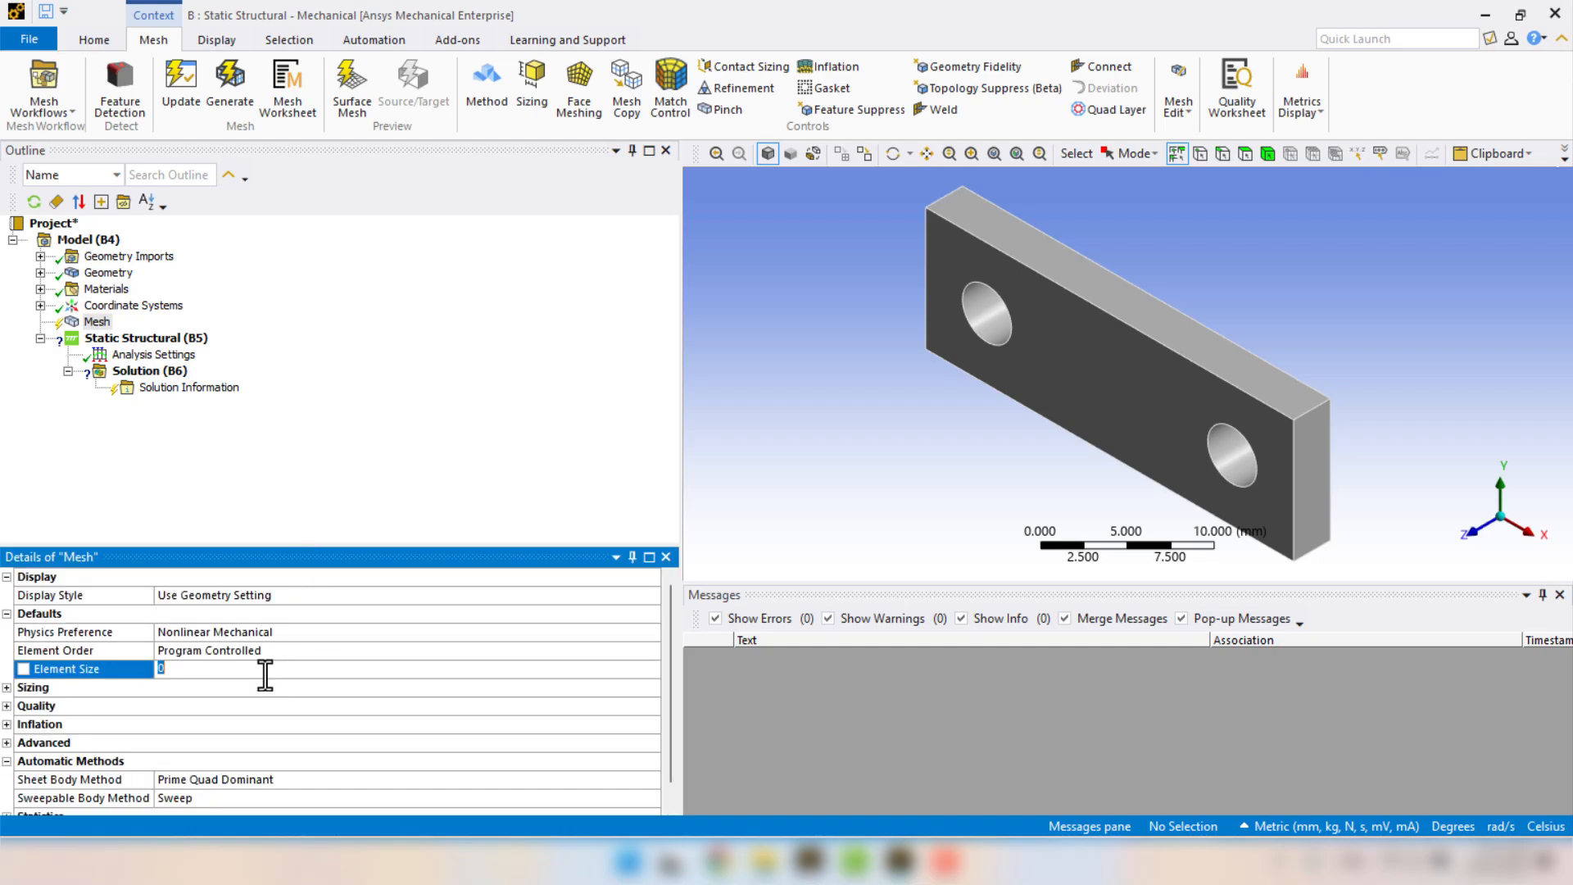
type("1")
key("Return")
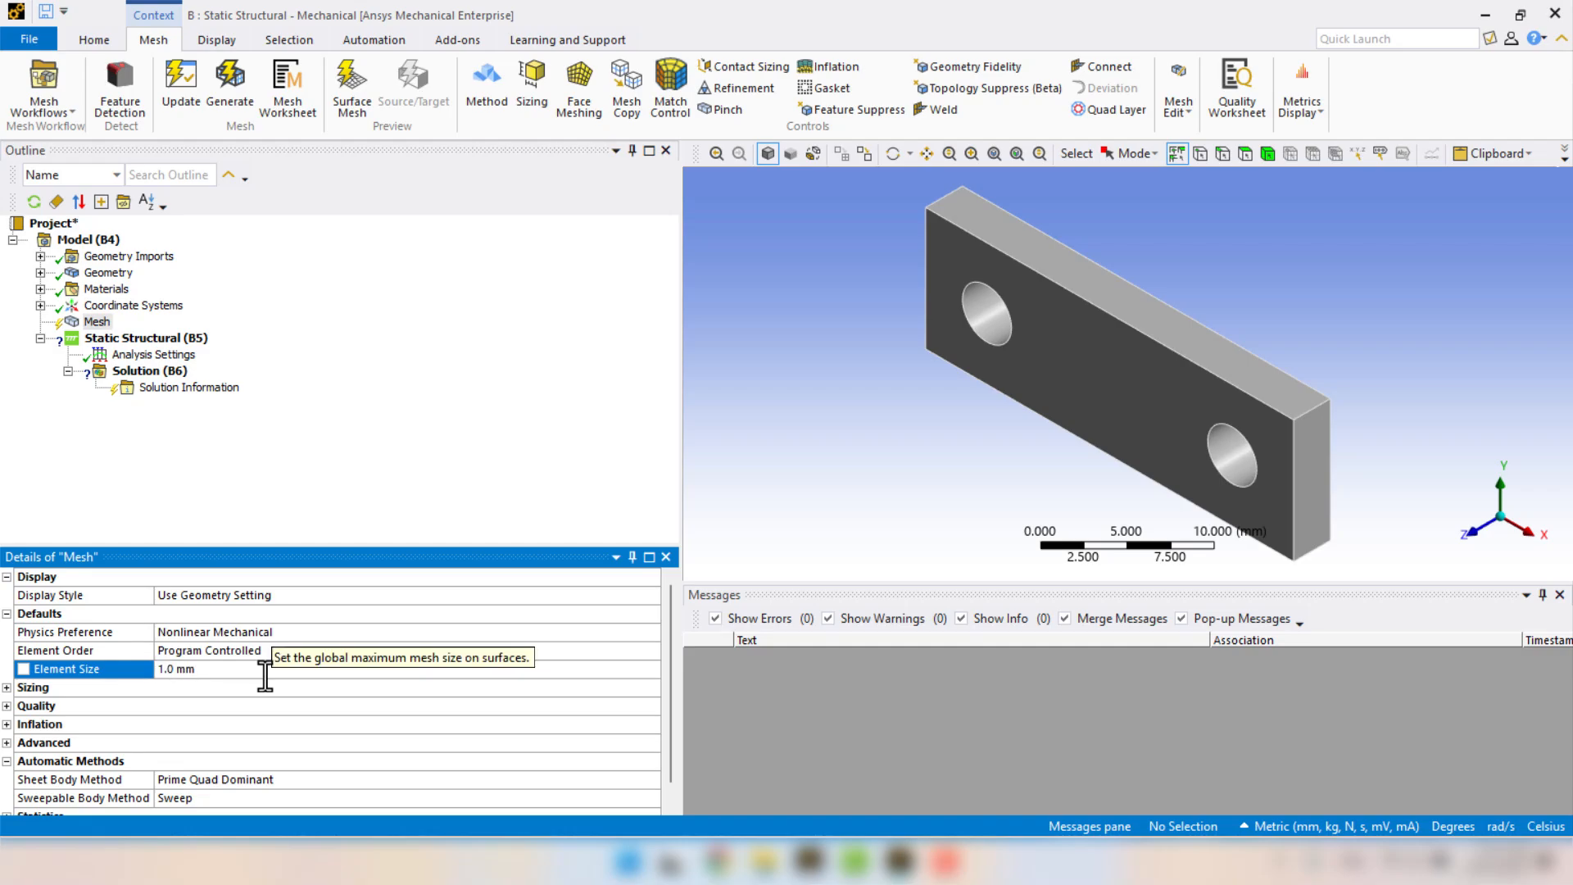
right_click(96, 322)
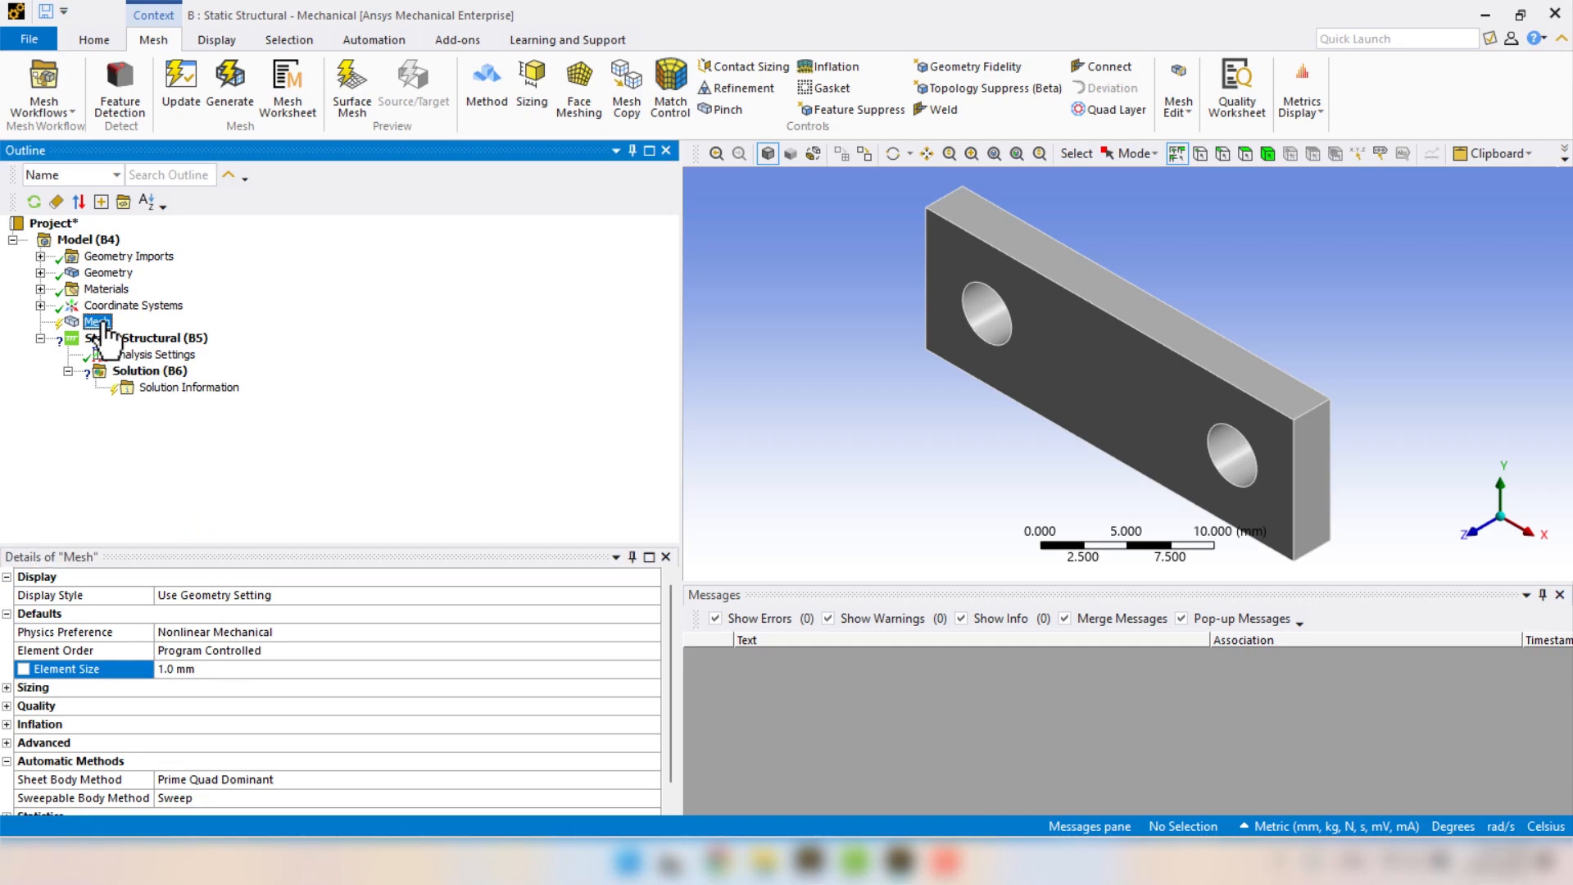
left_click(145, 408)
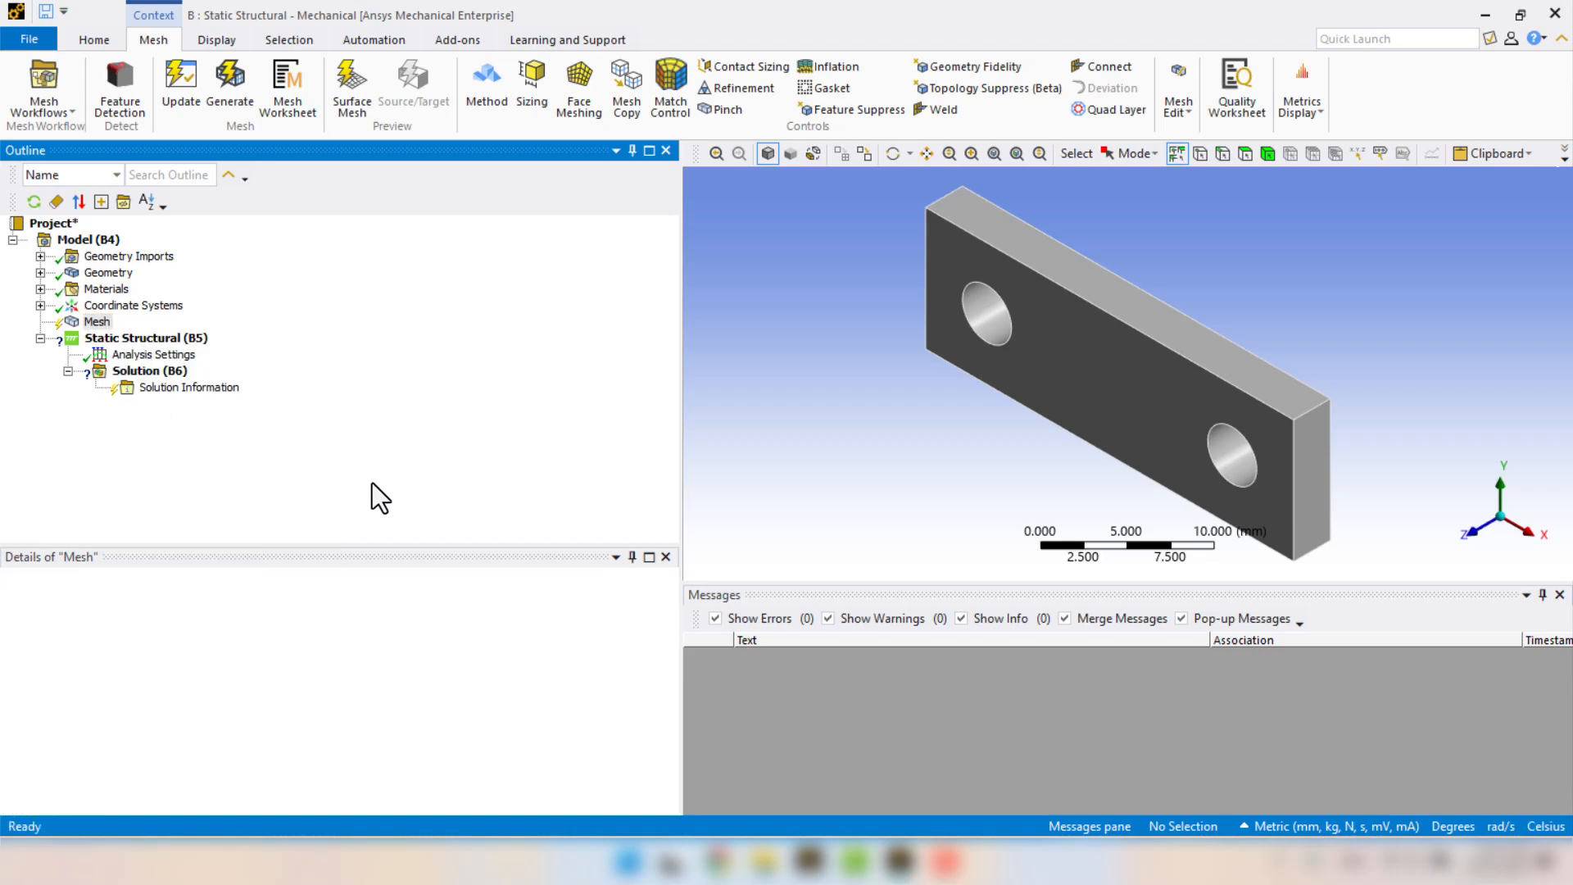
left_click(1473, 531)
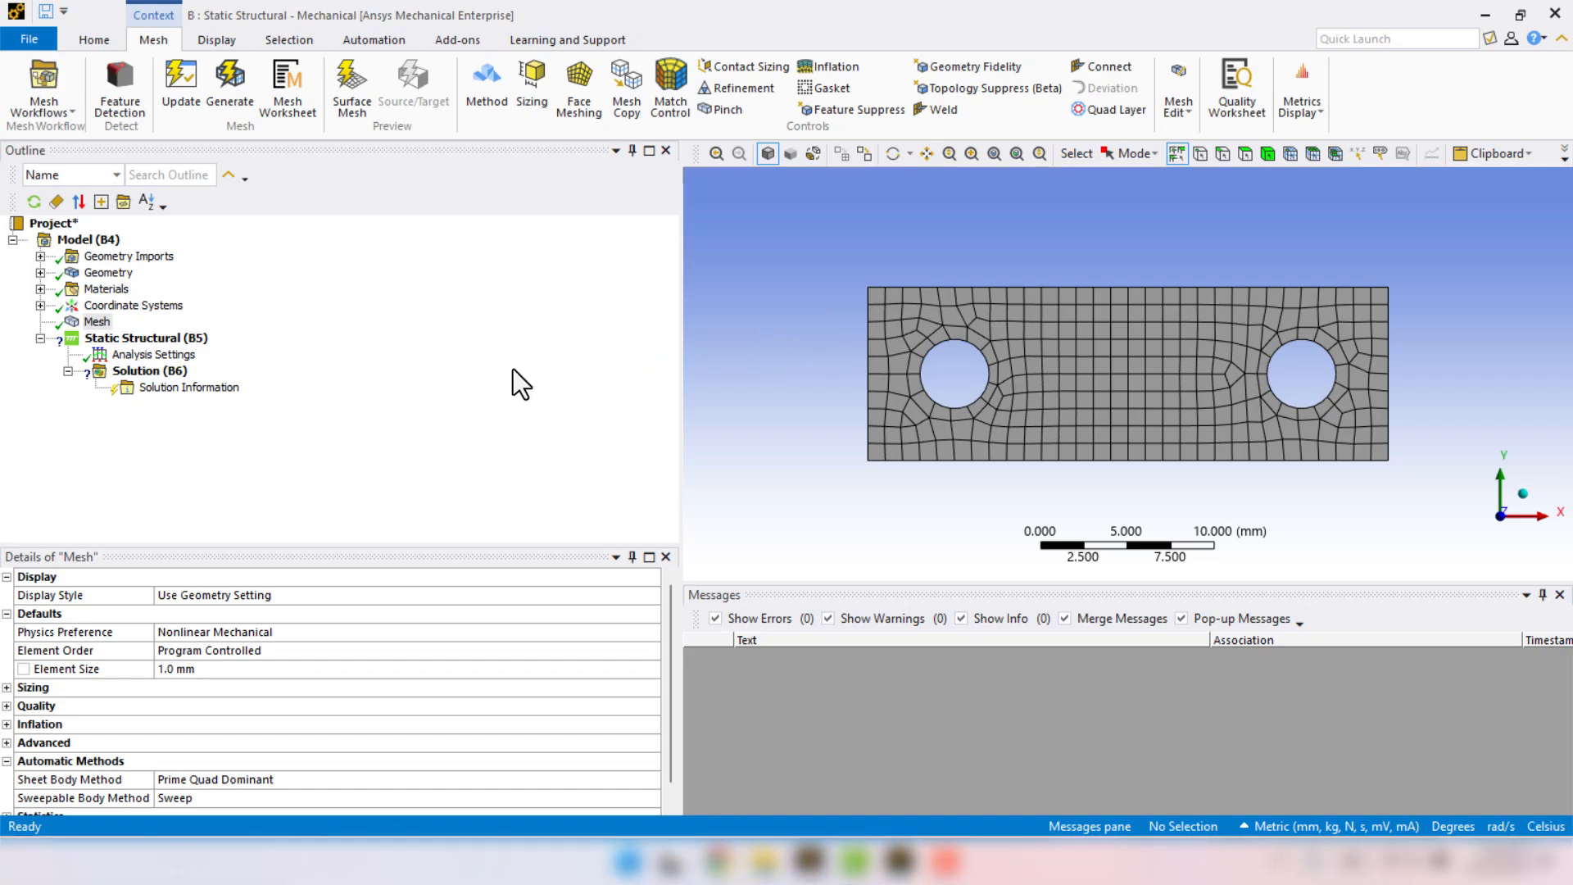
Insert a Remote Displacement in the Static Structural analysis, scoped to the cylindrical face of the plate's left hole.
right_click(131, 341)
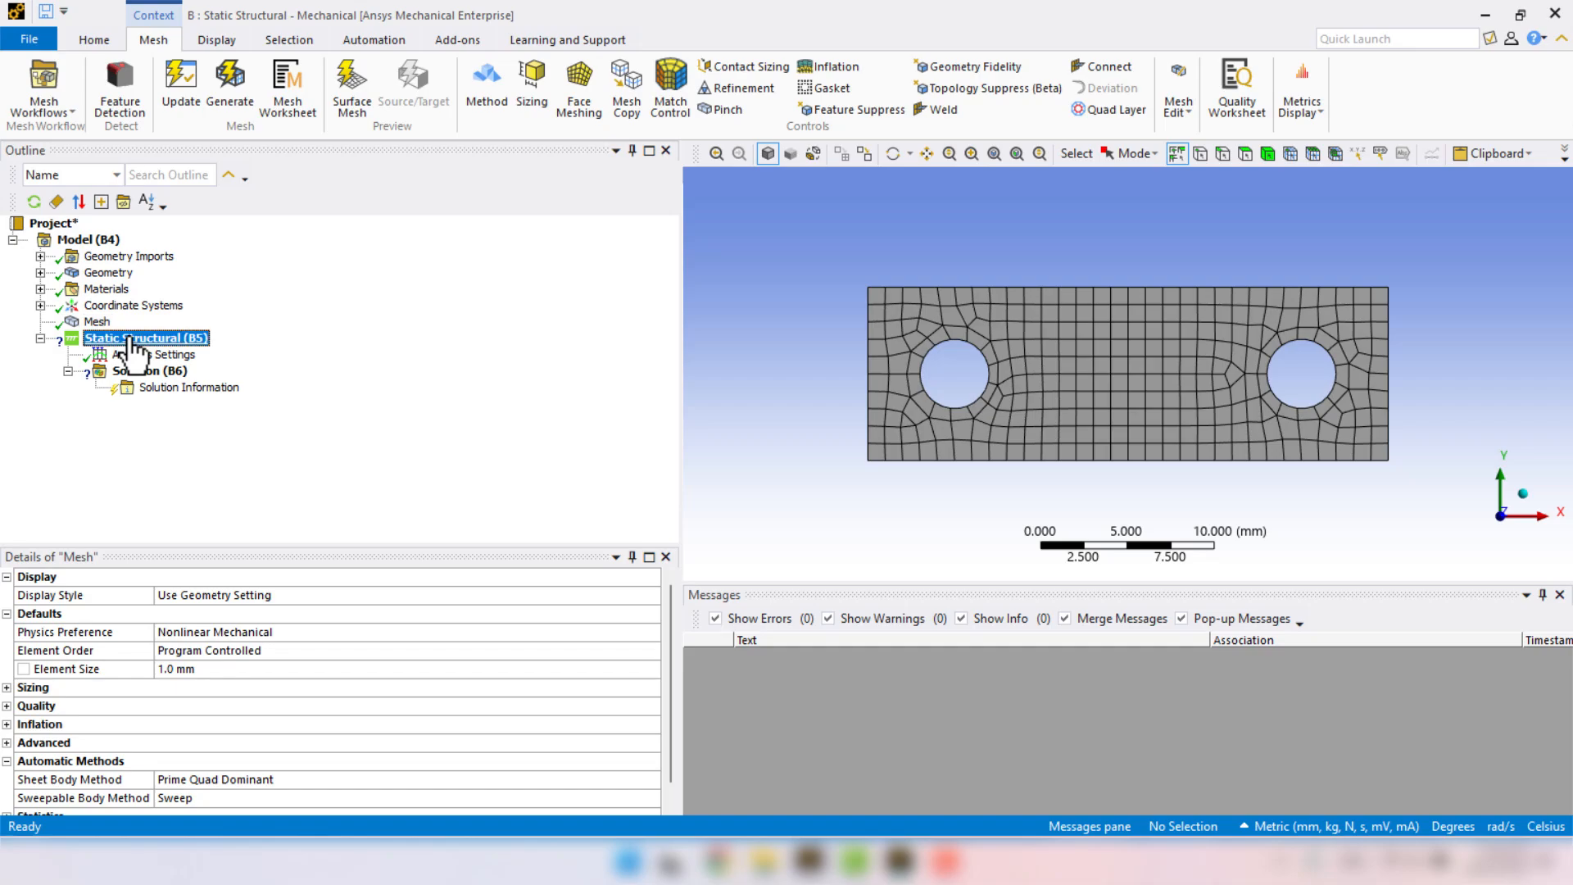
mouse_move(141, 343)
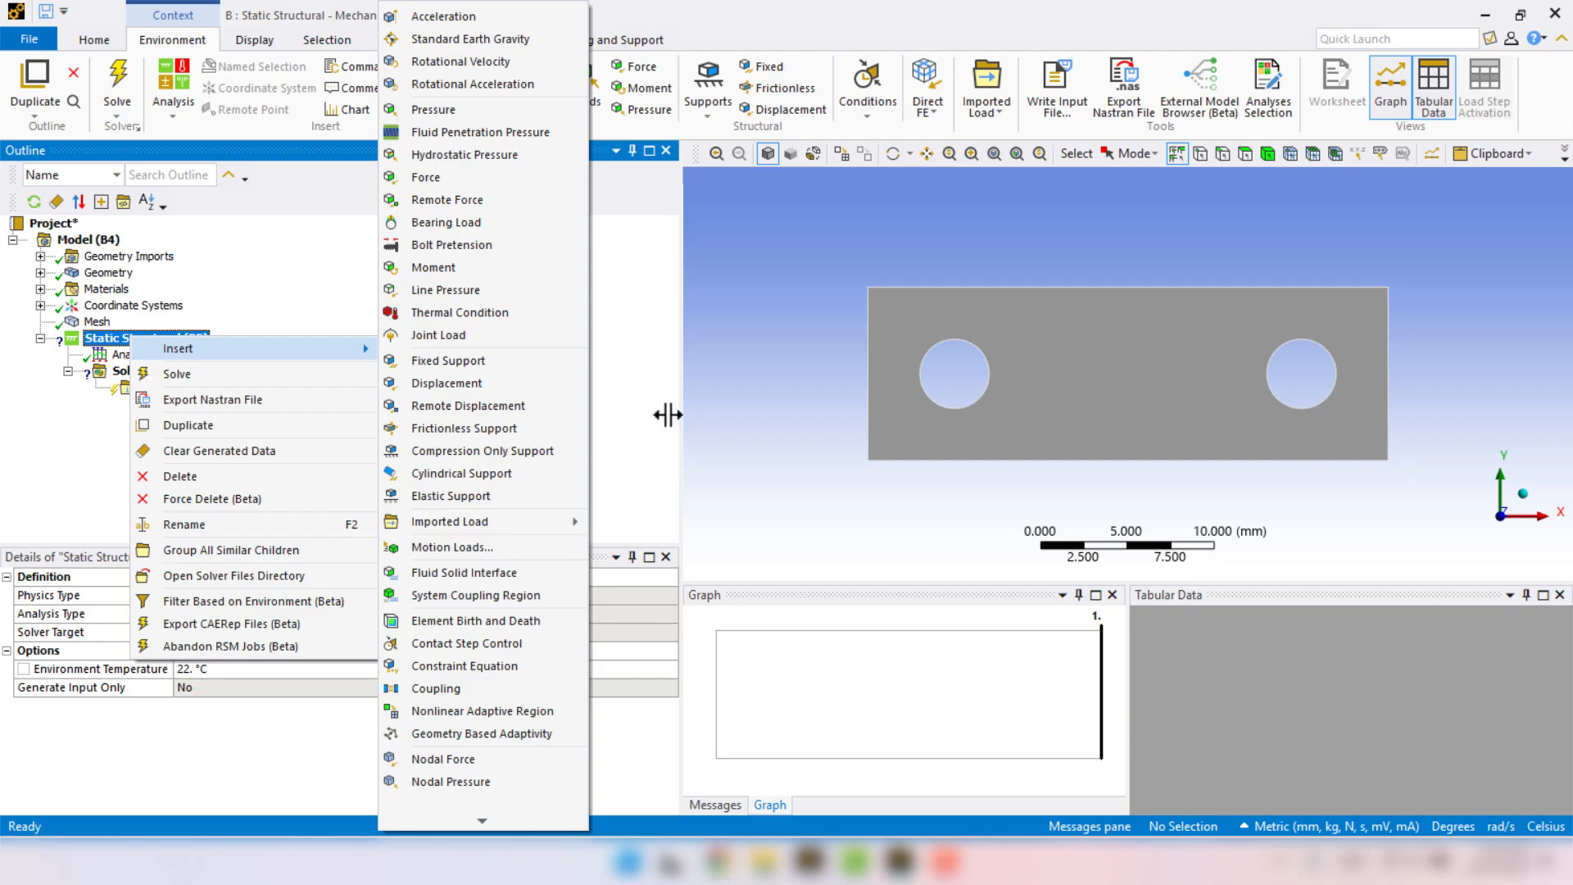
left_click(526, 405)
middle_click_drag(828, 381, 742, 403)
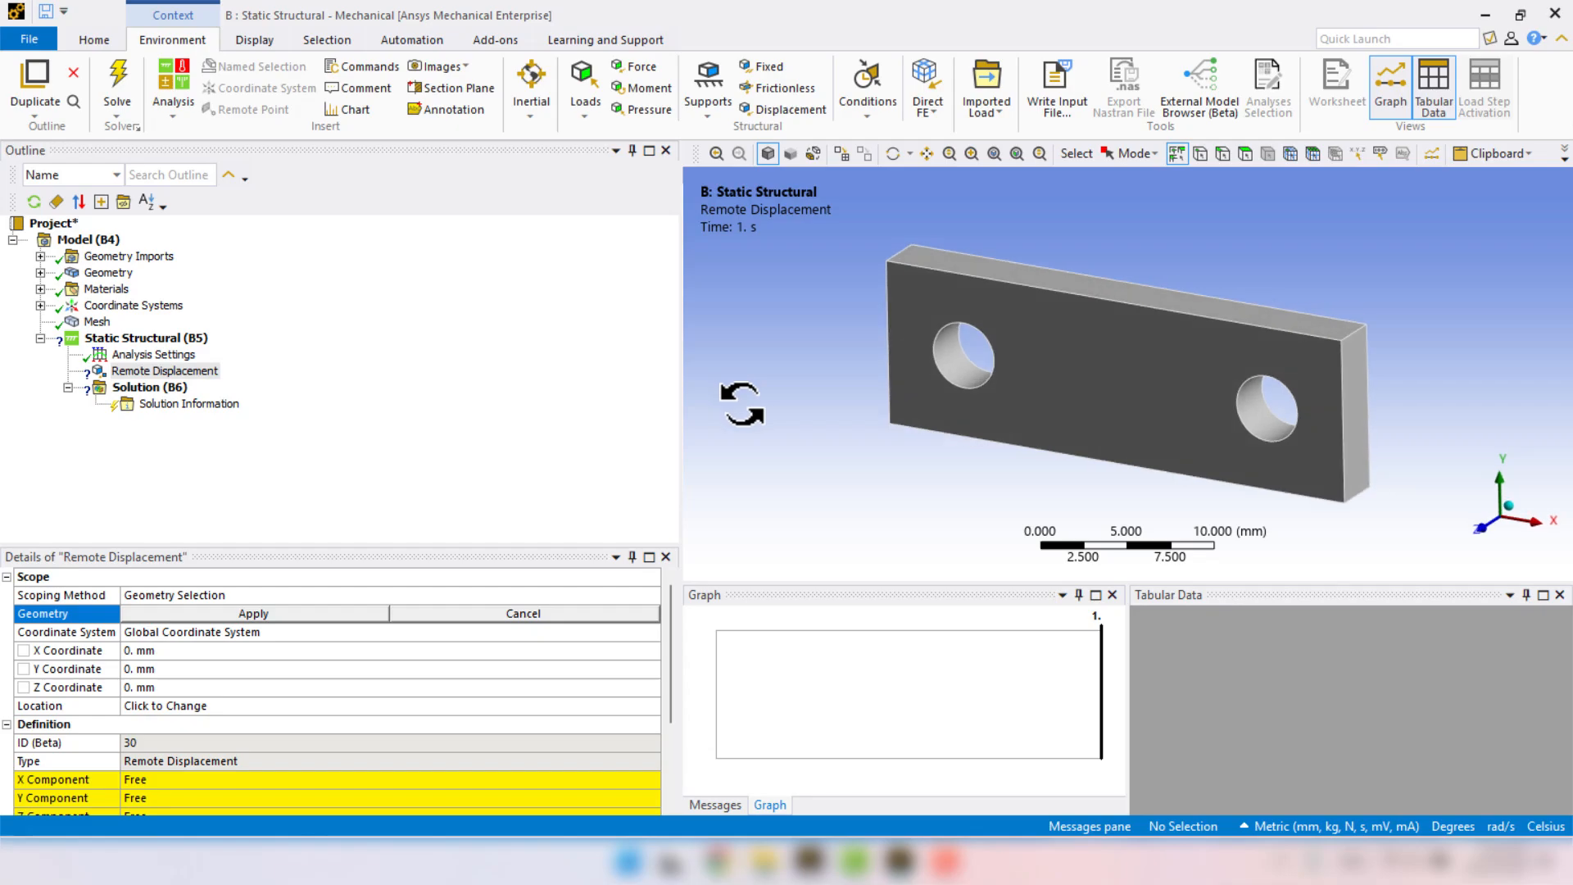
left_click(952, 368)
left_click(250, 615)
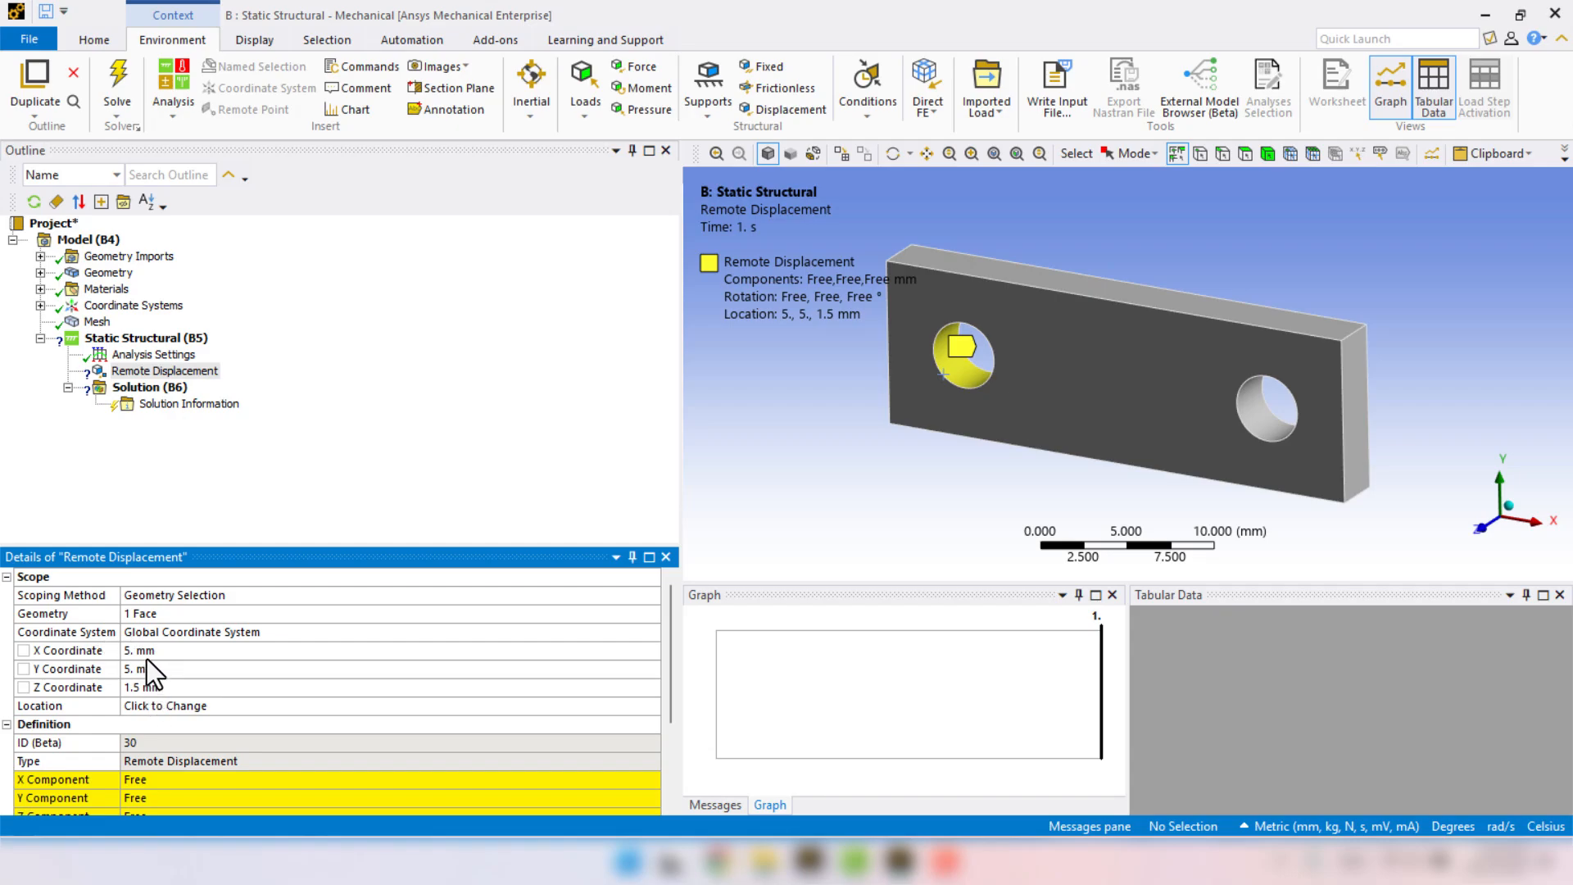
Set the X, Y and Z components of the left hole's remote displacement to 0 mm.
scroll(148, 660, "down", 2)
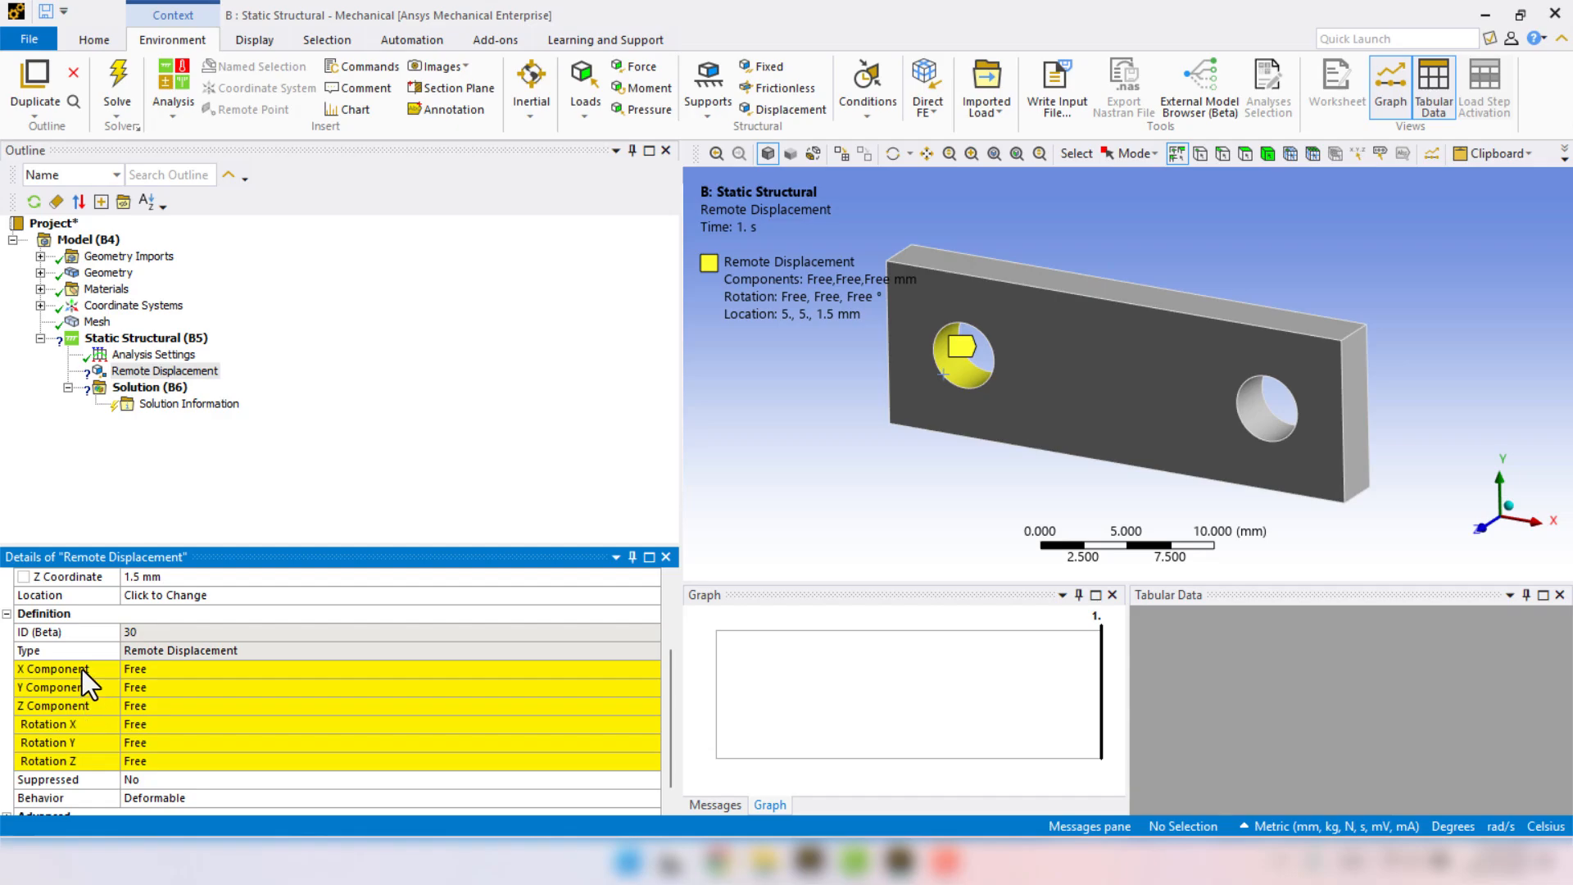
left_click(179, 668)
type("0")
key("Return")
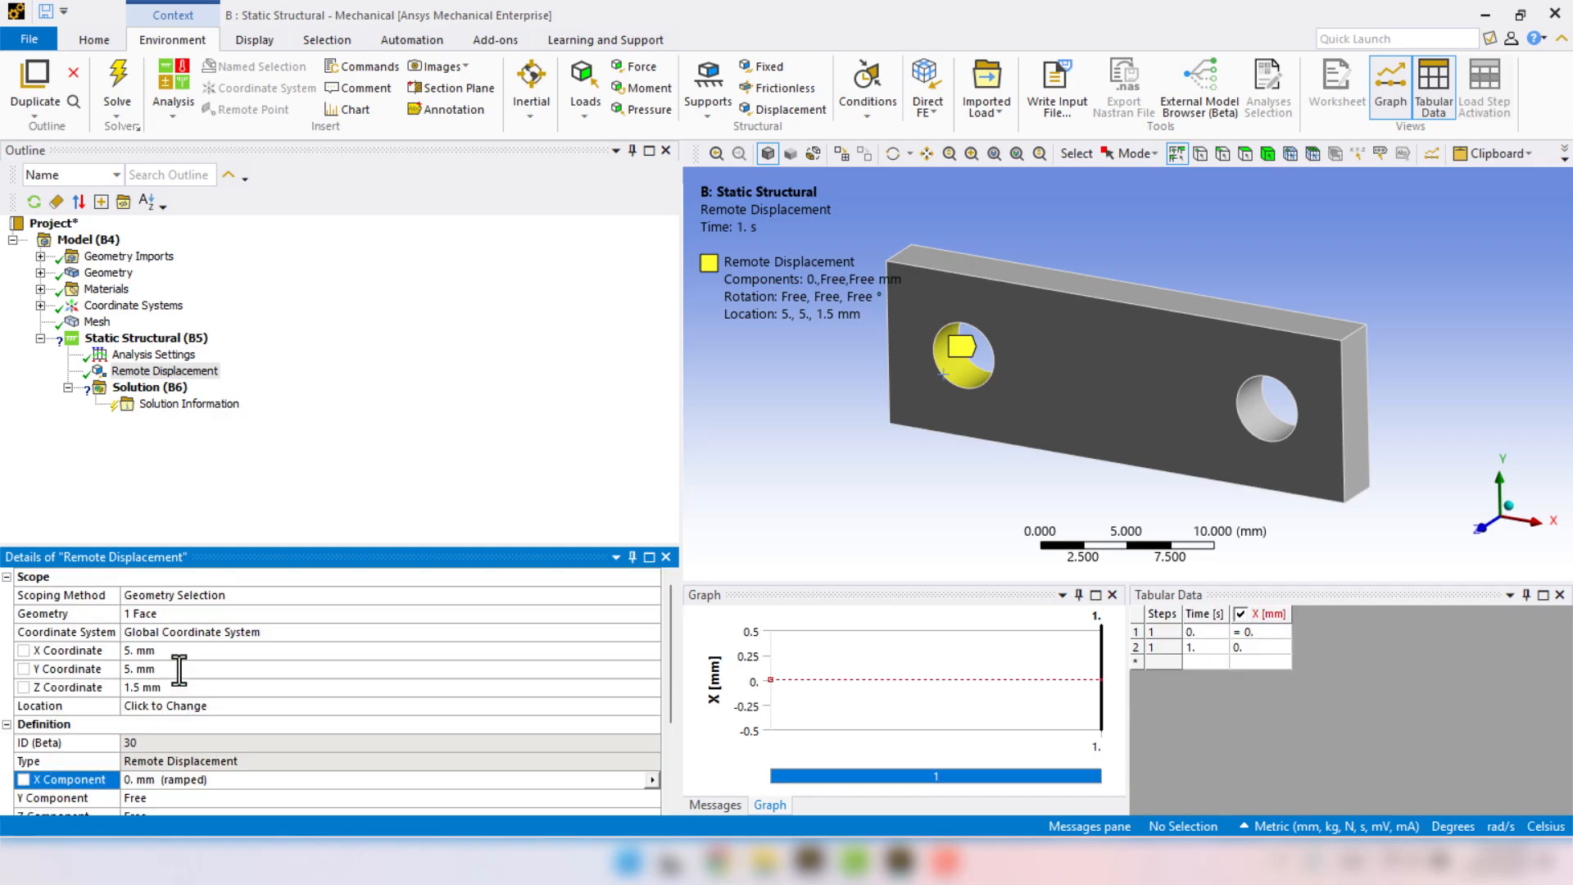
left_click(150, 758)
type("0")
key("Return")
left_click(144, 709)
type("0")
key("Return")
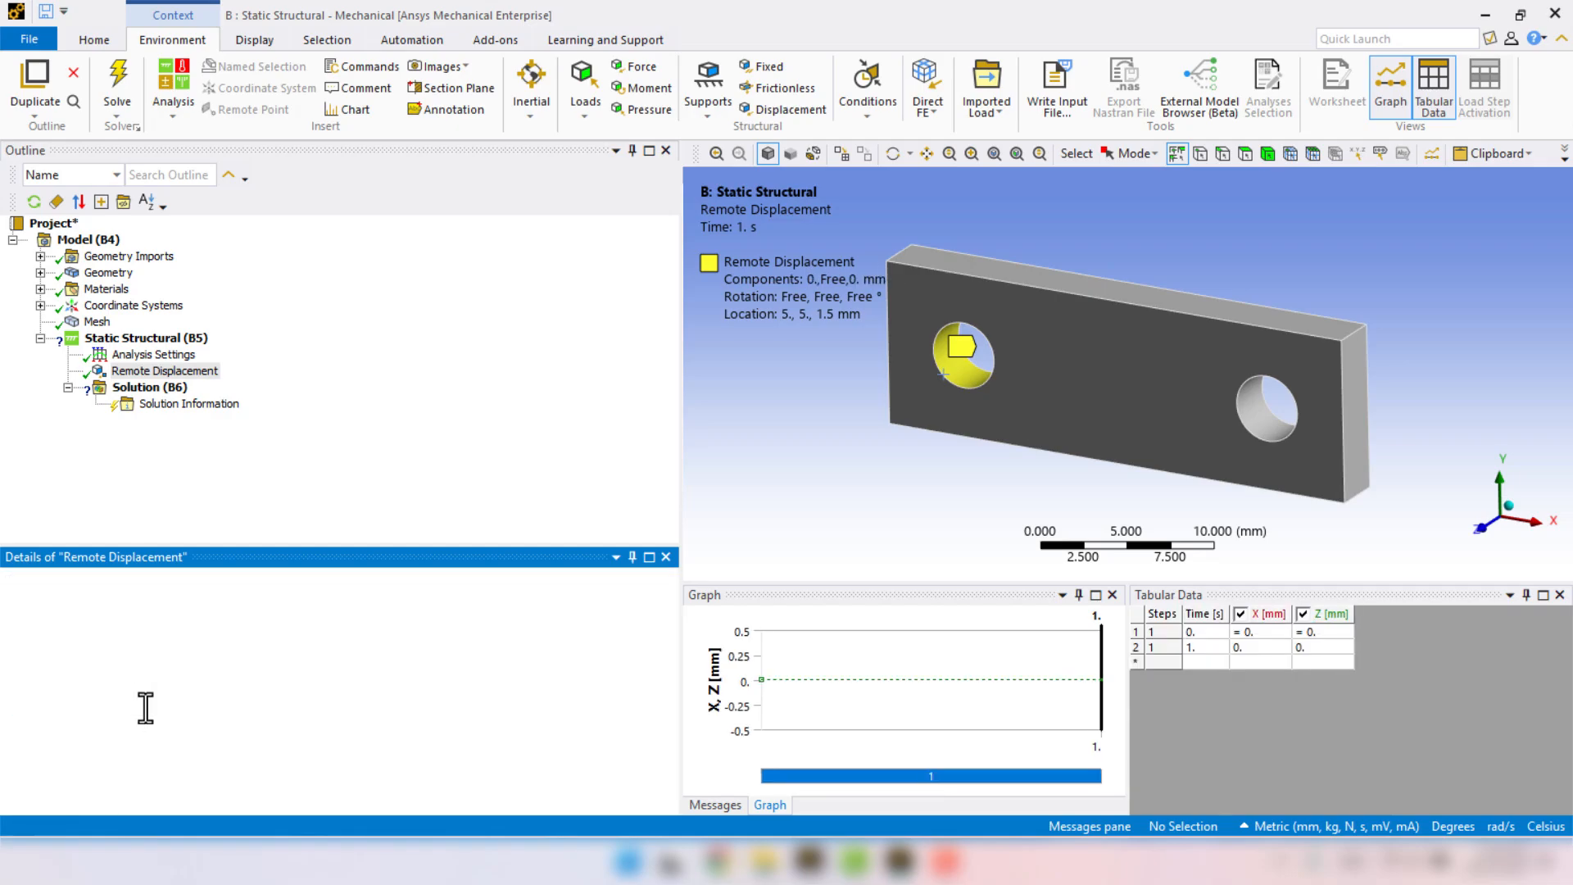
Set Rotation X, Rotation Y and Rotation Z of the left hole's remote displacement to 0°.
left_click(136, 763)
type("0")
key("Return")
left_click(139, 723)
type("0")
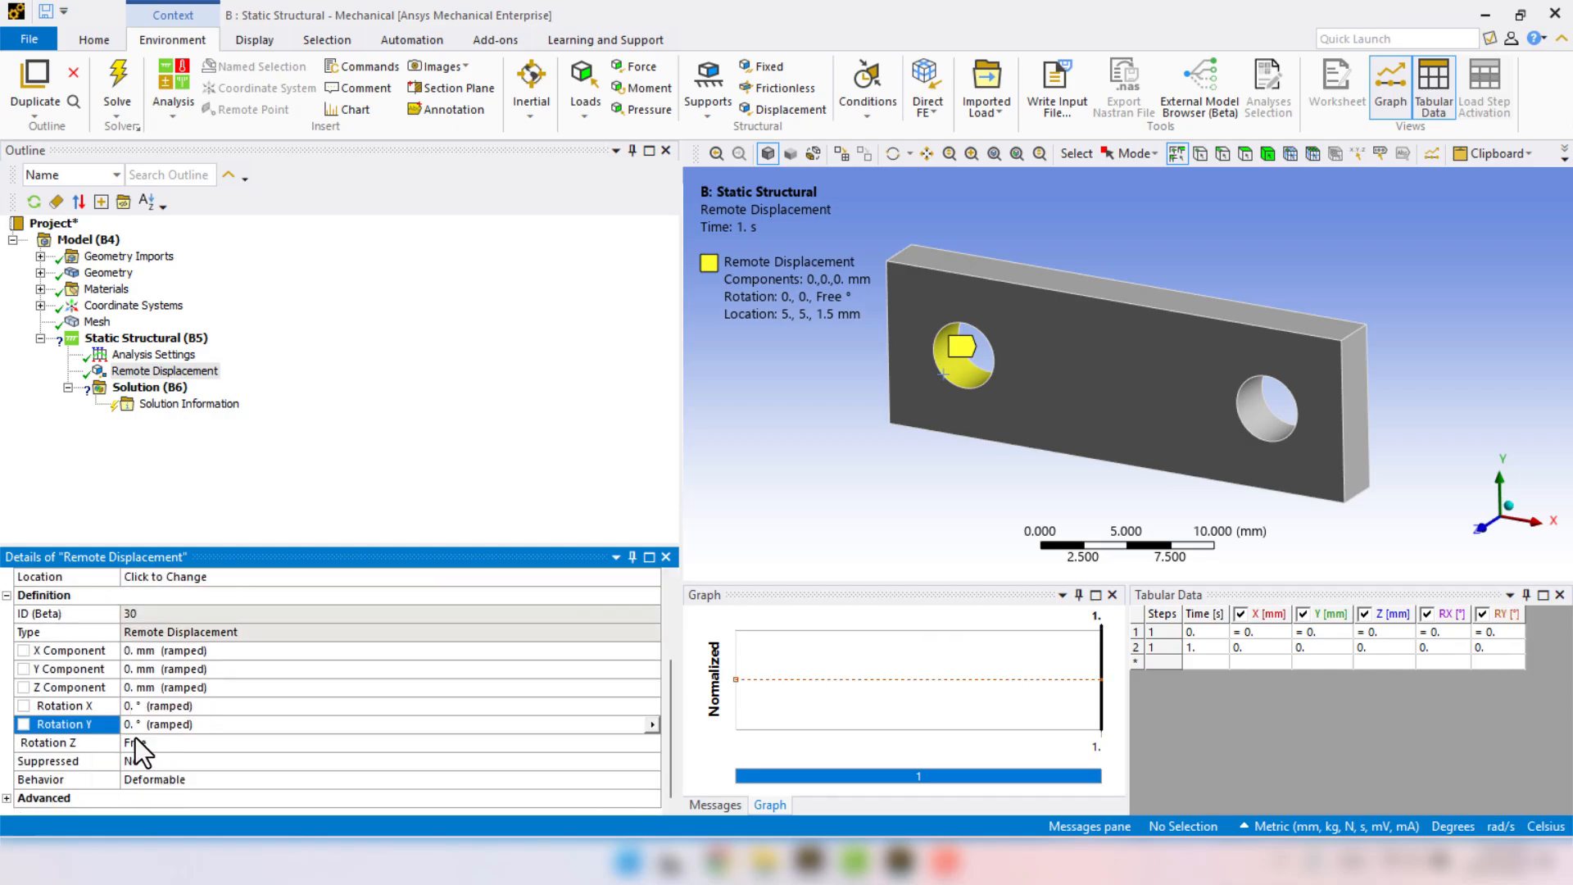
left_click(135, 737)
type("0")
key("Return")
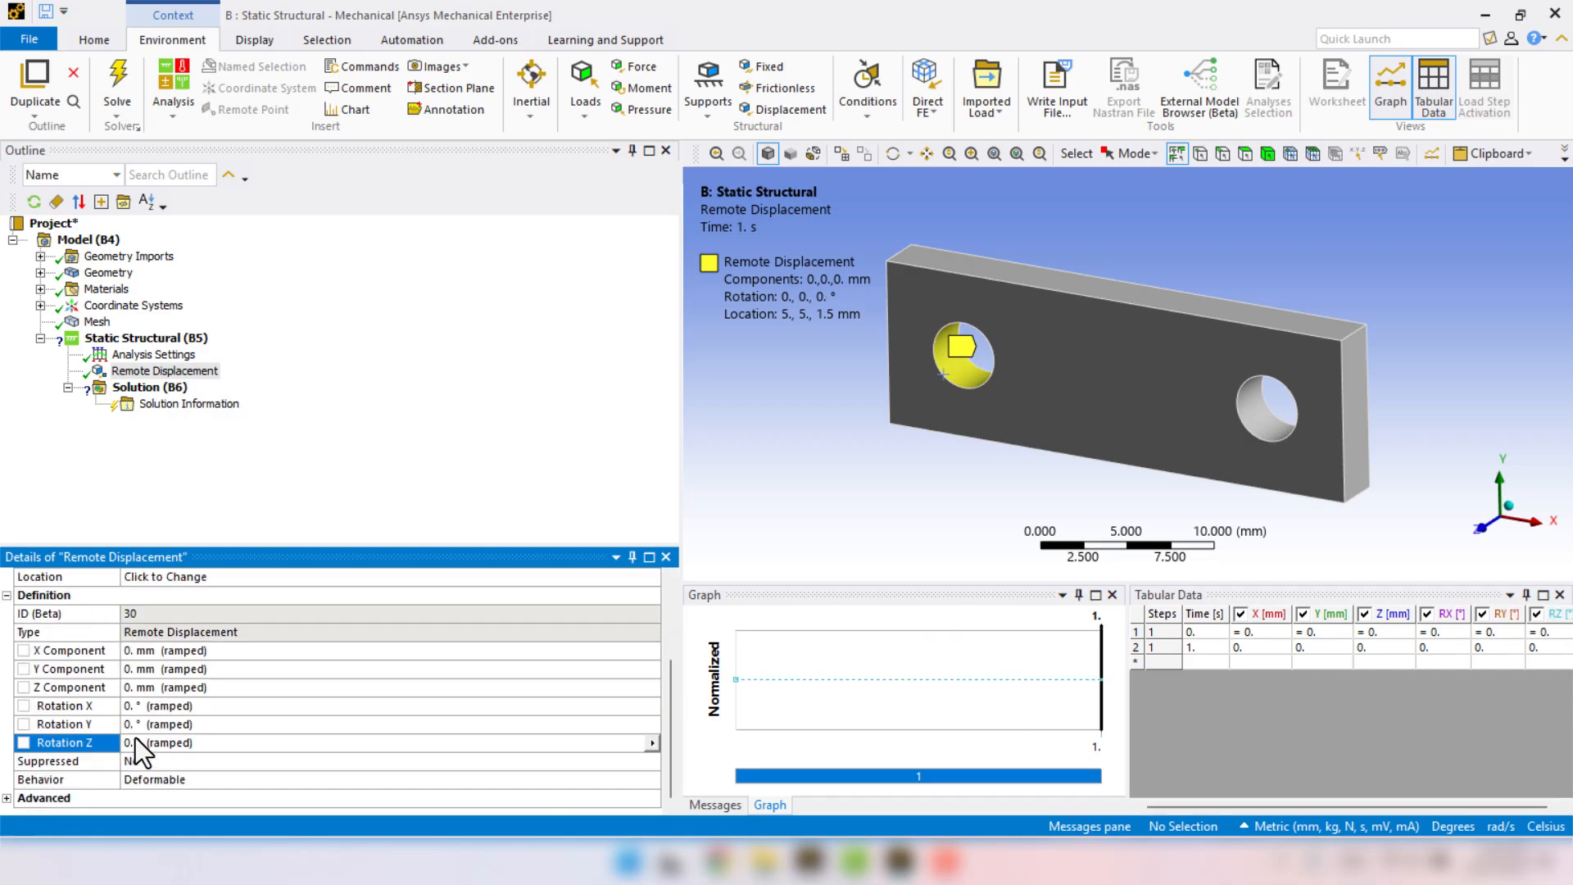
Set the behavior of the left hole's remote displacement to Rigid.
left_click(59, 778)
left_click(655, 780)
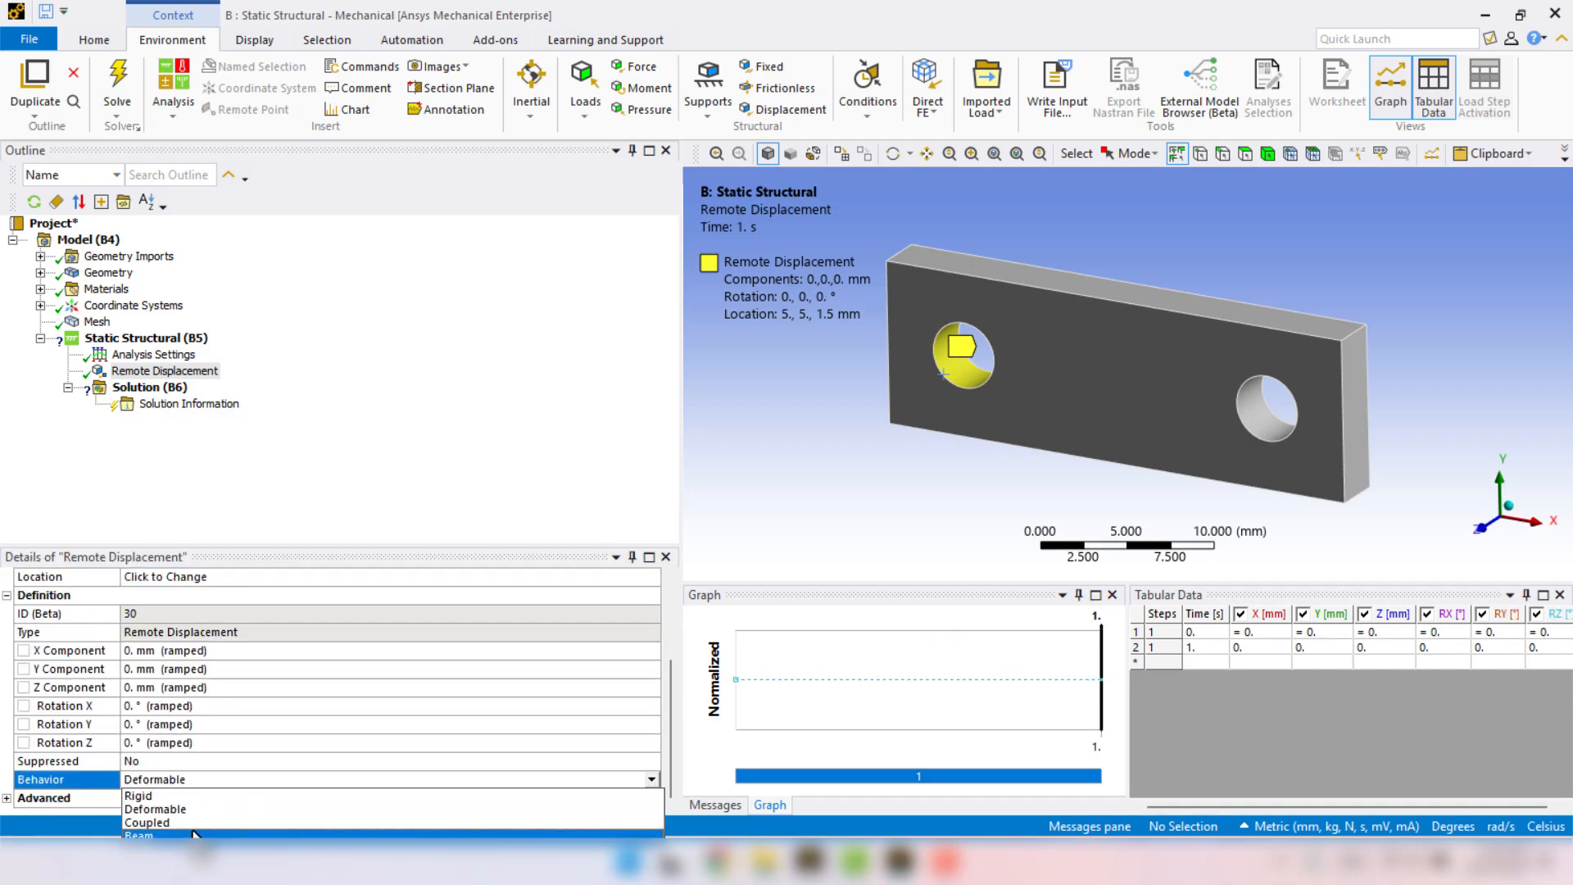
left_click(157, 804)
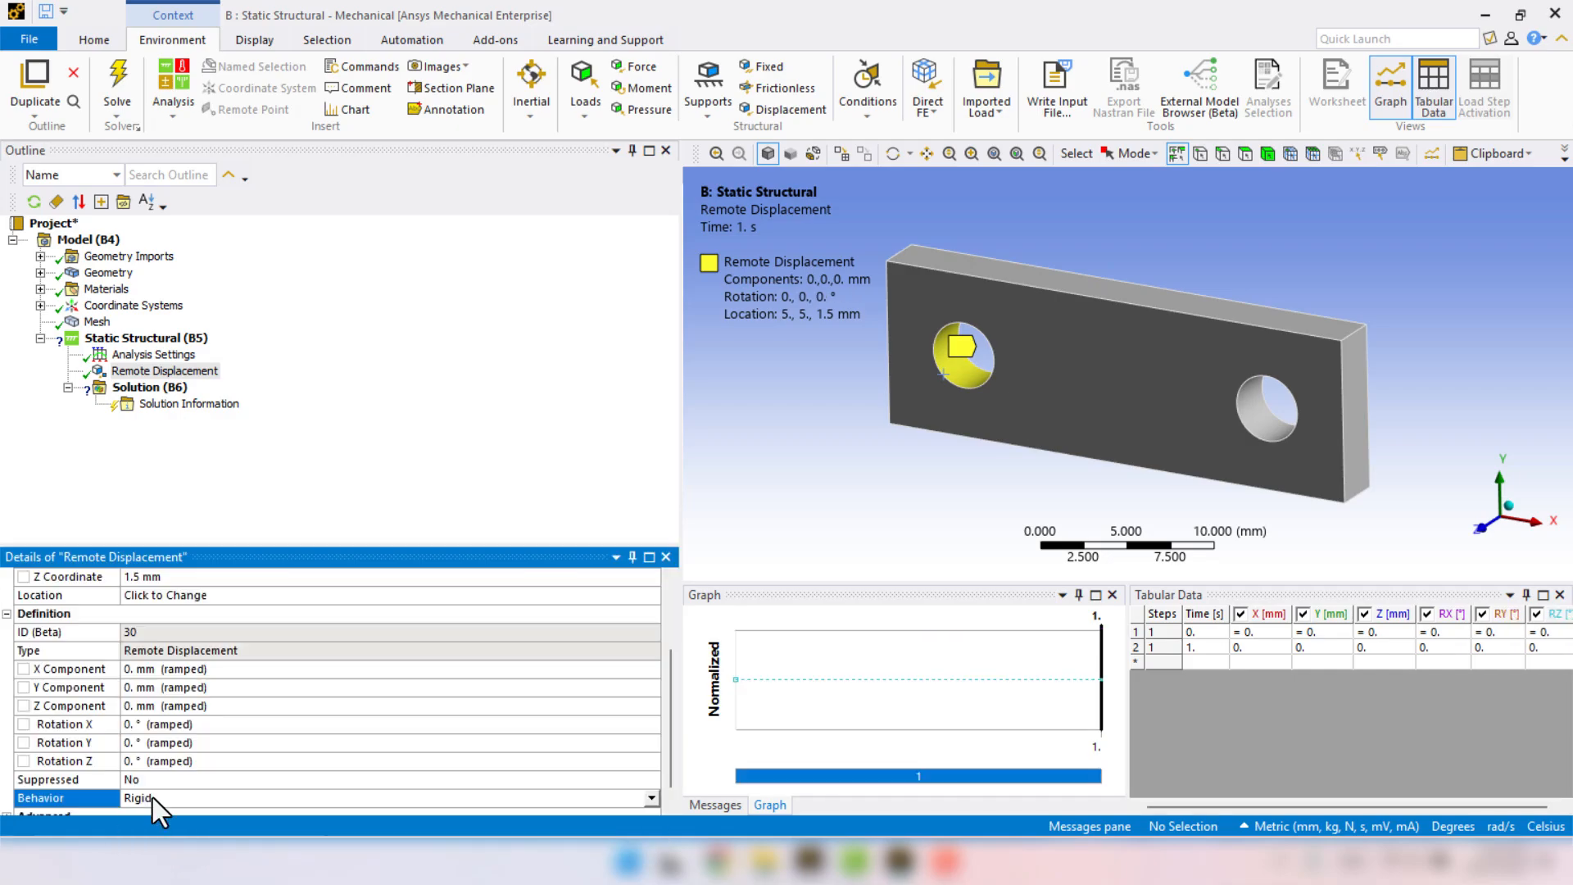
left_click(369, 488)
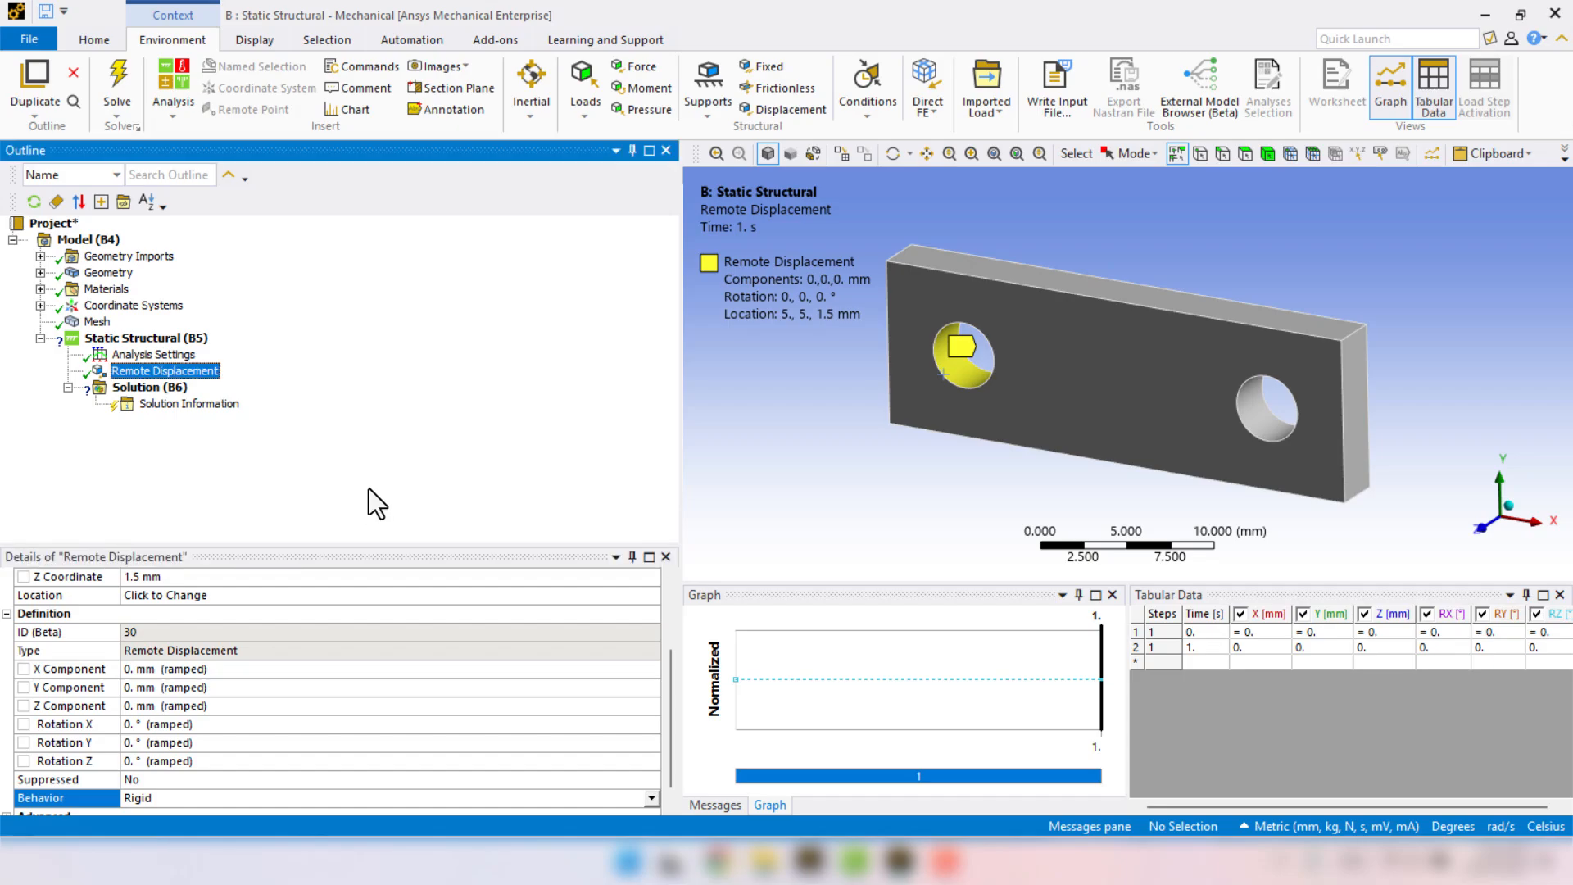
Insert a second Remote Displacement in the analysis, scoped to the cylindrical face of the plate's right hole.
right_click(138, 342)
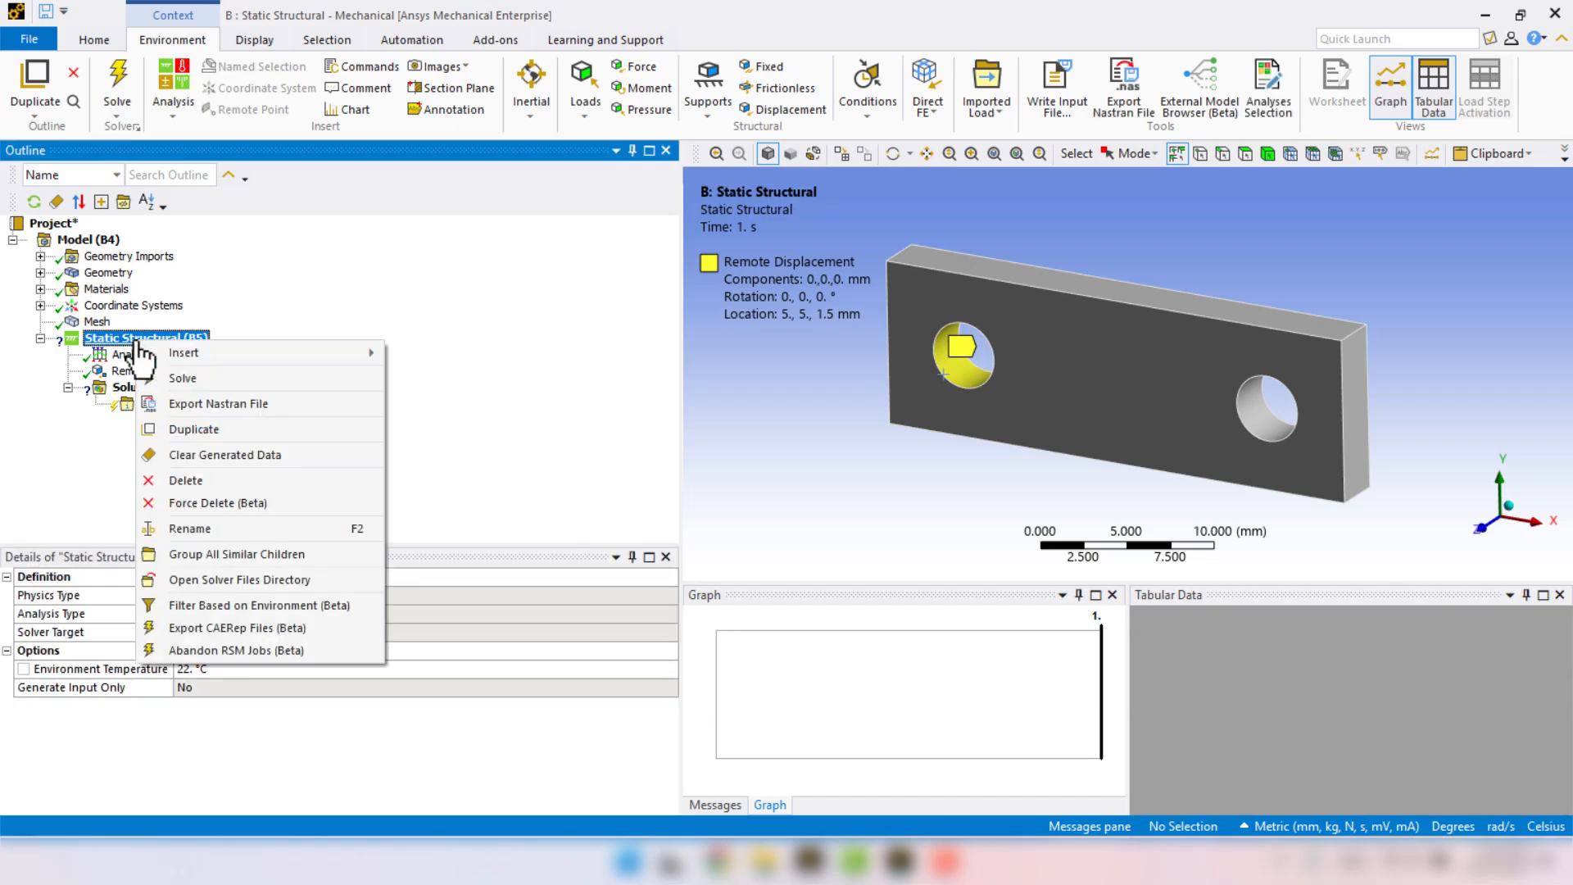
mouse_move(155, 351)
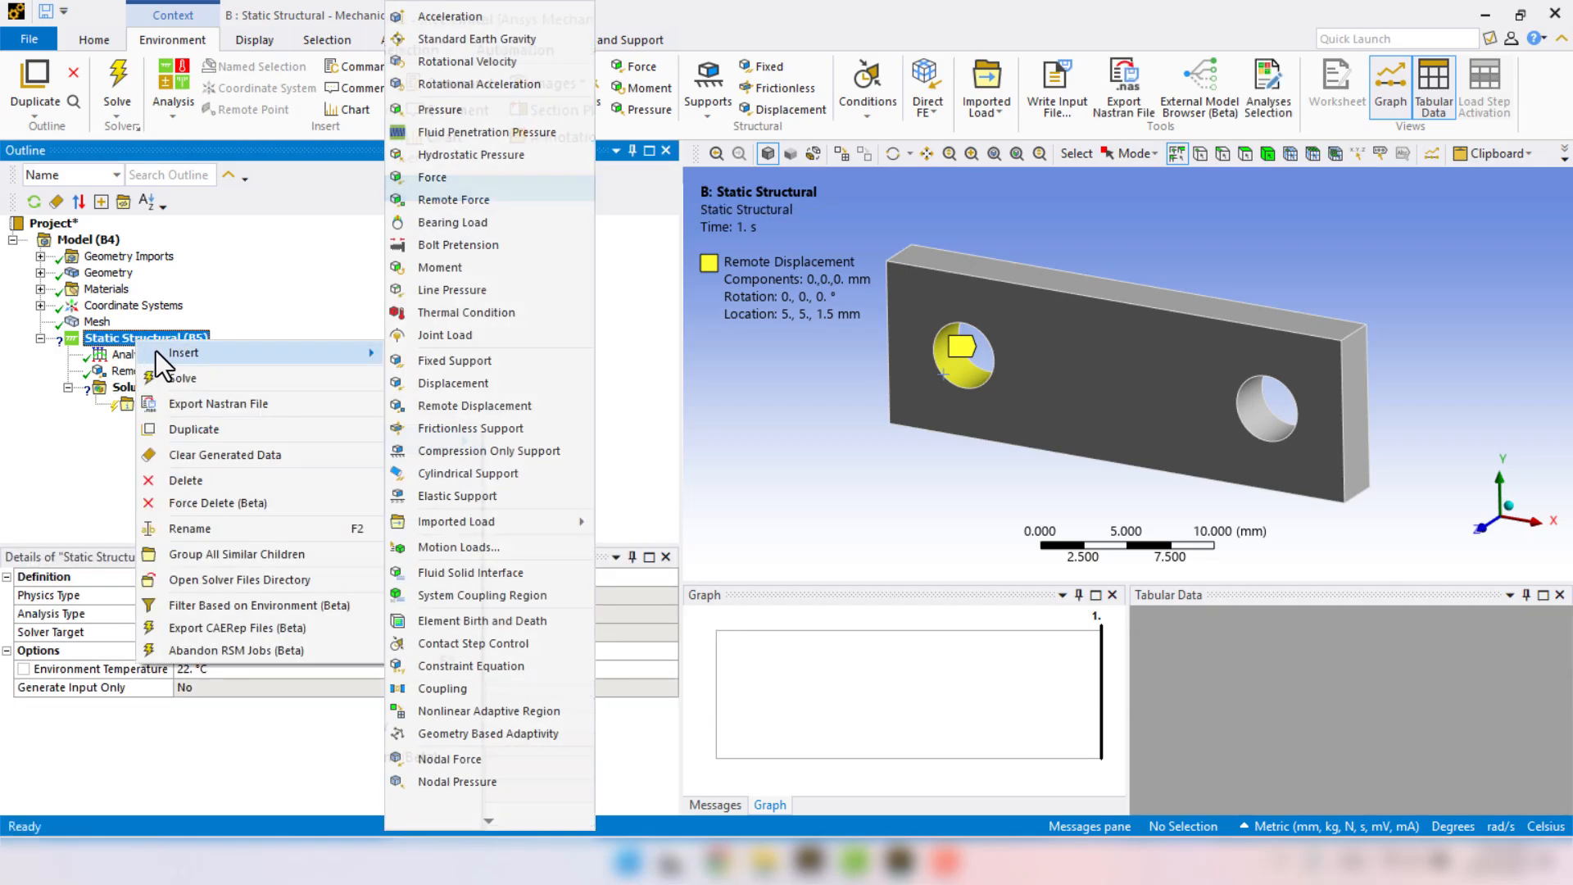
left_click(514, 401)
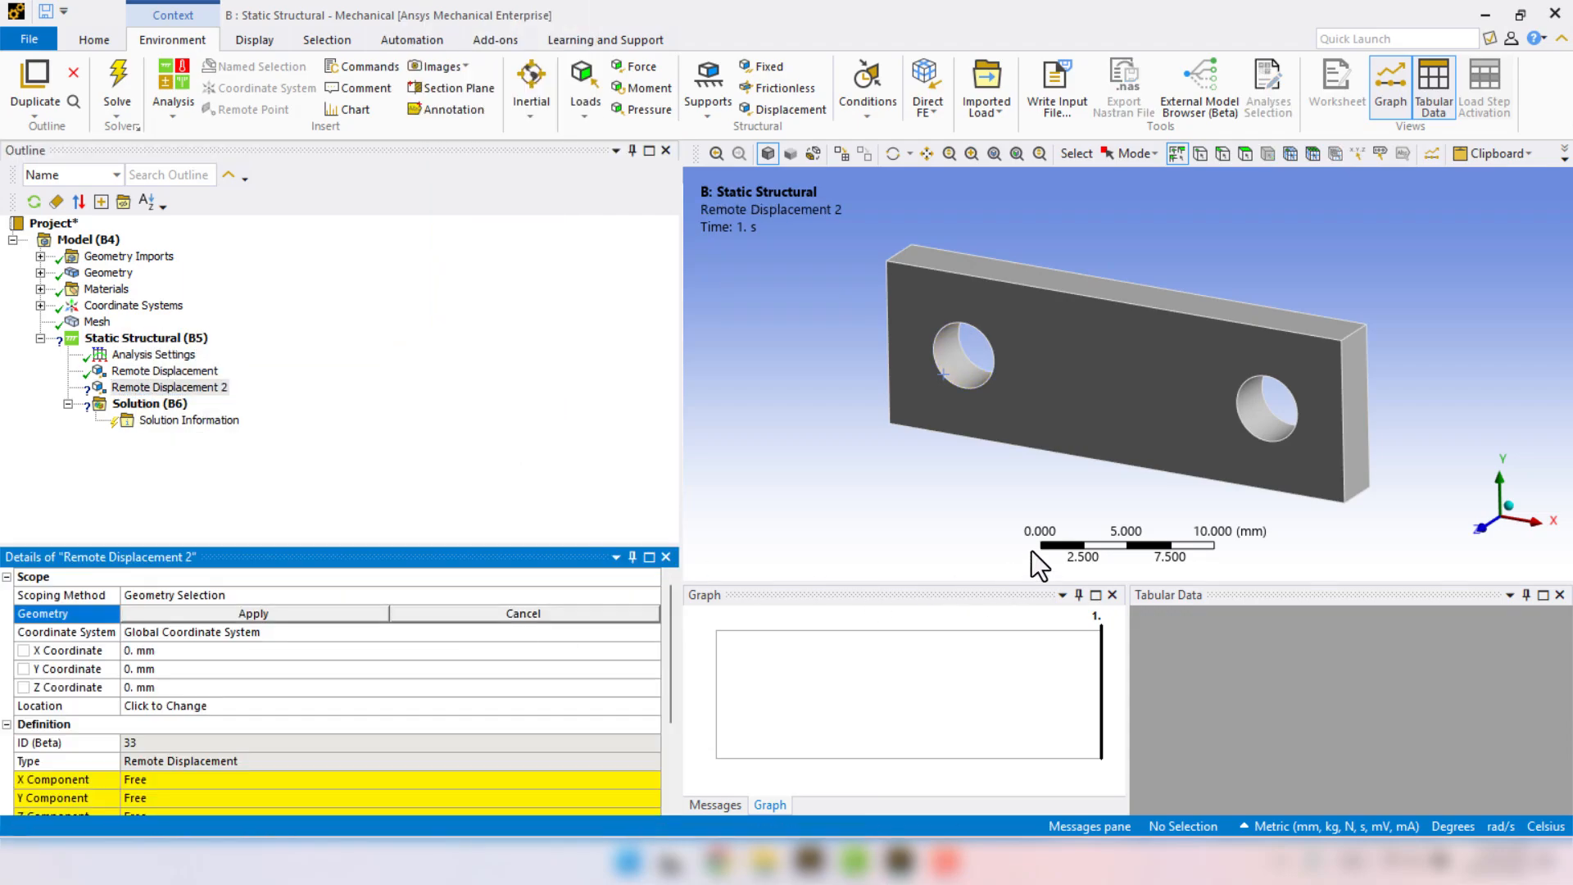
left_click(1238, 427)
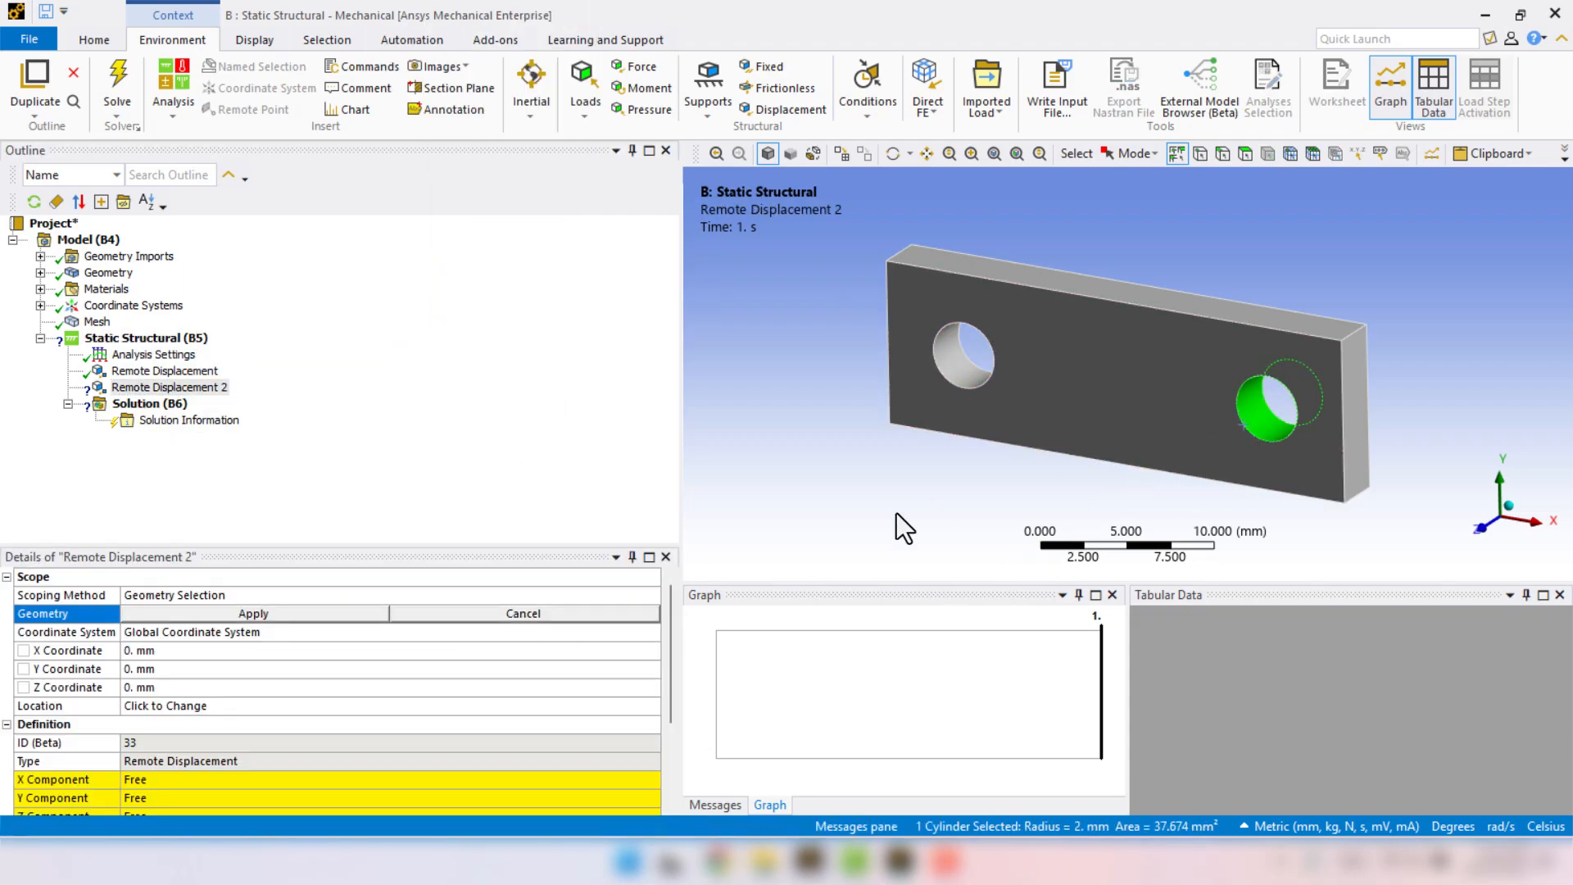
left_click(264, 615)
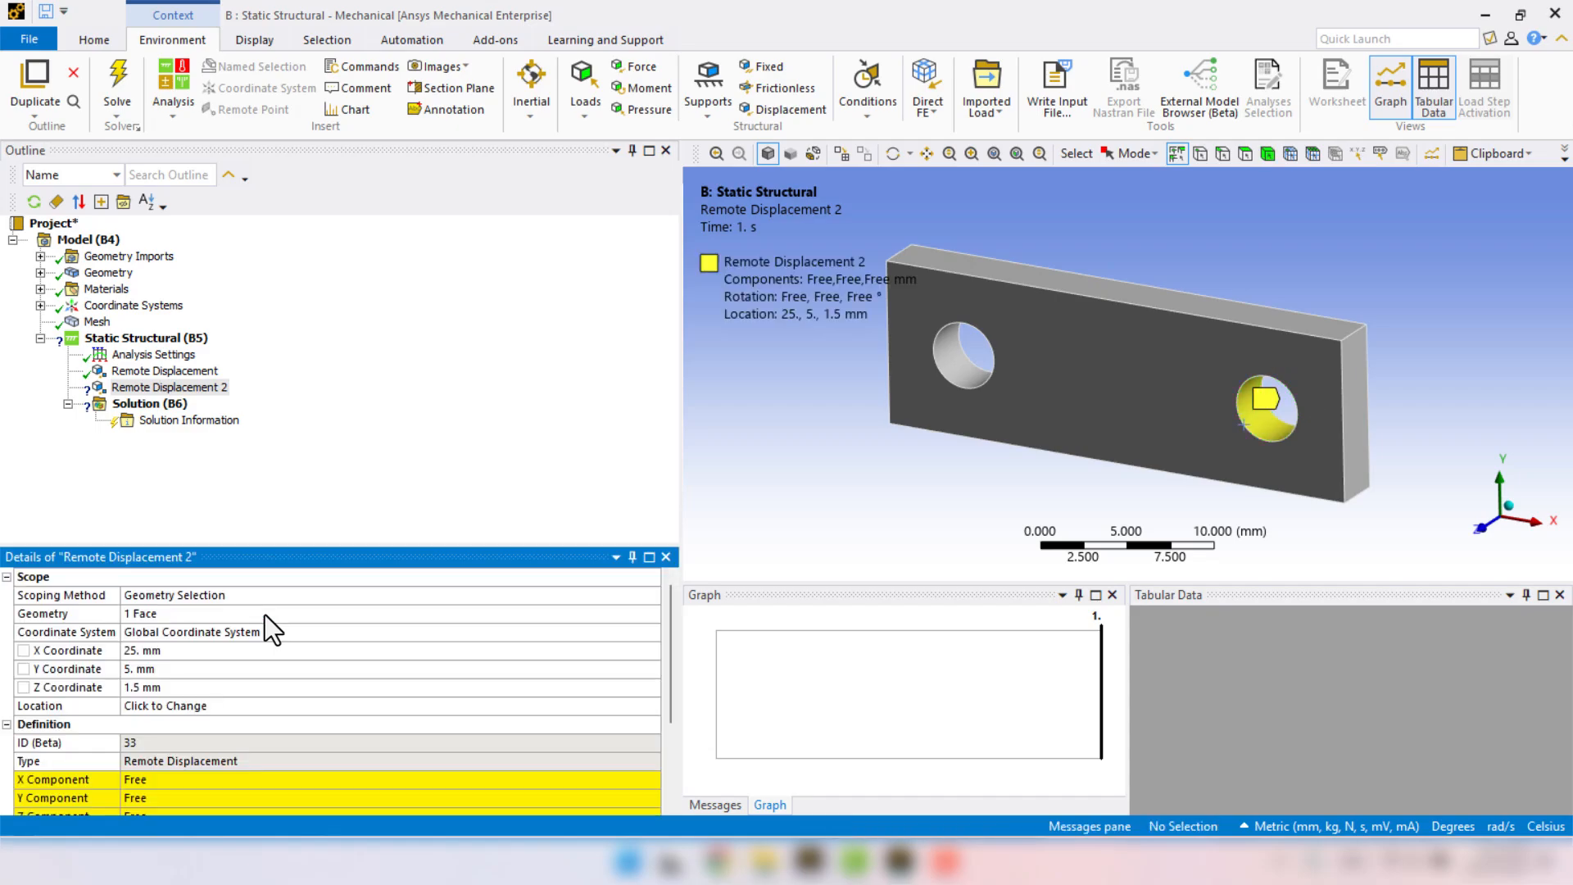
Set the right hole's remote displacement to 20 mm in the X component and 0 mm in the Y and Z components.
scroll(264, 615, "down", 3)
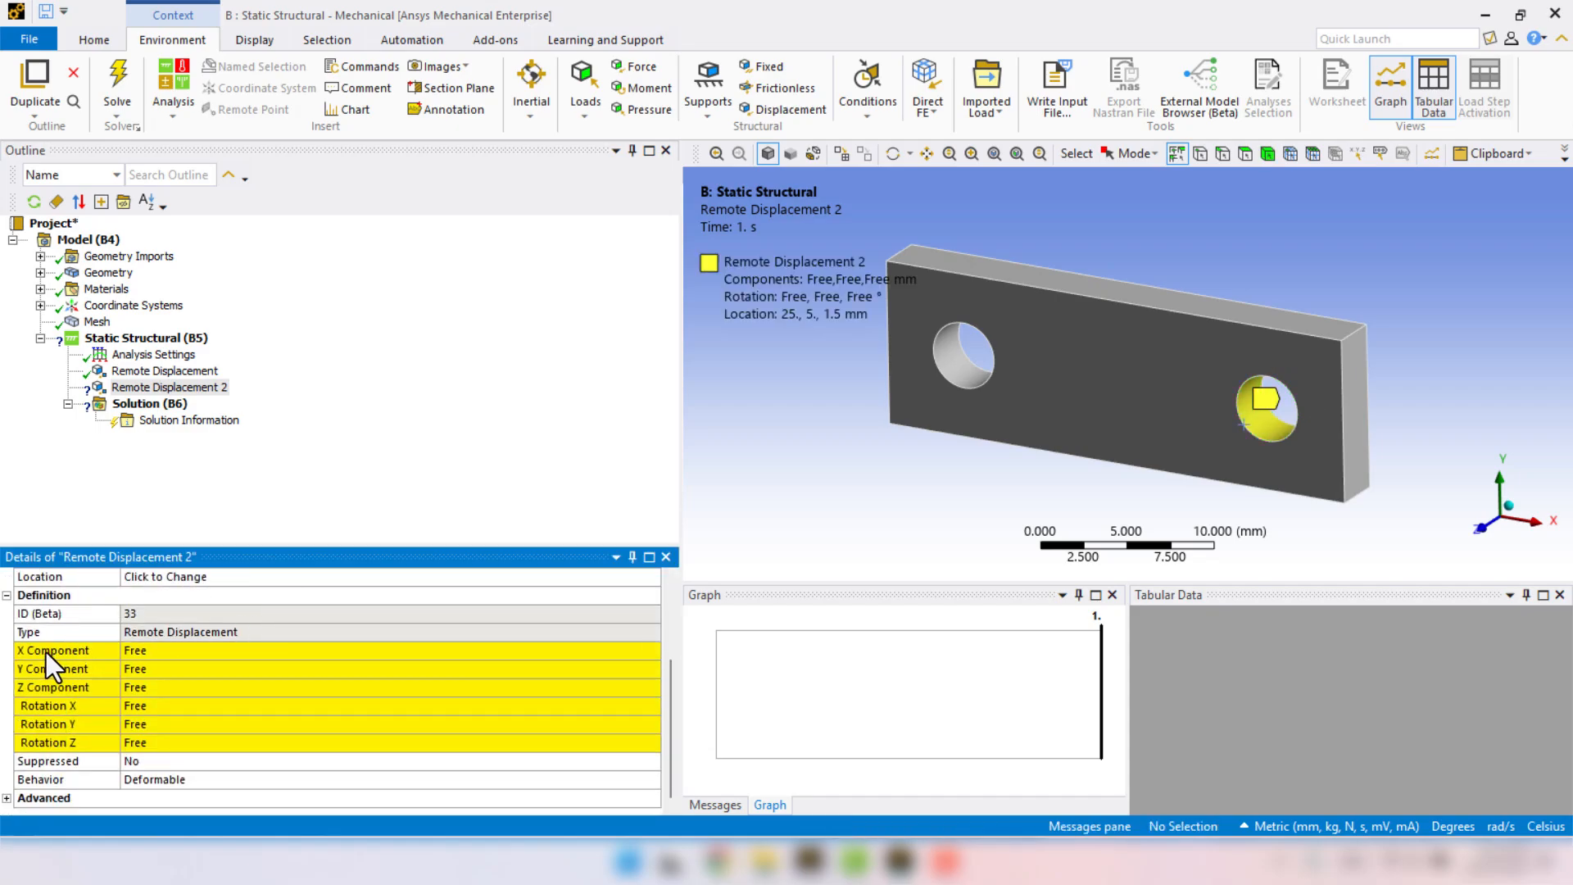
left_click(183, 650)
type("20")
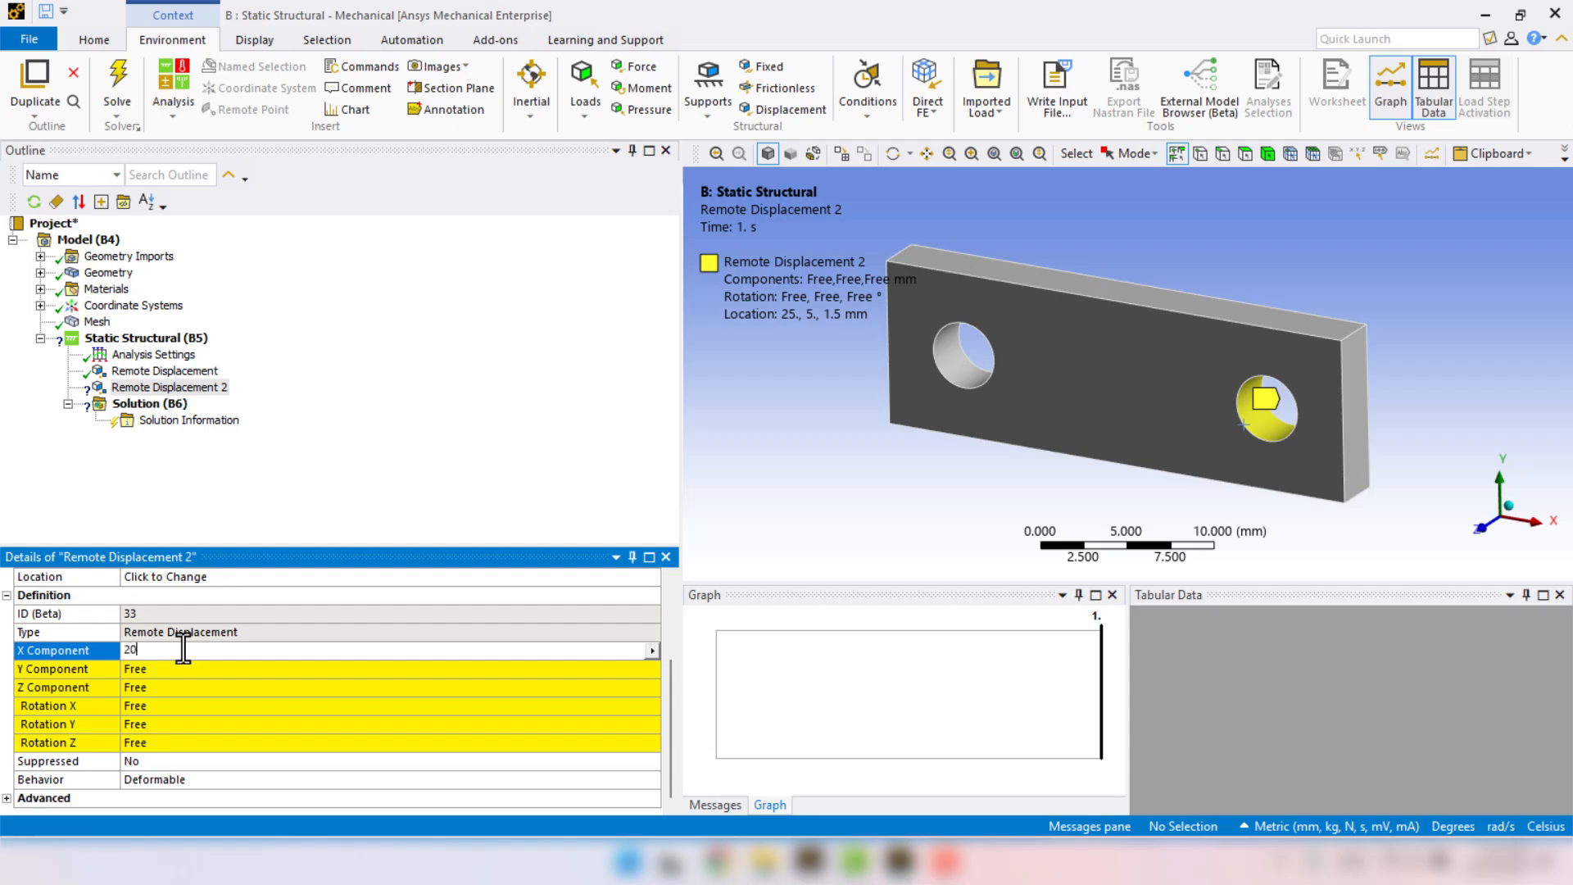
key("Return")
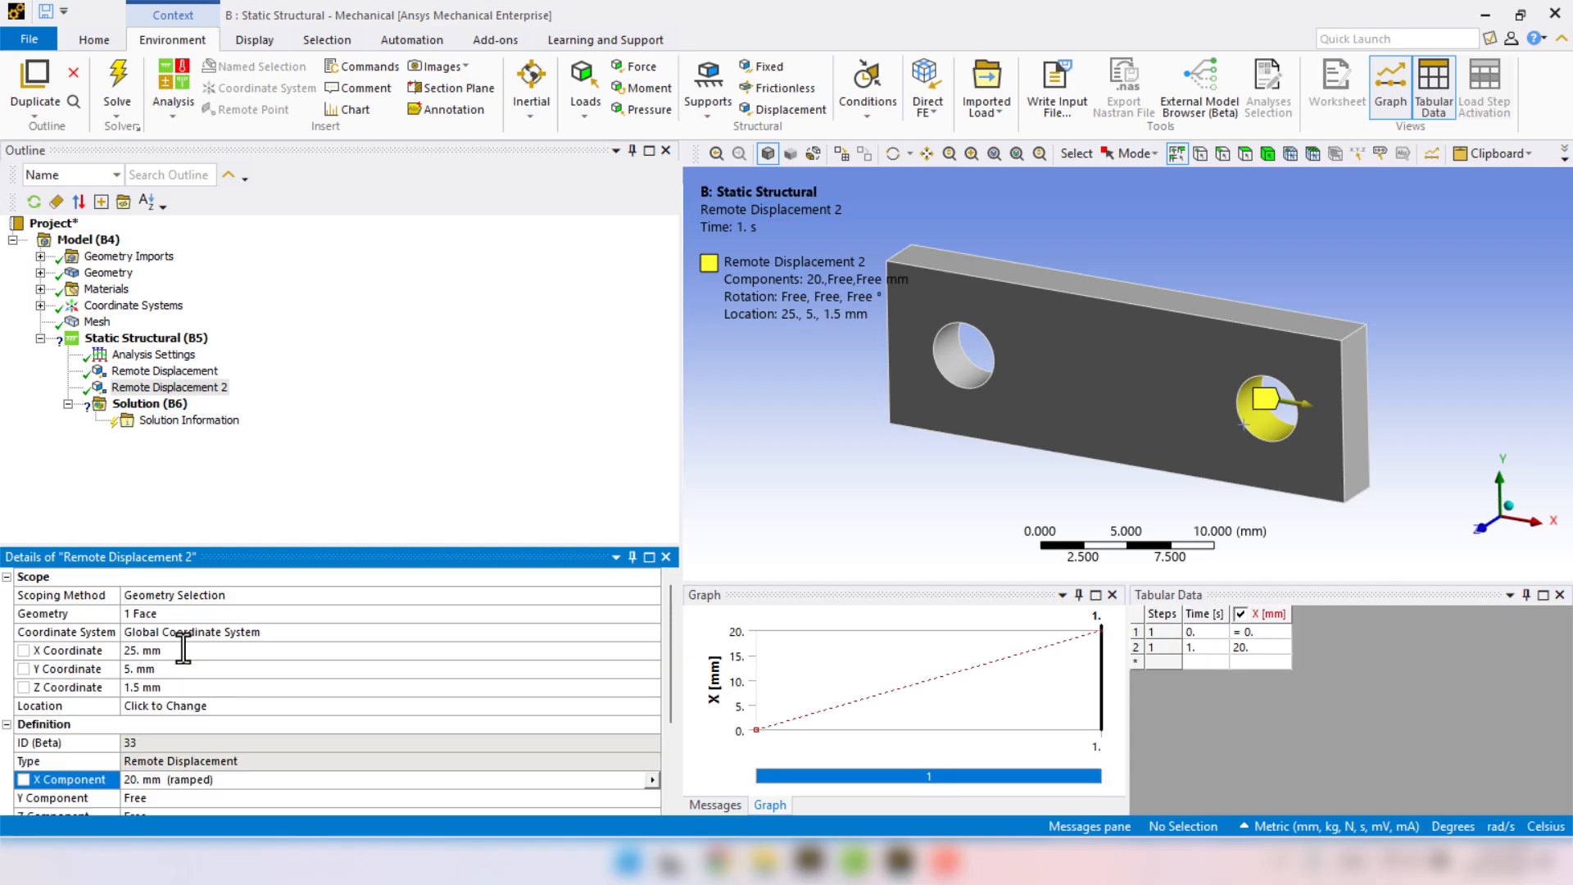
scroll(183, 649, "down", 2)
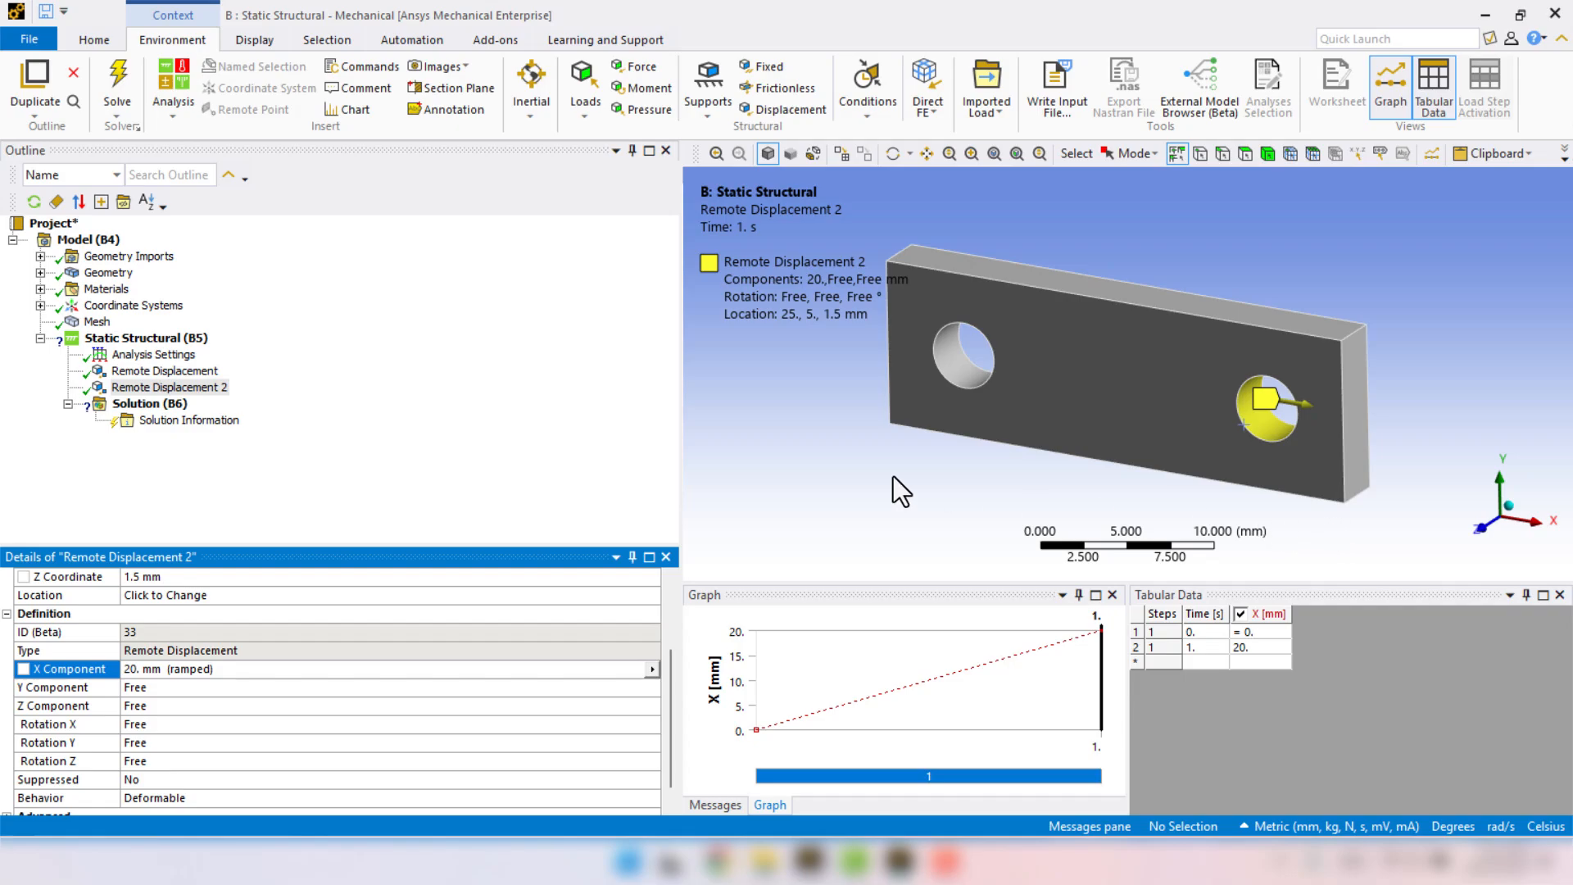
left_click(139, 690)
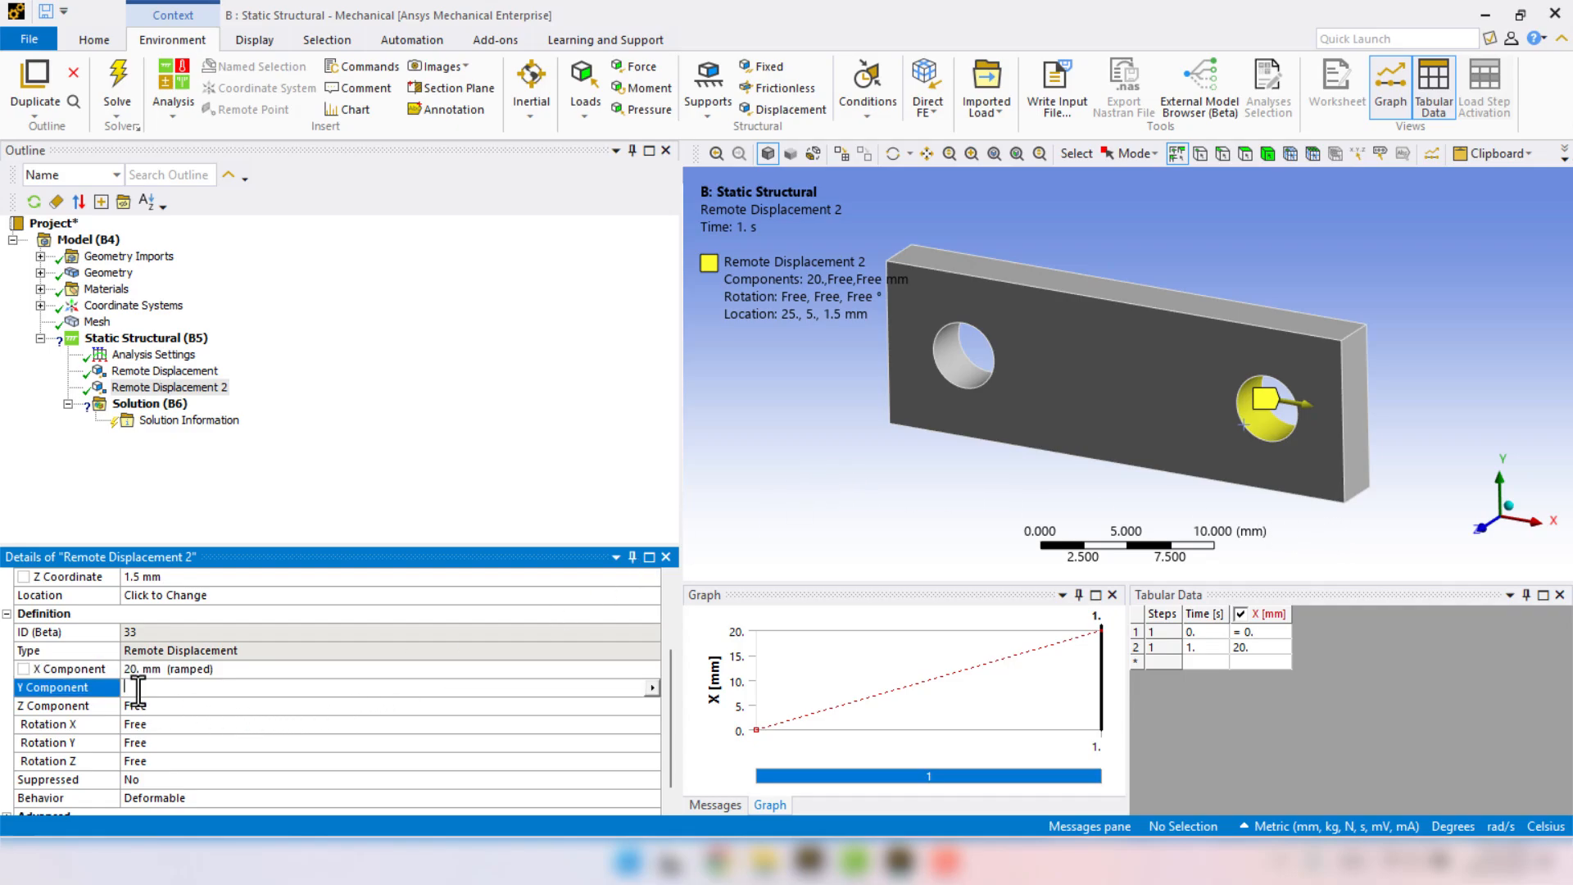
type("0")
key("Return")
left_click(137, 705)
type("0")
key("Return")
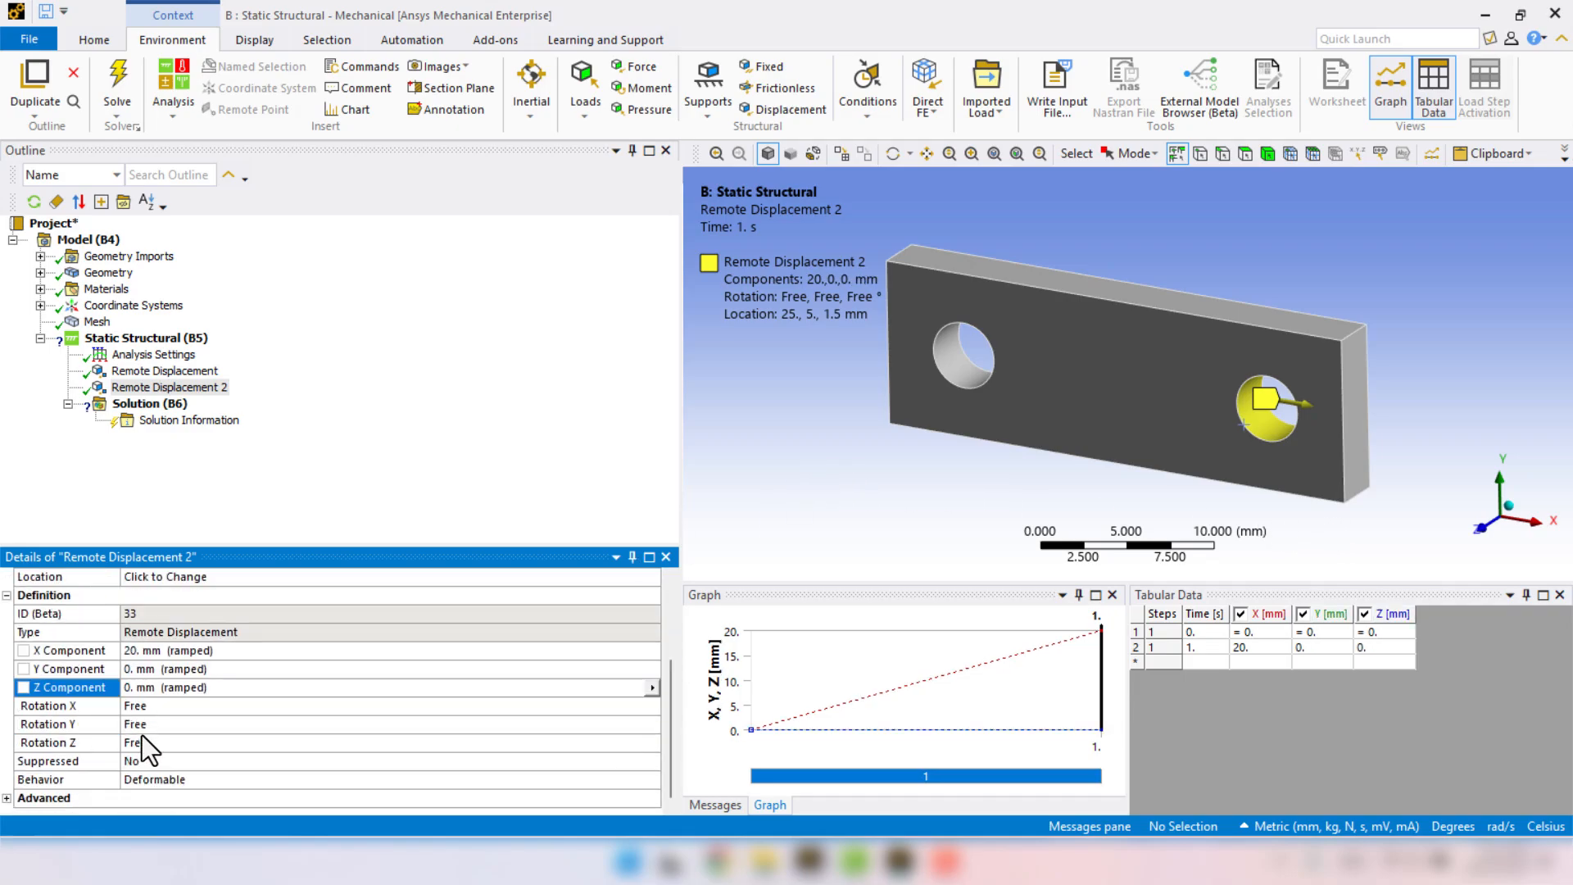
Set Rotation X, Rotation Y and Rotation Z of the right hole's remote displacement to 0°.
left_click(140, 710)
type("0")
key("Return")
left_click(143, 731)
type("0")
left_click(141, 742)
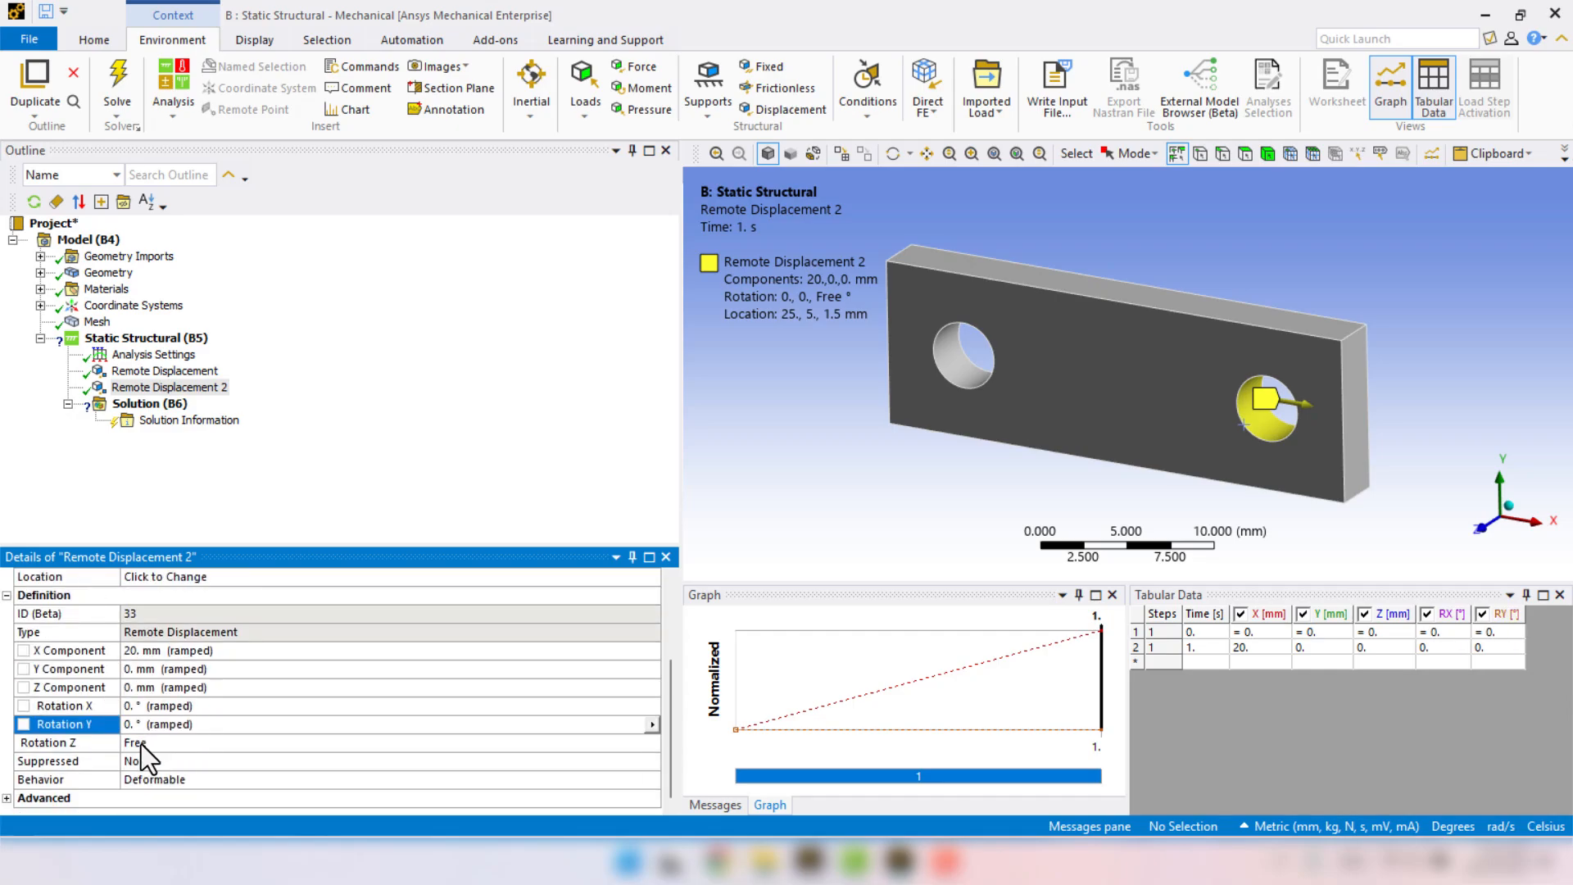
type("0")
key("Return")
Set the behavior of the right hole's remote displacement to Rigid.
left_click(75, 778)
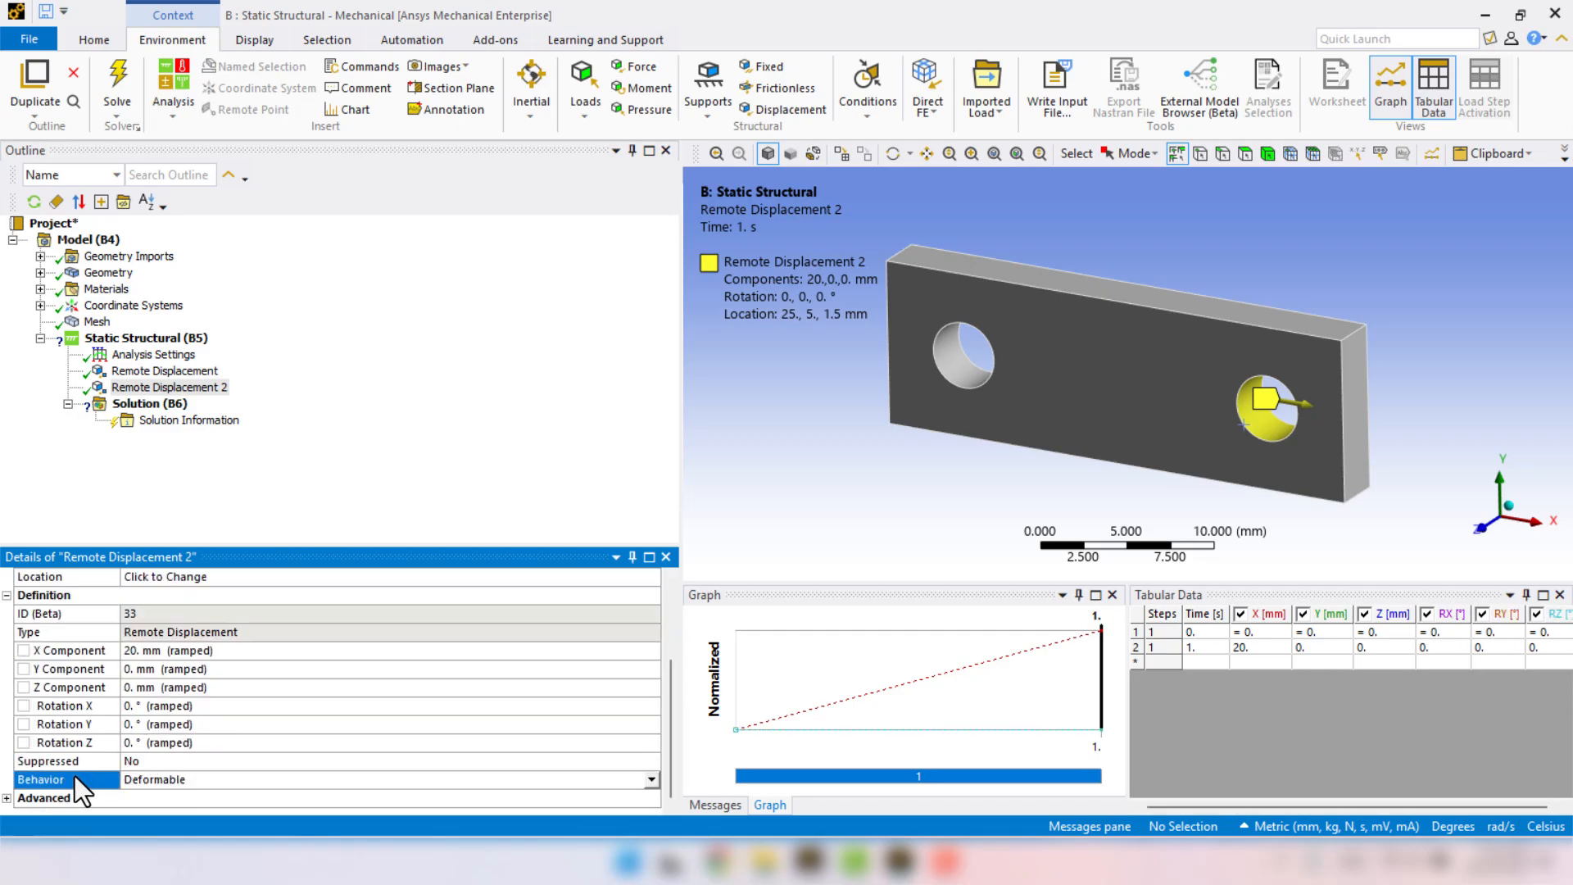
left_click(650, 785)
left_click(167, 800)
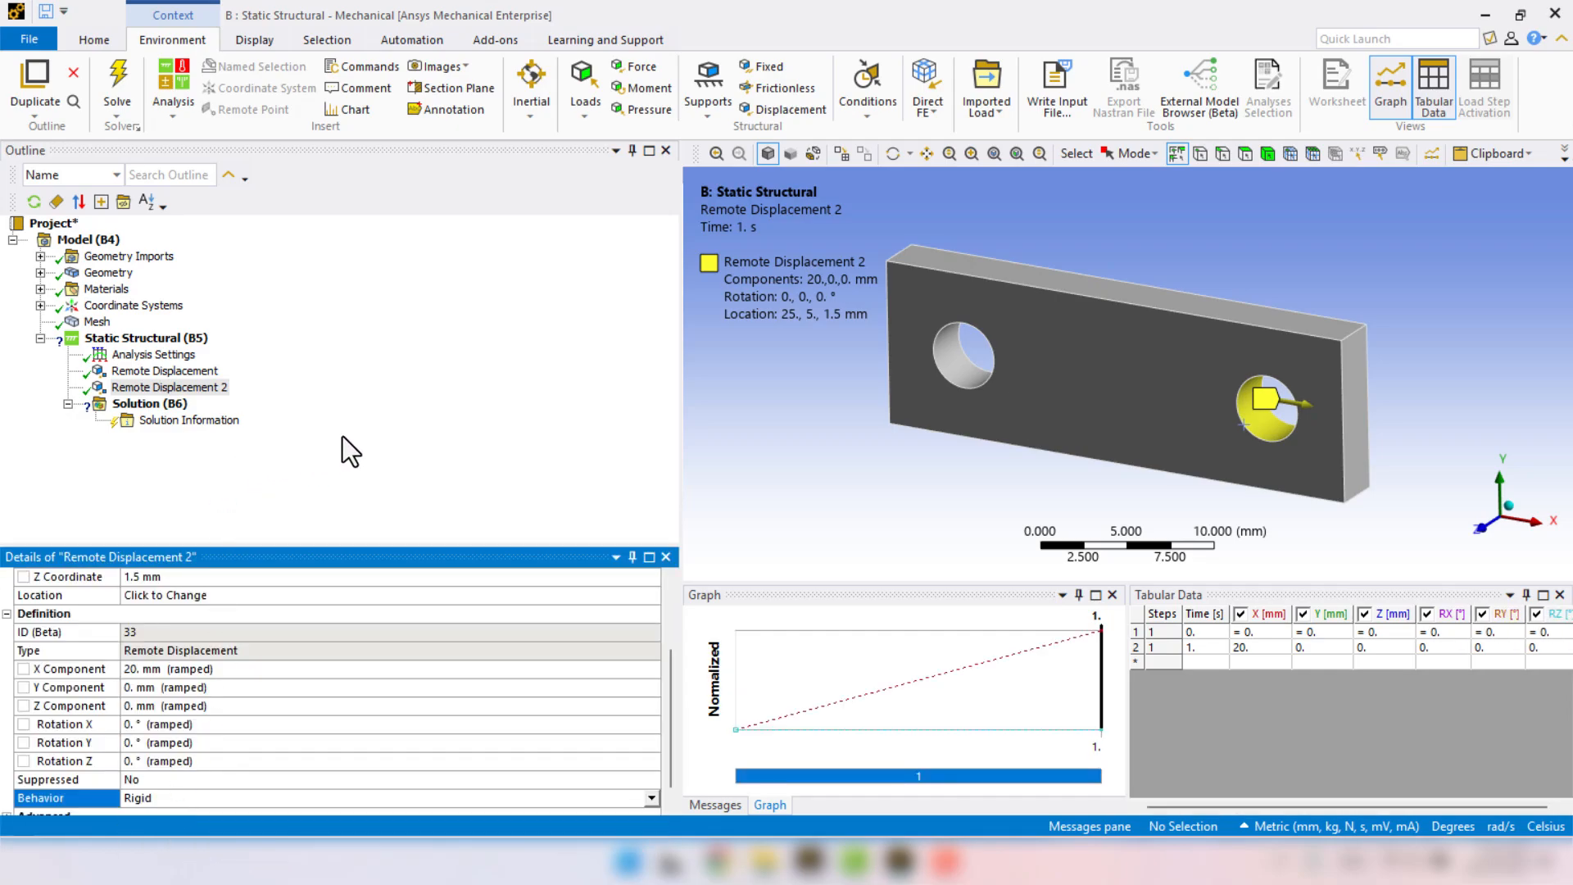
left_click(413, 422)
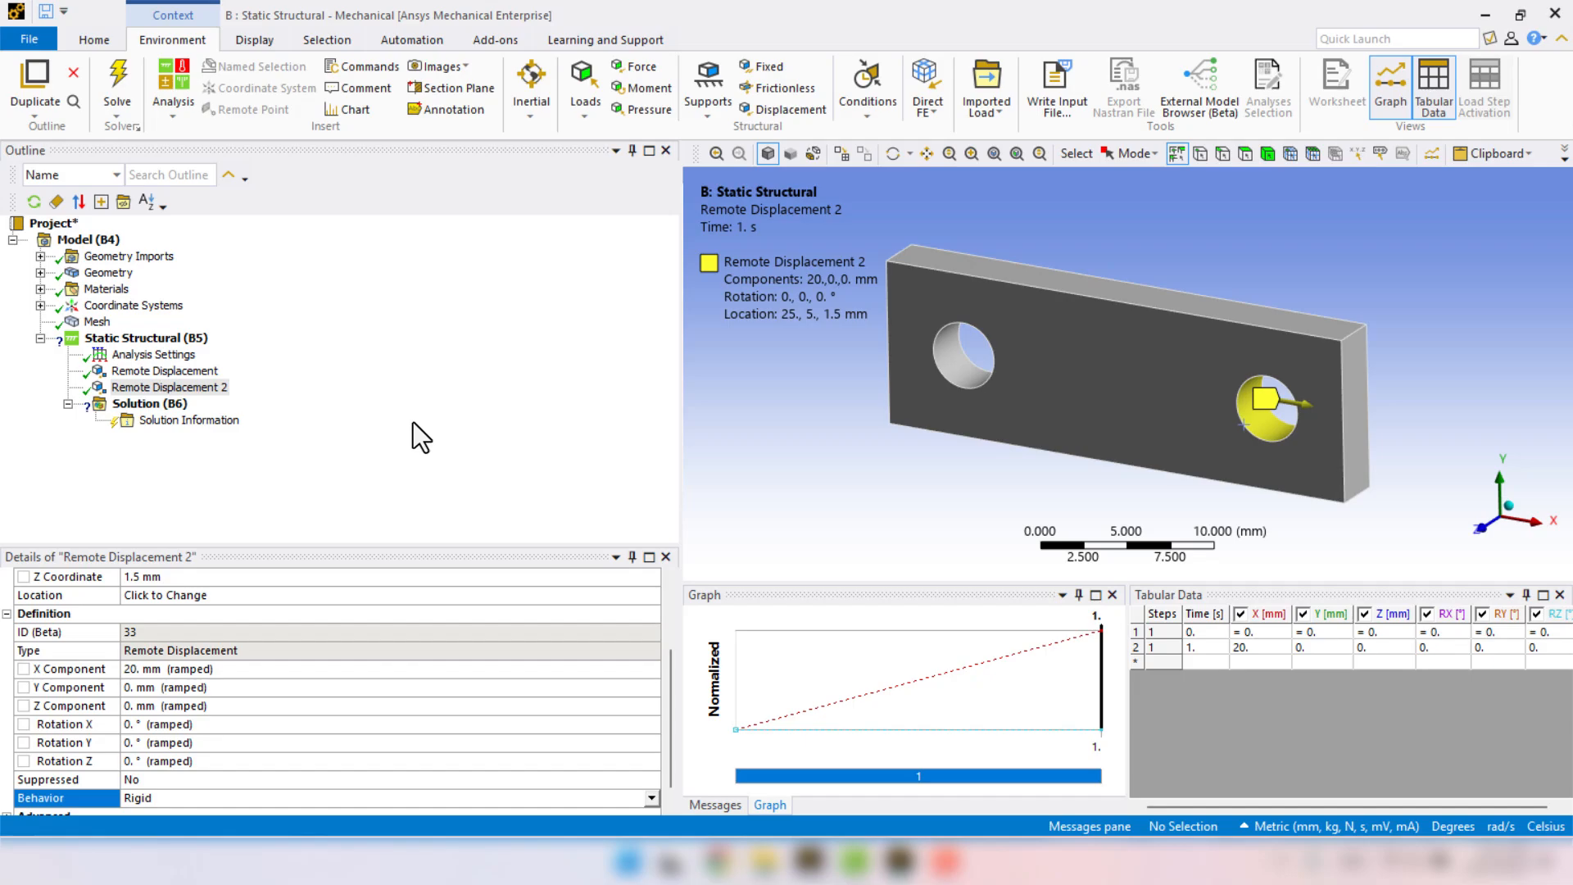
Turn on Large Deflection and Auto Time Stepping in the Analysis Settings.
left_click(143, 355)
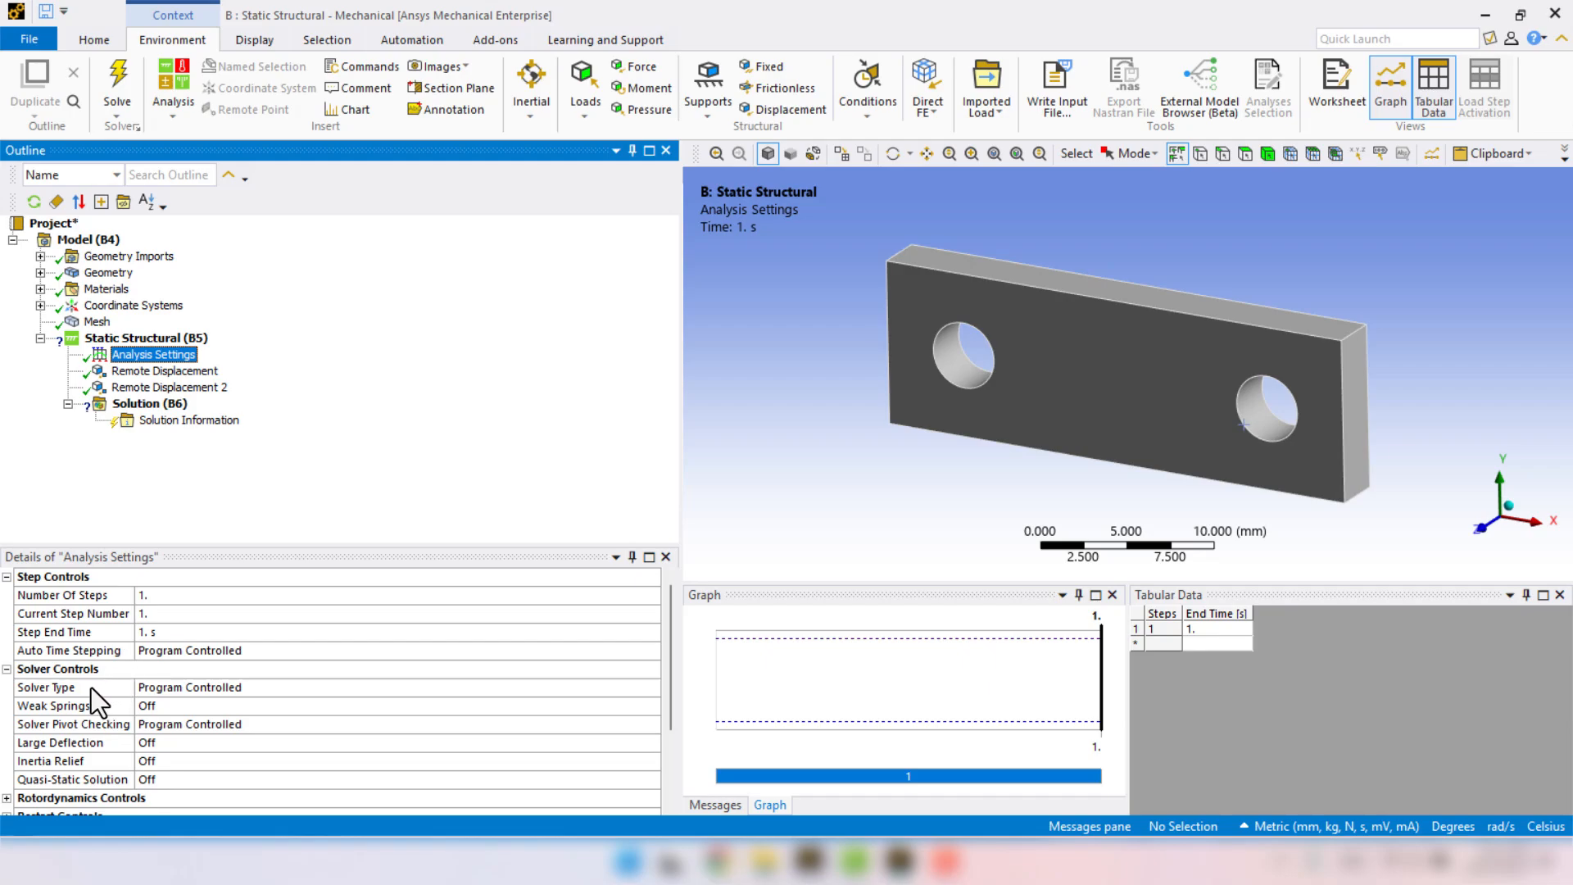
left_click(95, 740)
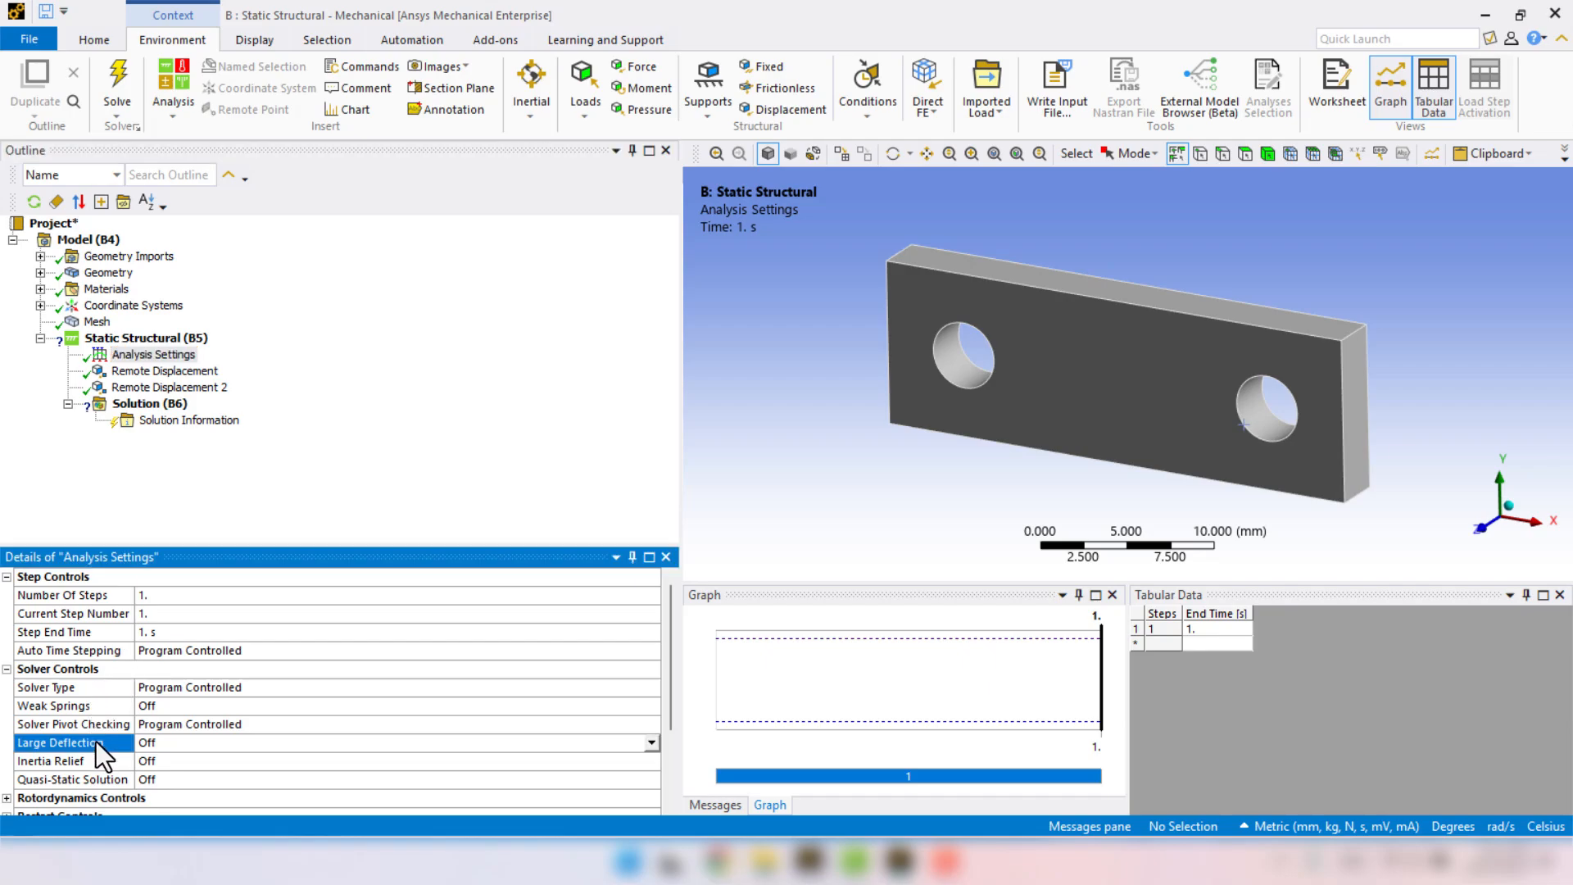
left_click(651, 744)
left_click(209, 772)
left_click(262, 649)
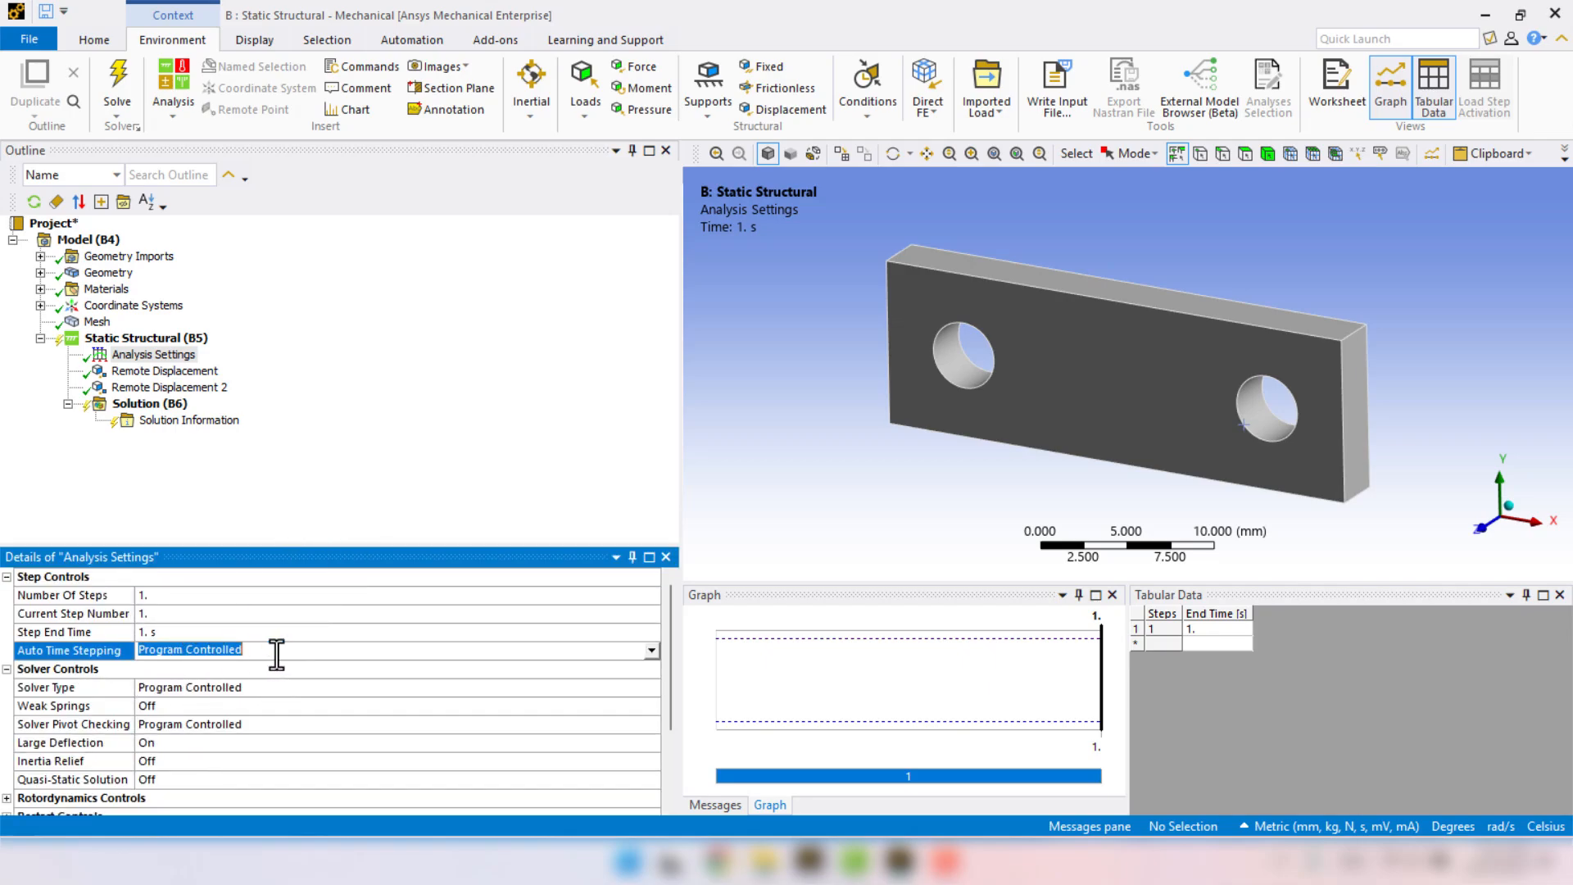
left_click(653, 655)
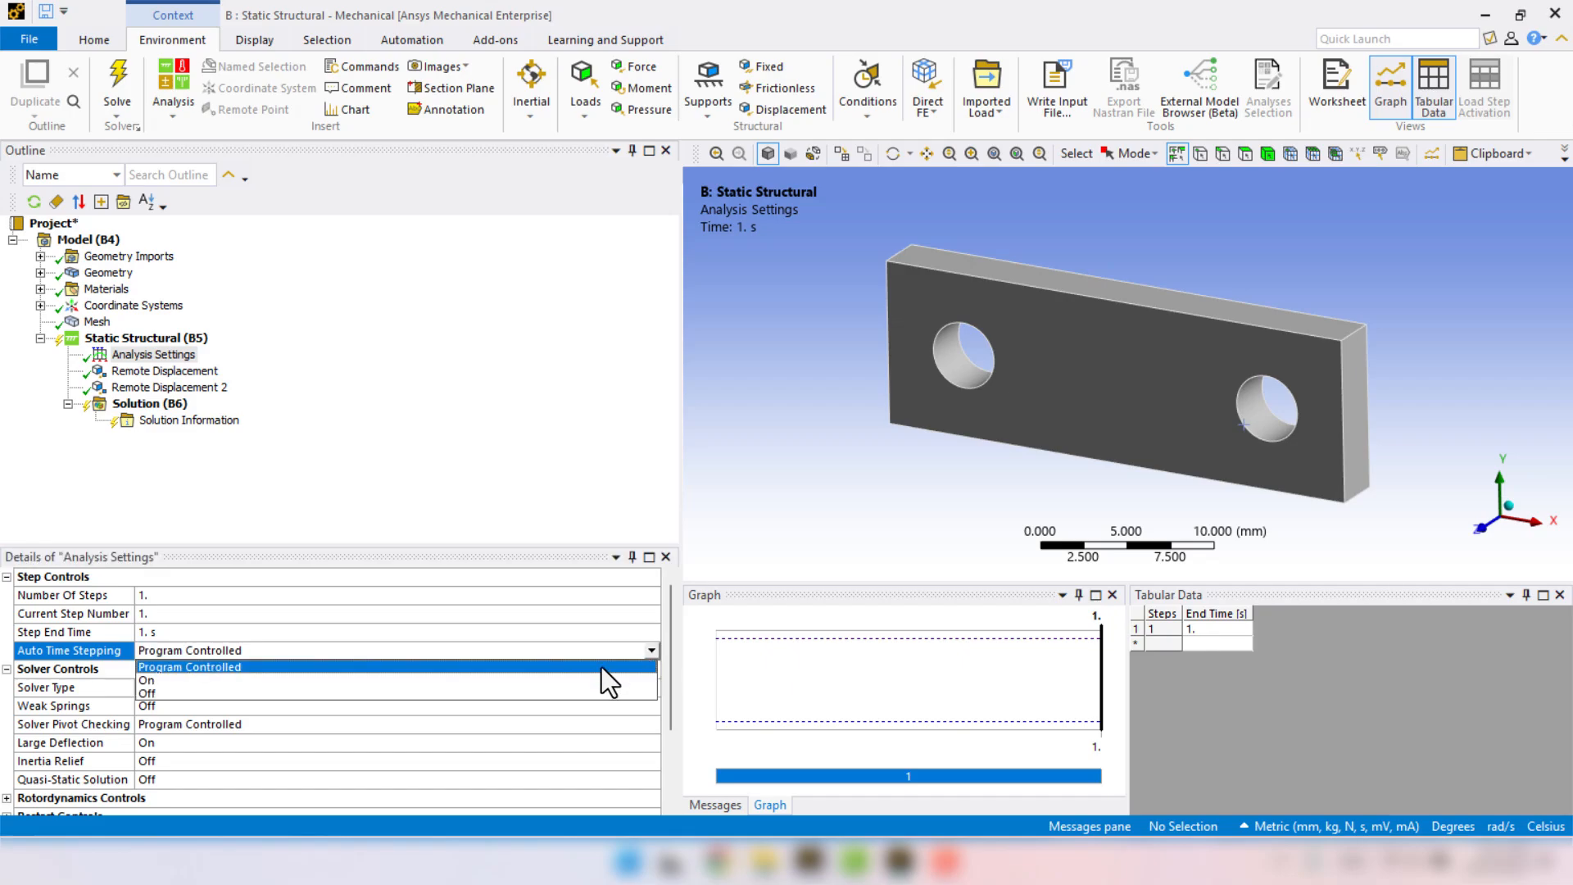
left_click(157, 680)
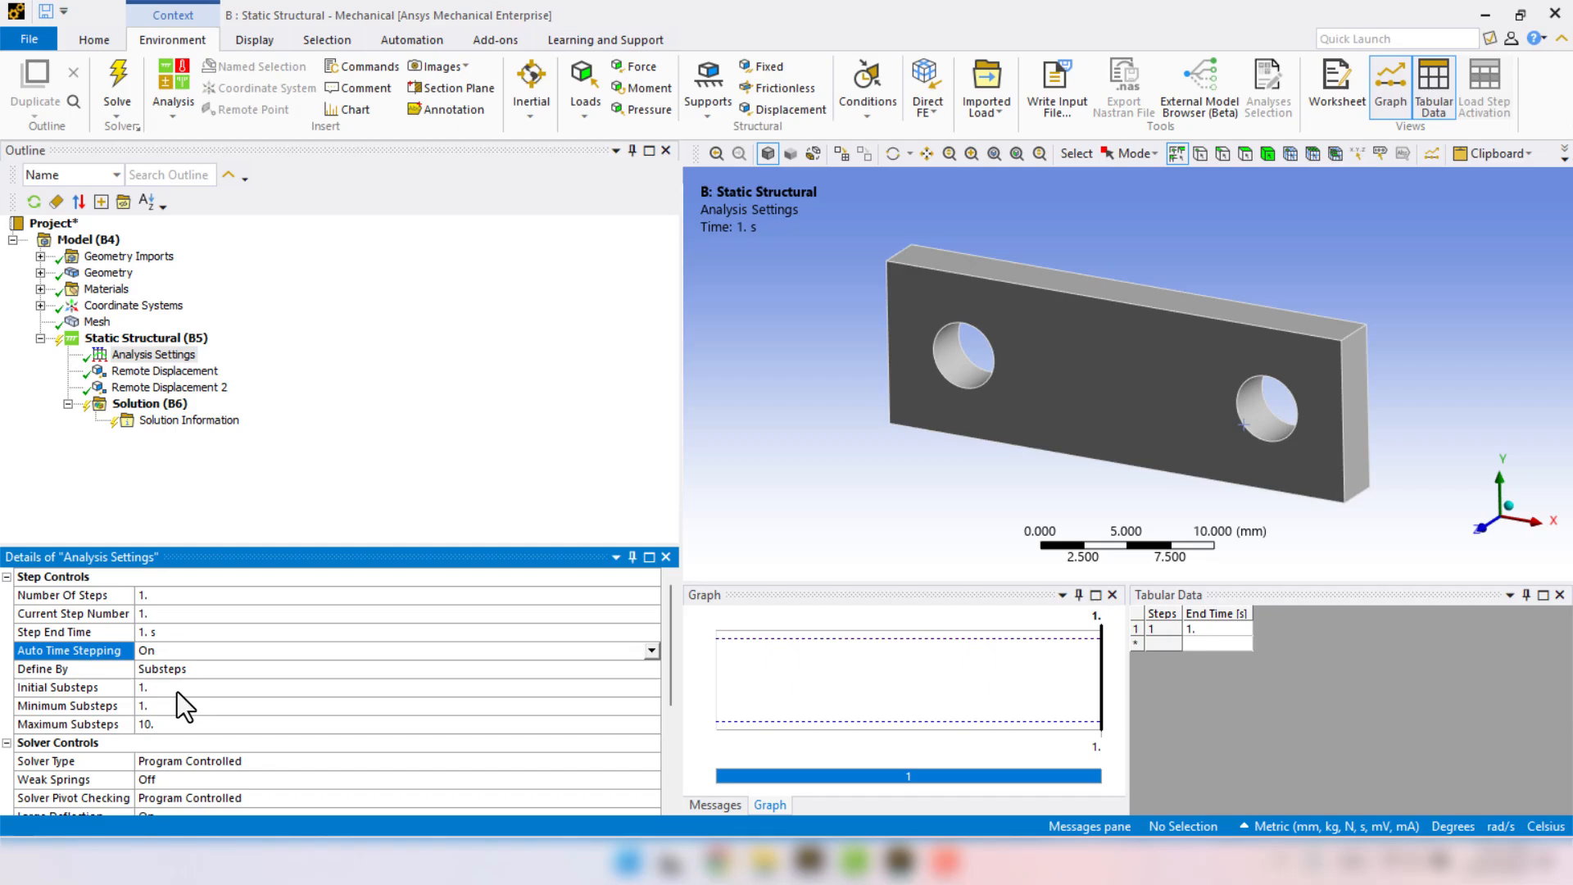
Set the initial substeps to 20, the minimum substeps to 20 and the maximum substeps to 500.
left_click(213, 691)
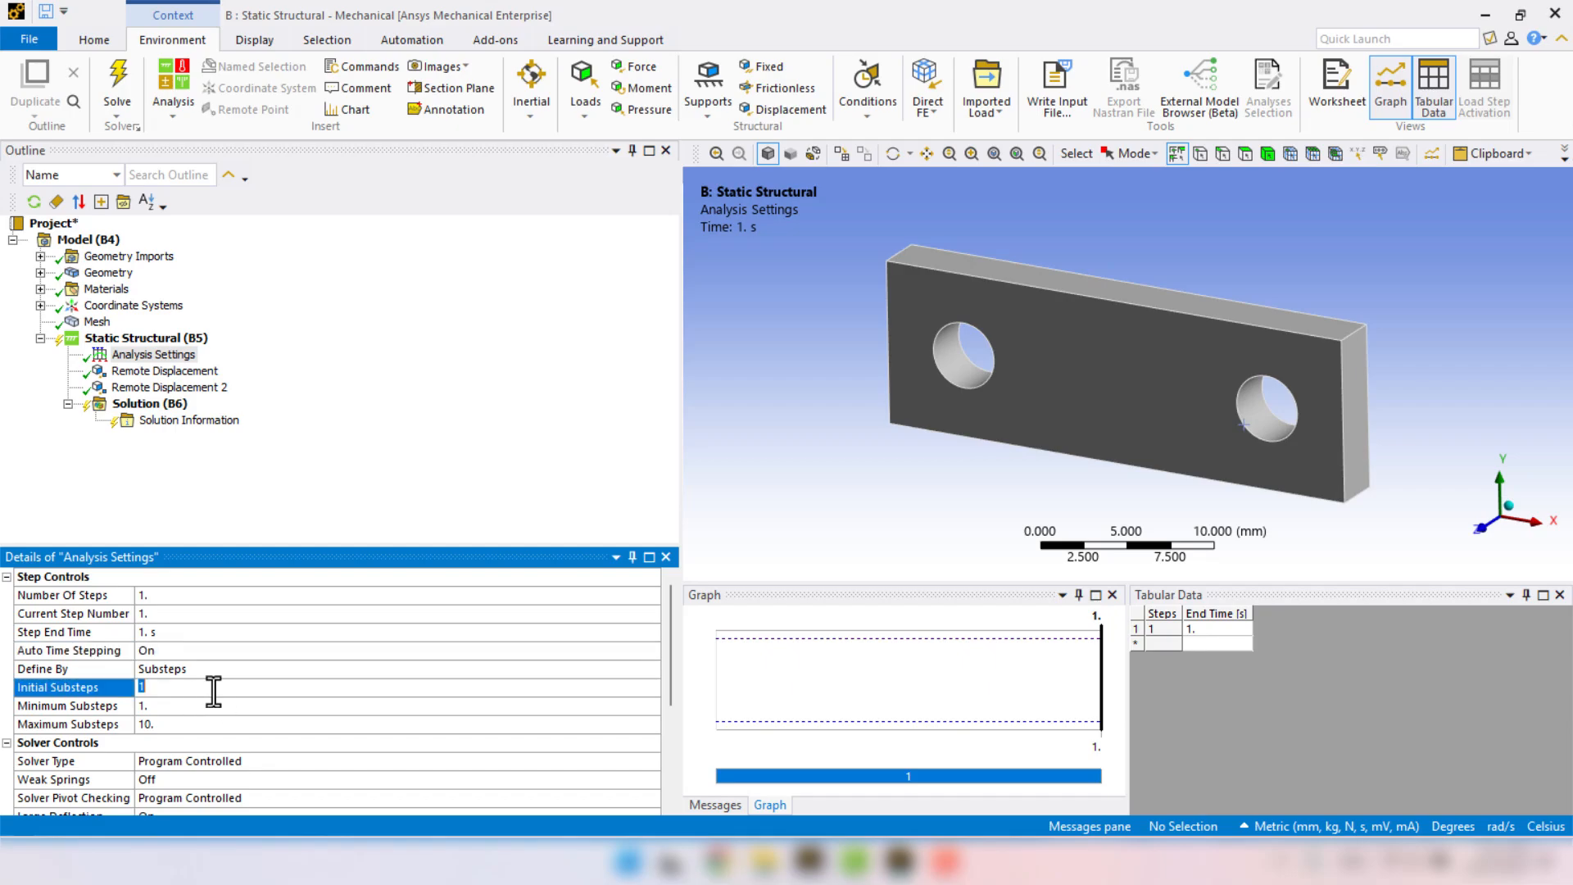
type("20")
key("Return")
left_click(211, 701)
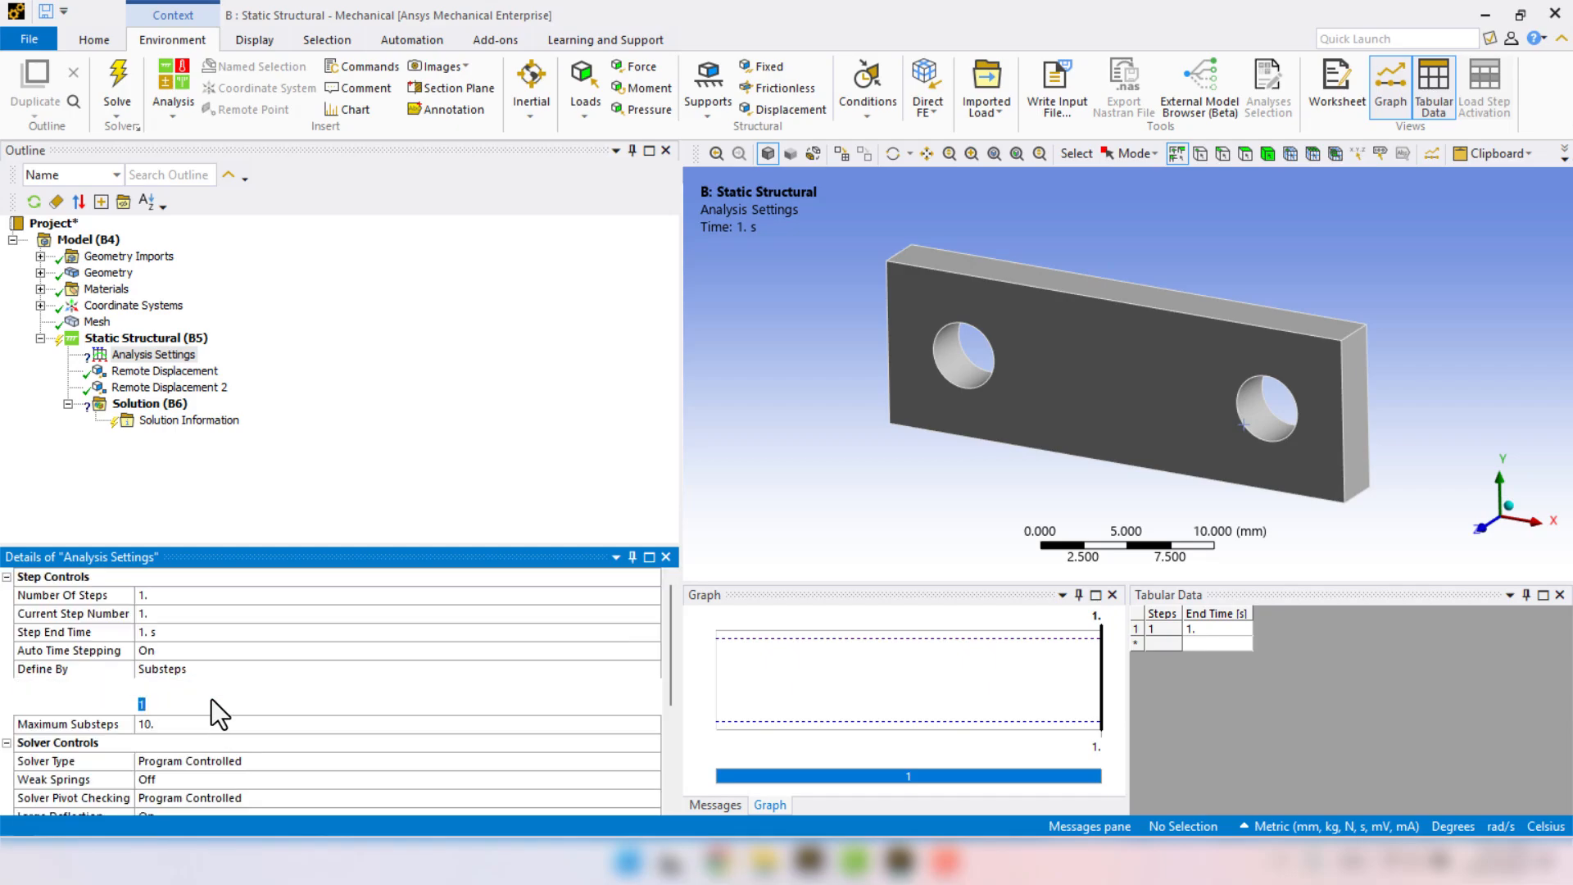
type("20")
key("Return")
left_click(208, 721)
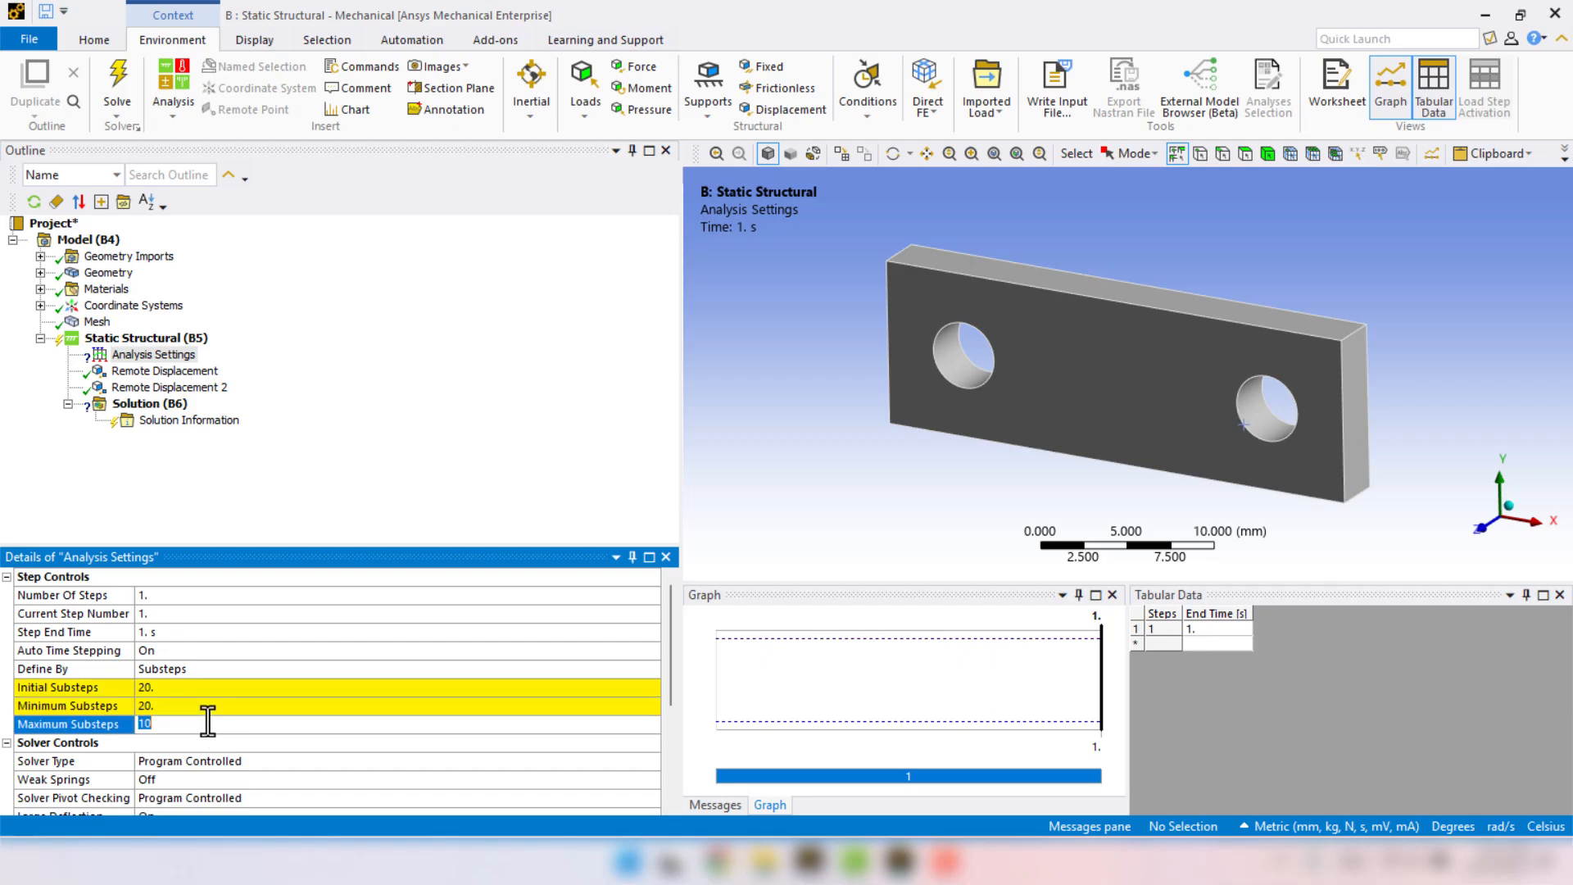
type("500")
key("Return")
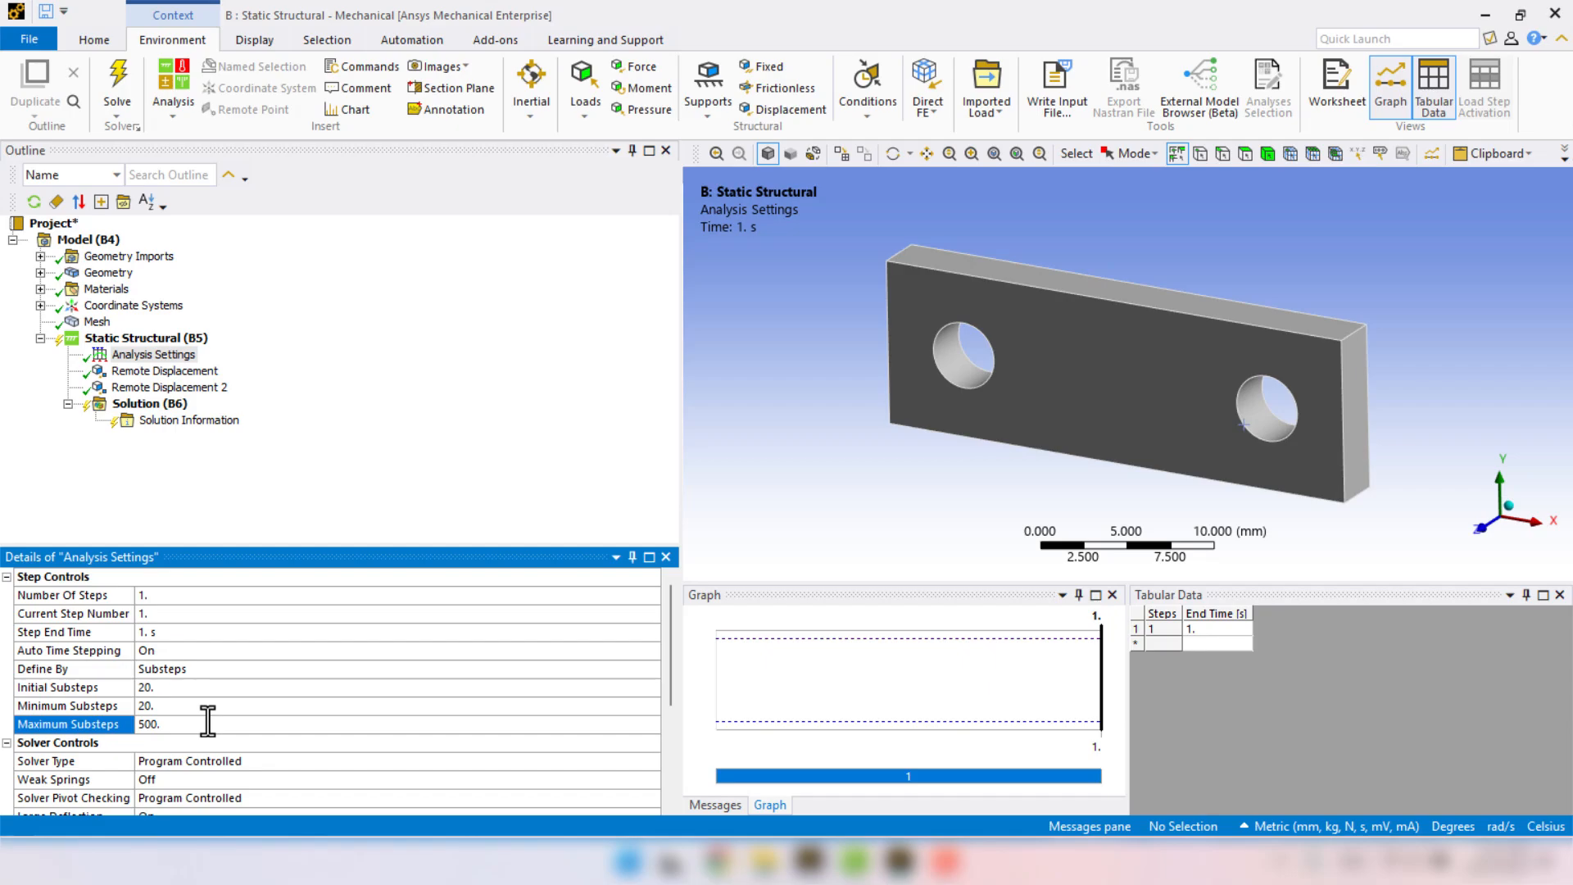
Review the solver controls, the solid body's material assignment, the mesh and both remote displacements before solving.
scroll(209, 721, "down", 3)
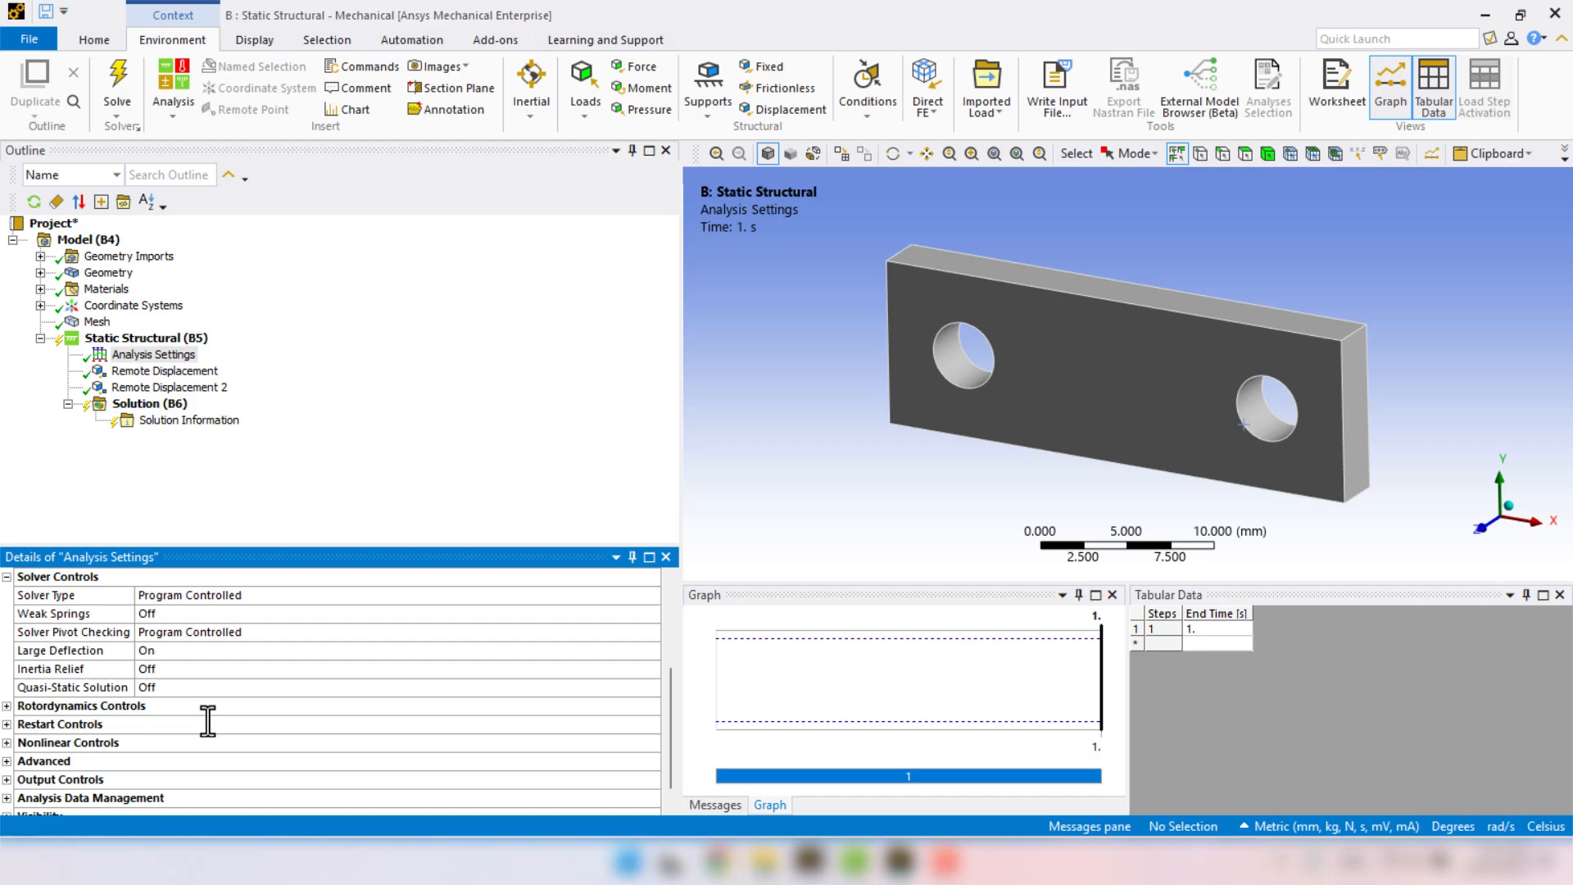
scroll(208, 721, "up", 3)
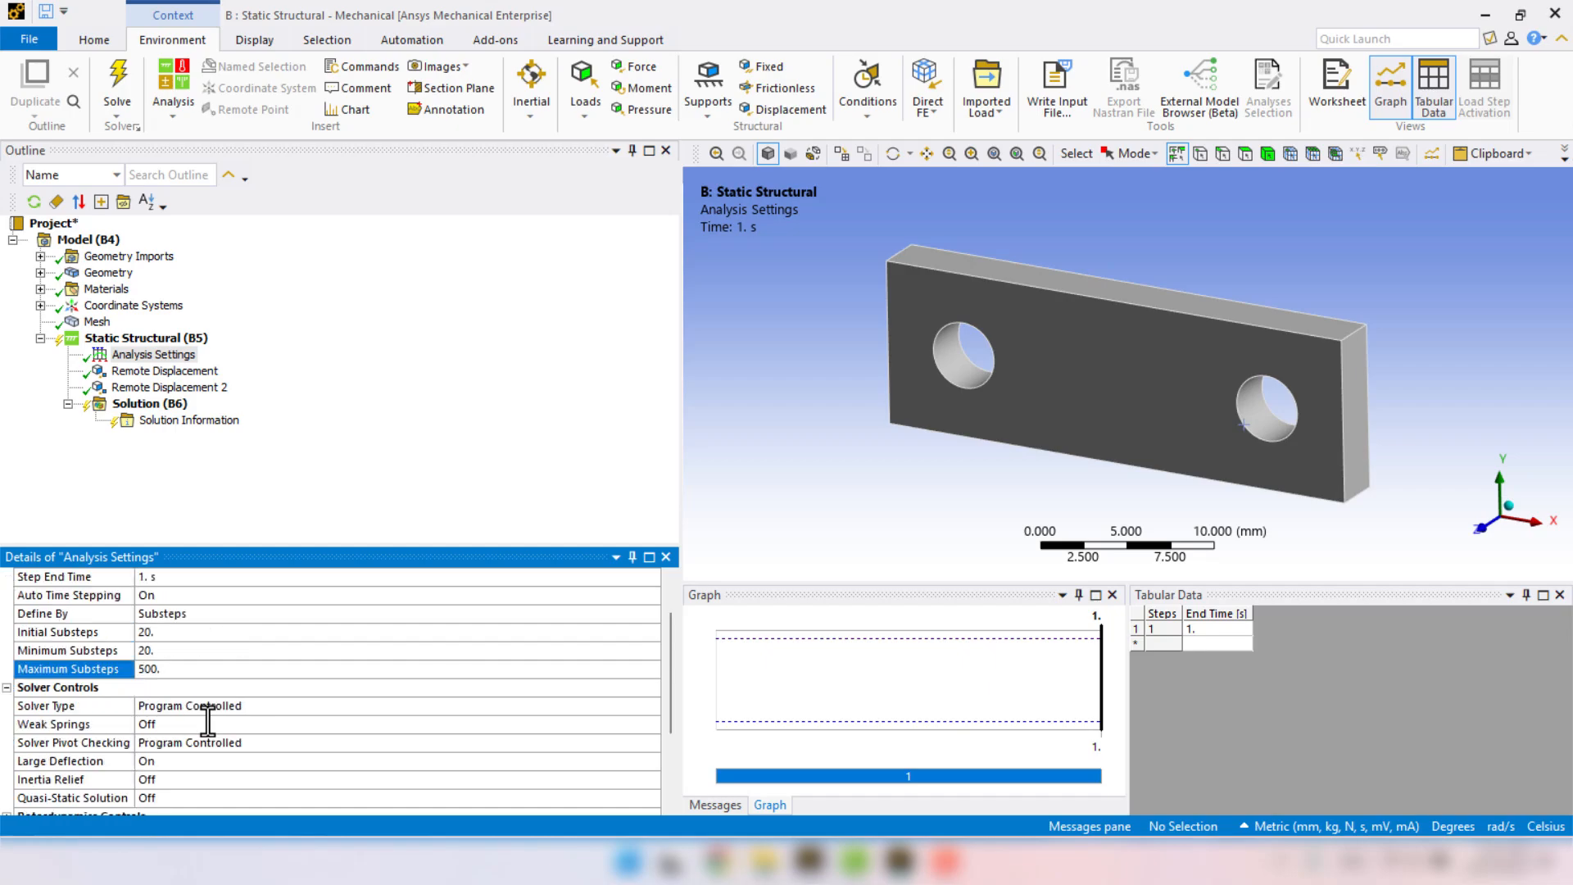
left_click(40, 272)
left_click(143, 288)
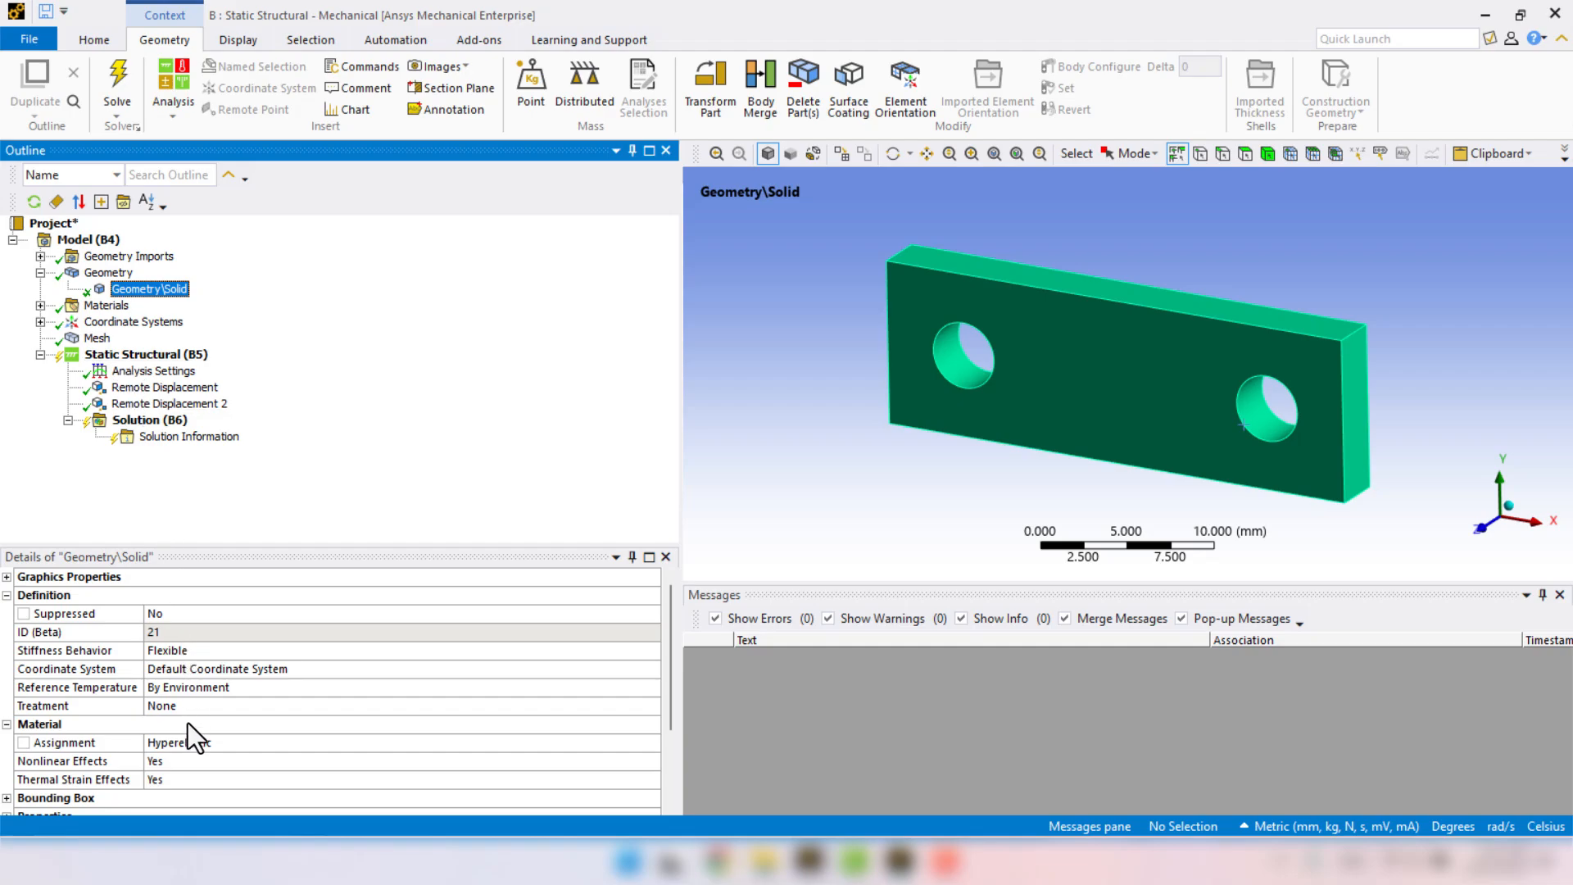
left_click(41, 273)
left_click(92, 321)
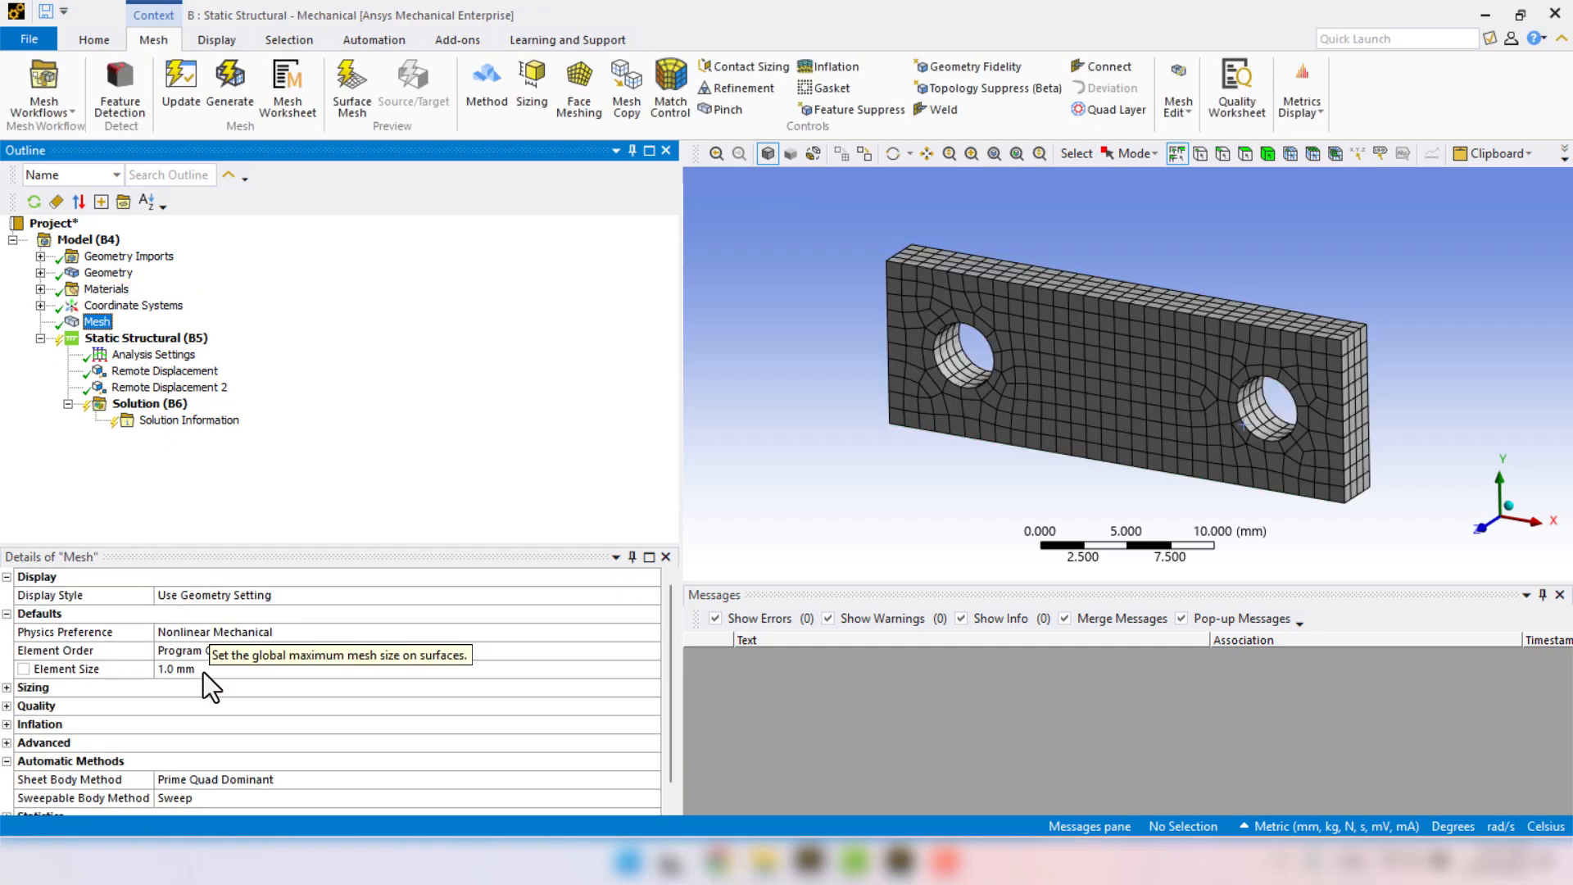
left_click(156, 370)
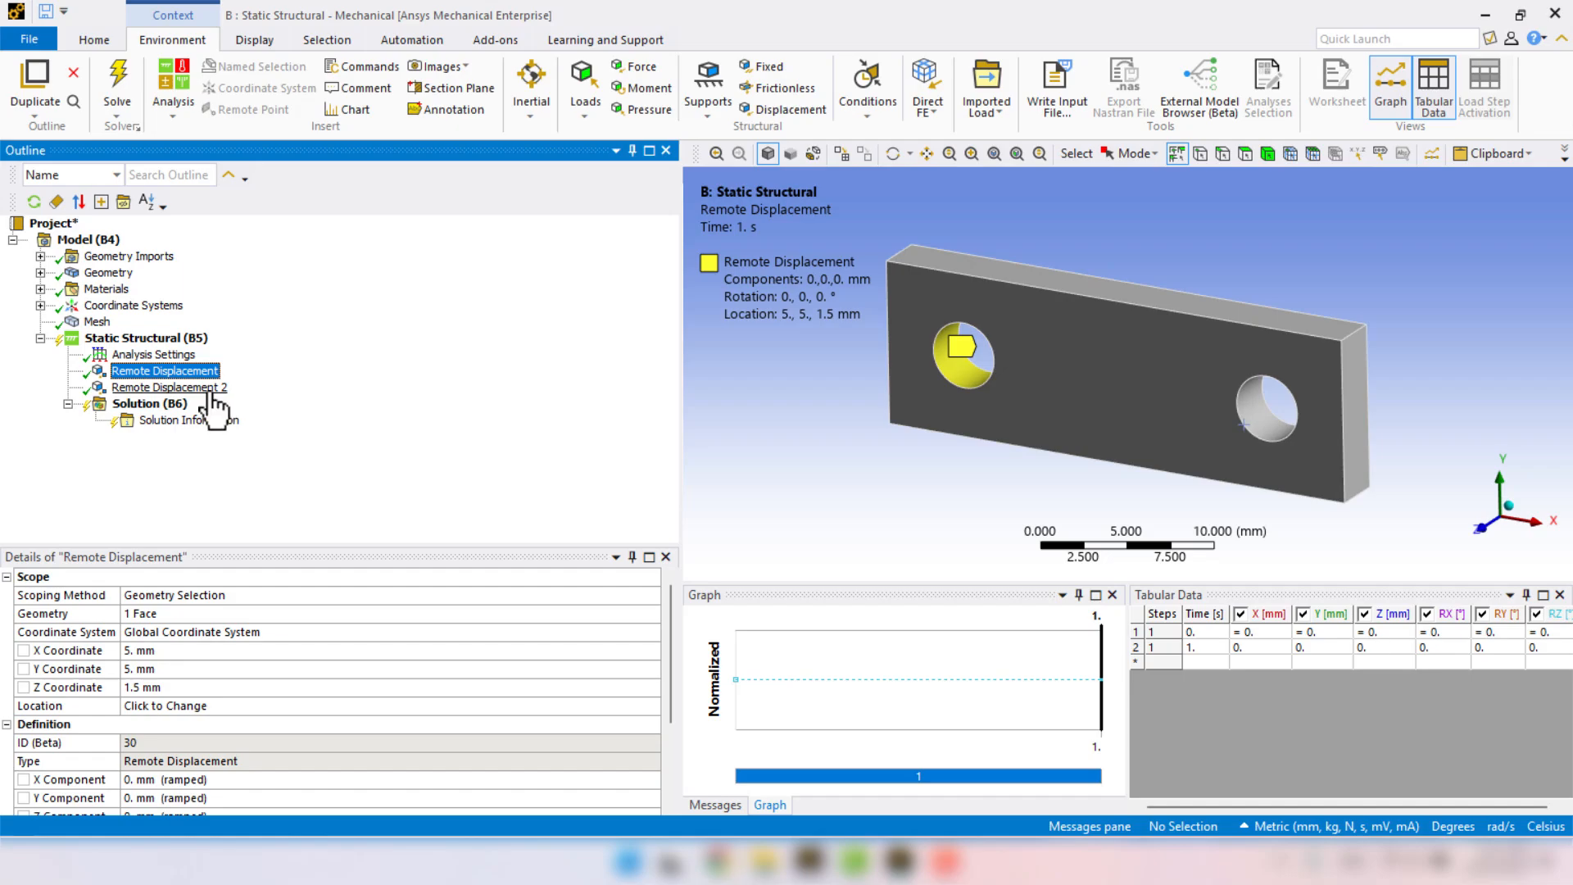
left_click(205, 388)
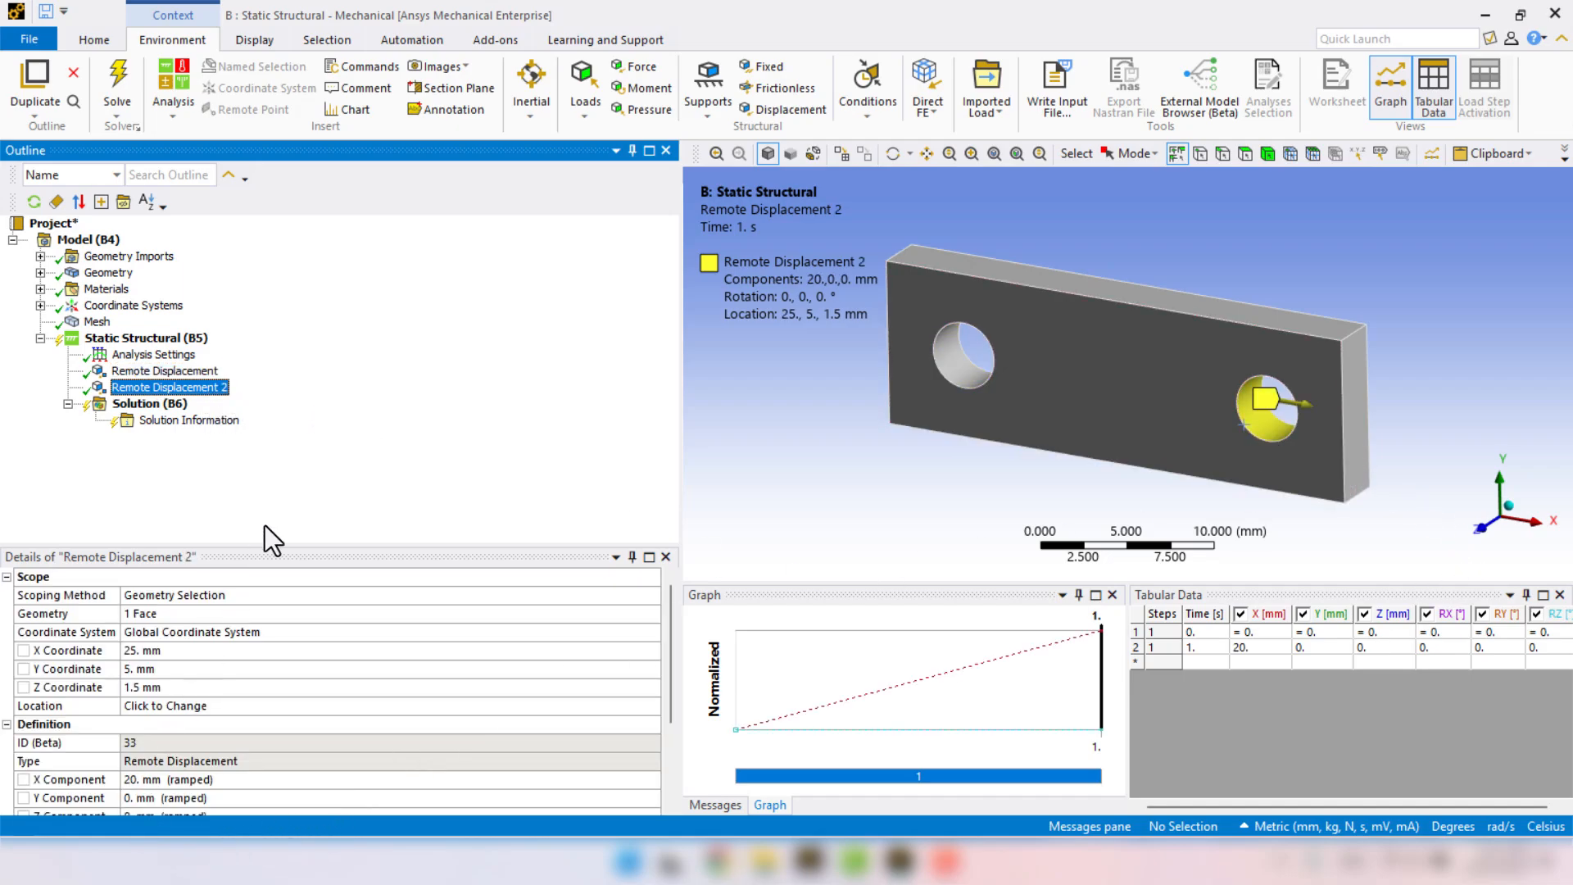
Solve the Static Structural analysis and open the solver messages.
left_click(131, 338)
right_click(127, 337)
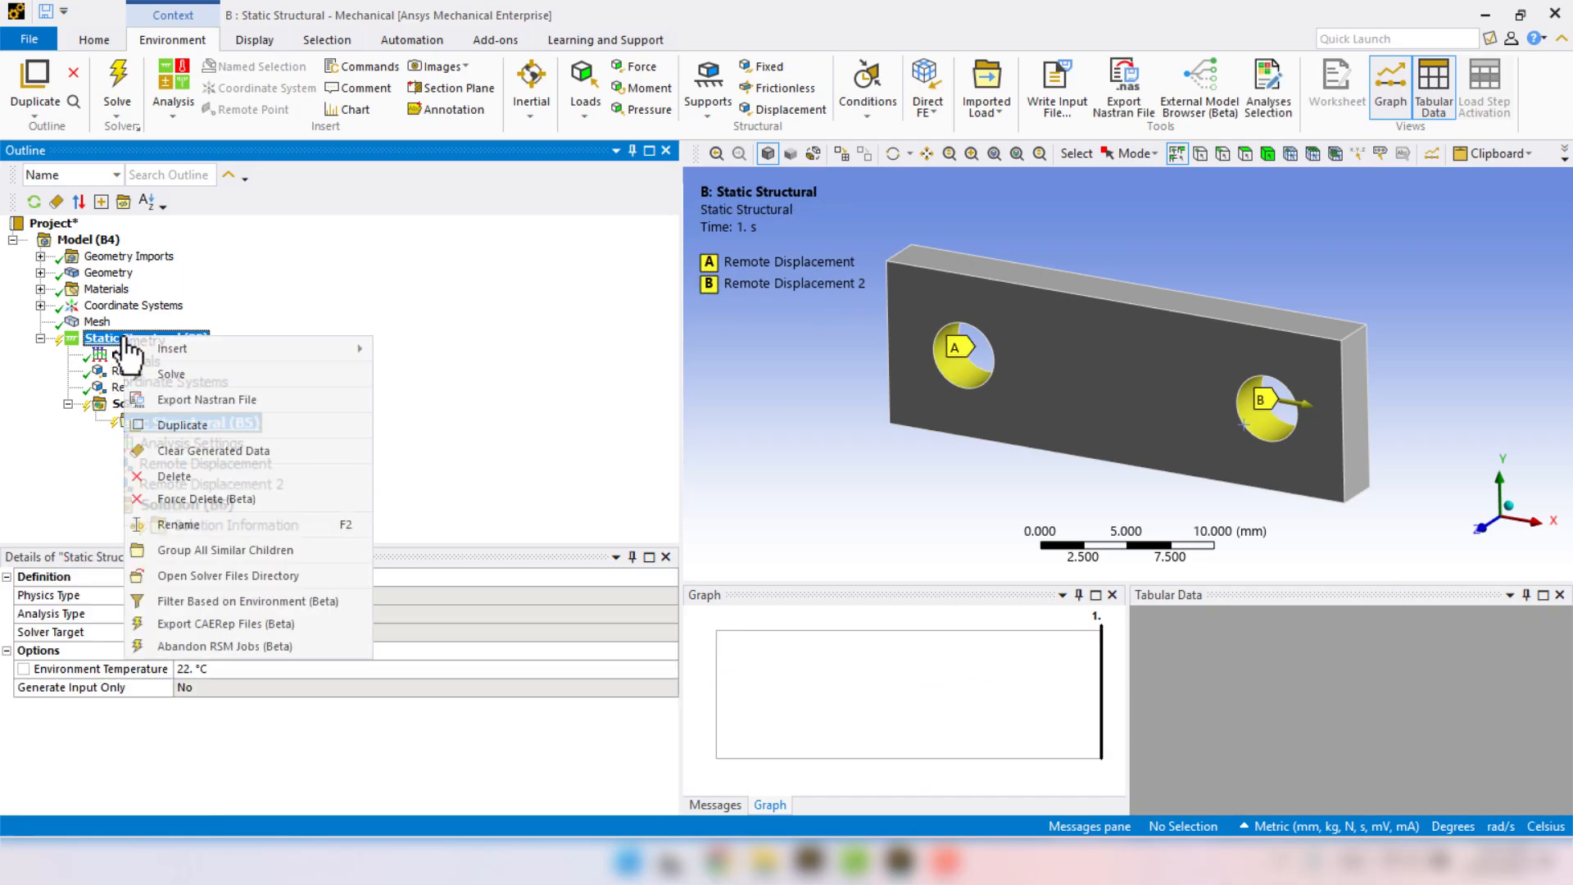
left_click(218, 375)
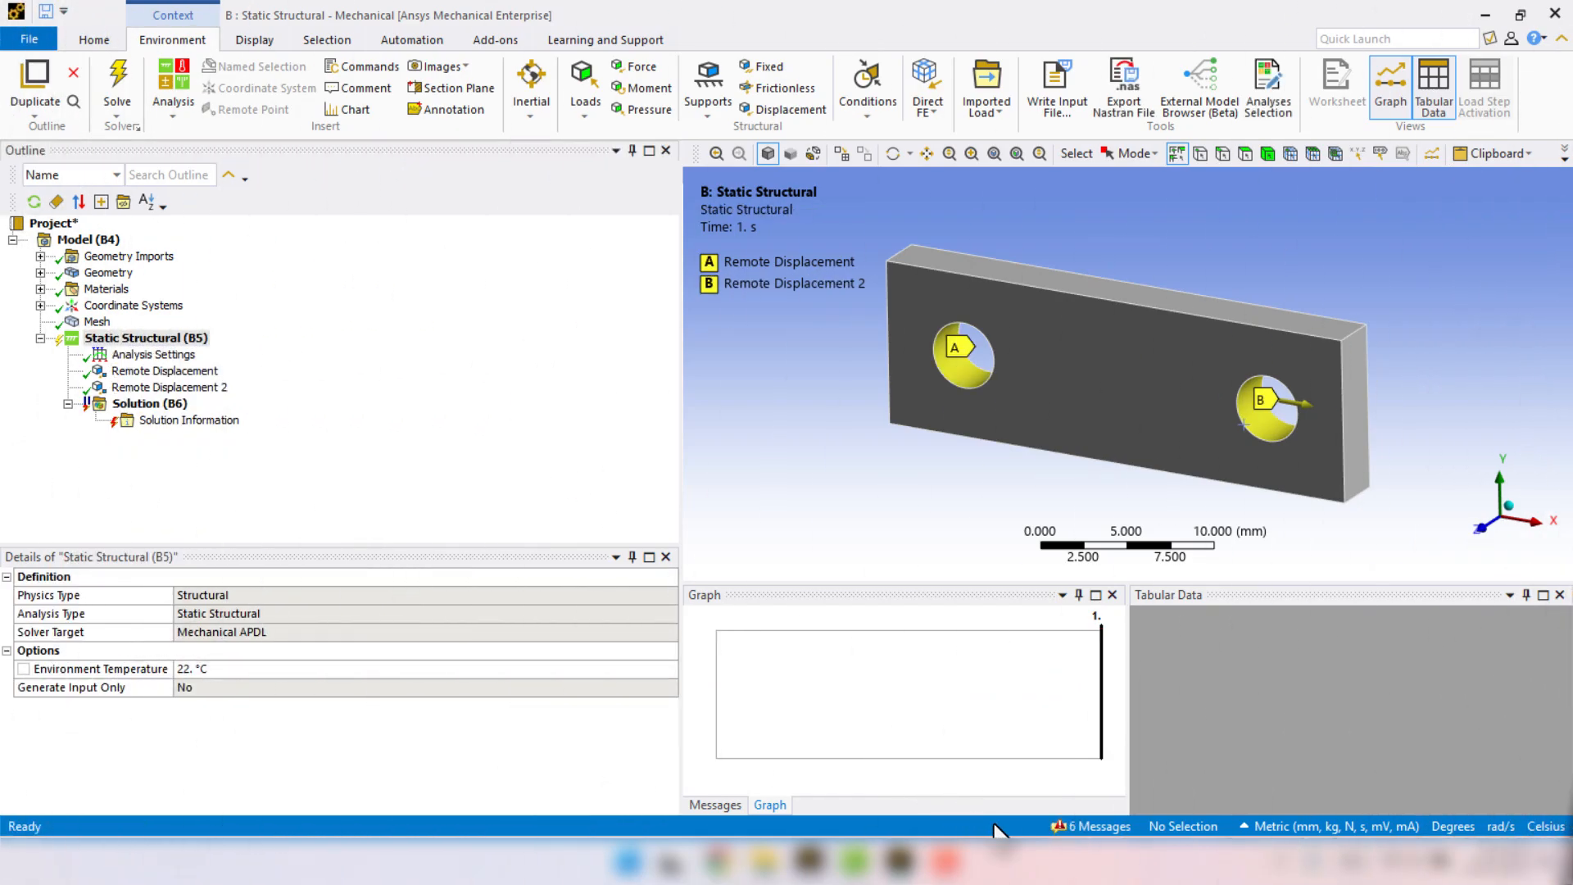
left_click(1090, 826)
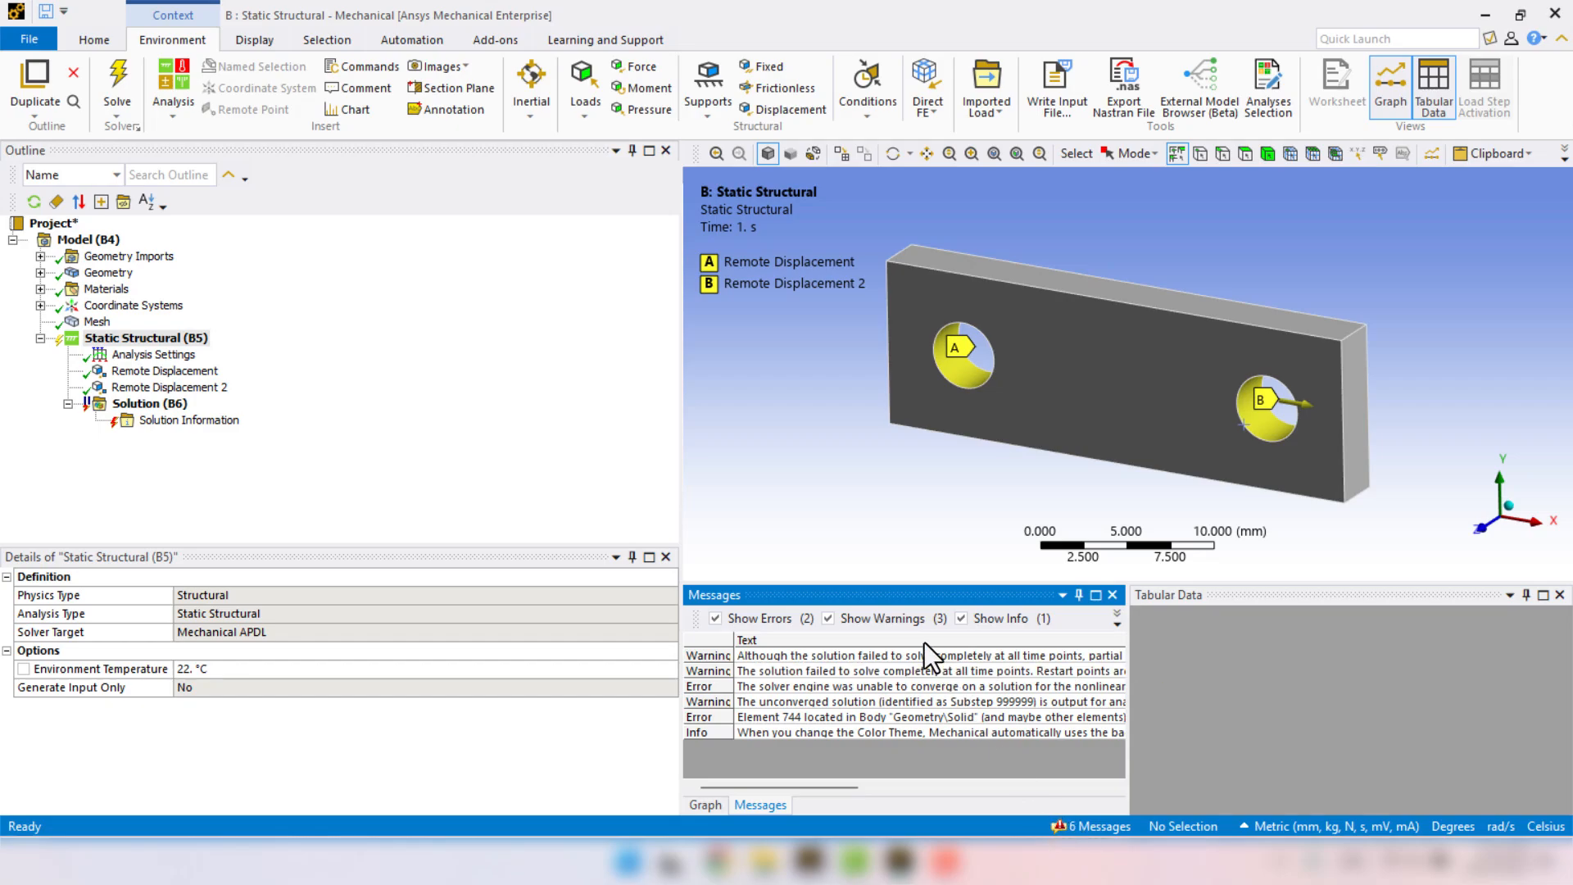
Set the X component of the right hole's remote displacement to 15 mm.
left_click(180, 387)
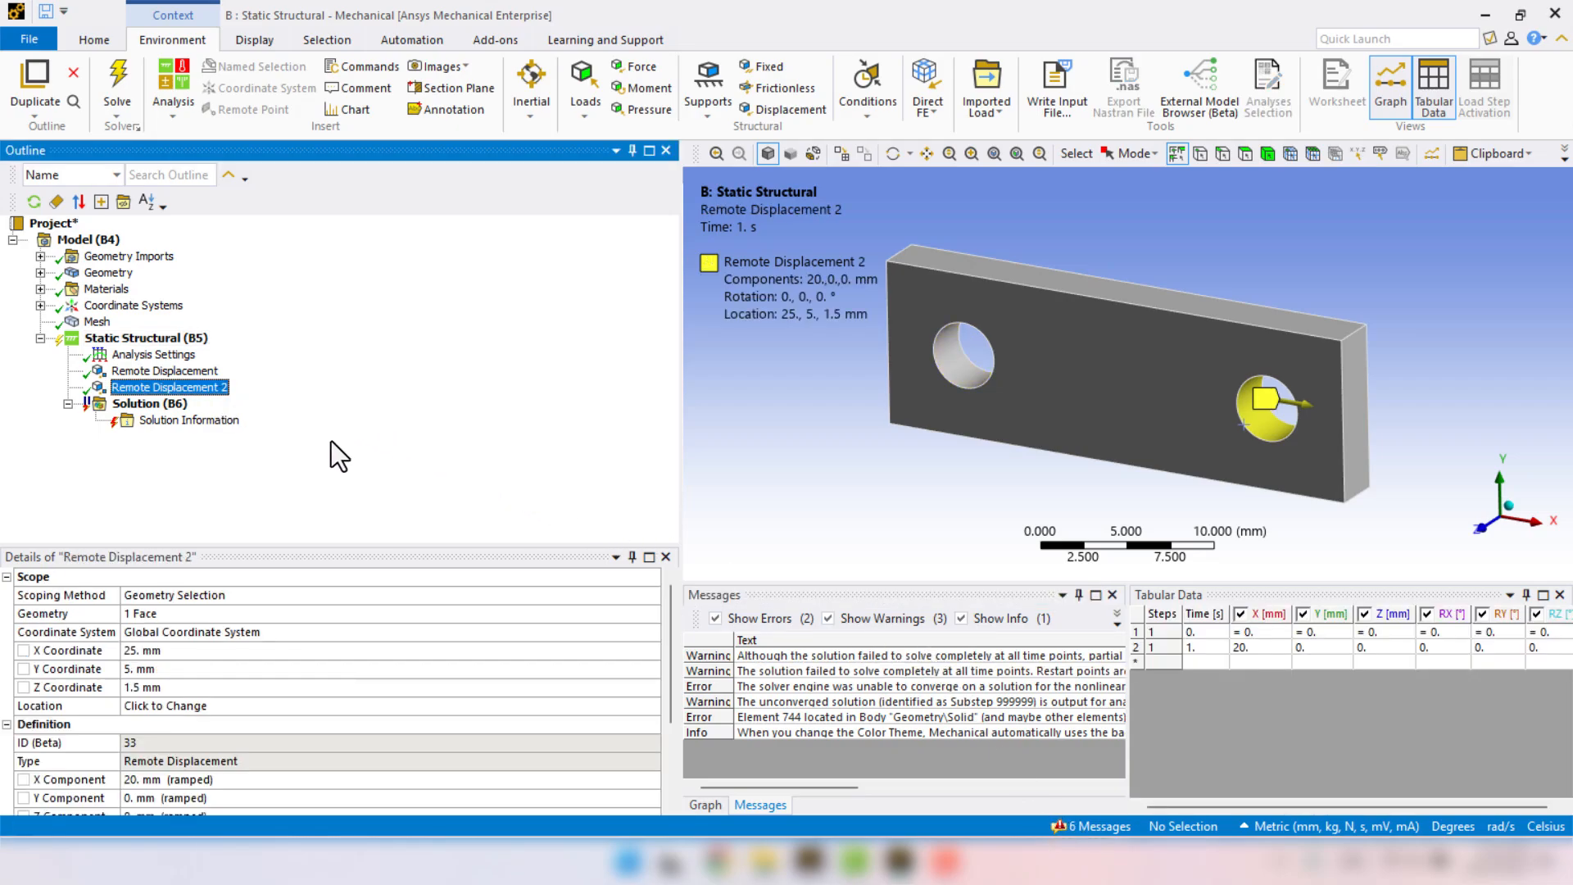
left_click(171, 648)
scroll(166, 685, "down", 2)
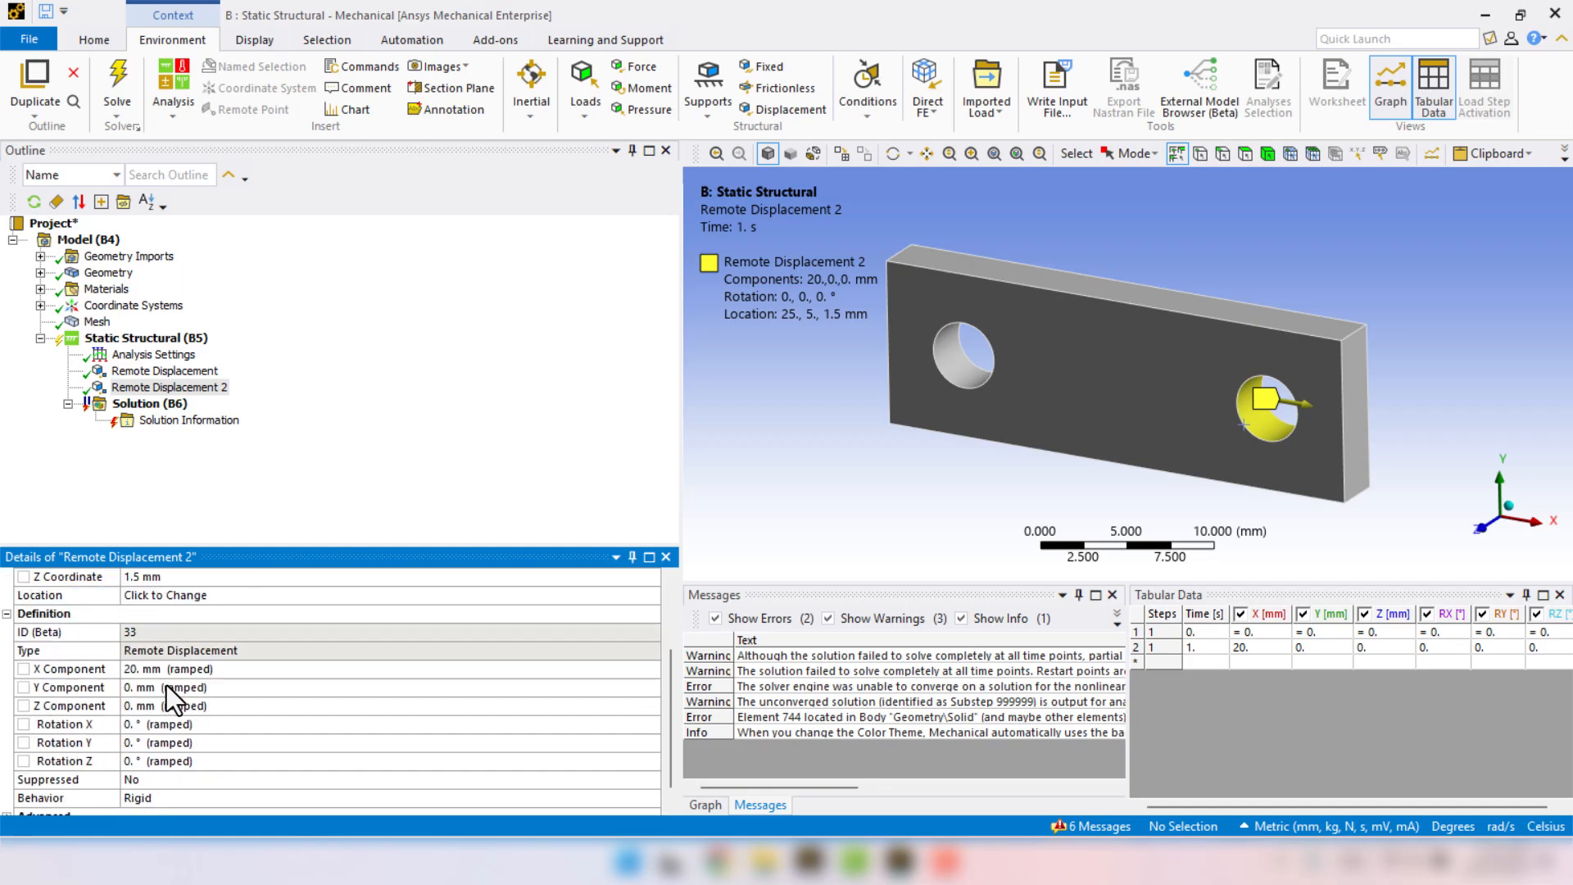
left_click(160, 668)
type("15")
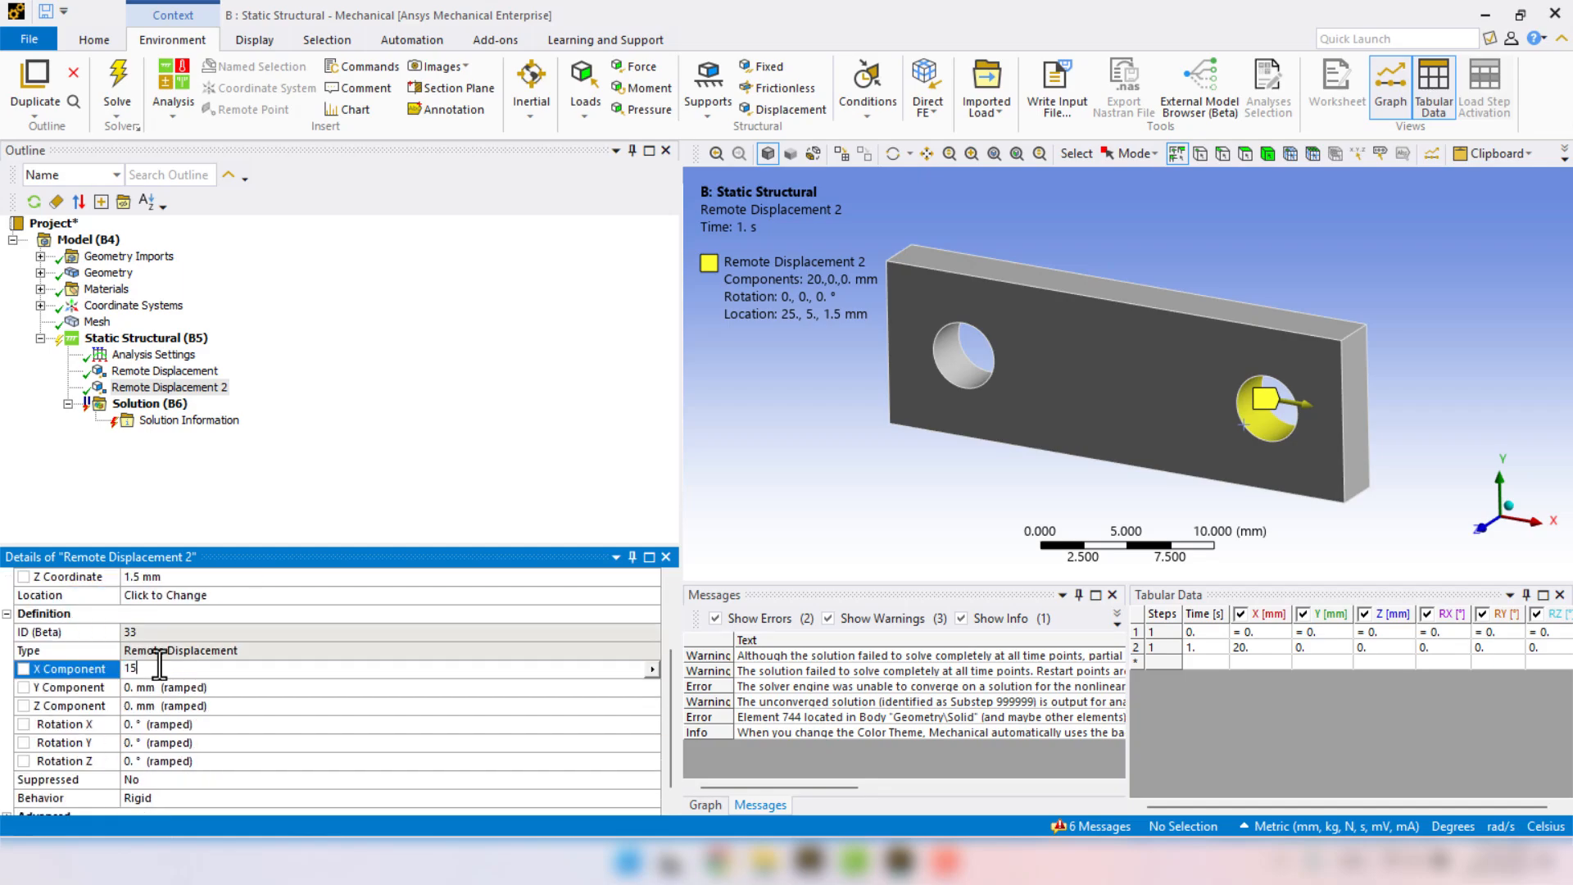
key("Return")
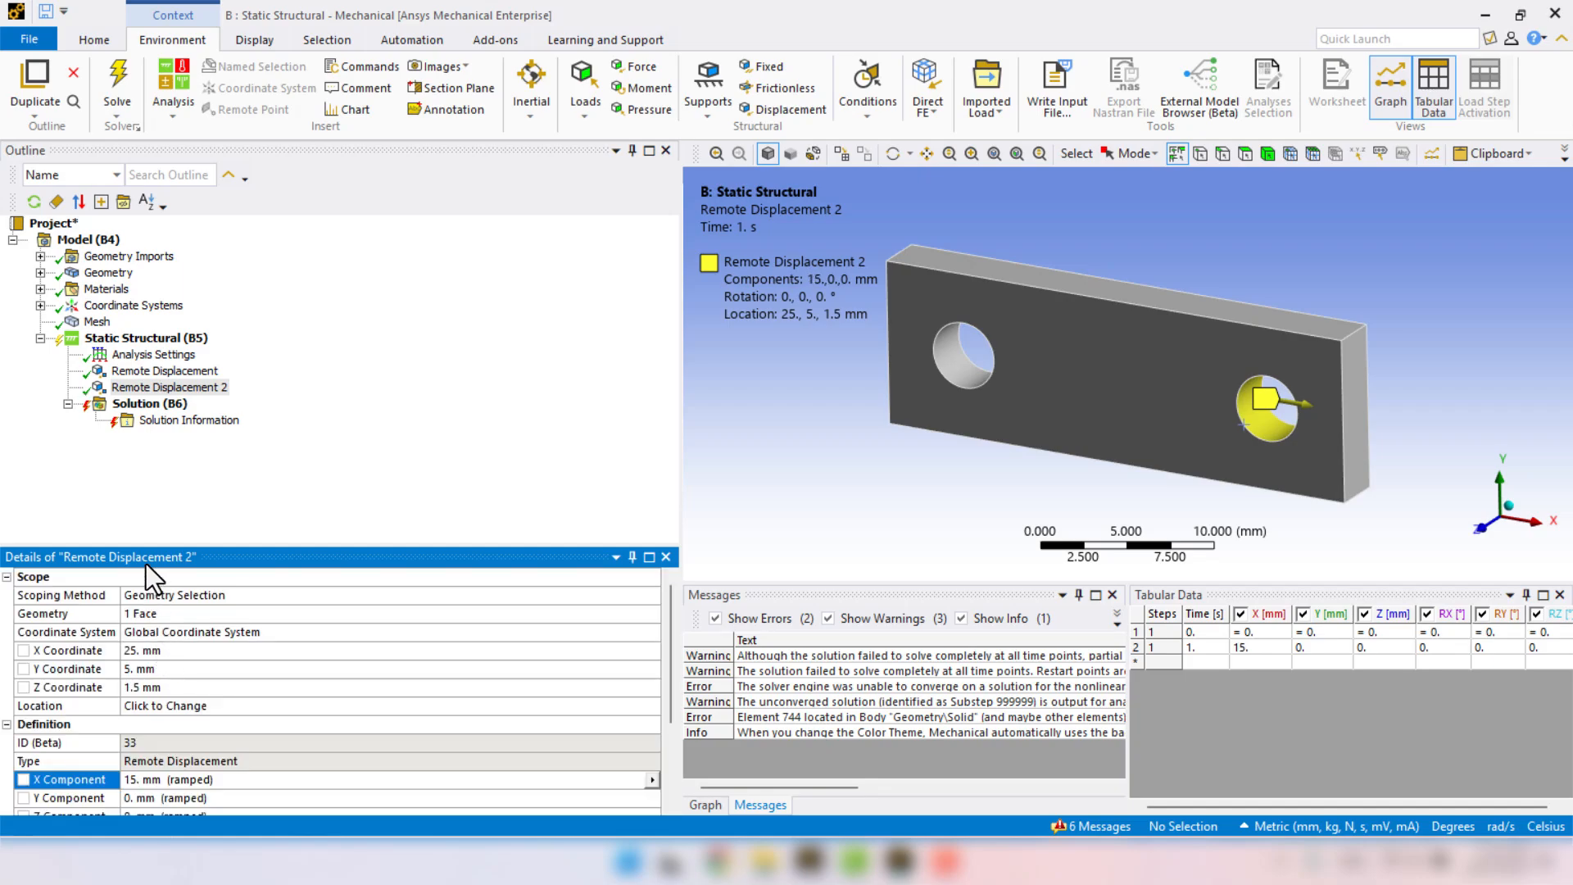
Check the plate's mesh and solve the Static Structural analysis again.
left_click(97, 321)
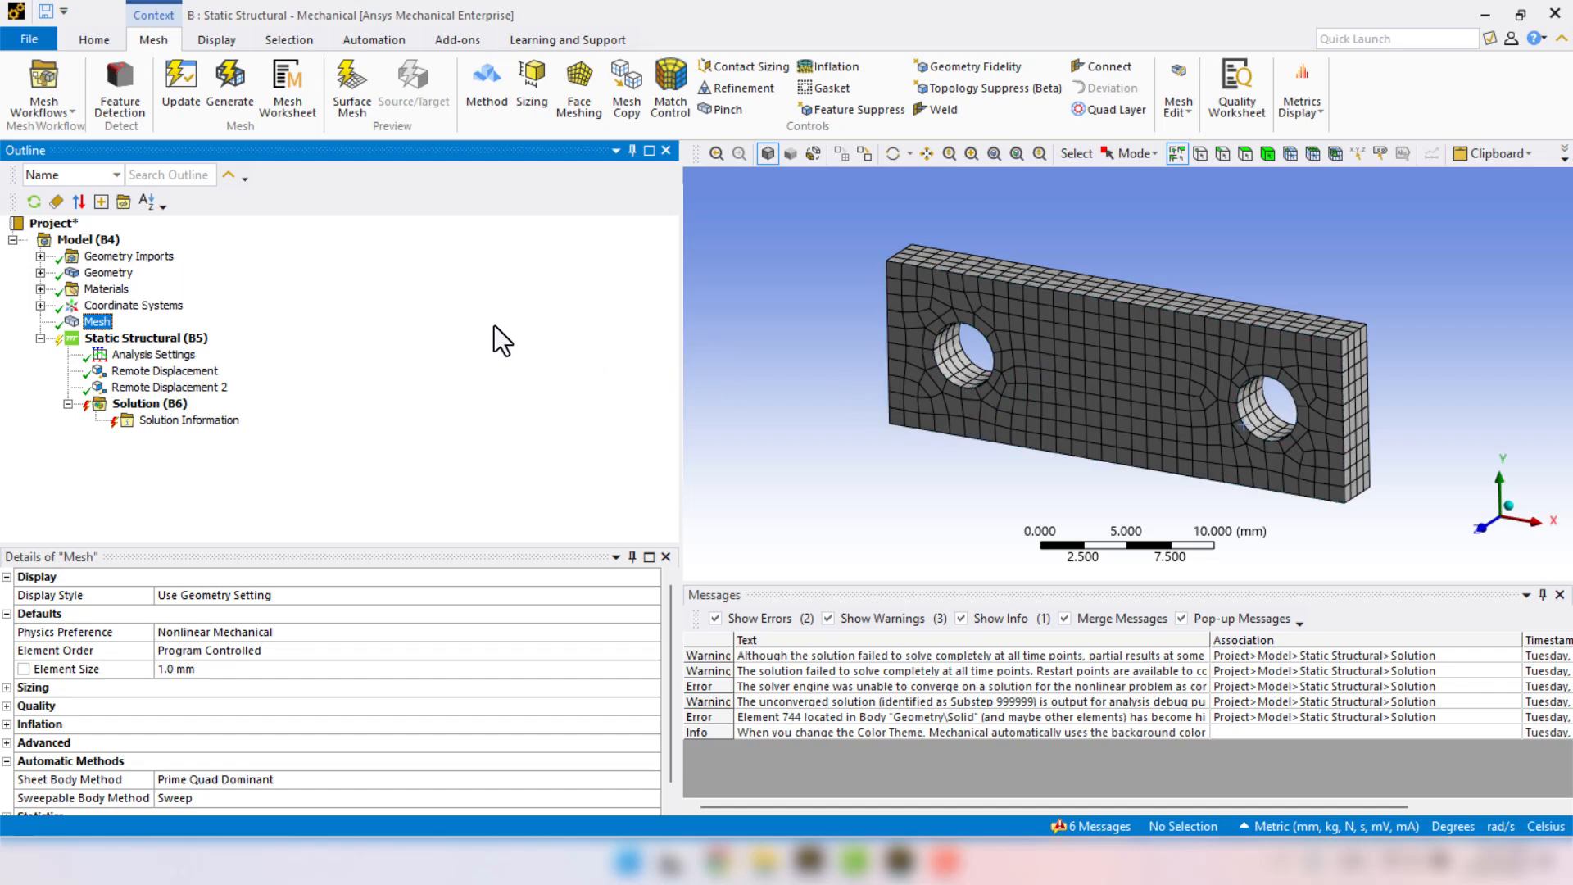
right_click(128, 338)
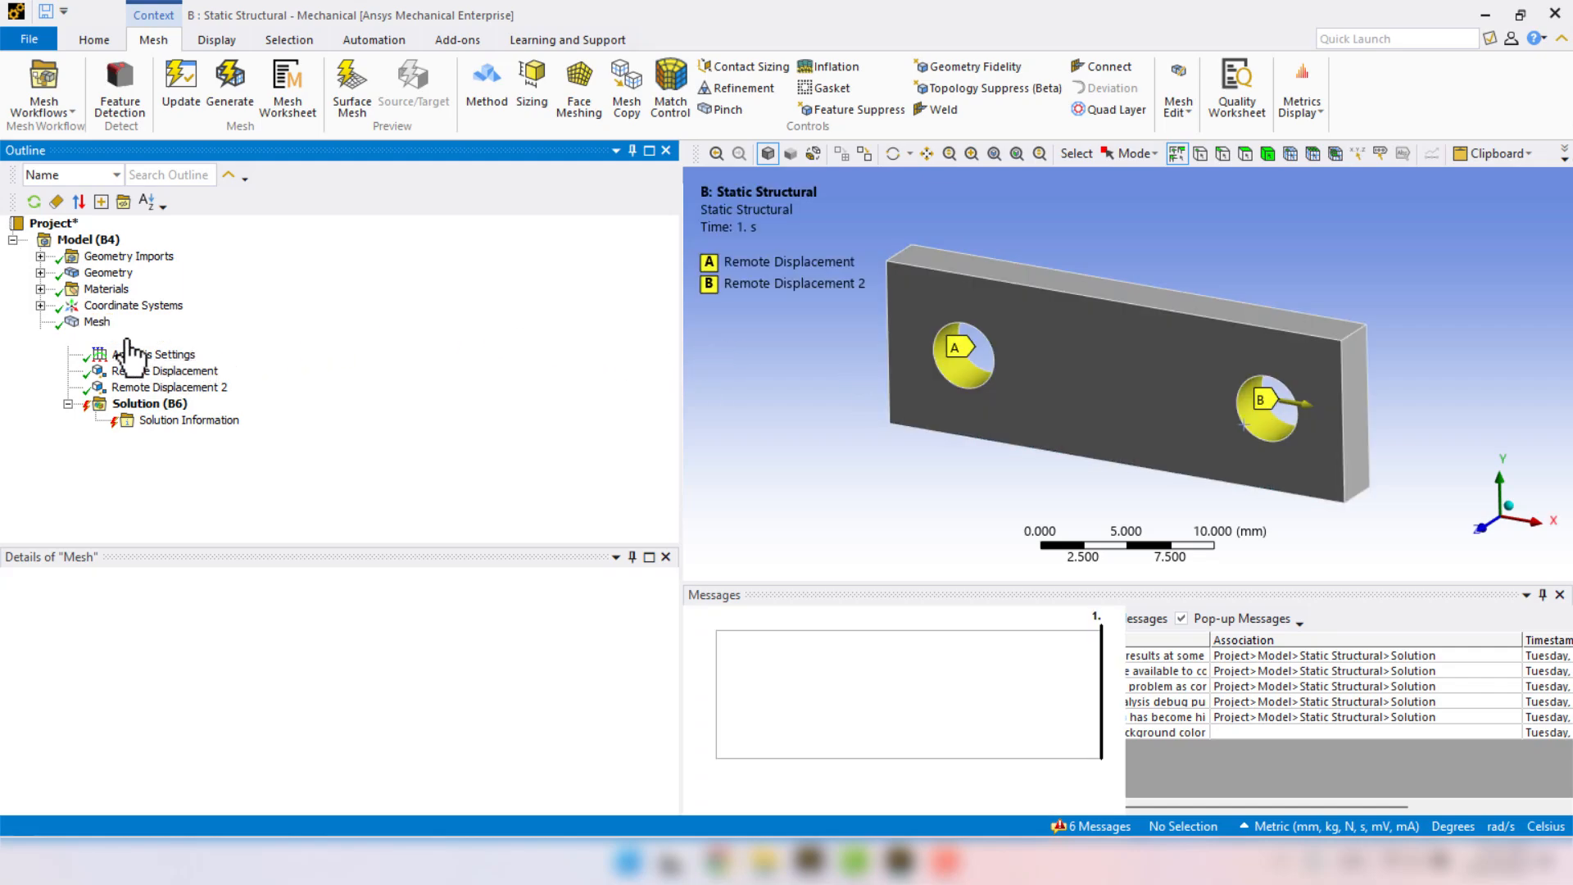
left_click(158, 375)
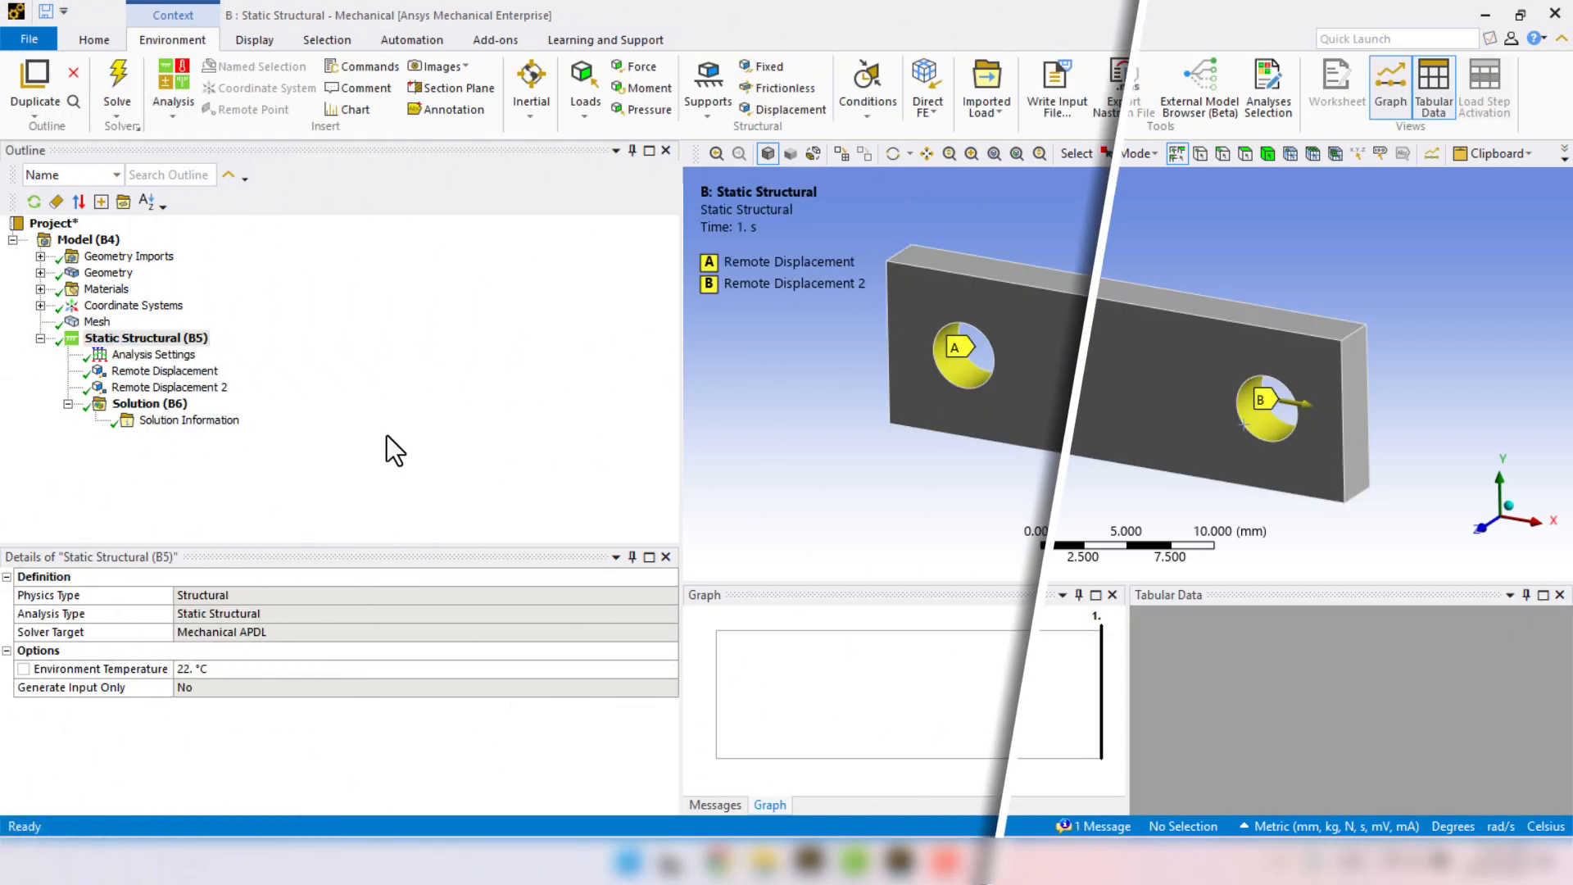
Open the solver messages and add a Total Deformation result to the solution.
left_click(1106, 827)
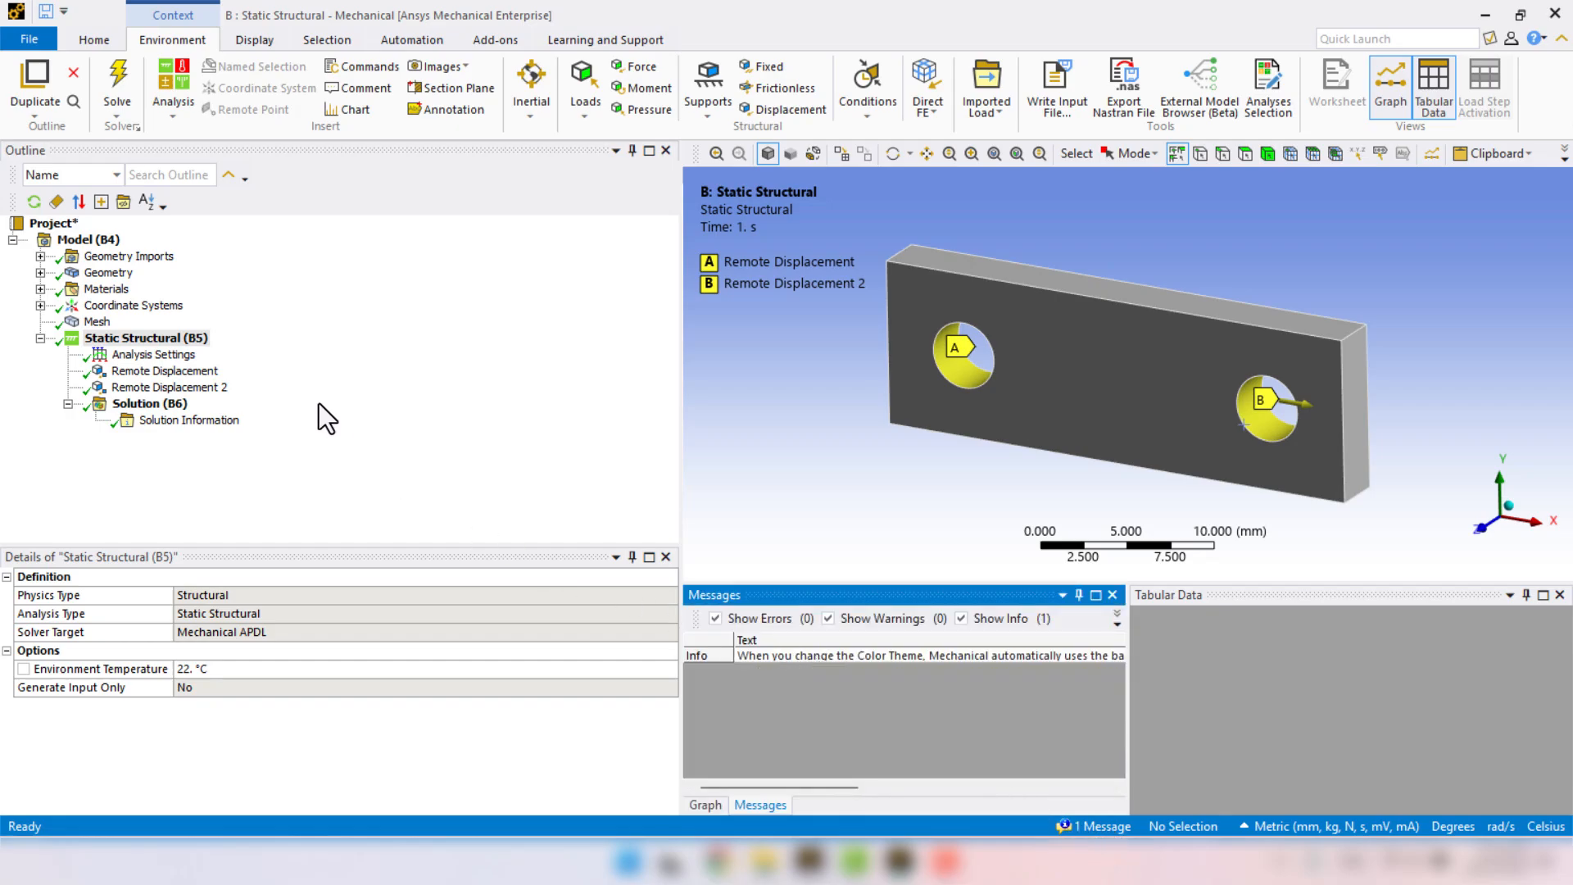
left_click(456, 408)
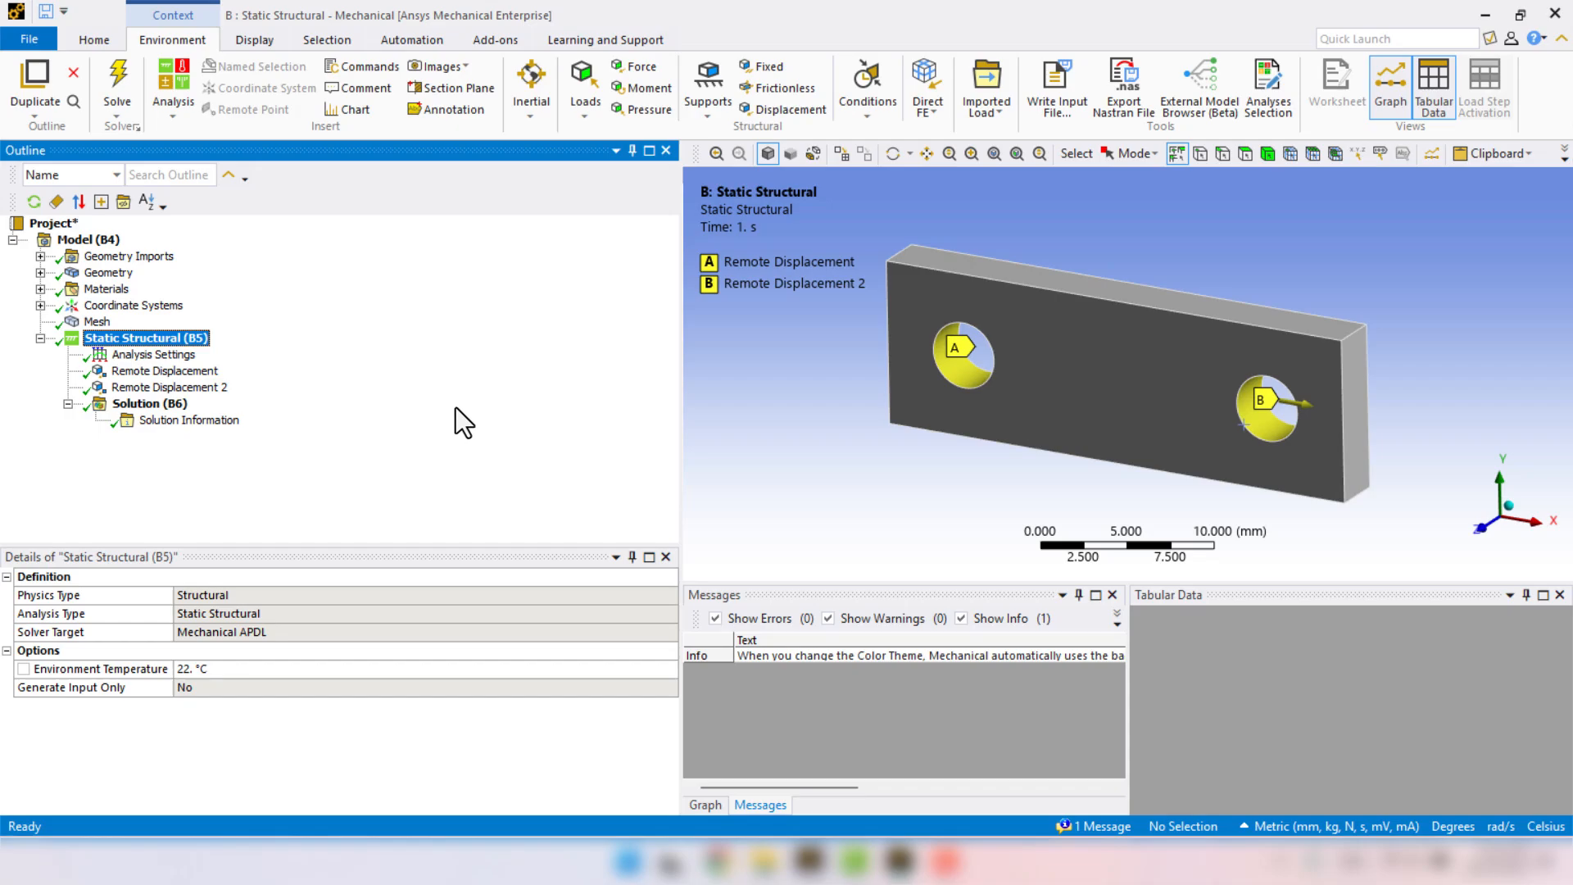
right_click(114, 405)
mouse_move(120, 418)
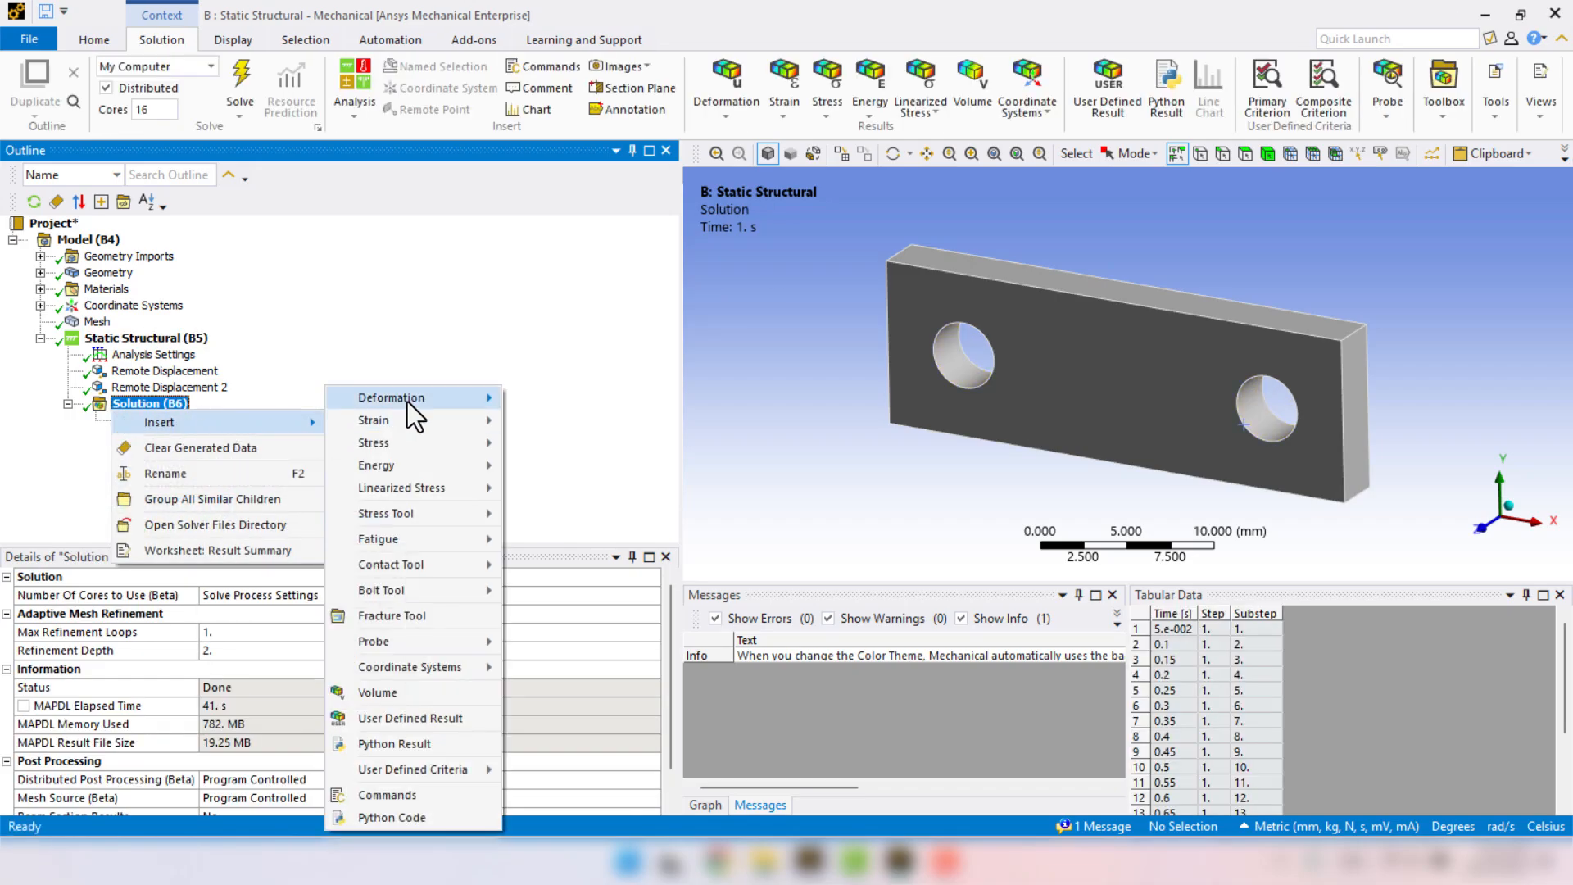
mouse_move(425, 397)
left_click(523, 400)
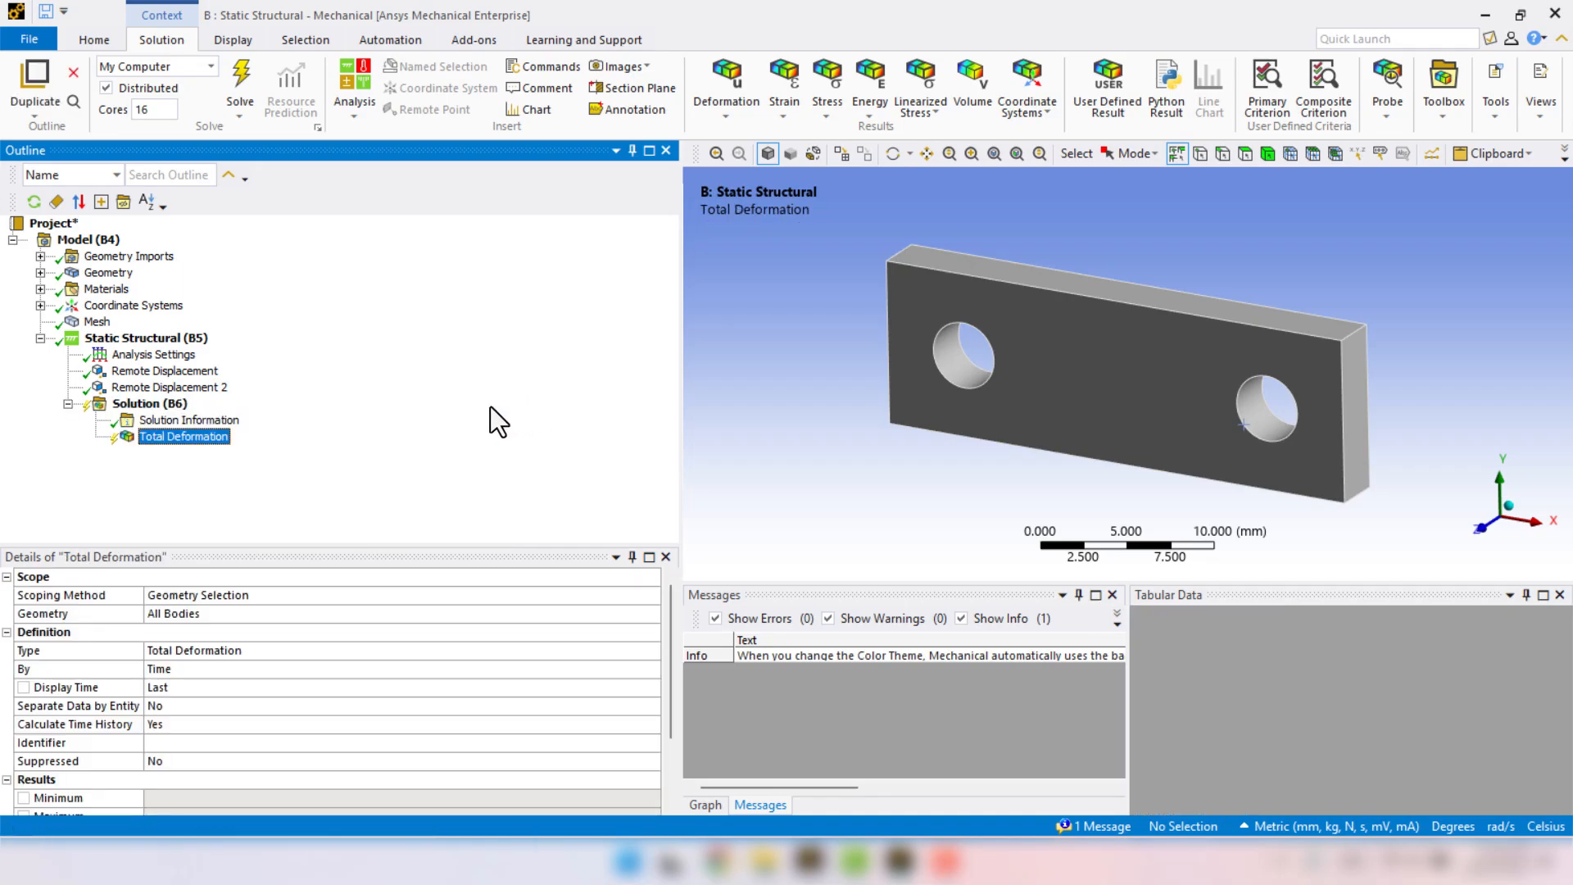
Add an Equivalent (von-Mises) Stress result to the solution and evaluate all results.
left_click(152, 406)
right_click(160, 411)
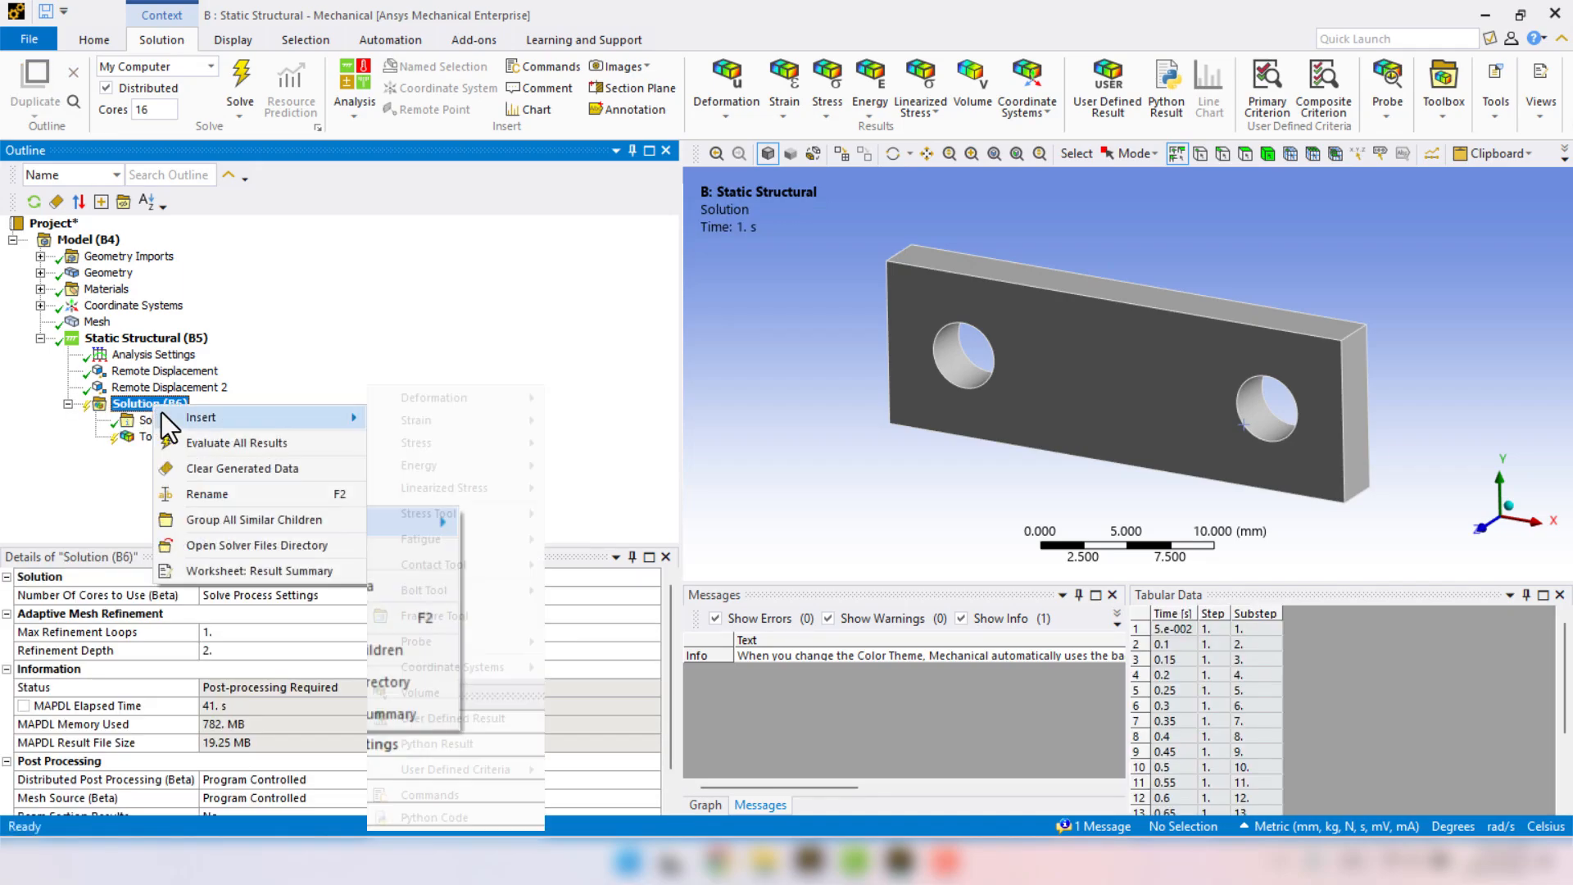
mouse_move(163, 416)
mouse_move(420, 436)
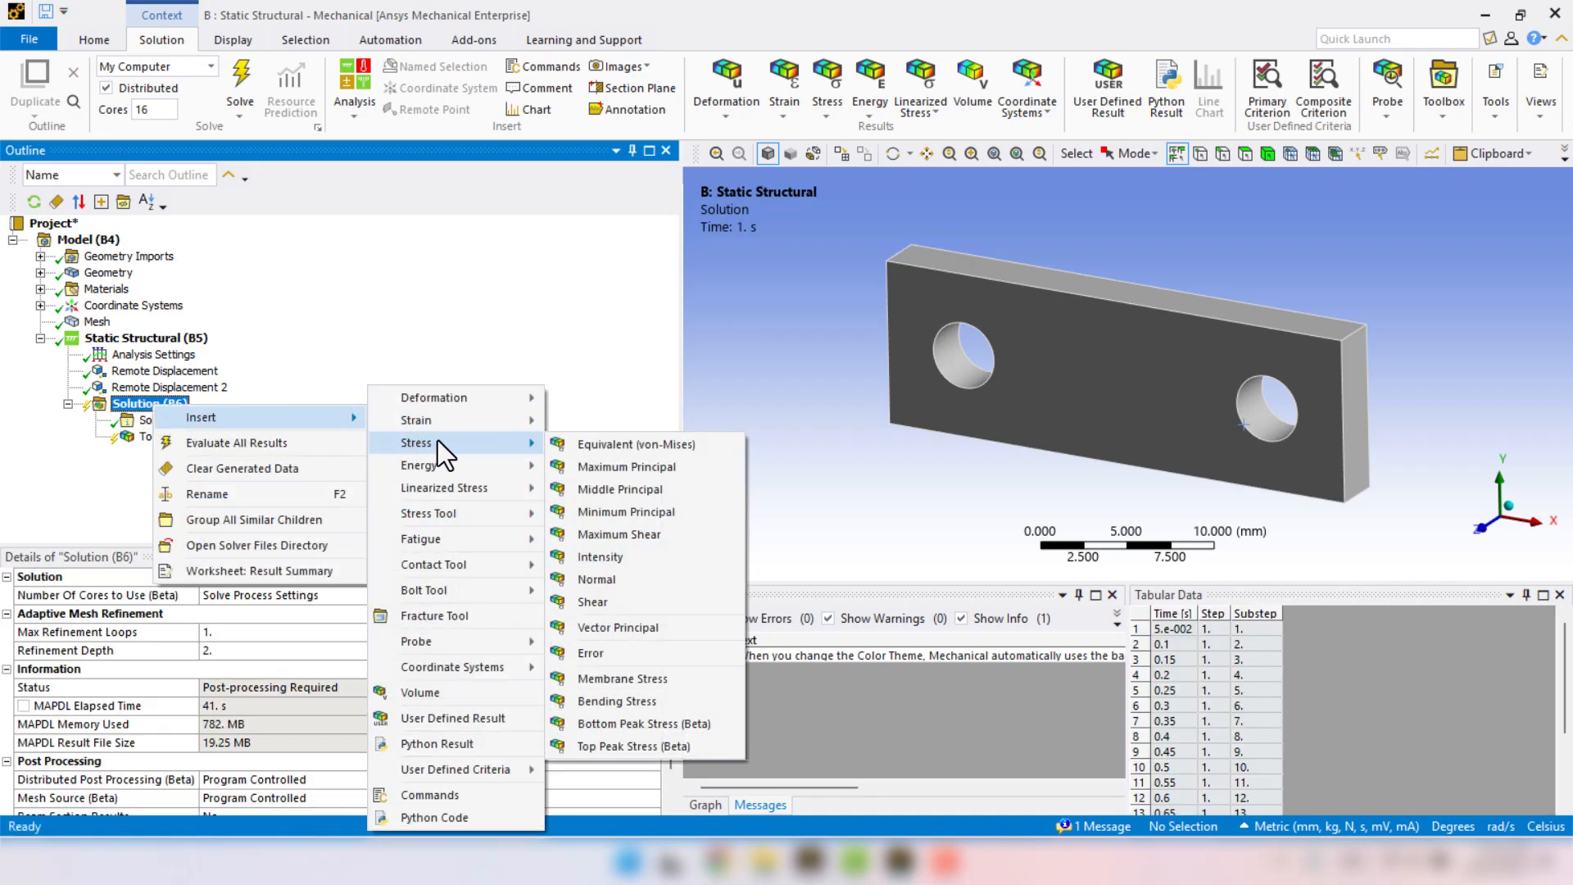
left_click(589, 444)
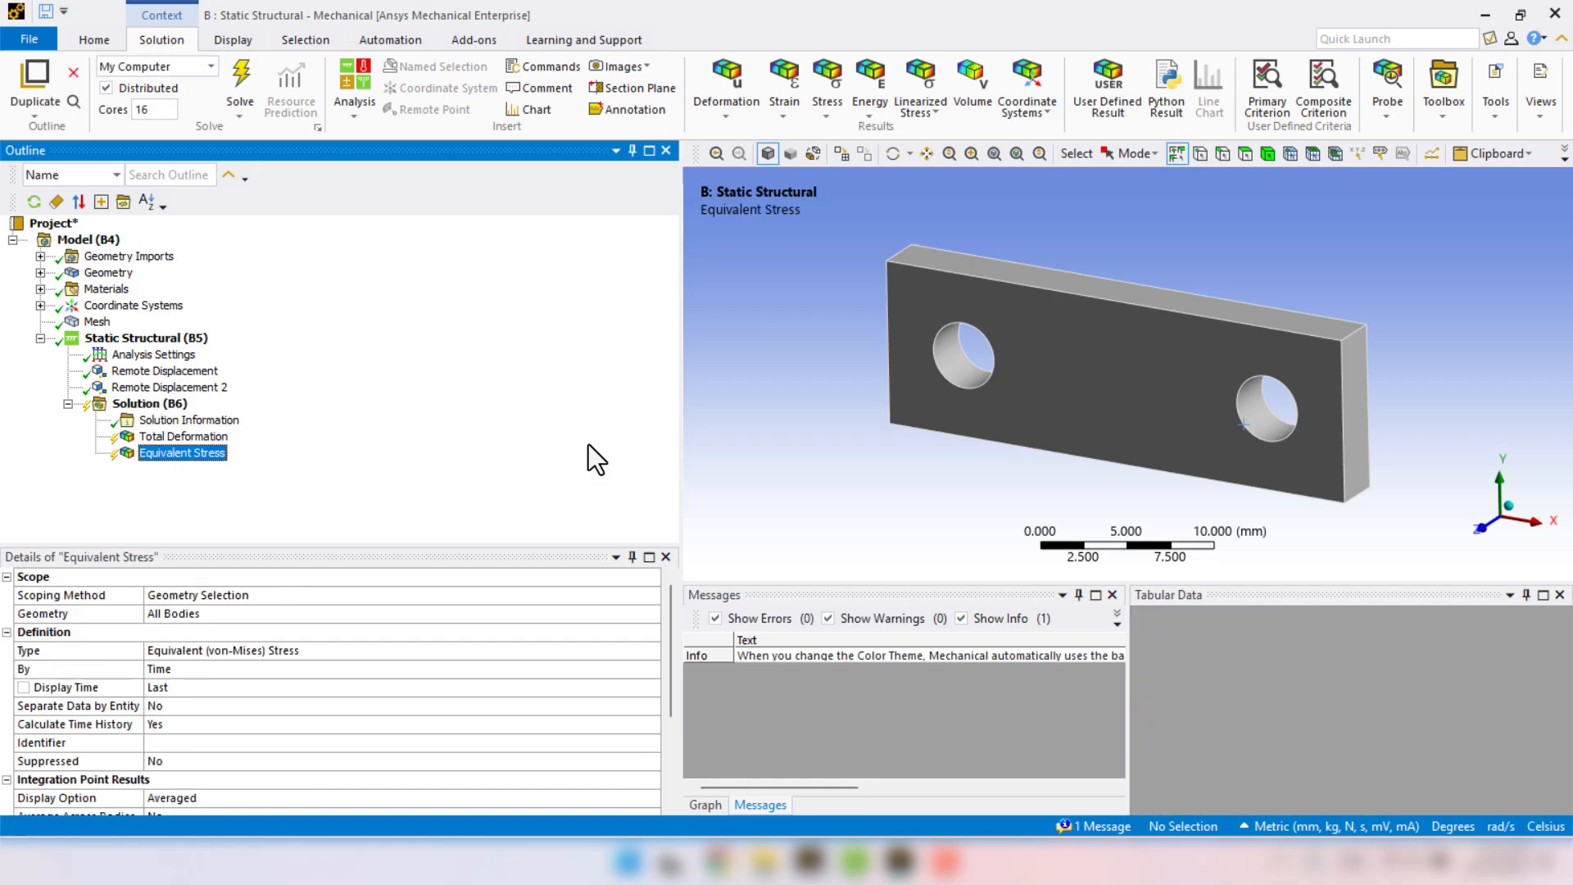
right_click(163, 405)
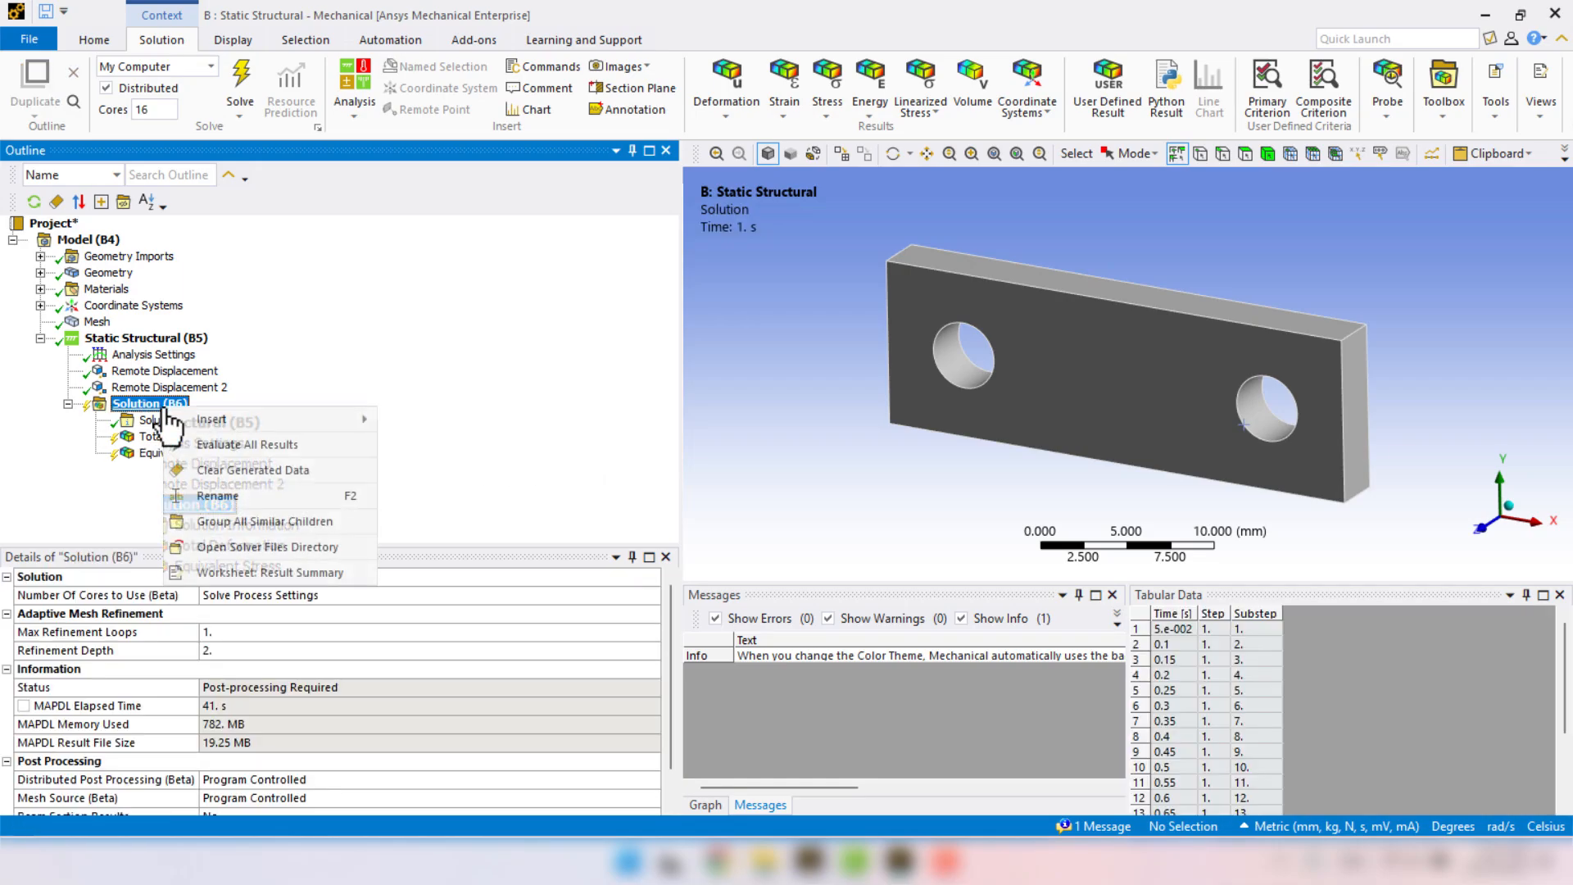
left_click(324, 443)
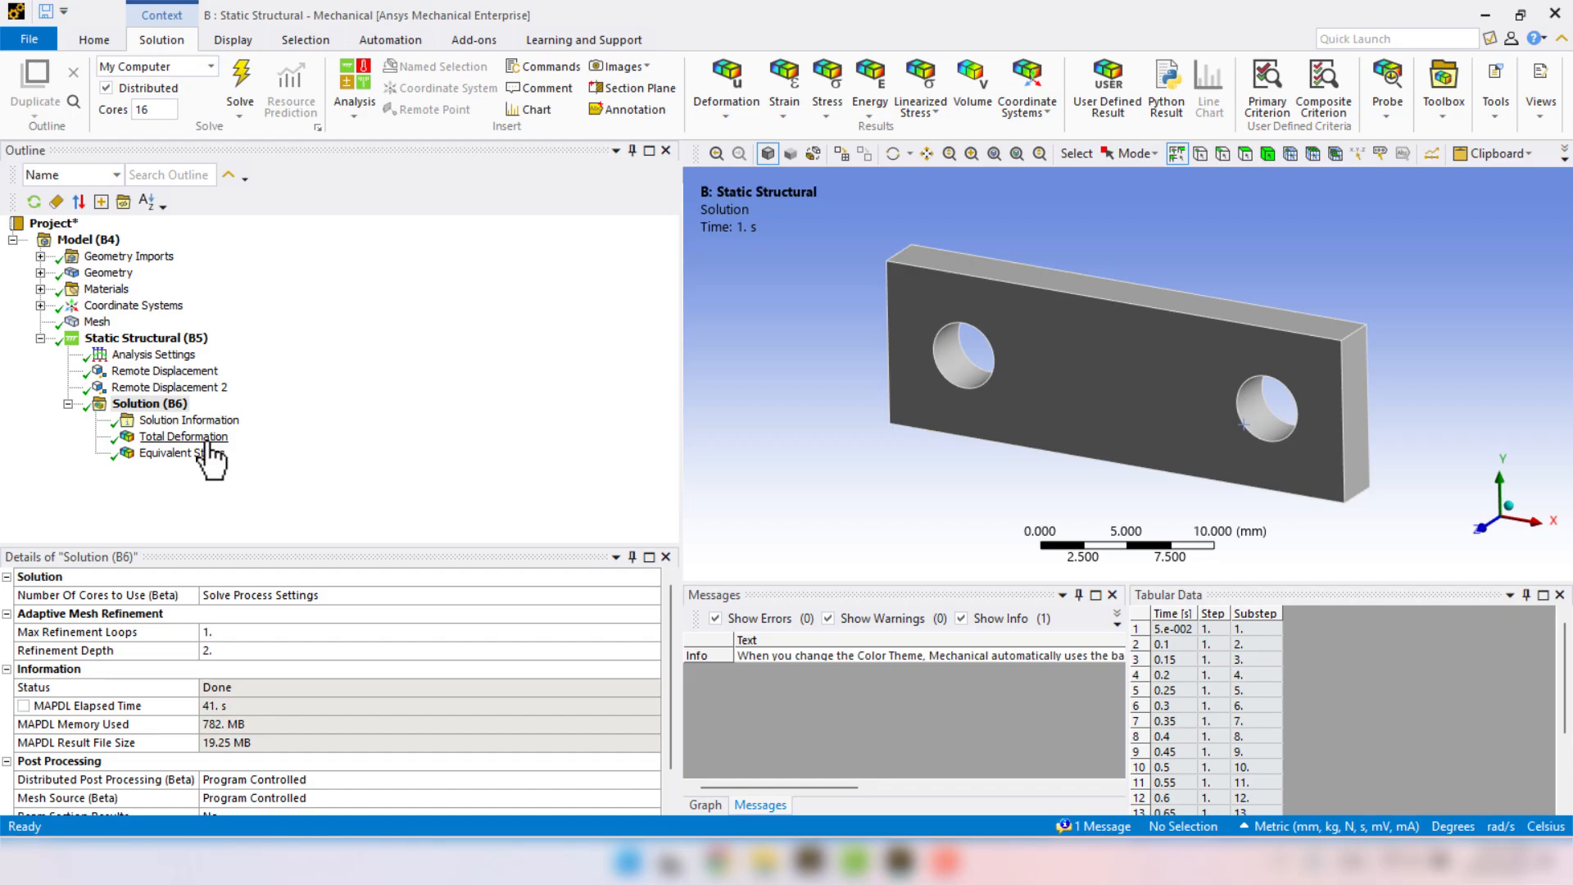
Examine the Total Deformation result with its animation and the Equivalent Stress contours of the stretched plate.
left_click(184, 437)
left_click(1481, 528)
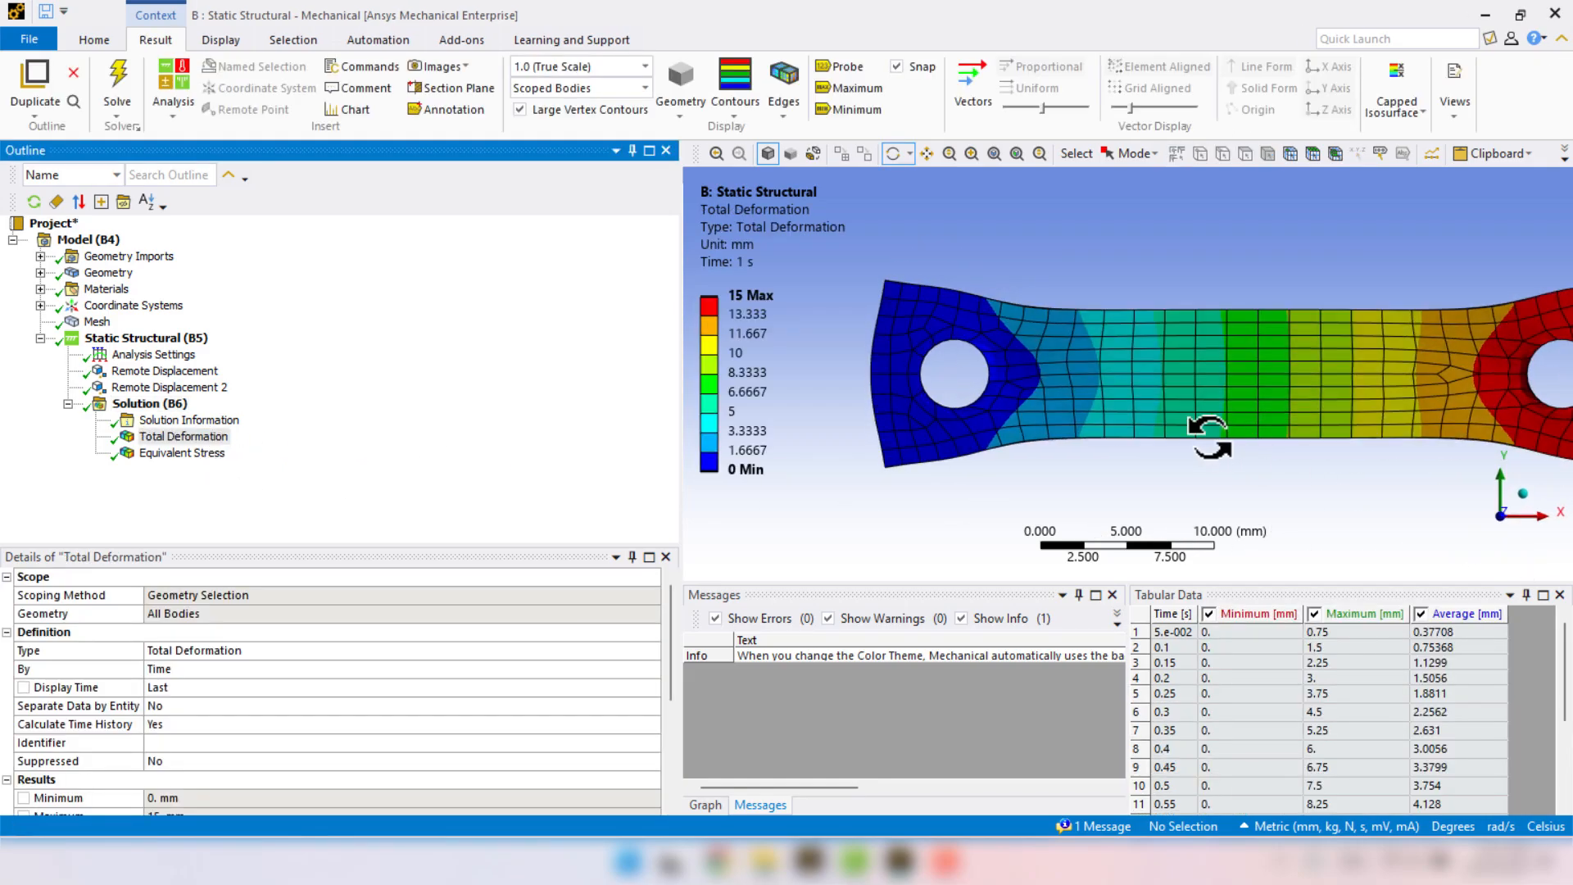
scroll(1180, 451, "down", 3)
left_click(710, 805)
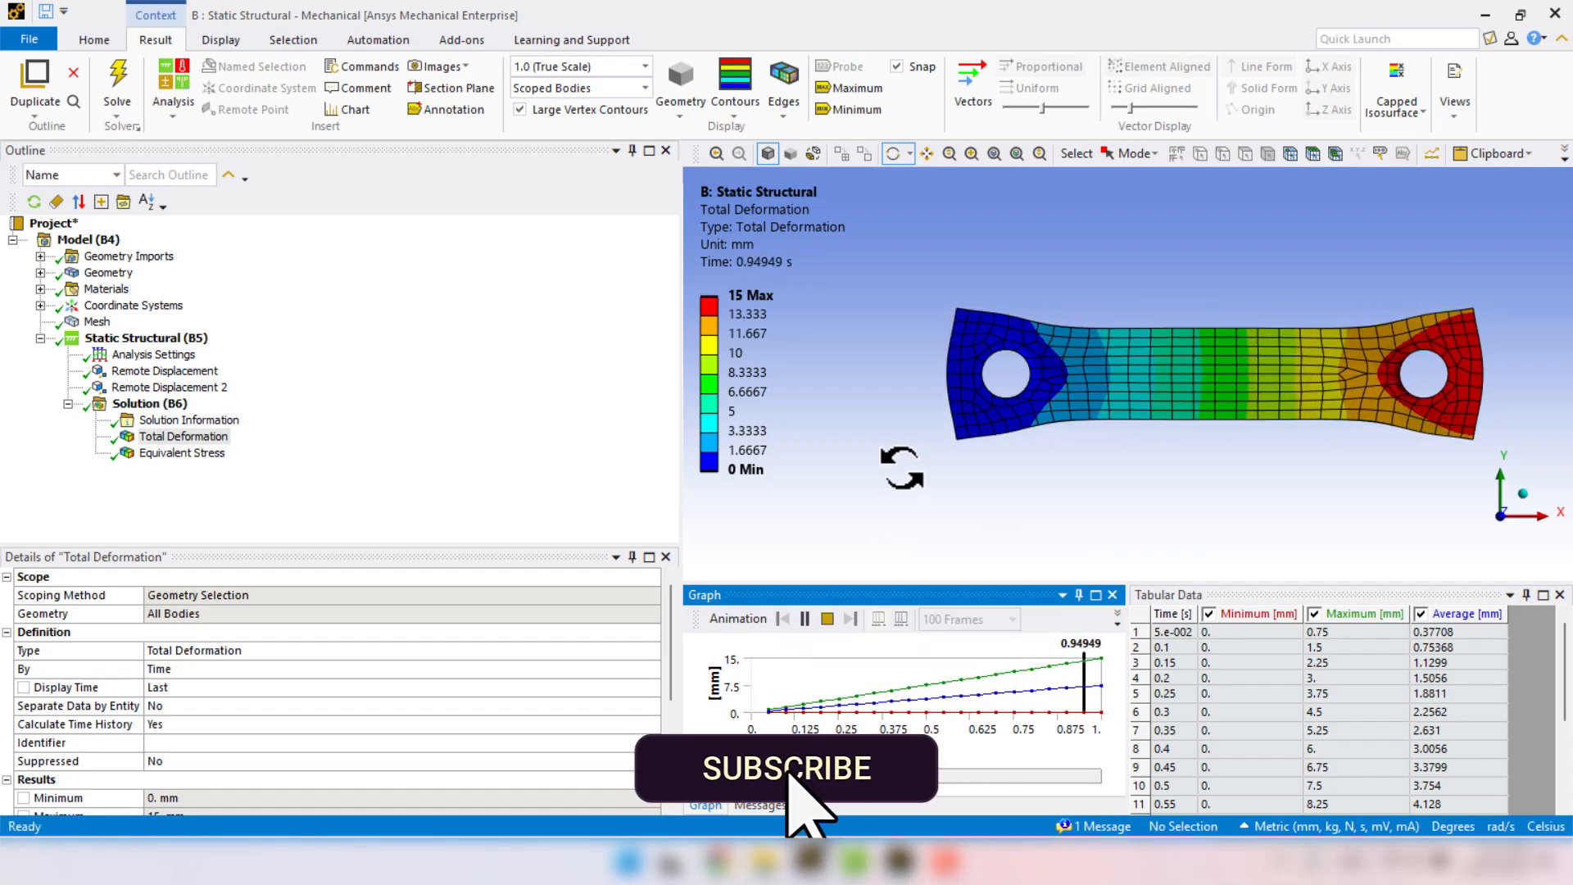
left_click(824, 620)
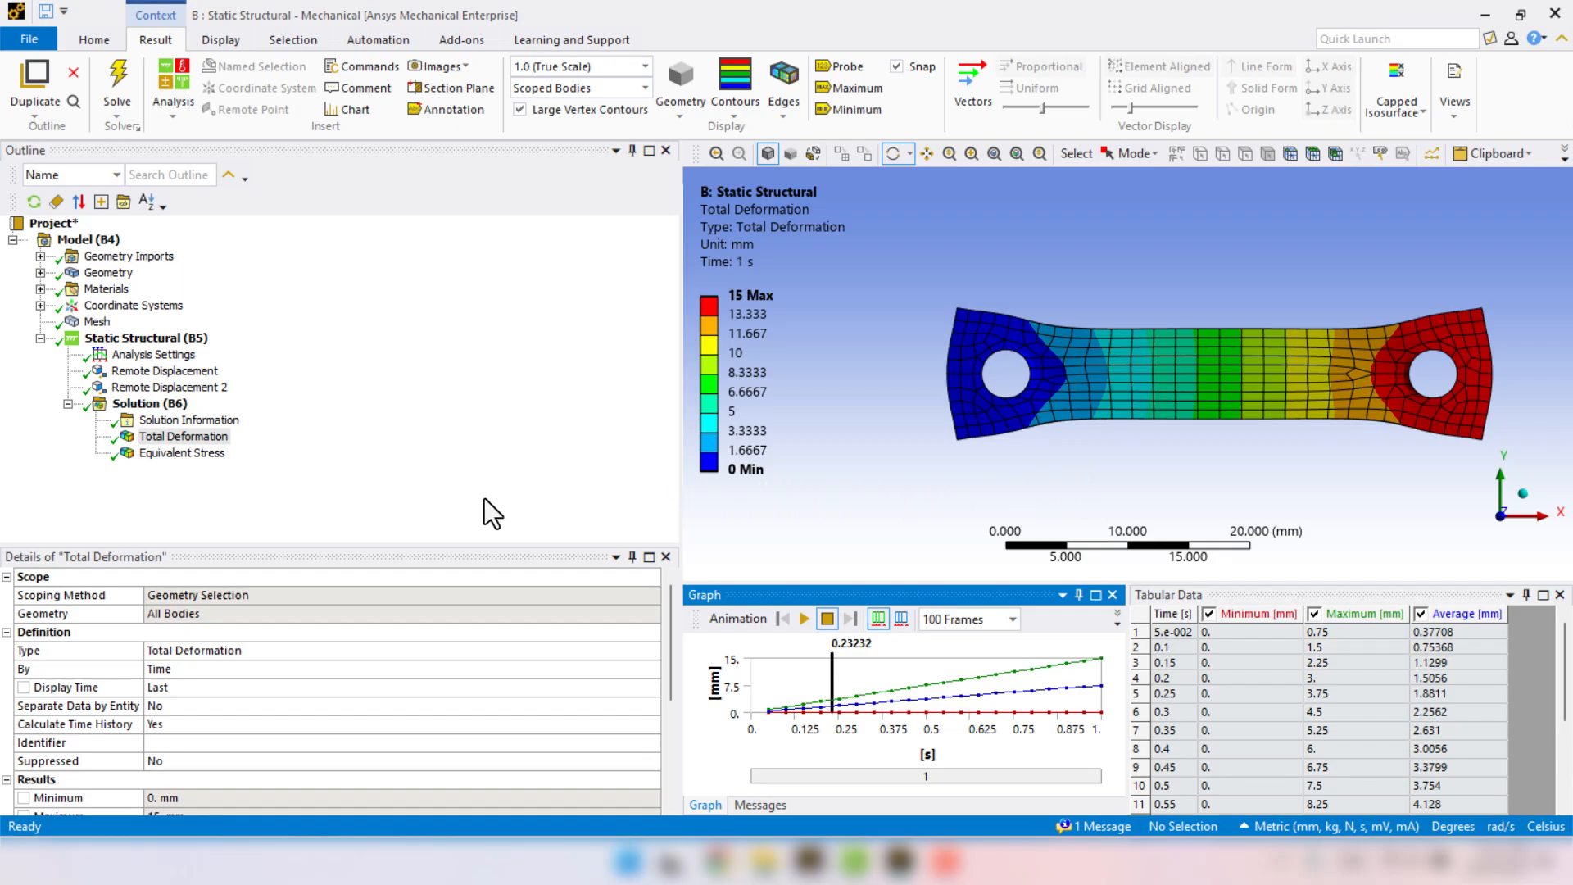
left_click(176, 454)
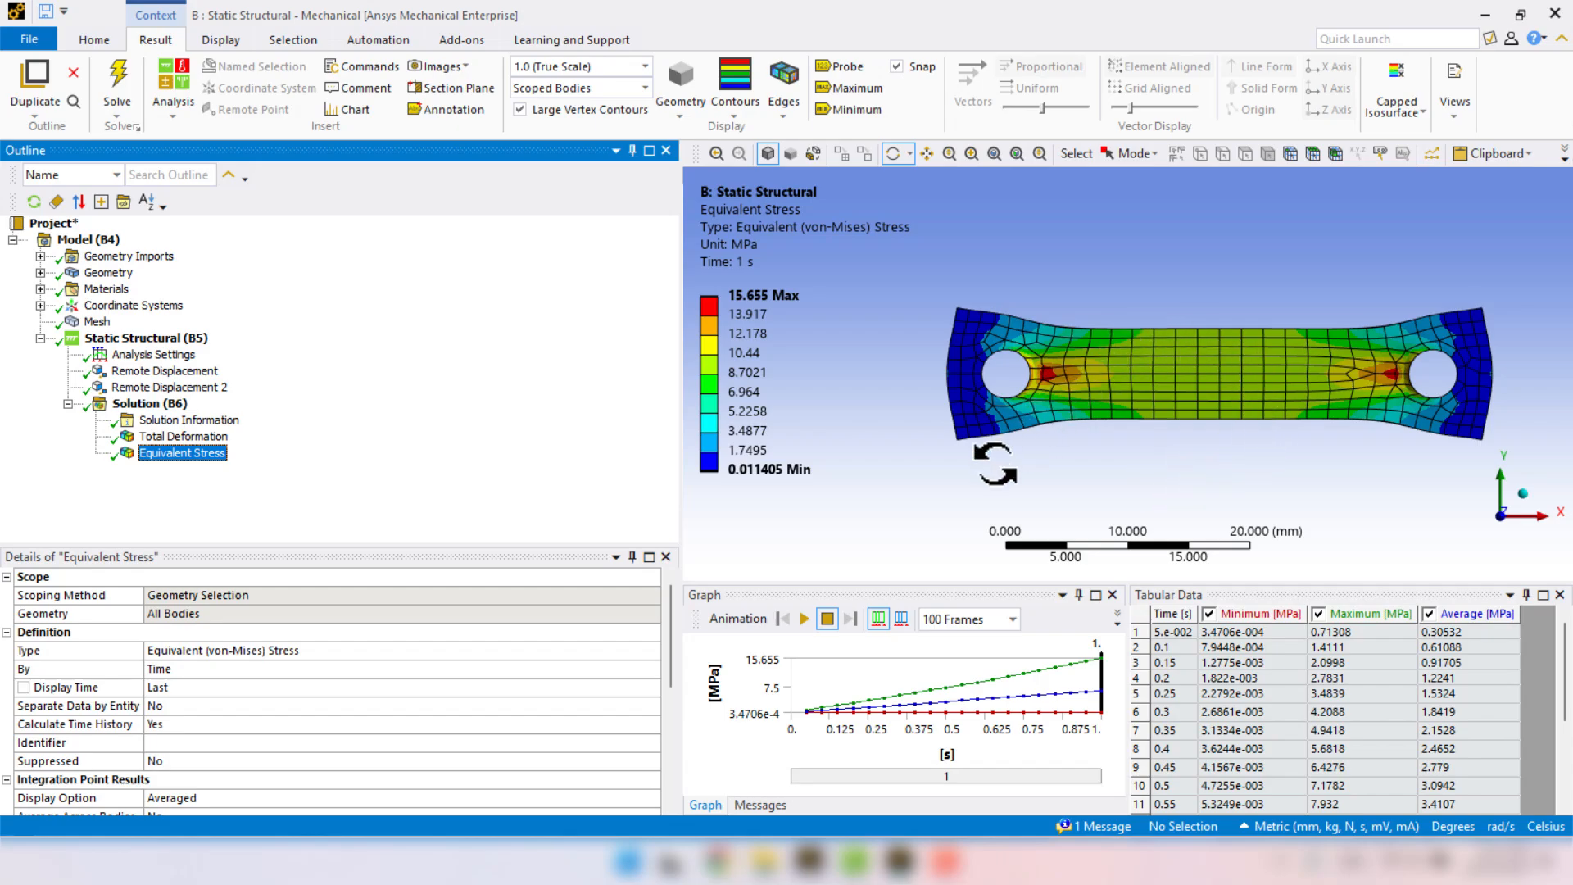
left_click(836, 329)
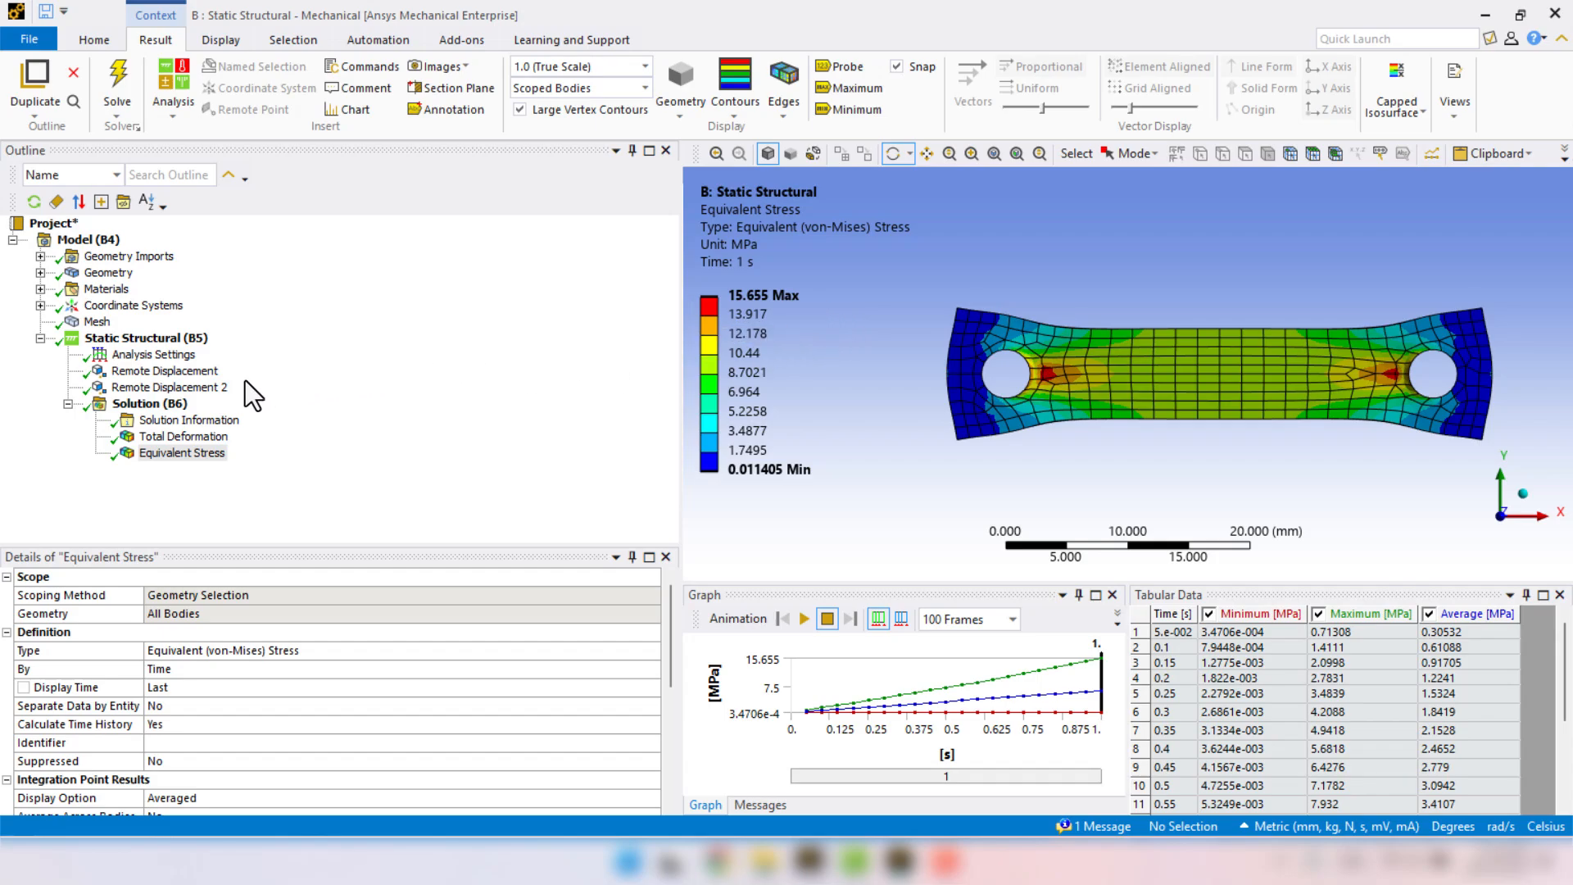
Set the number of steps in the Analysis Settings to 2.
left_click(130, 357)
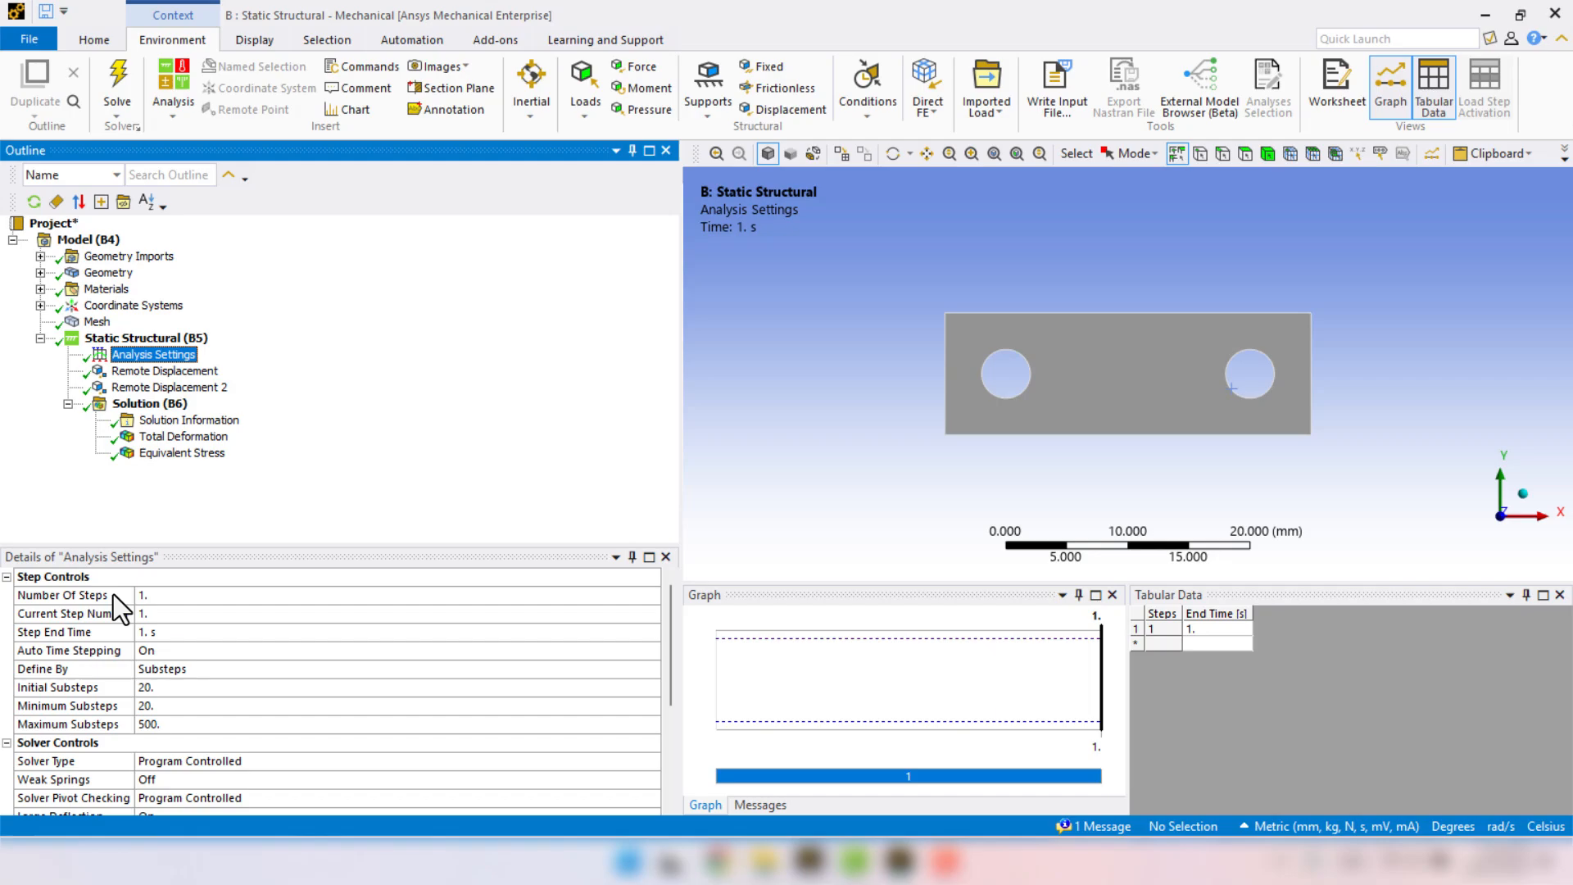
left_click(164, 595)
type("2")
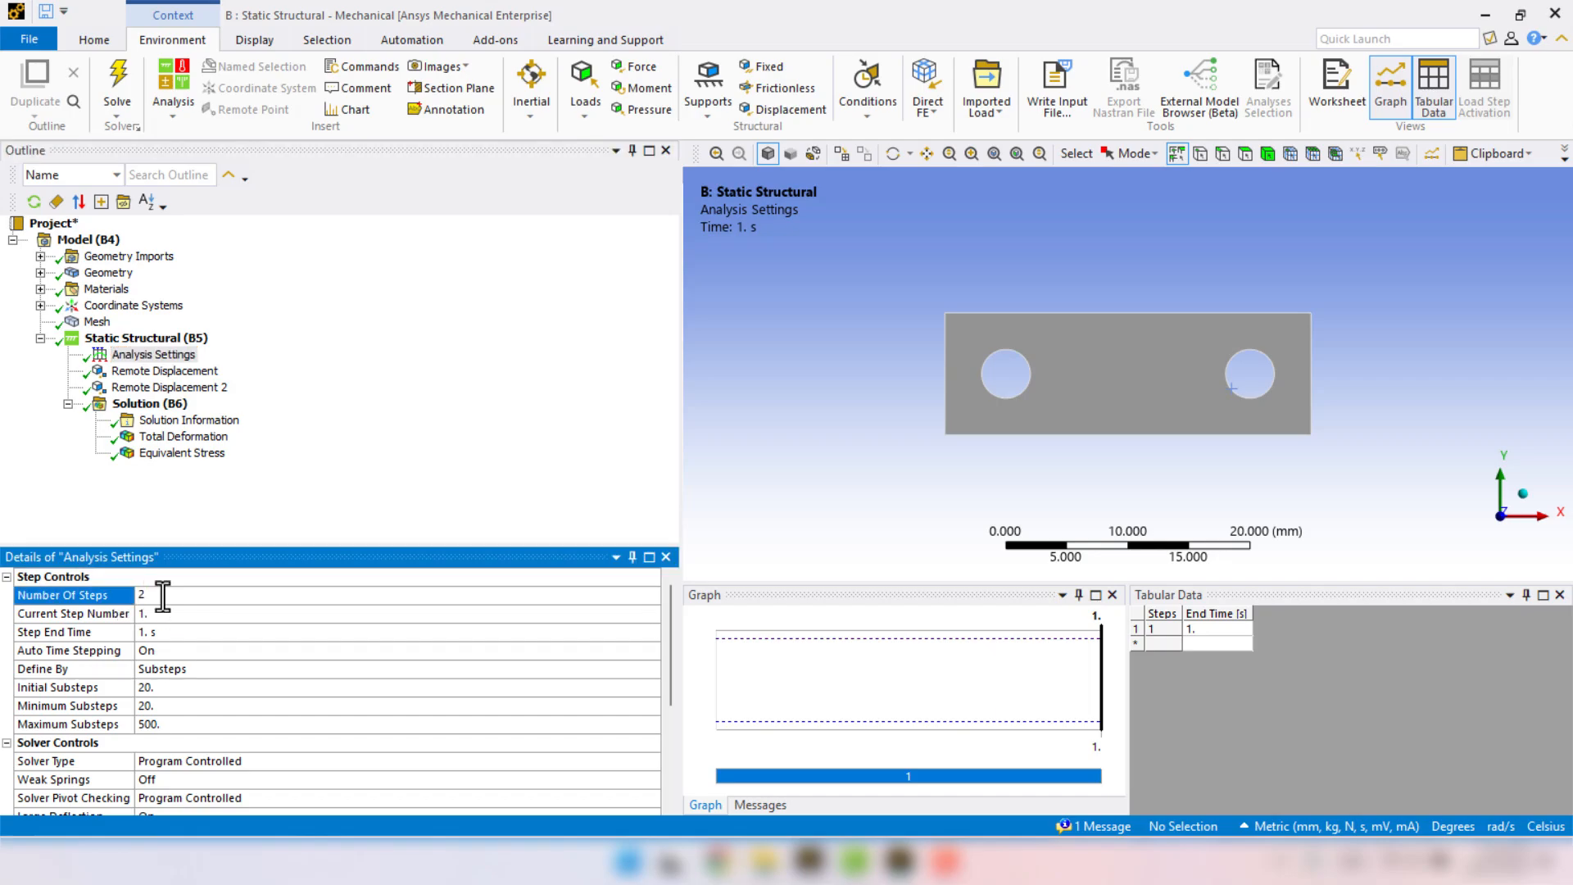
key("Return")
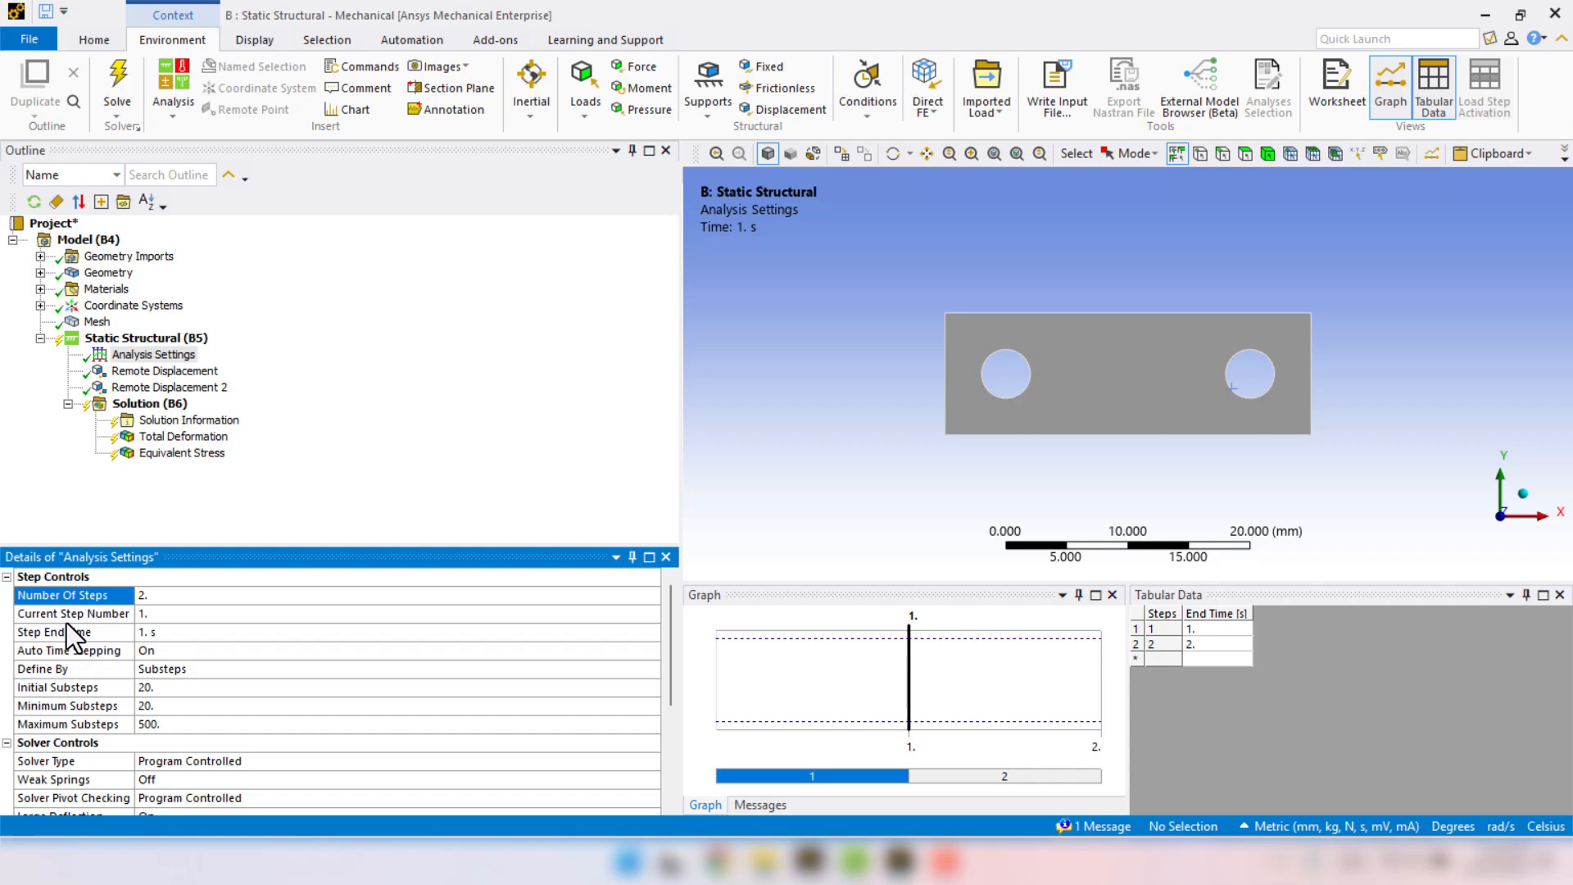
Make load step 2 the current step and switch its Auto Time Stepping to On.
left_click(170, 614)
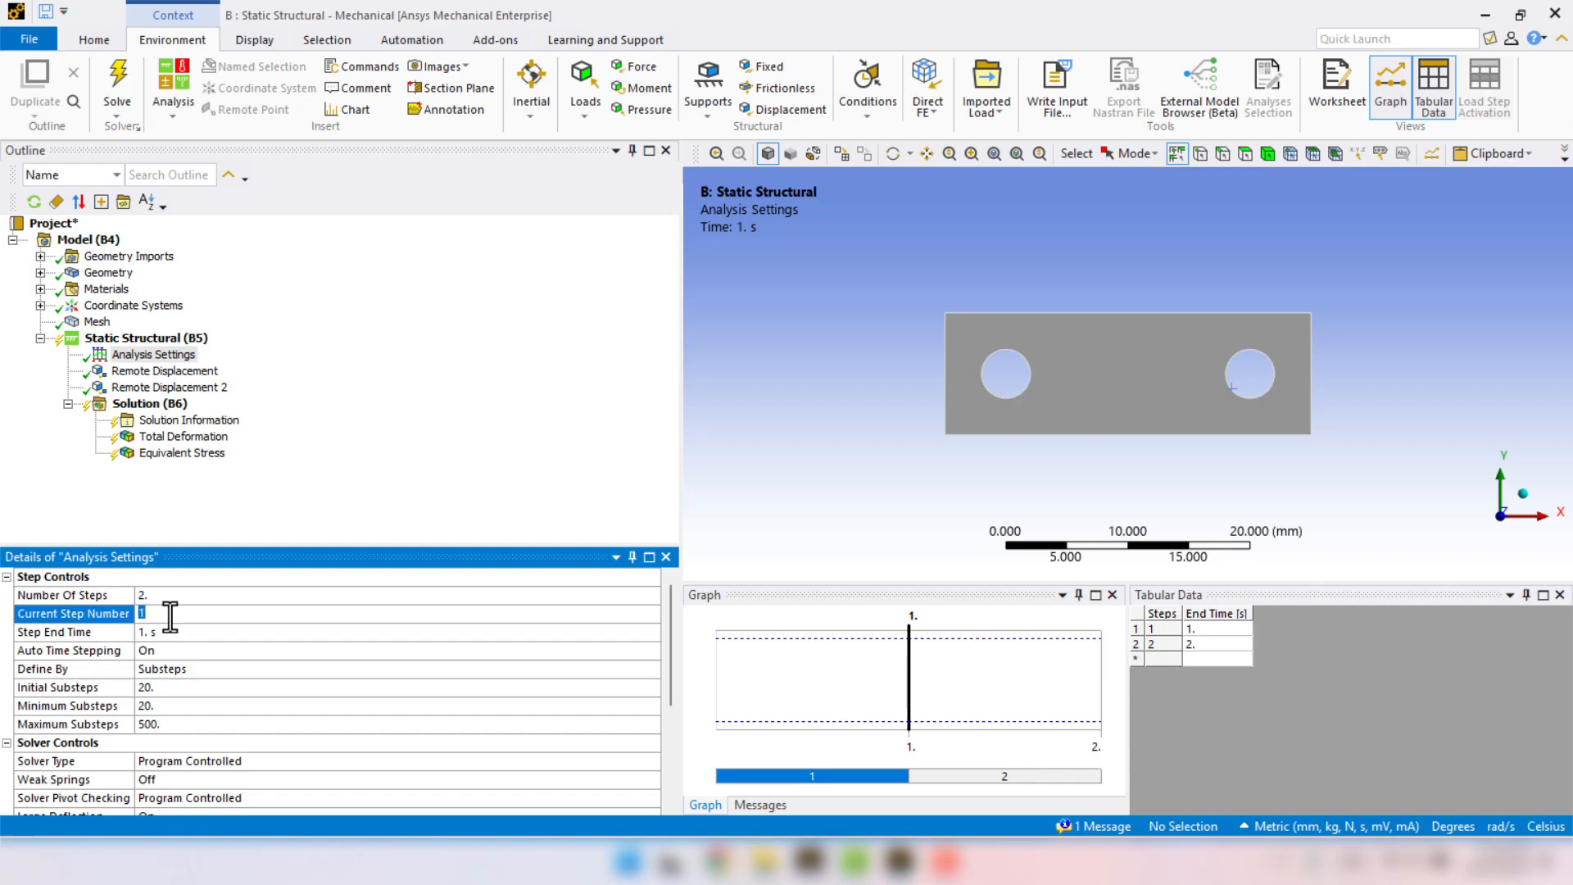
type("2")
key("Return")
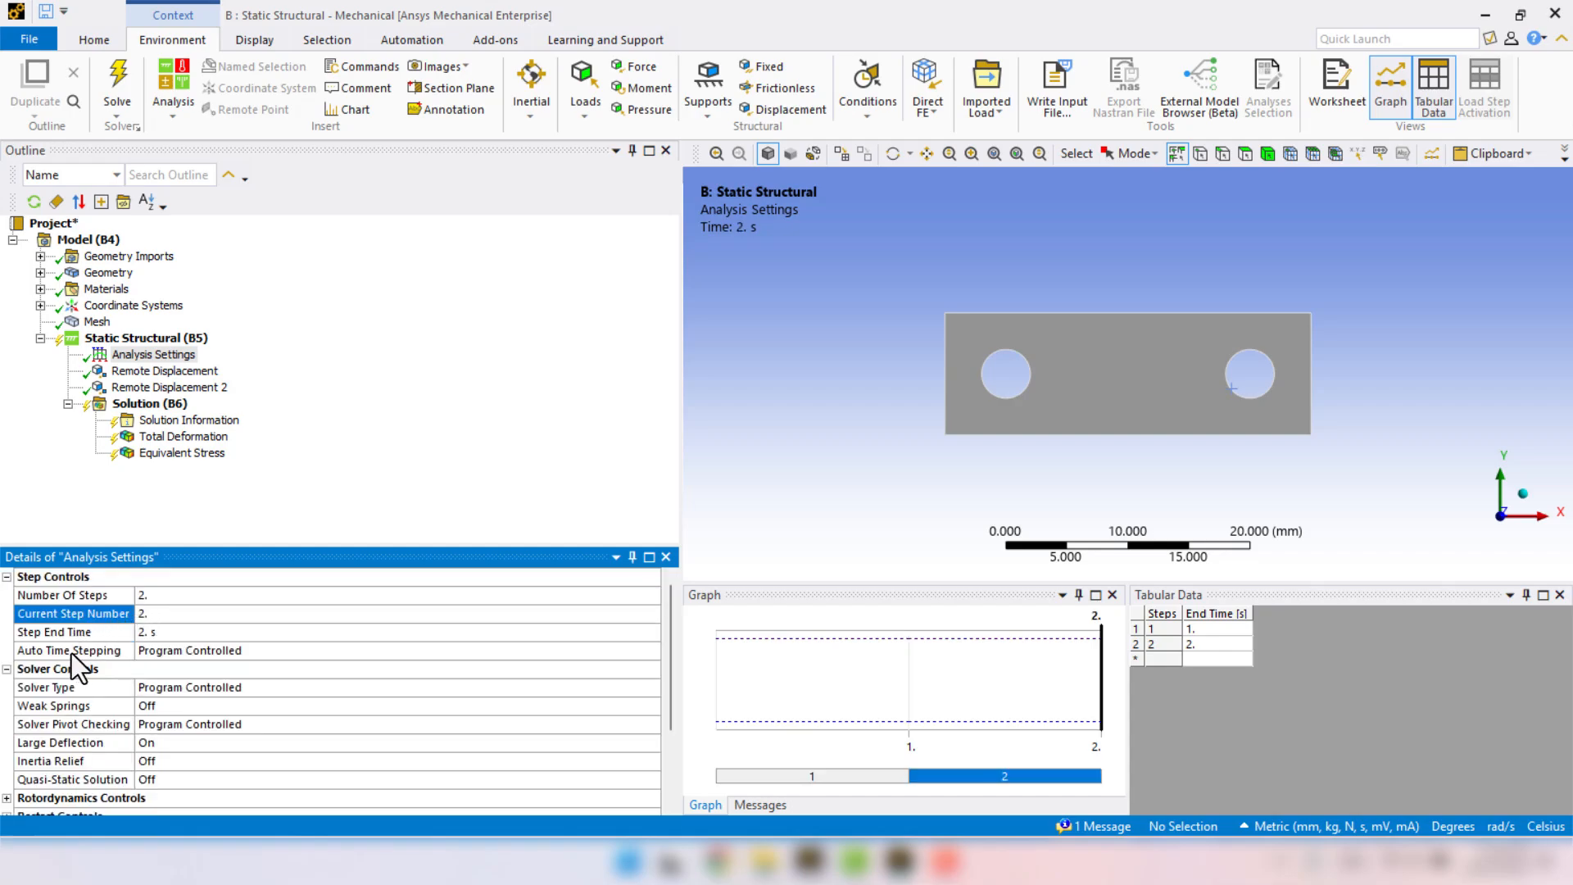
left_click(189, 650)
left_click(653, 656)
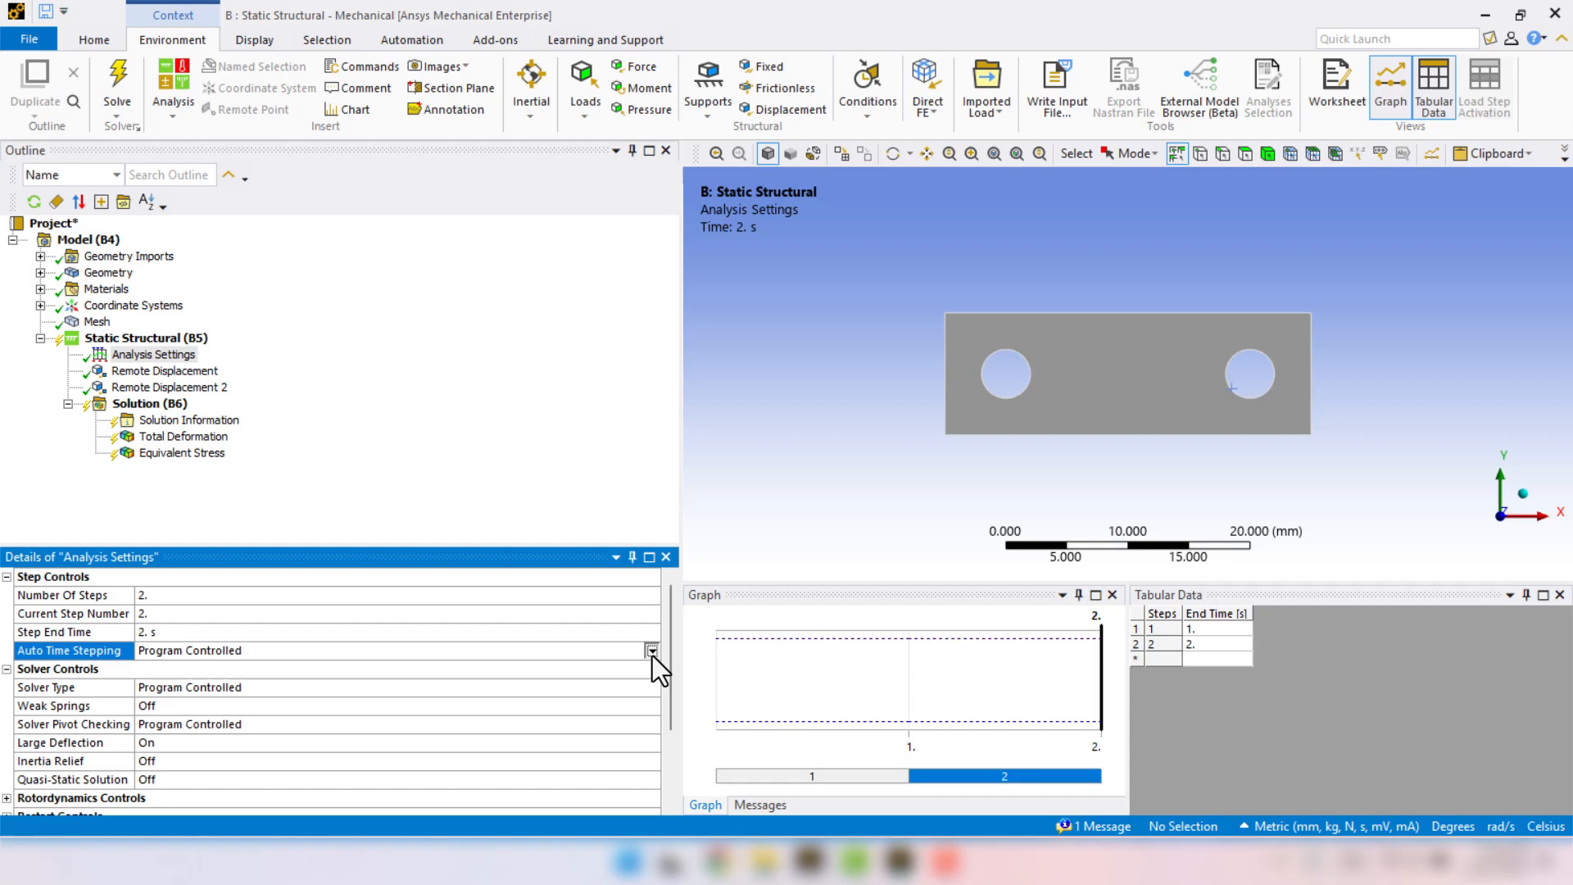
left_click(395, 675)
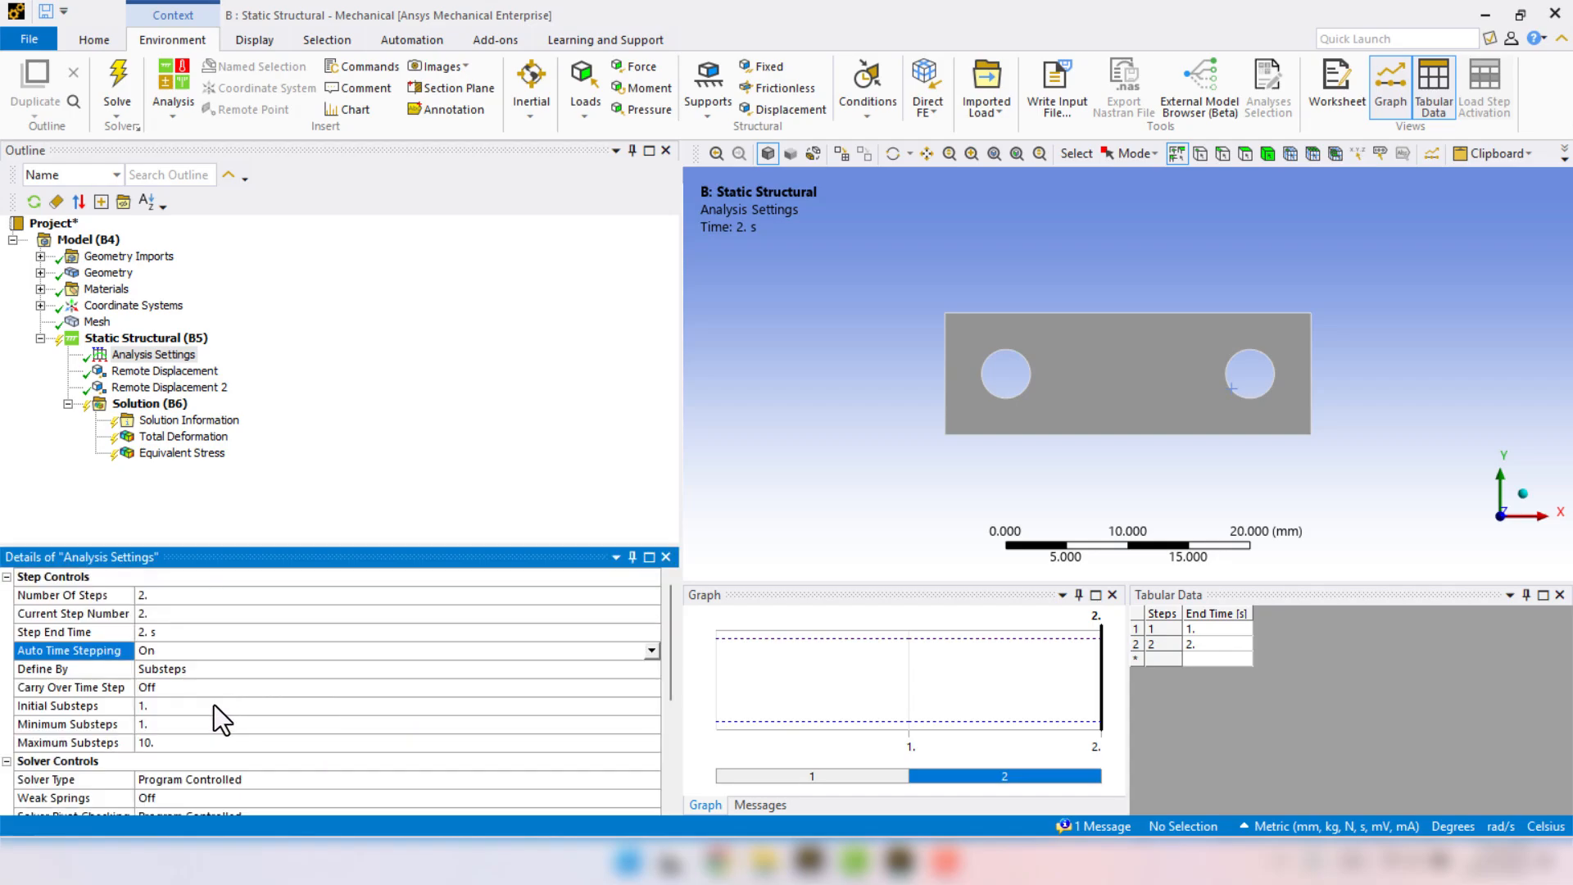
Define step 2 with 25 initial substeps, 25 minimum substeps and 1000 maximum substeps.
left_click(214, 704)
type("20")
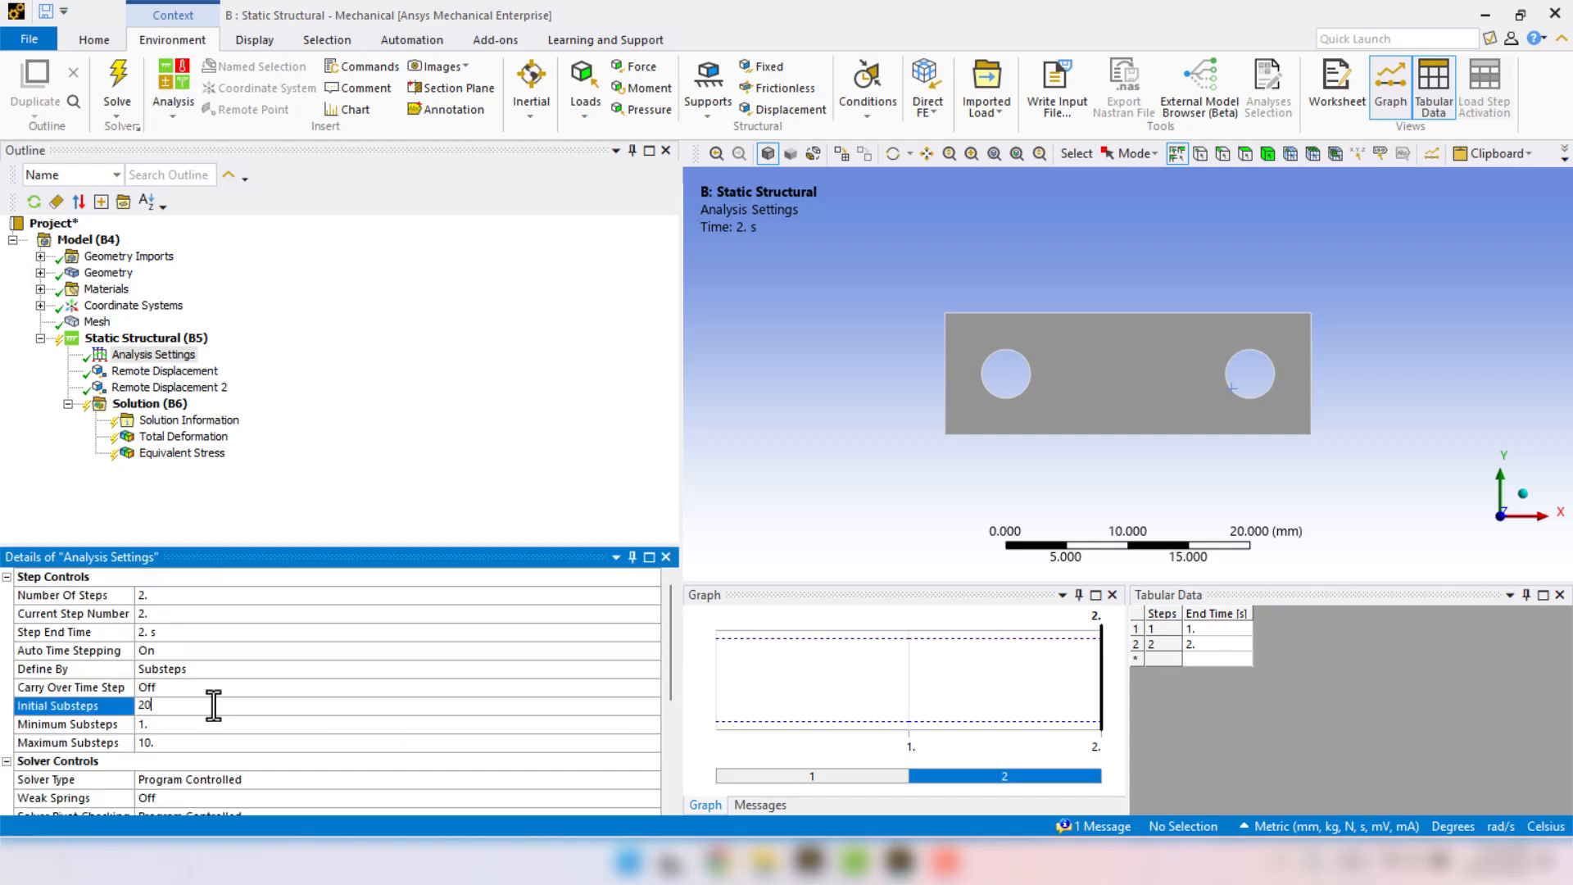
left_click(179, 724)
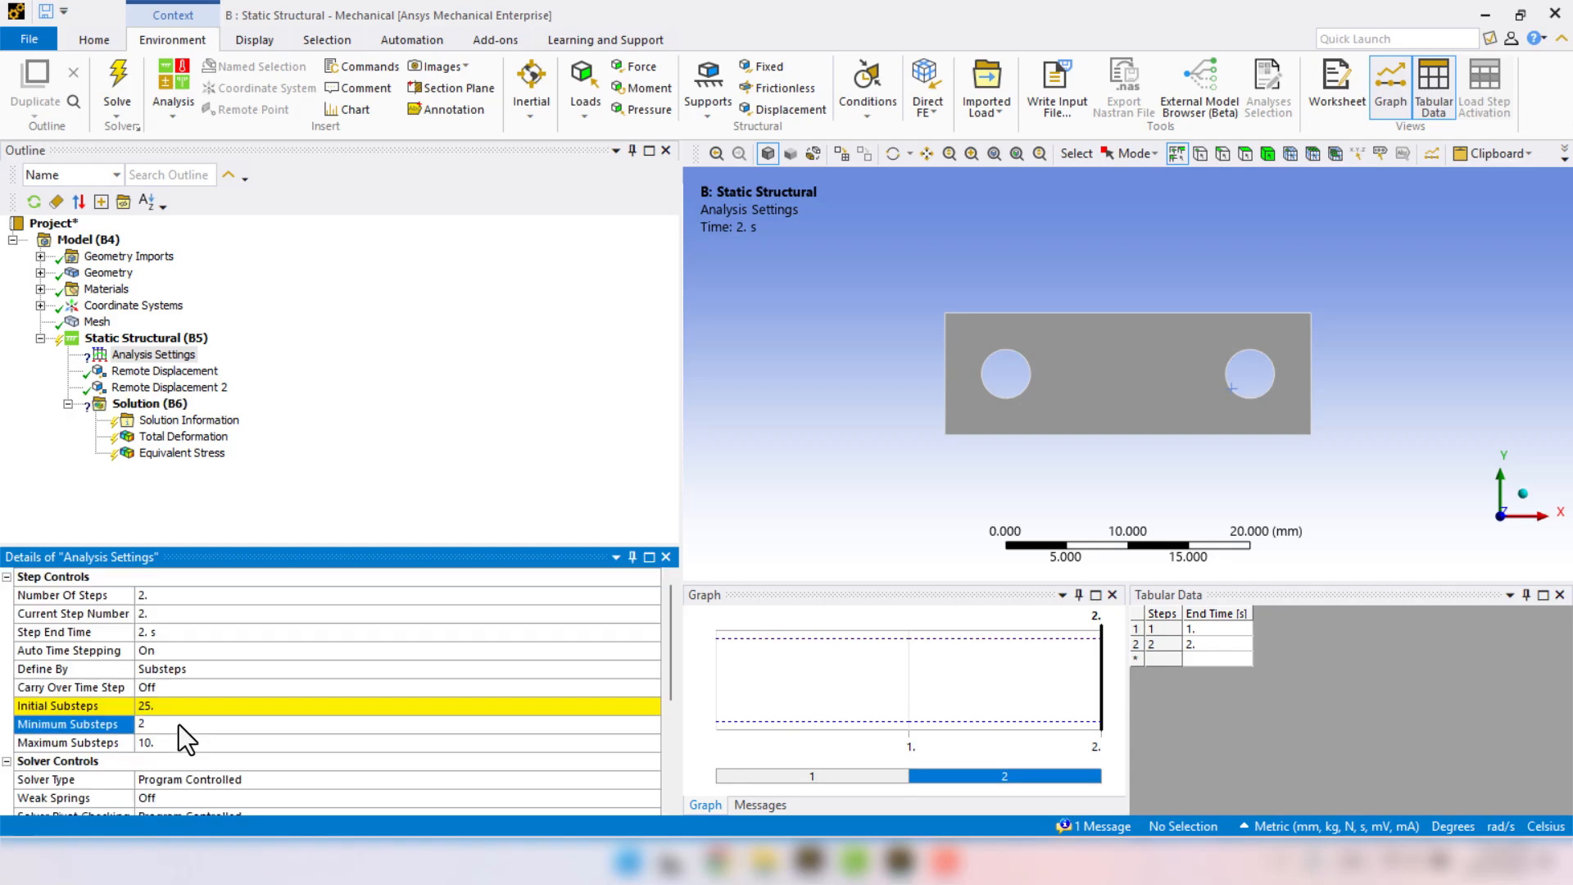
left_click(175, 741)
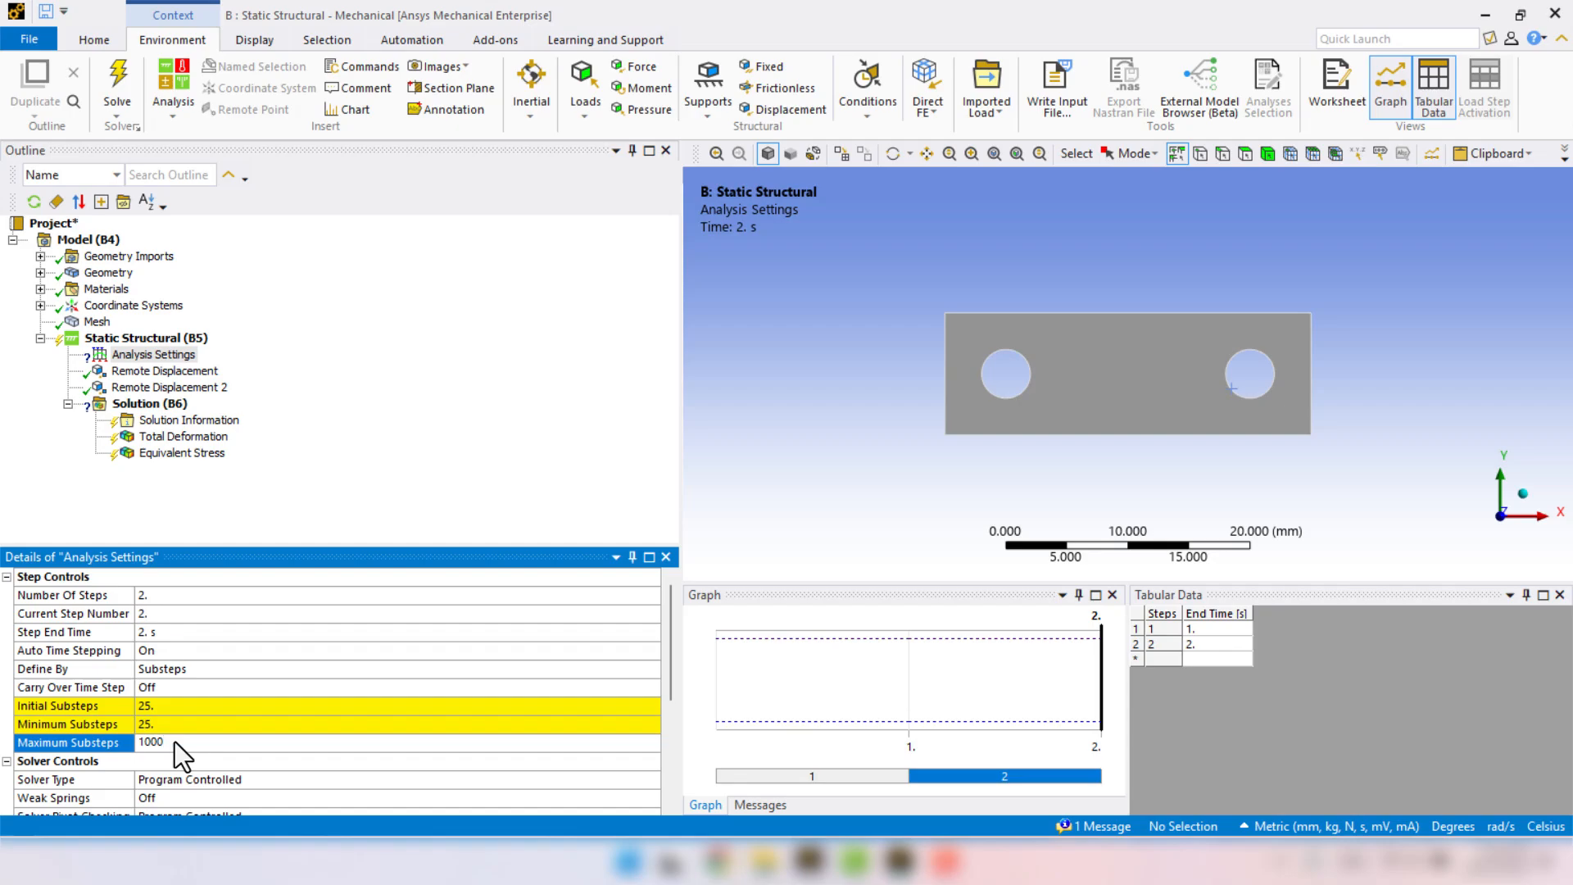
type("1000")
key("Return")
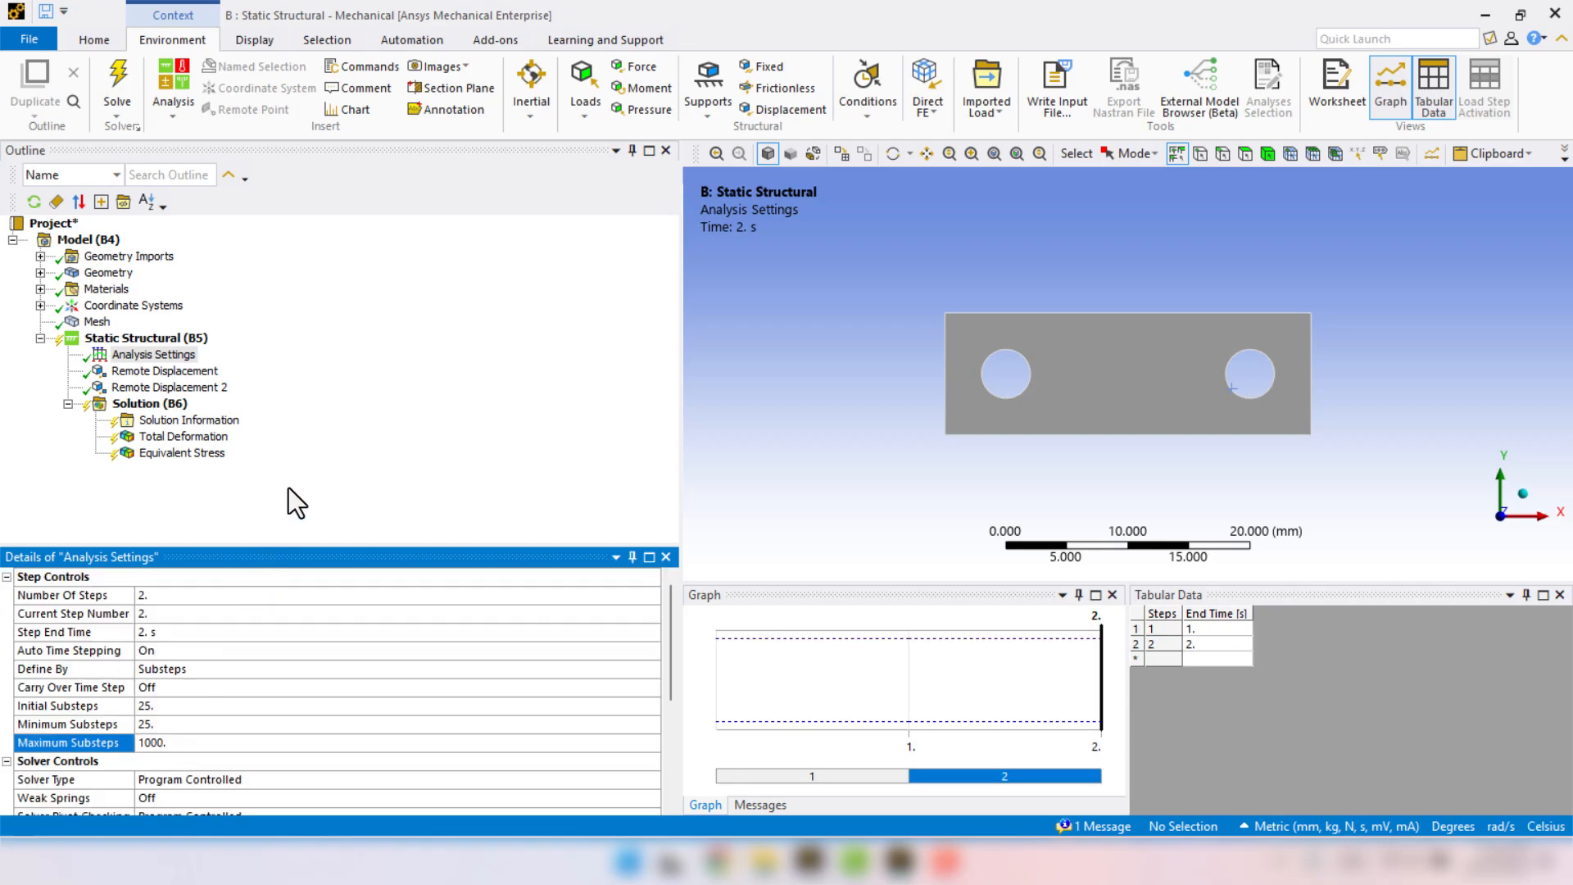
Set the RX rotation of Remote Displacement 2 to 360° at the end of step 2.
left_click(195, 390)
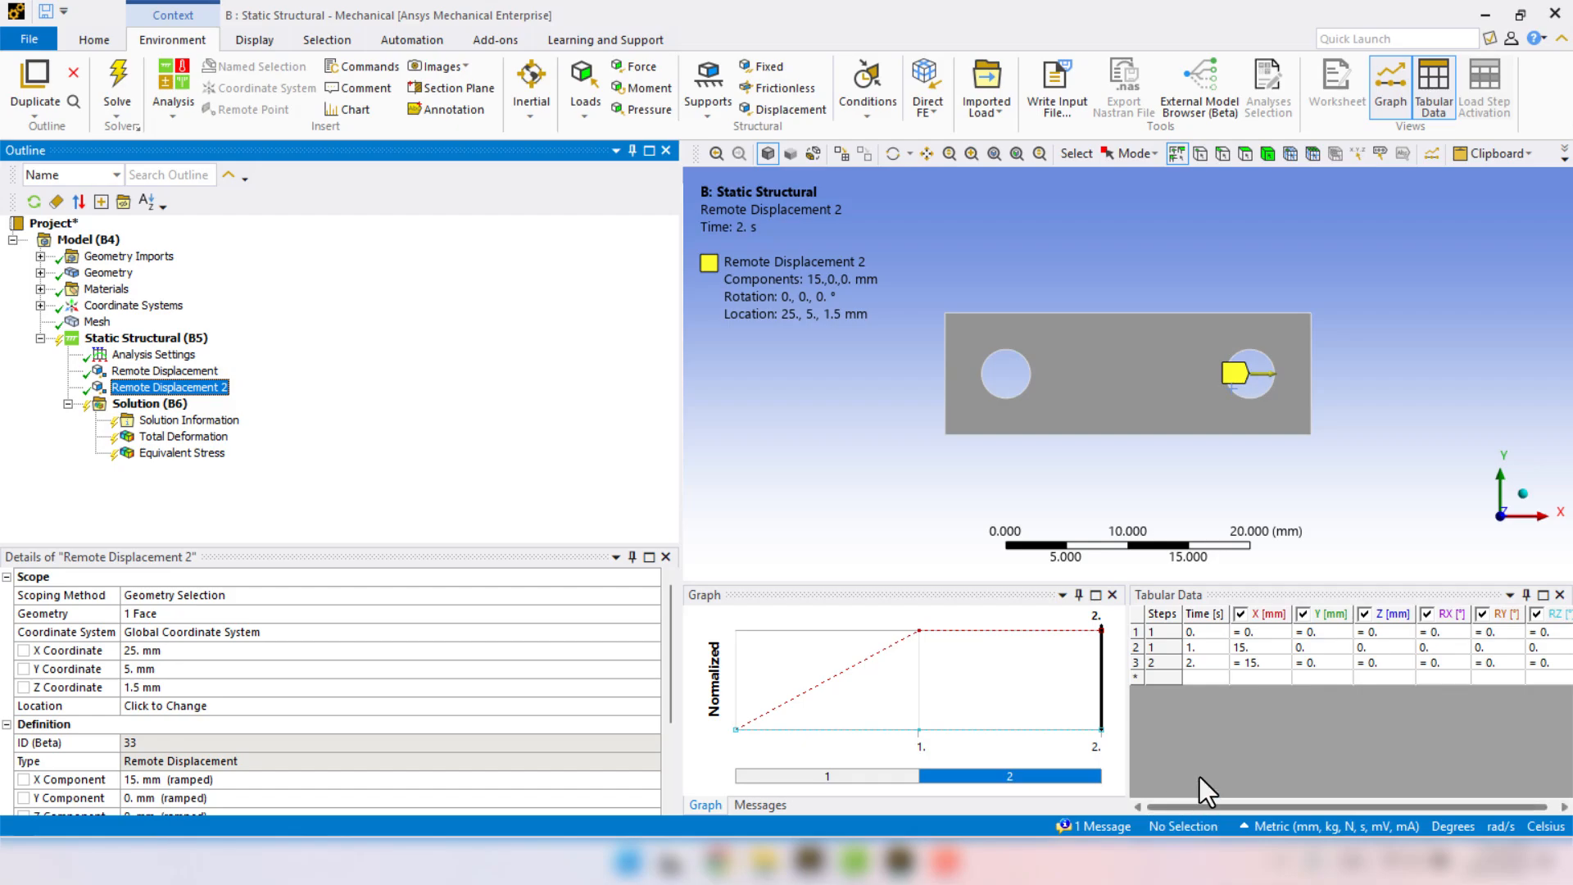
left_click_drag(1129, 624, 924, 616)
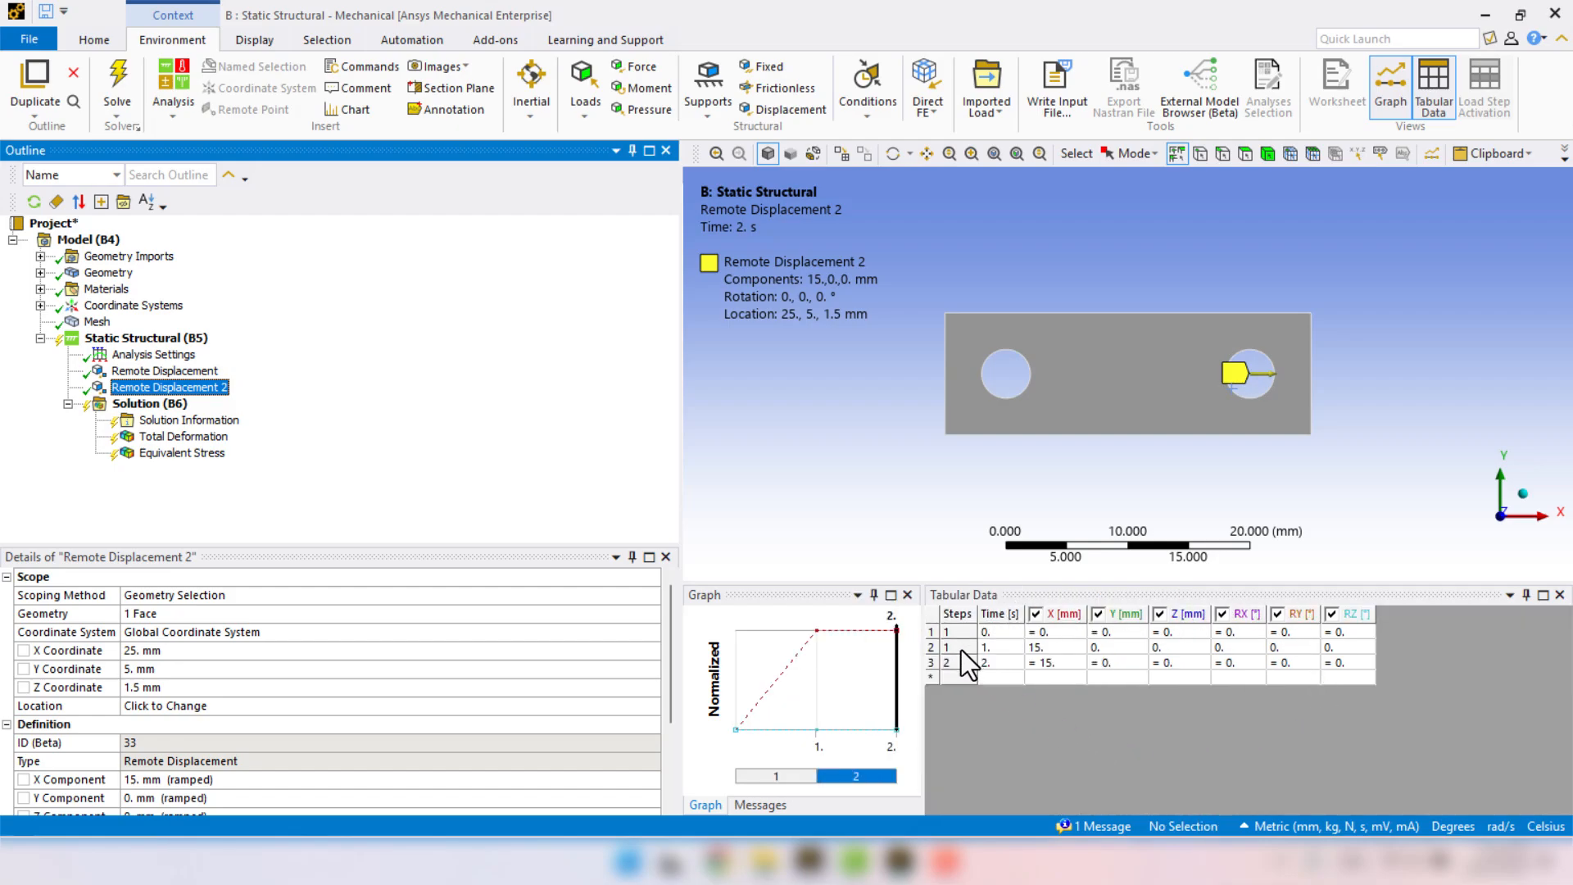
left_click(1055, 651)
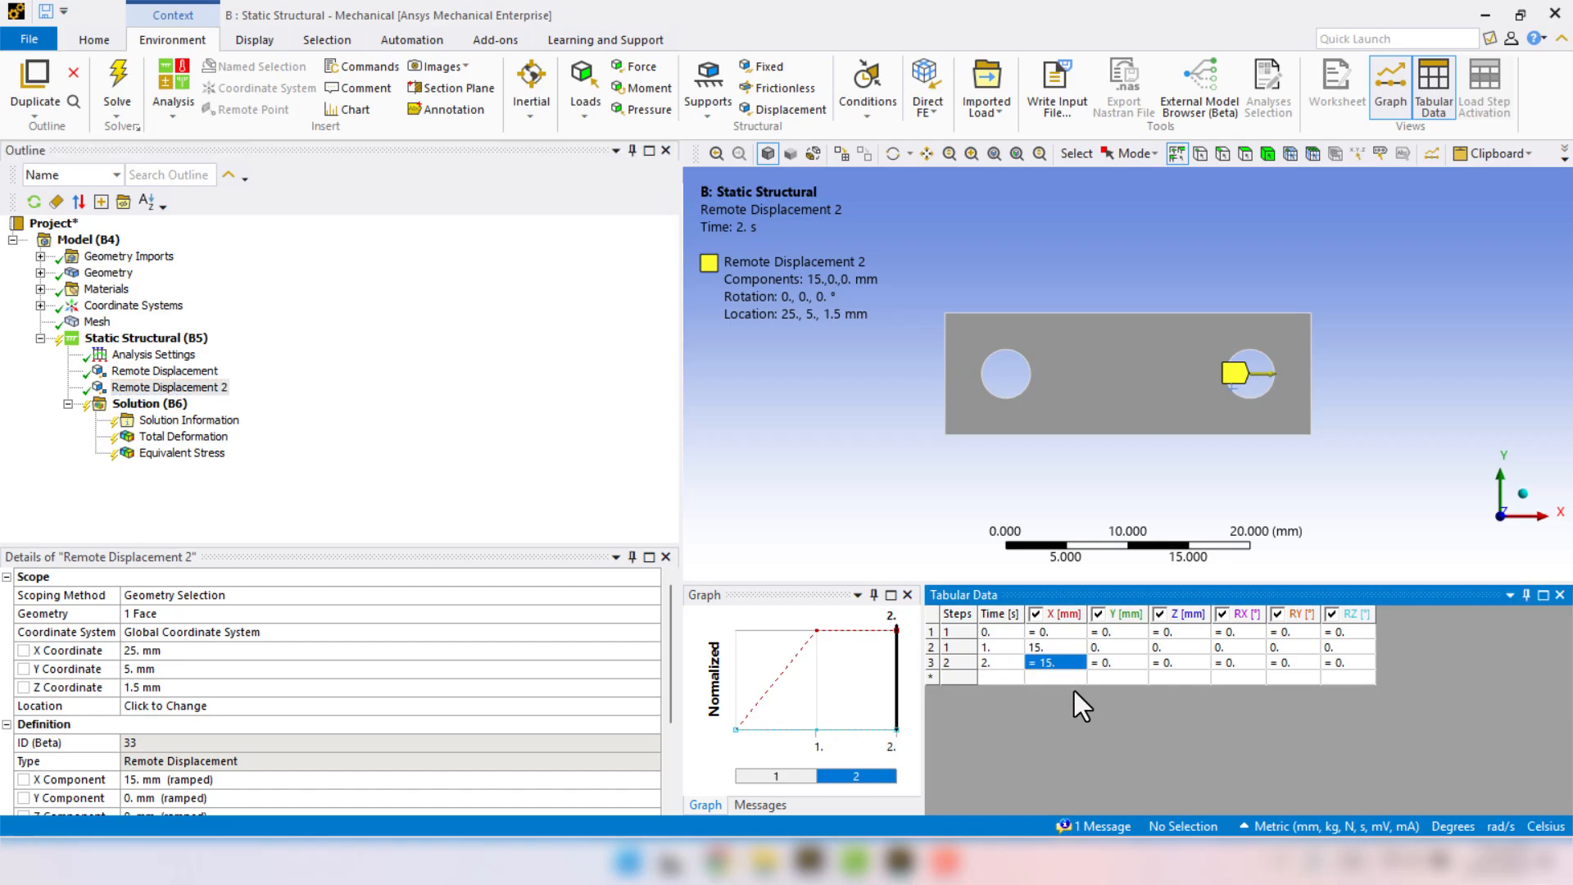
left_click(1235, 661)
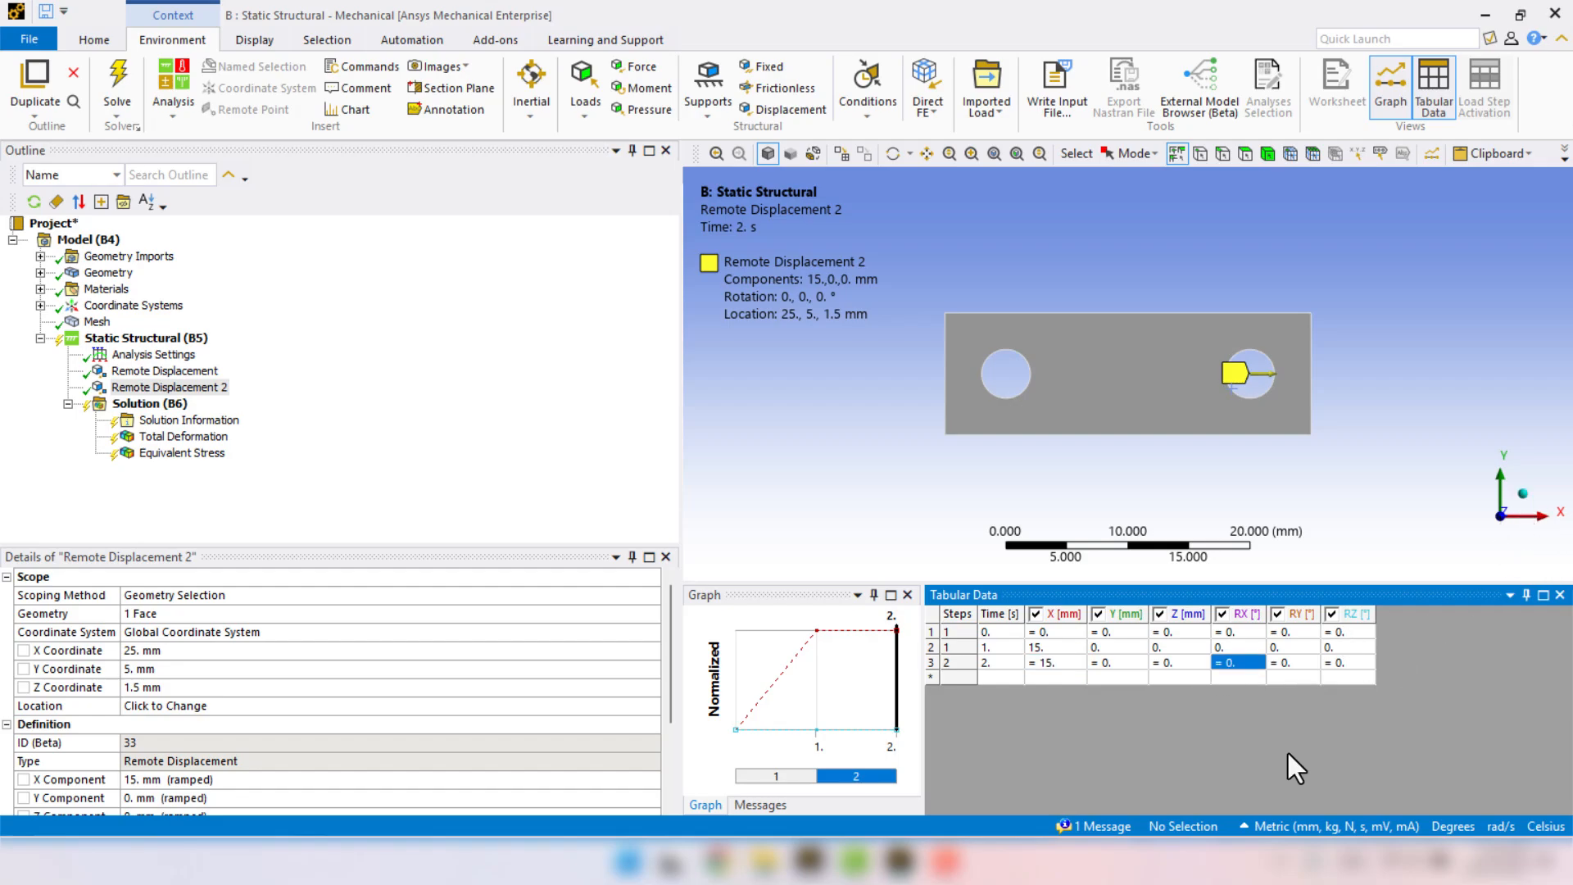
type("360")
key("Tab")
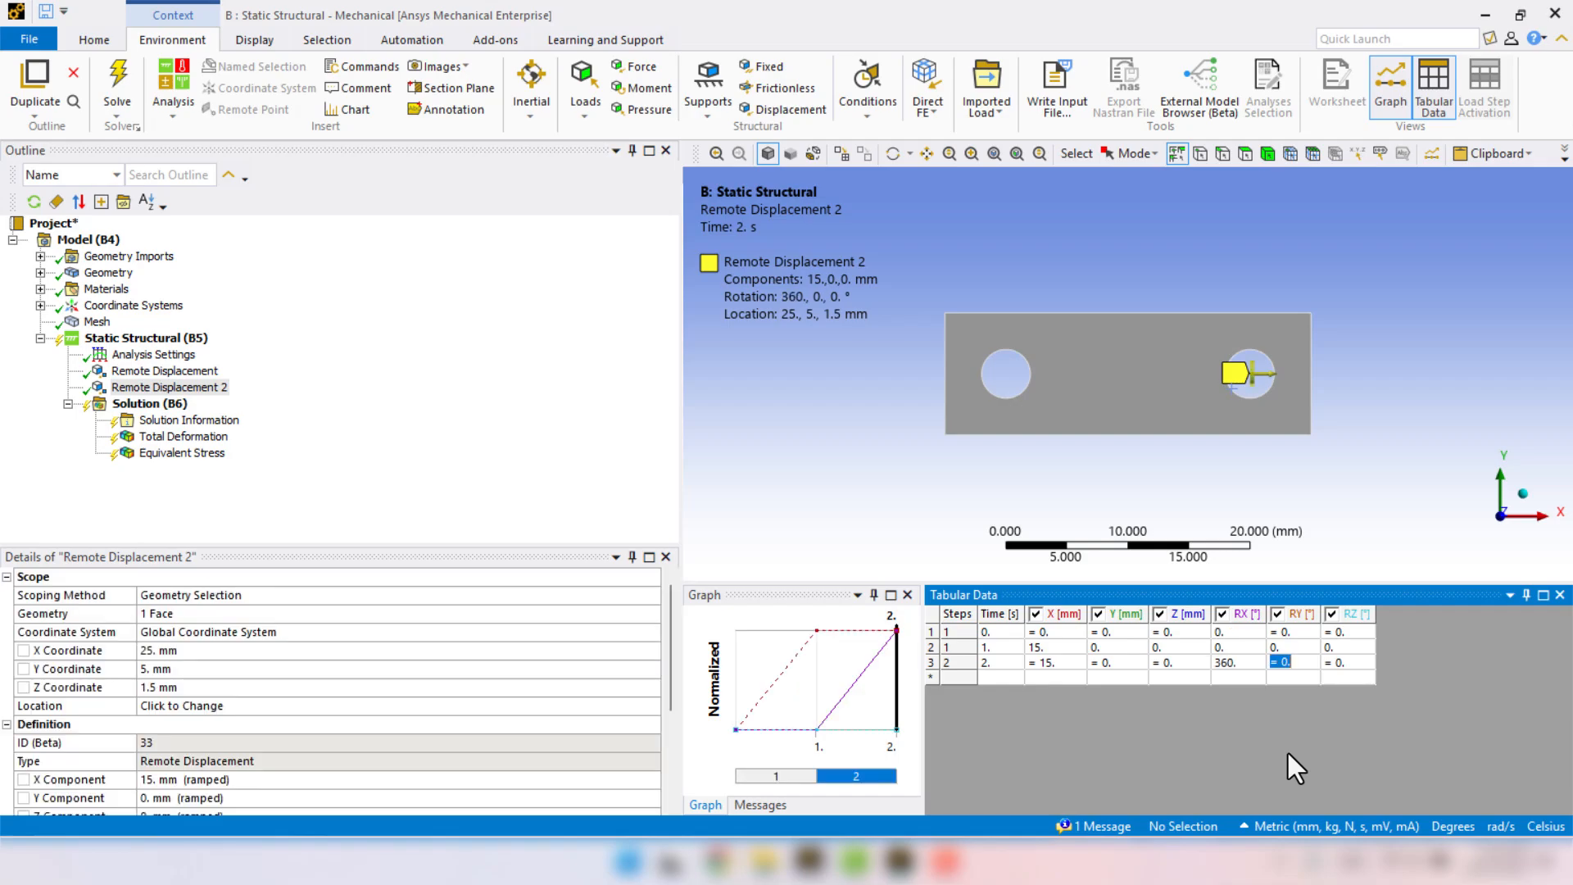
Set the X displacement of Remote Displacement 2 to 10 mm at the end of step 1.
left_click(1070, 651)
type("10")
key("Tab")
Solve the Static Structural analysis with the two-step stretch and twist loading.
left_click(126, 341)
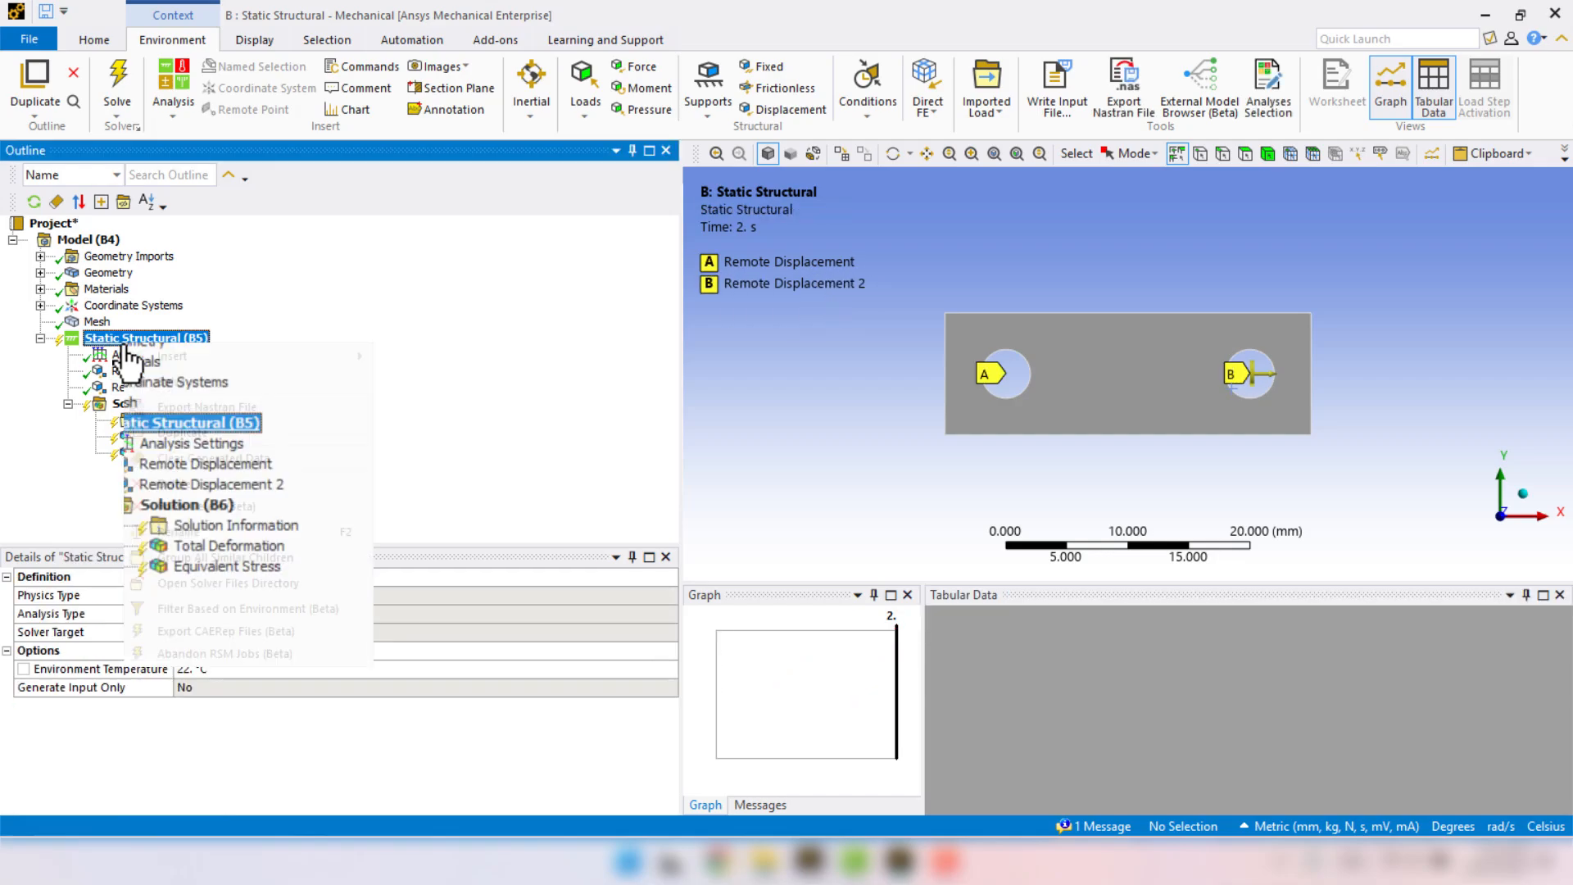
right_click(126, 343)
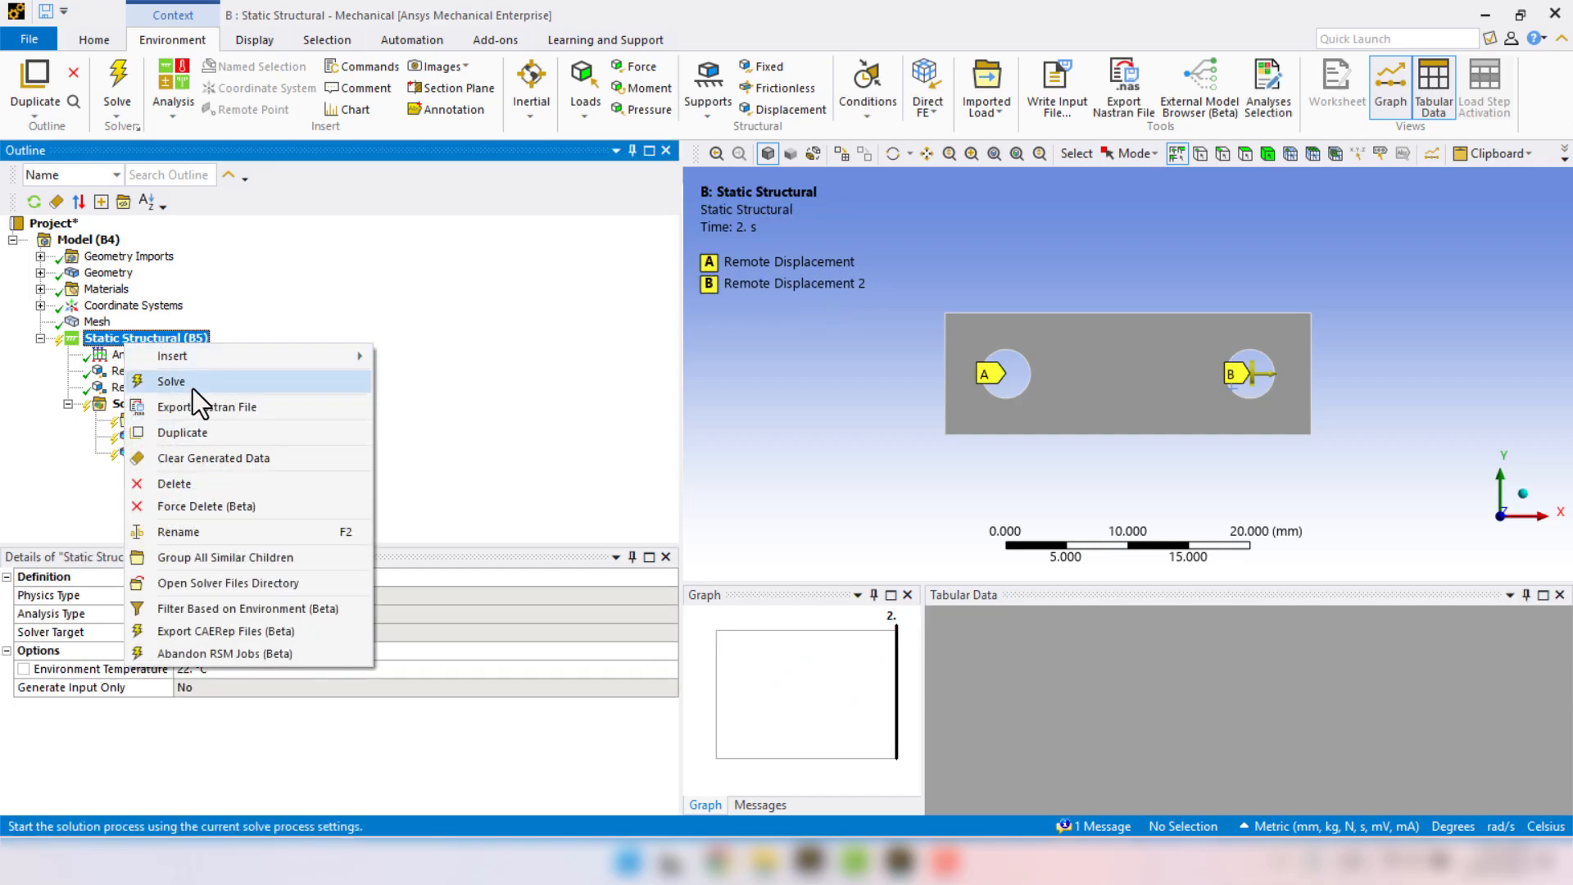
left_click(193, 388)
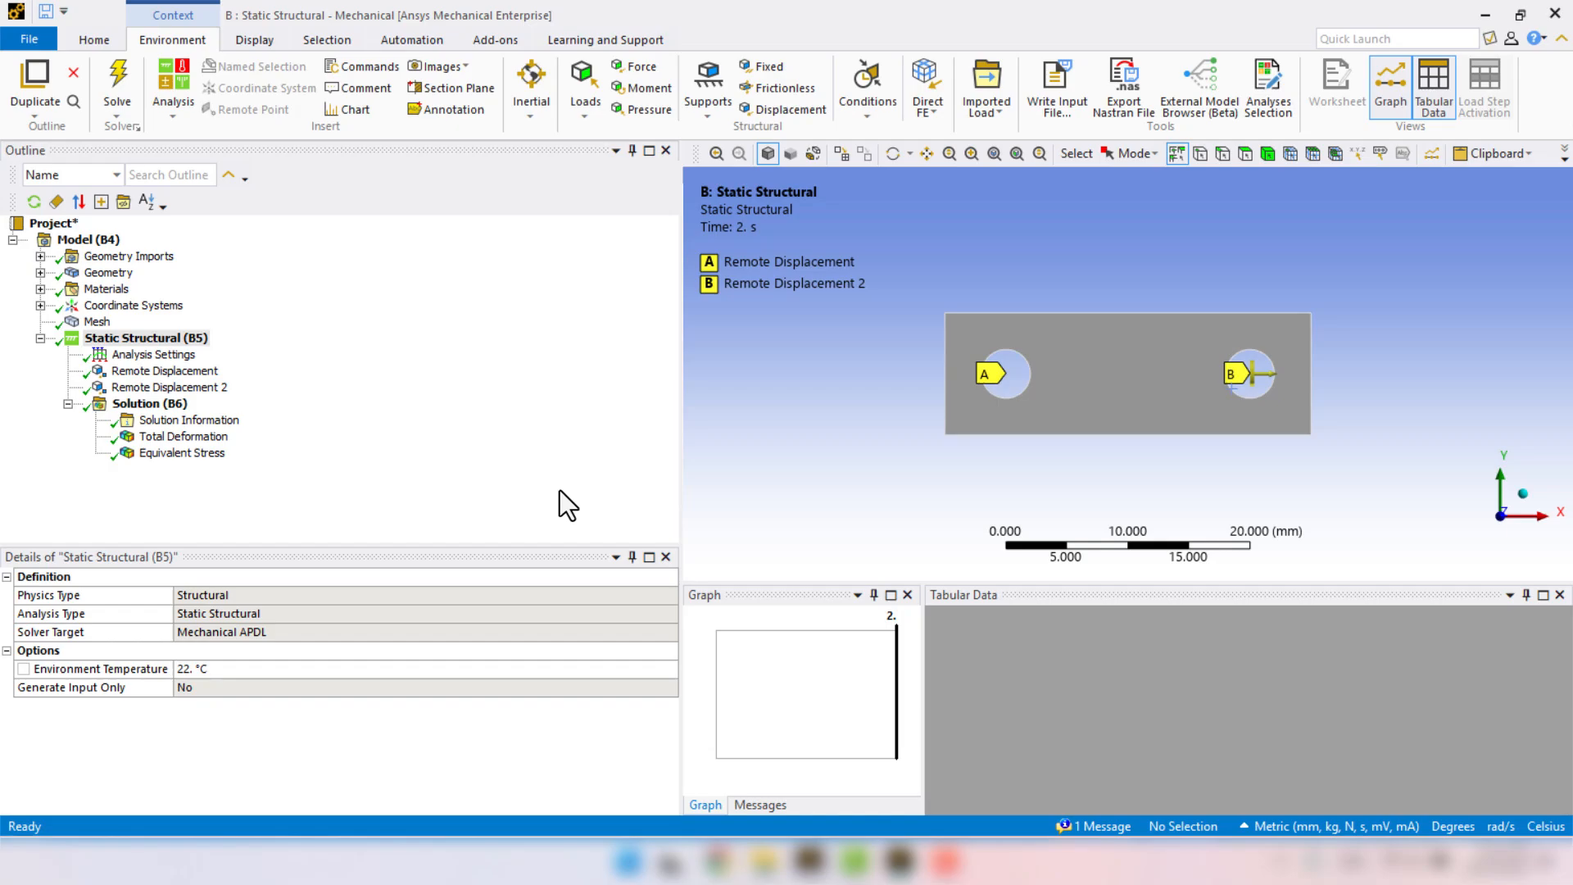
Animate the Total Deformation and Equivalent Stress results of the stretched and twisted plate.
left_click(212, 437)
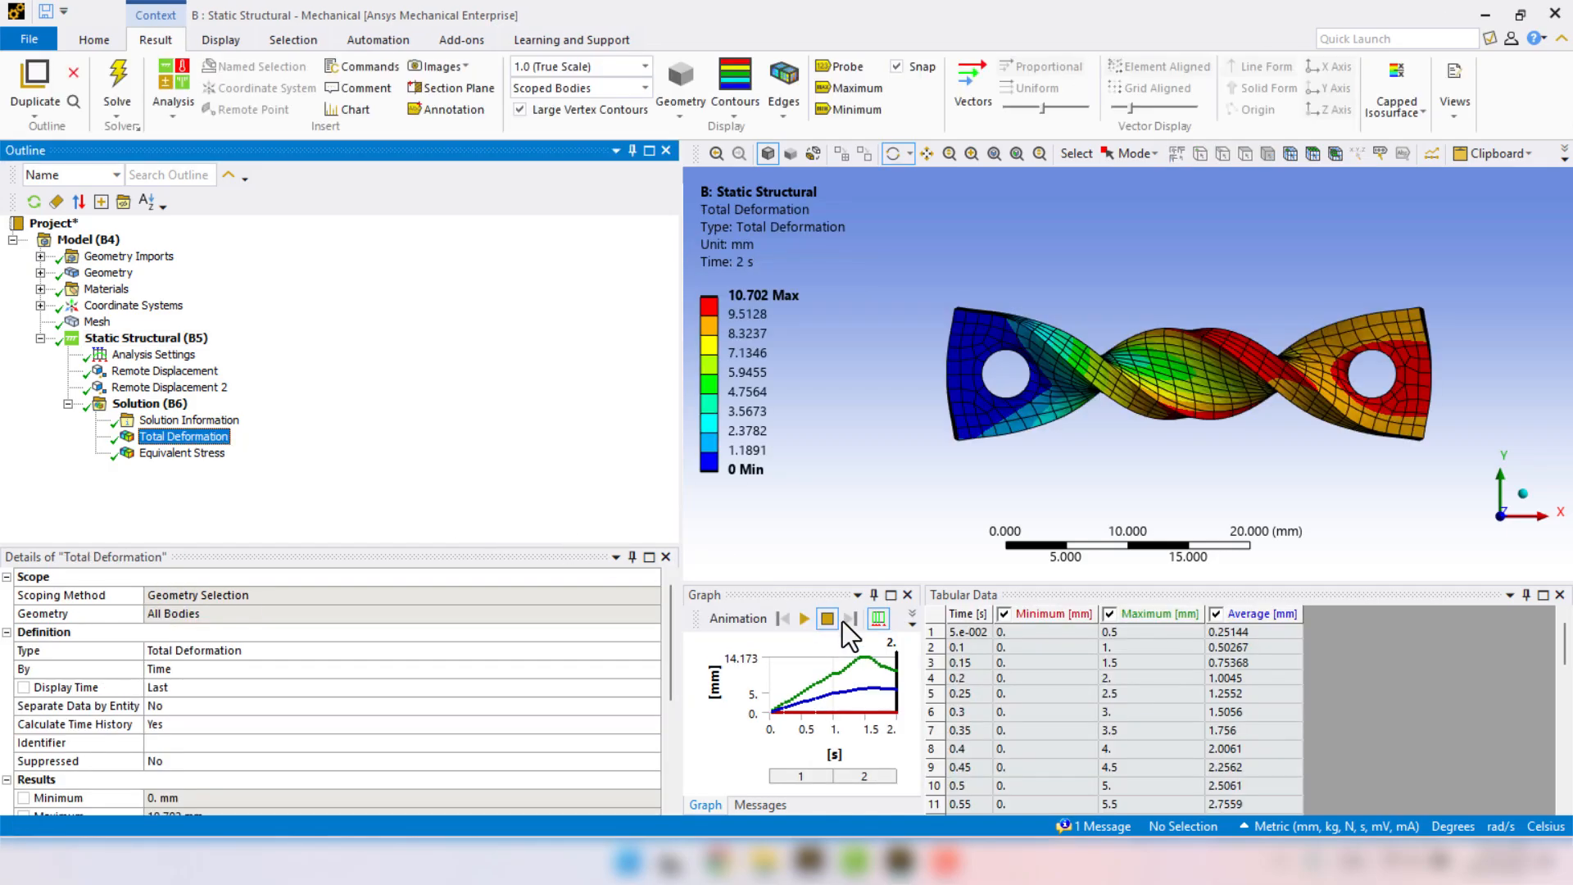
left_click(802, 621)
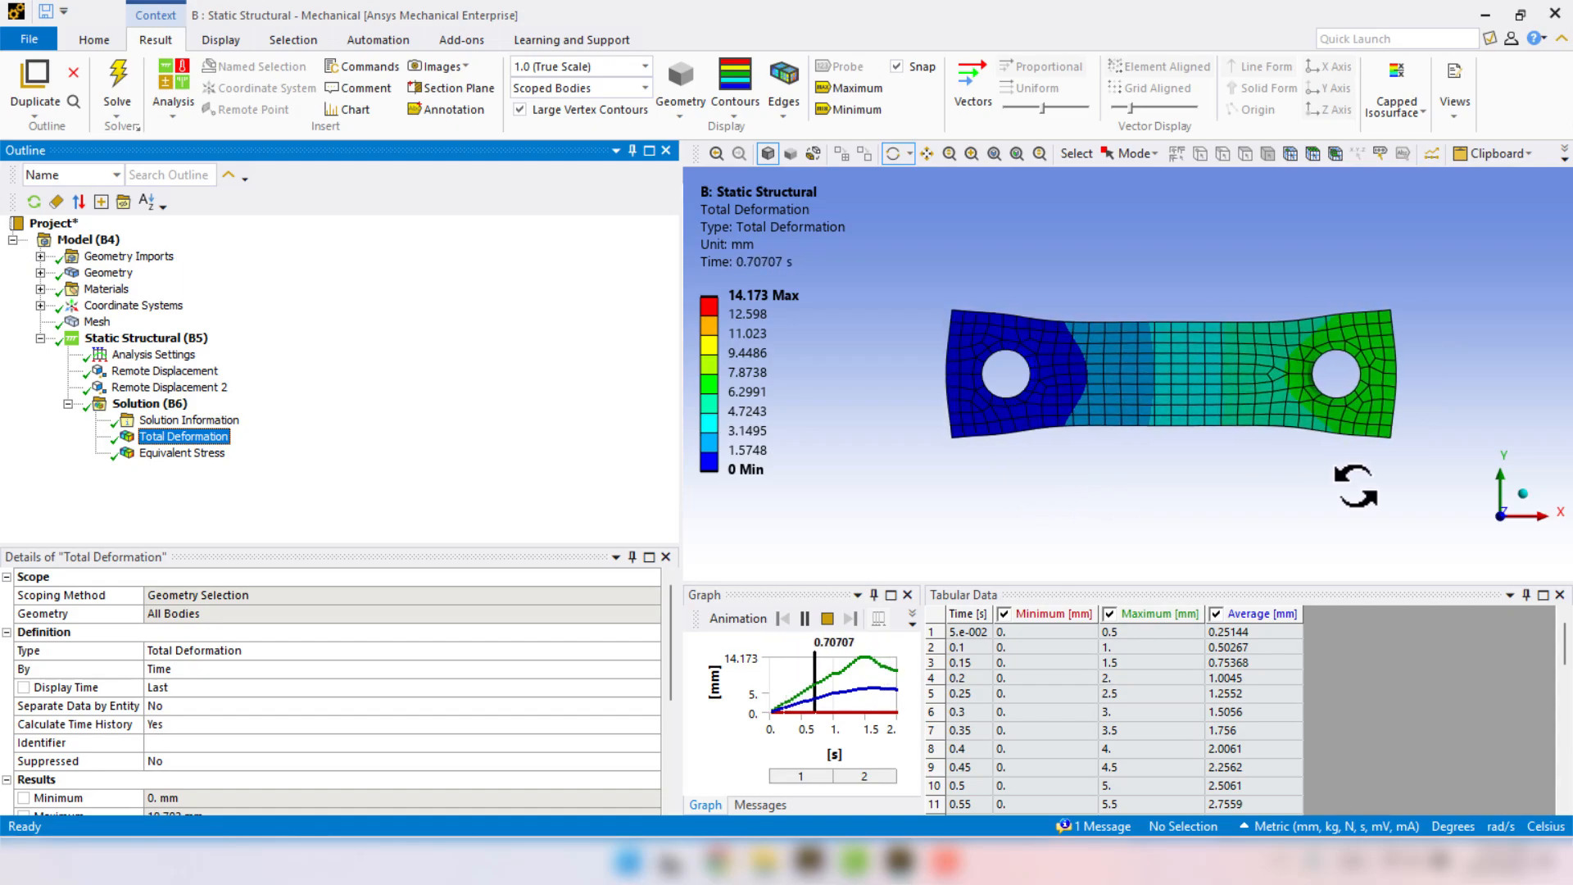
left_click(1149, 671)
scroll(1149, 671, "down", 2)
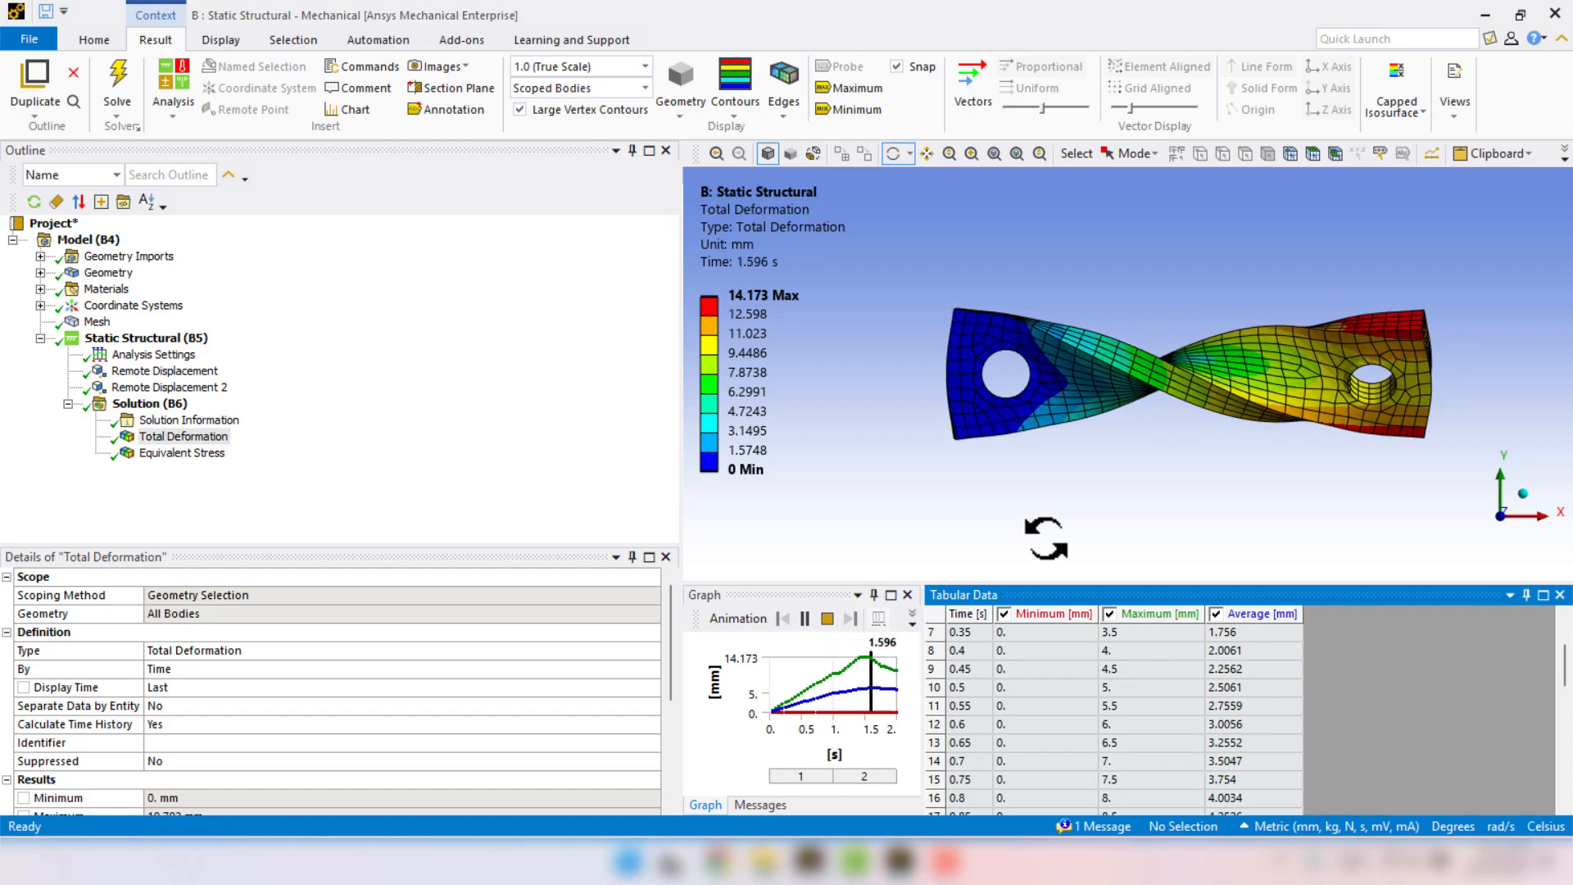
left_click(827, 618)
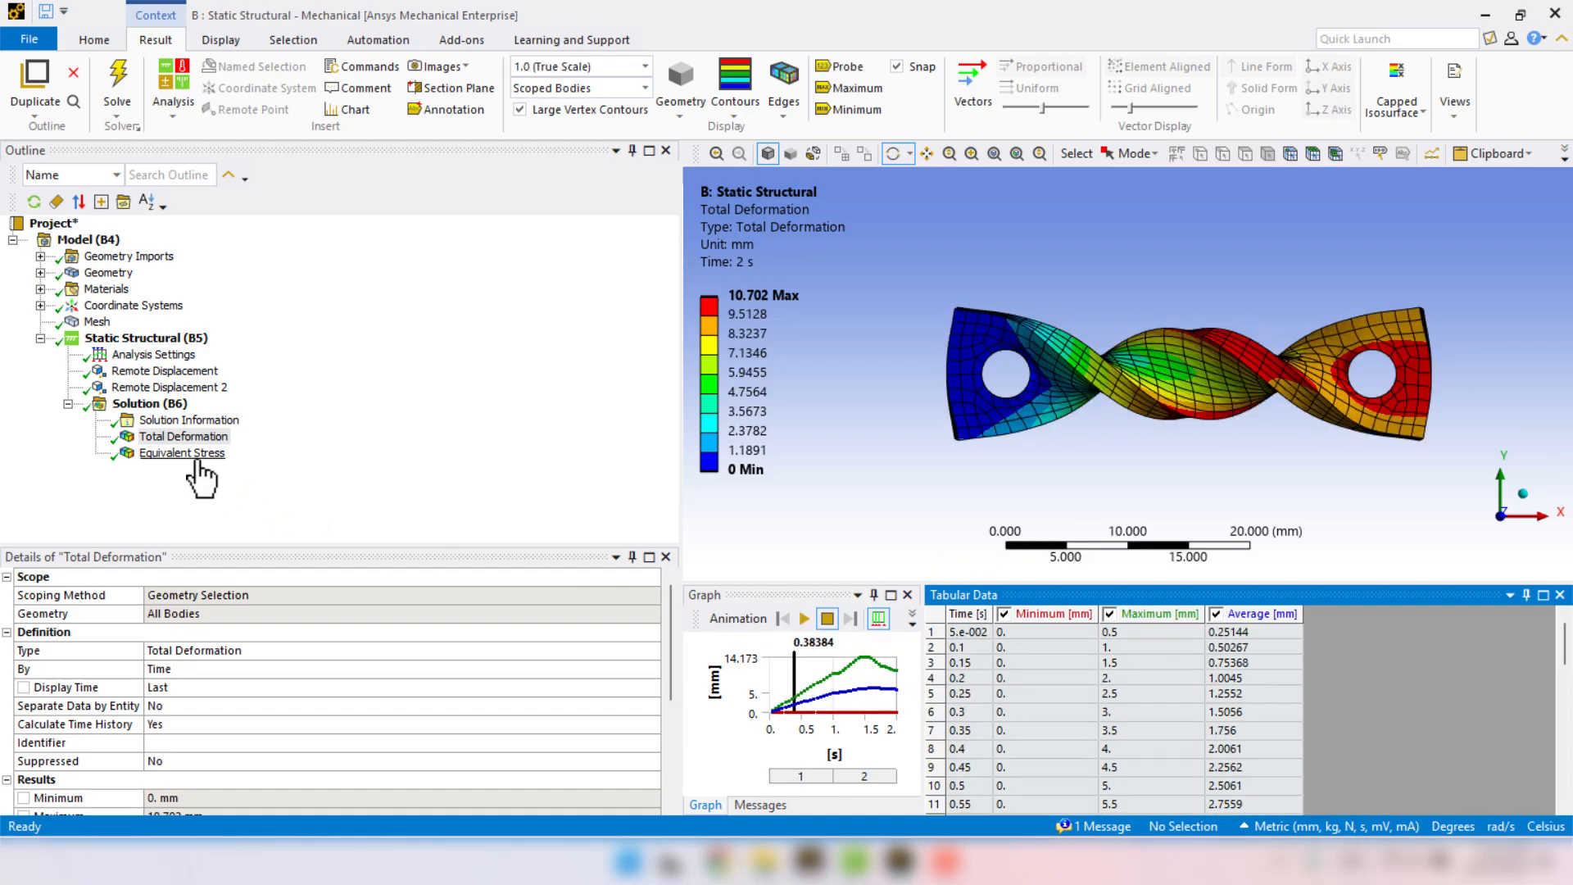
left_click(193, 455)
left_click(803, 618)
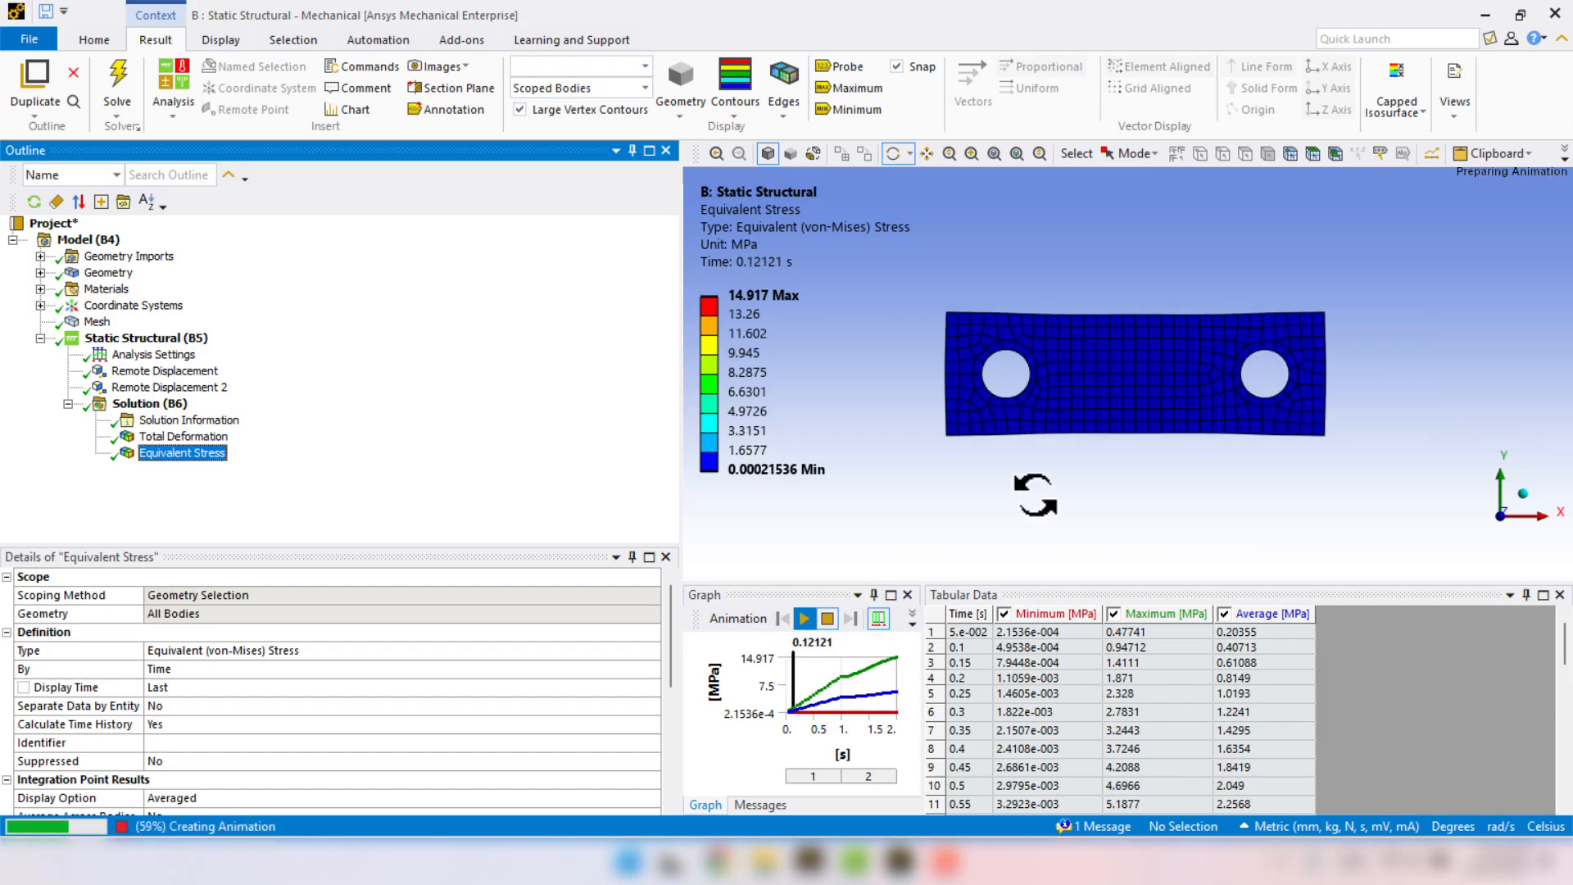